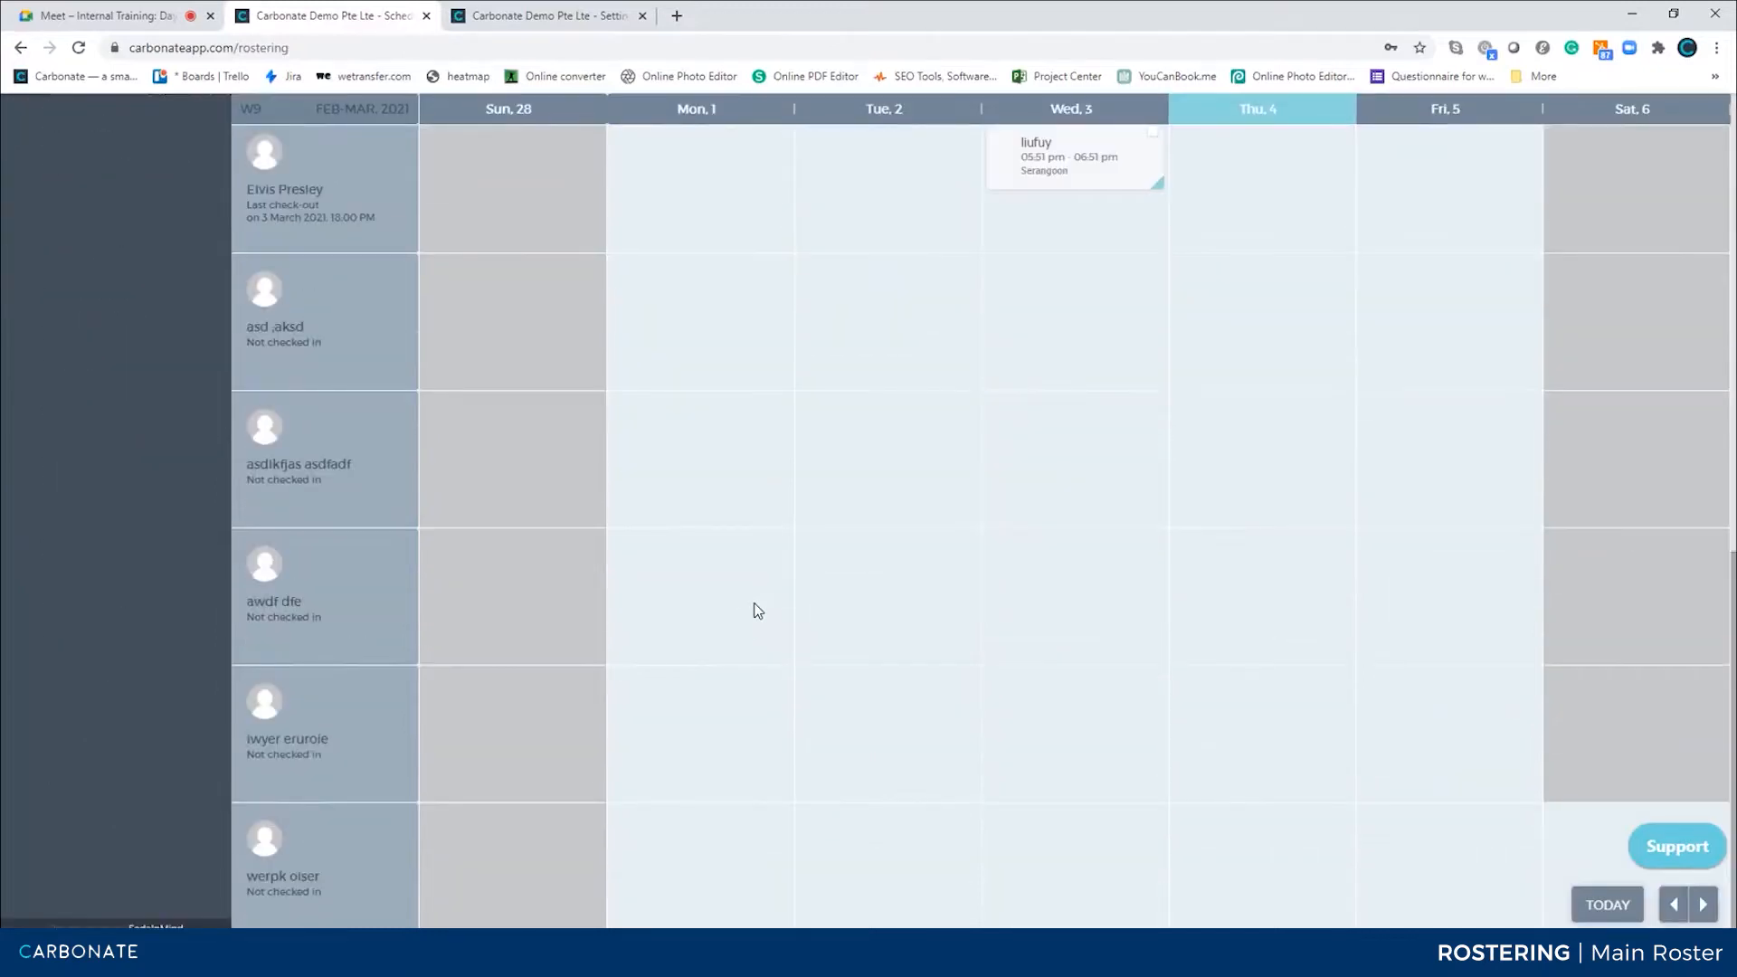
Browse the weekly roster in both the admin session and the staff user's session to compare which employees appear
scroll(758, 611, up, 10)
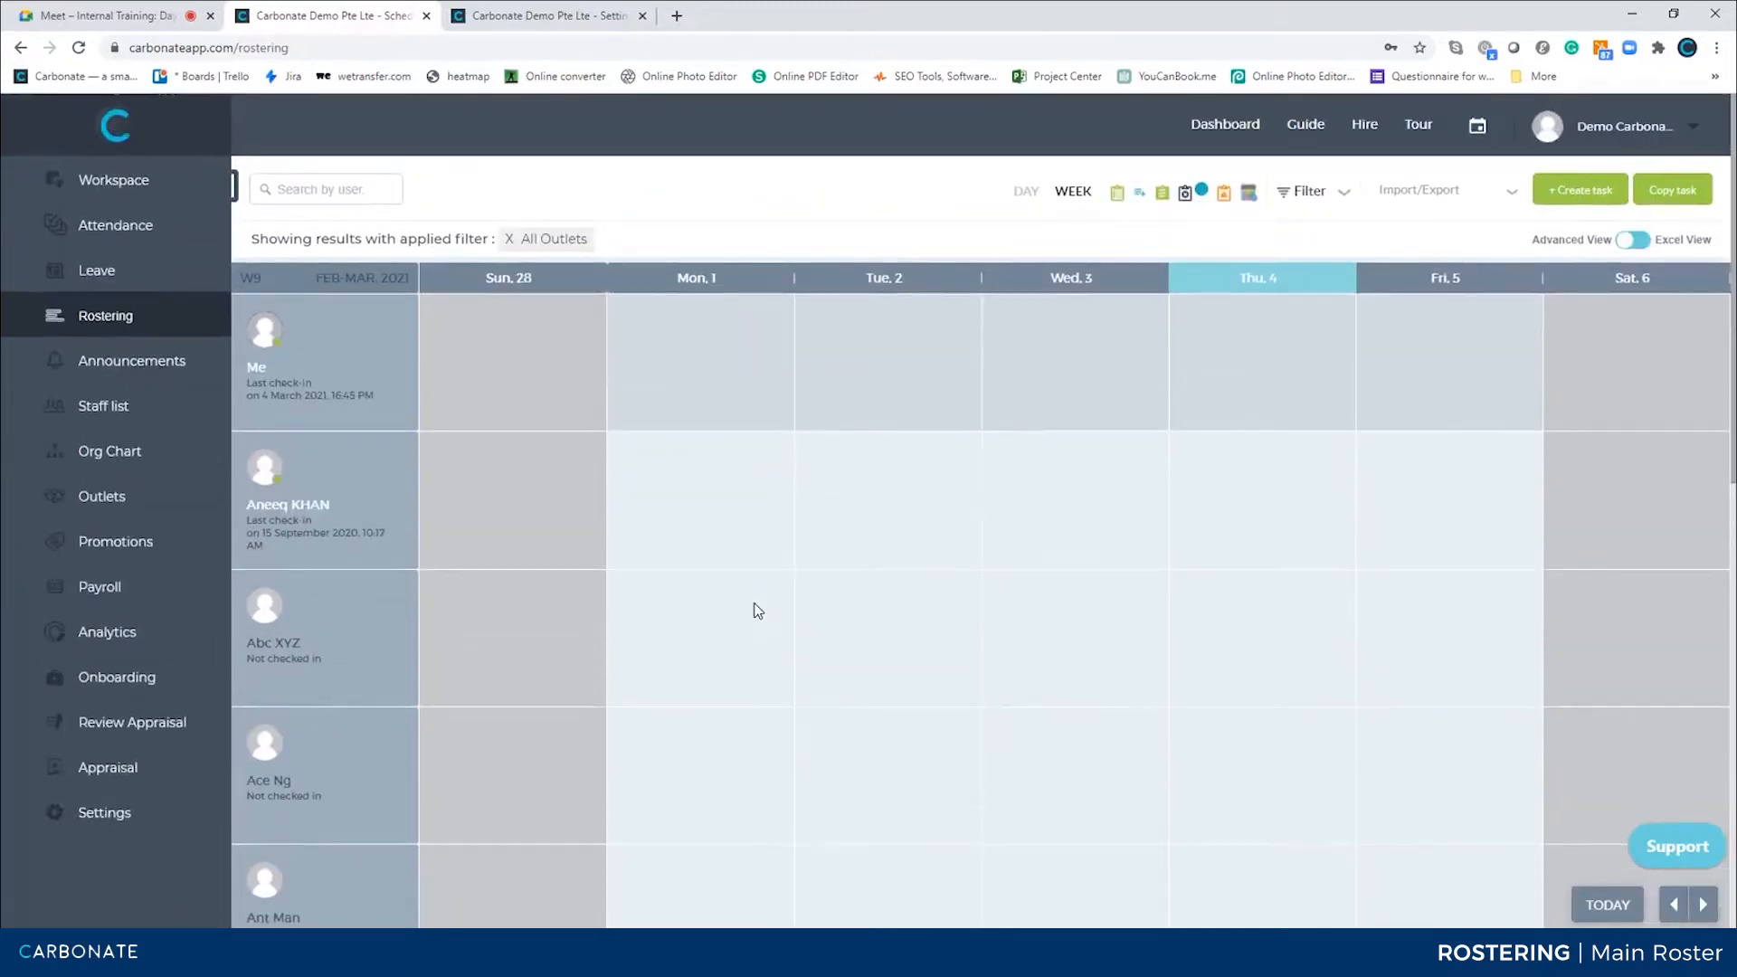
scroll(758, 611, down, 10)
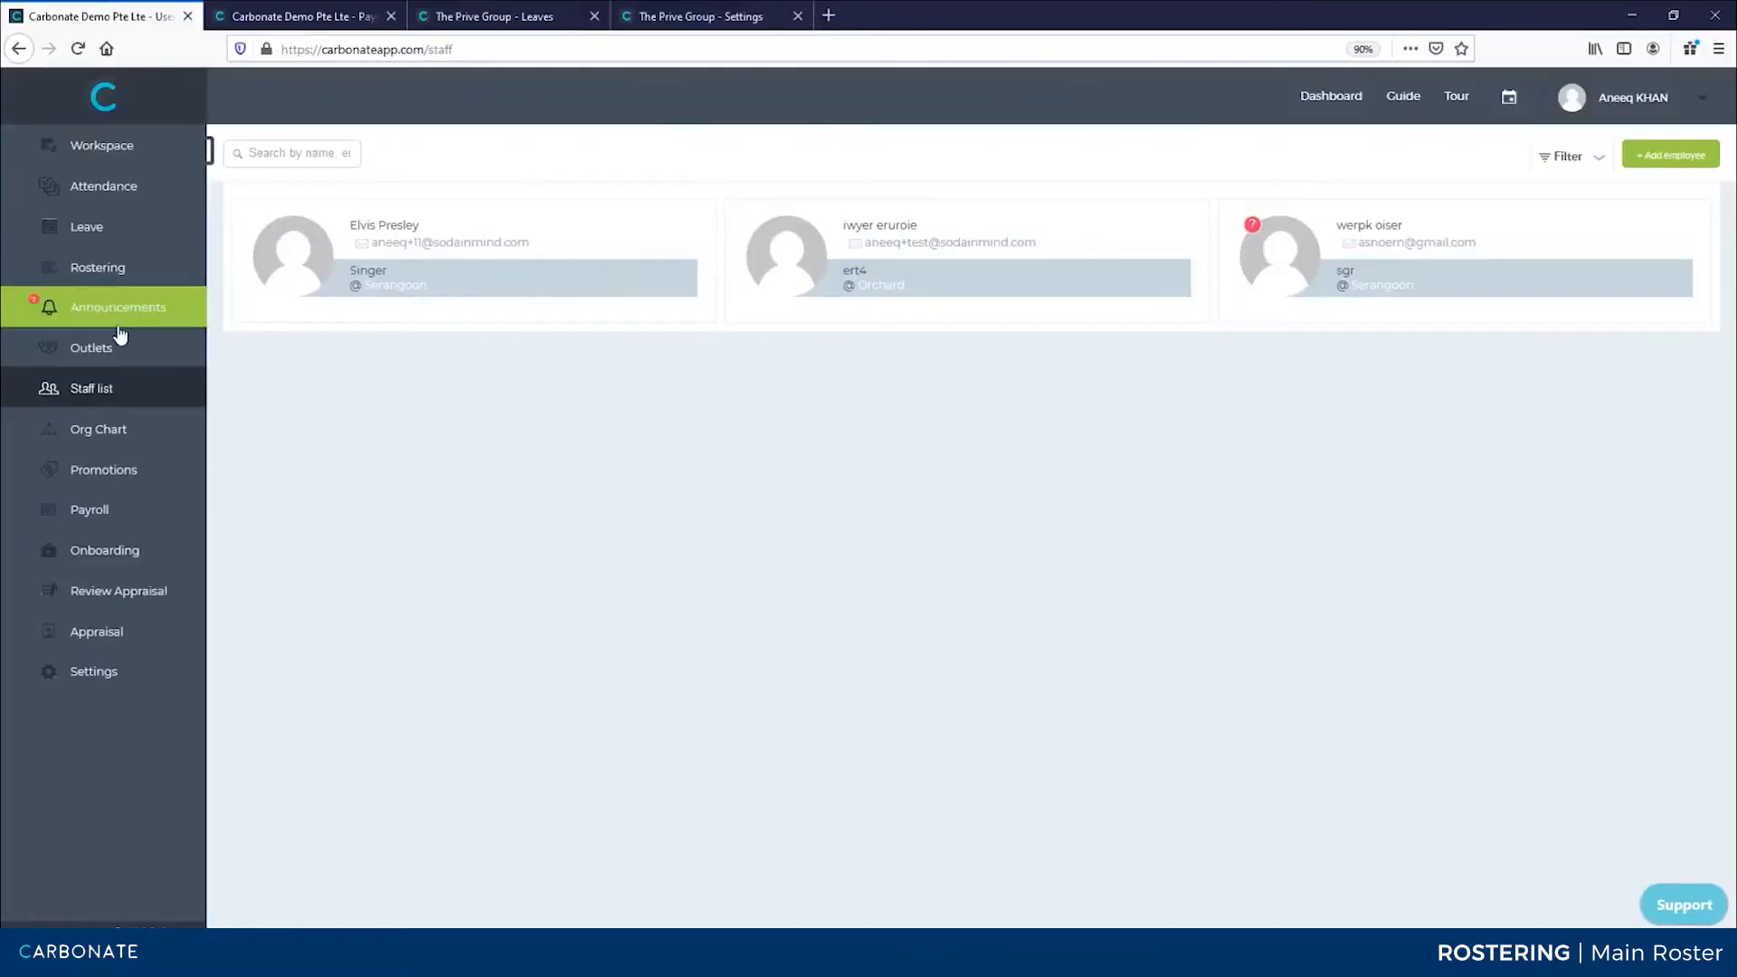
click(86, 283)
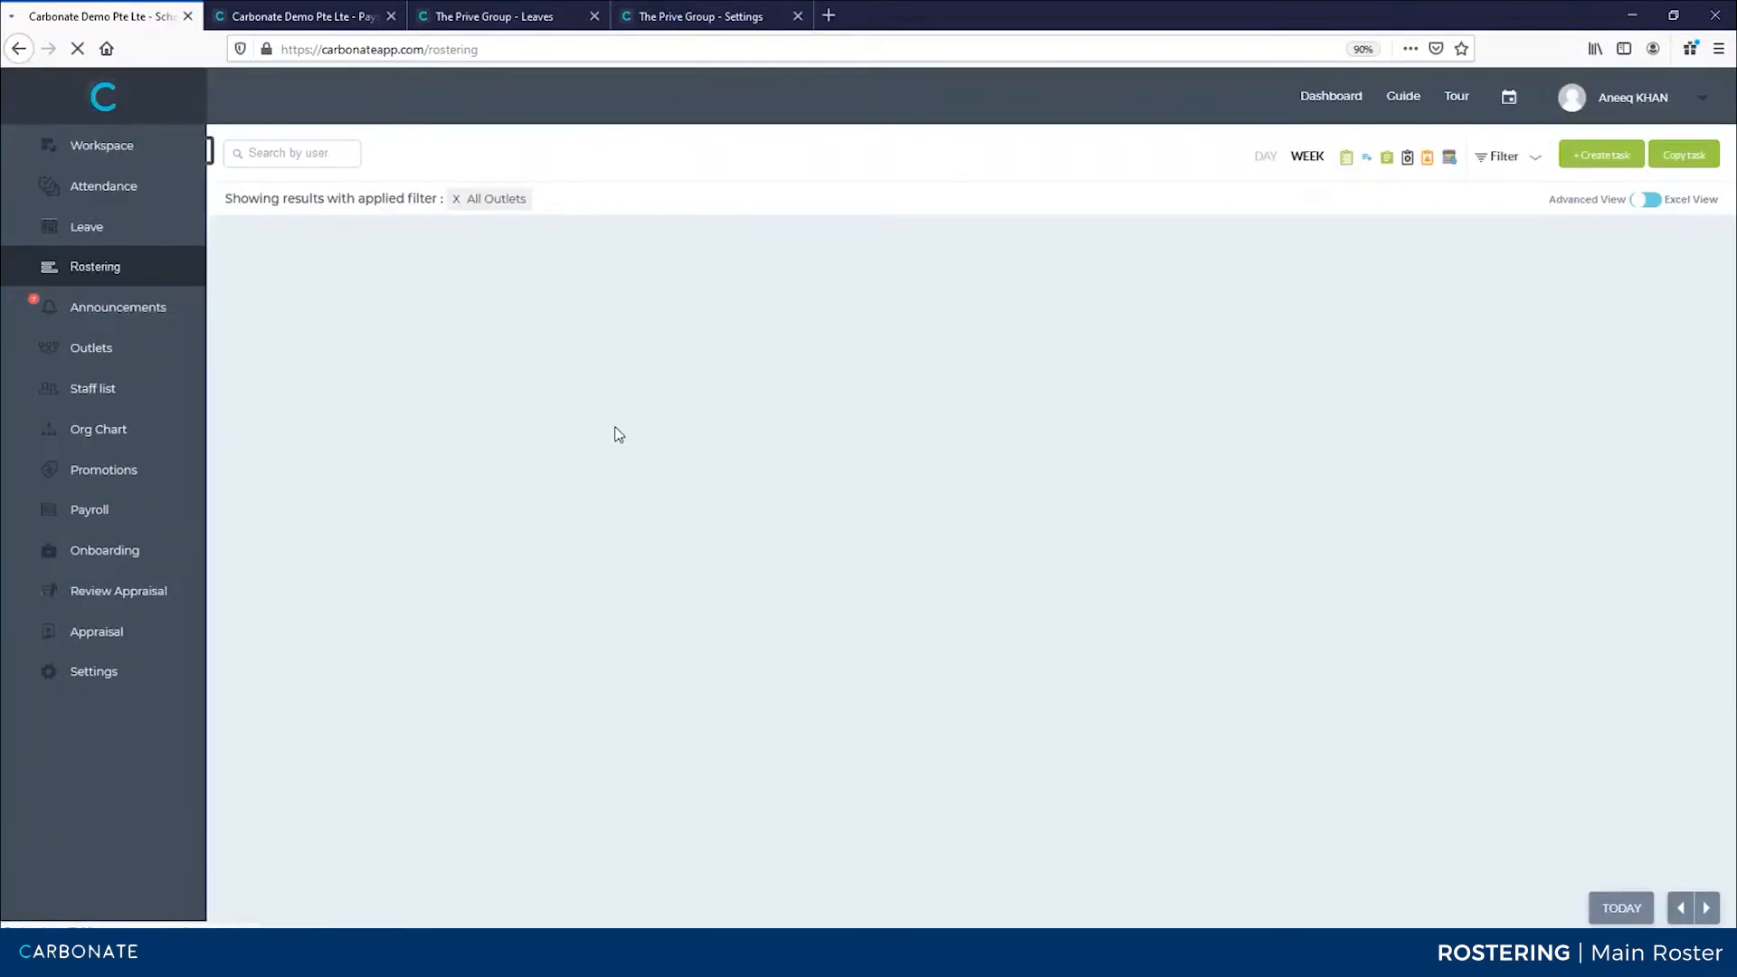
scroll(618, 434, down, 5)
scroll(618, 434, up, 5)
scroll(618, 434, down, 8)
scroll(618, 435, up, 8)
scroll(618, 434, down, 8)
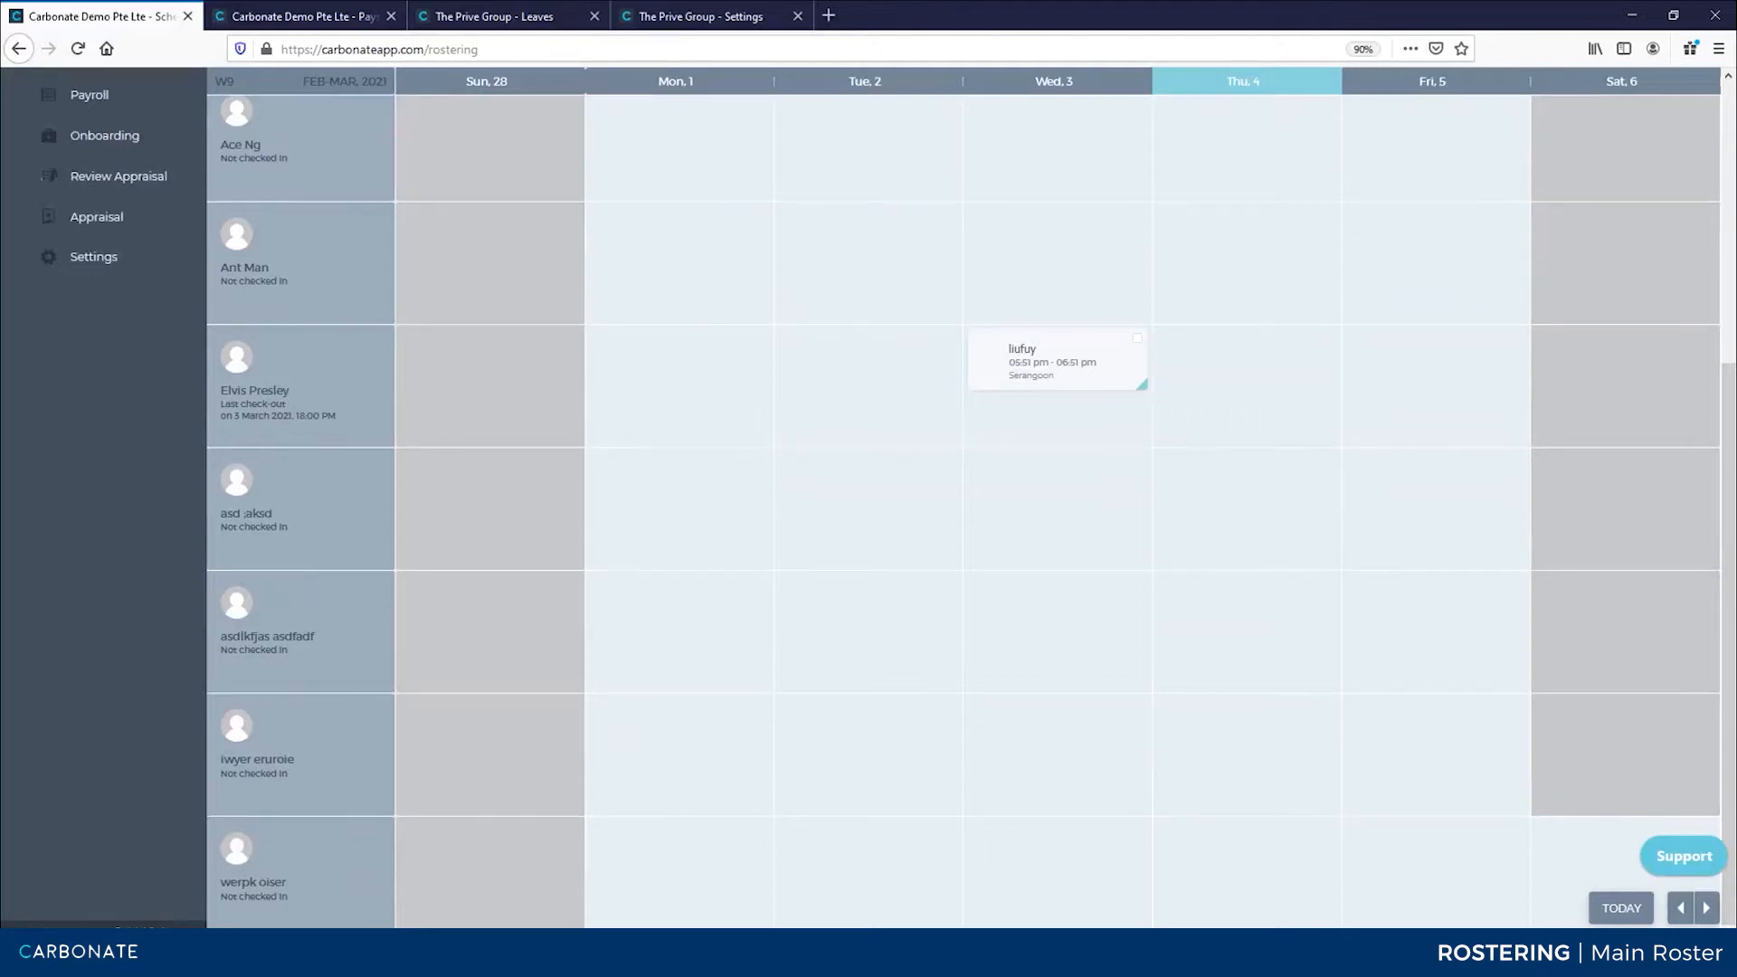
Open the Roster section of the admin settings
click(644, 959)
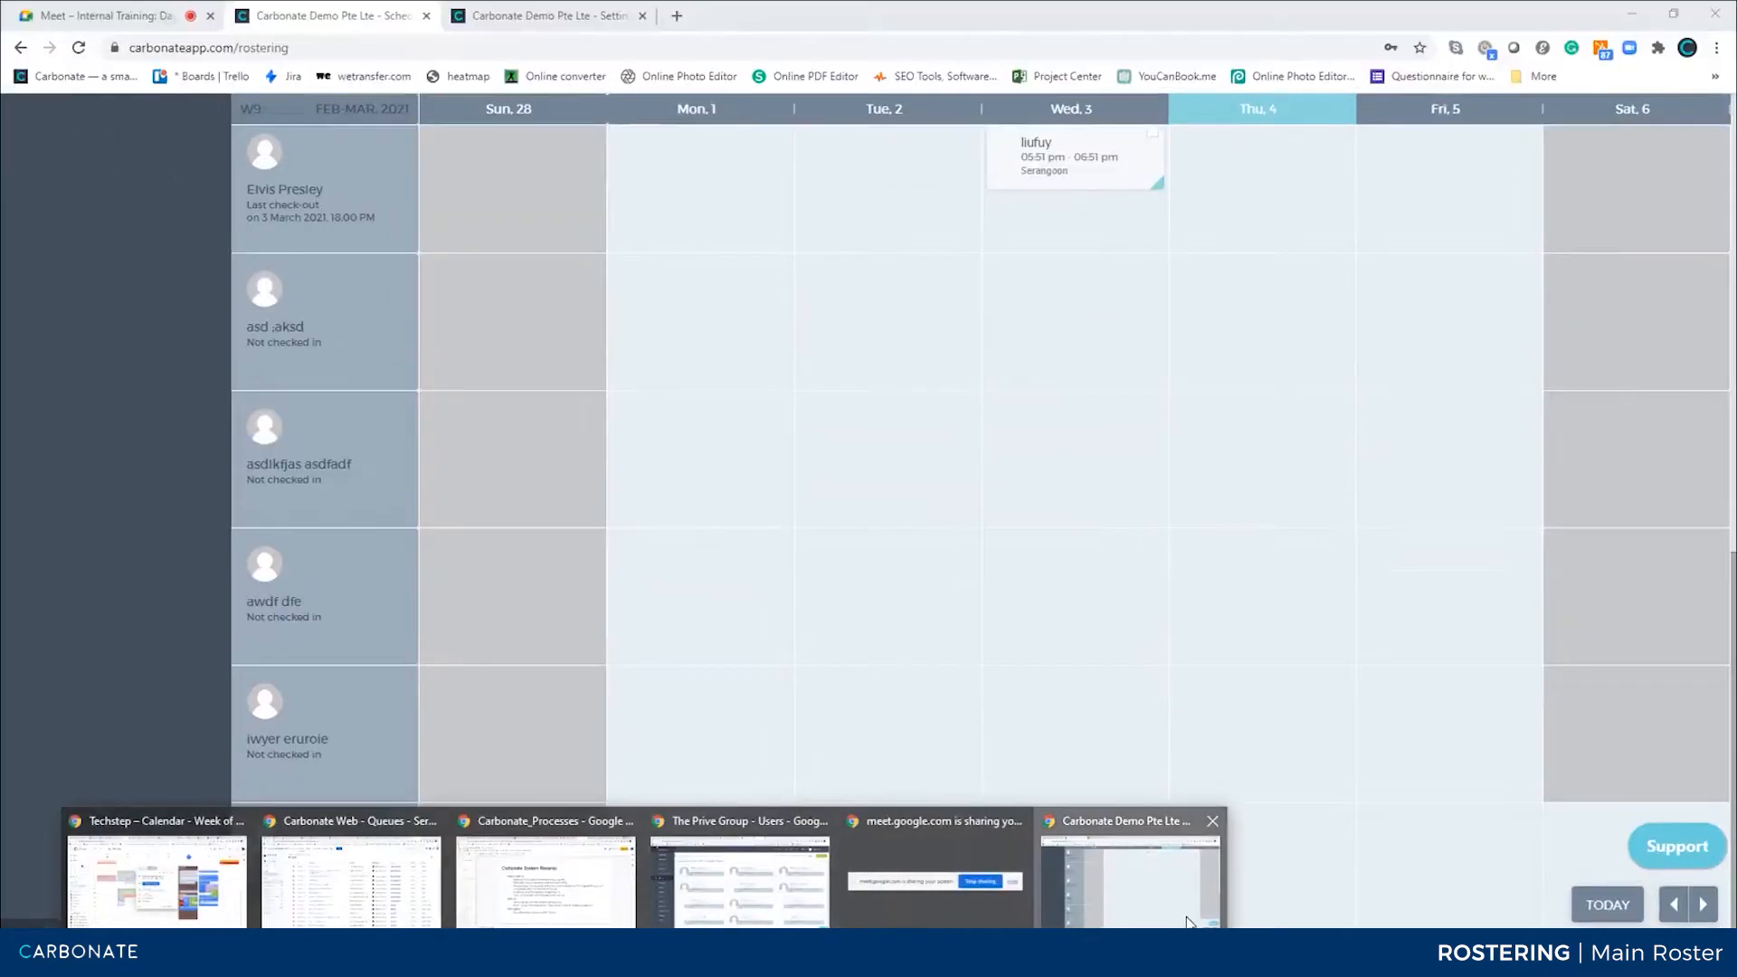
click(597, 15)
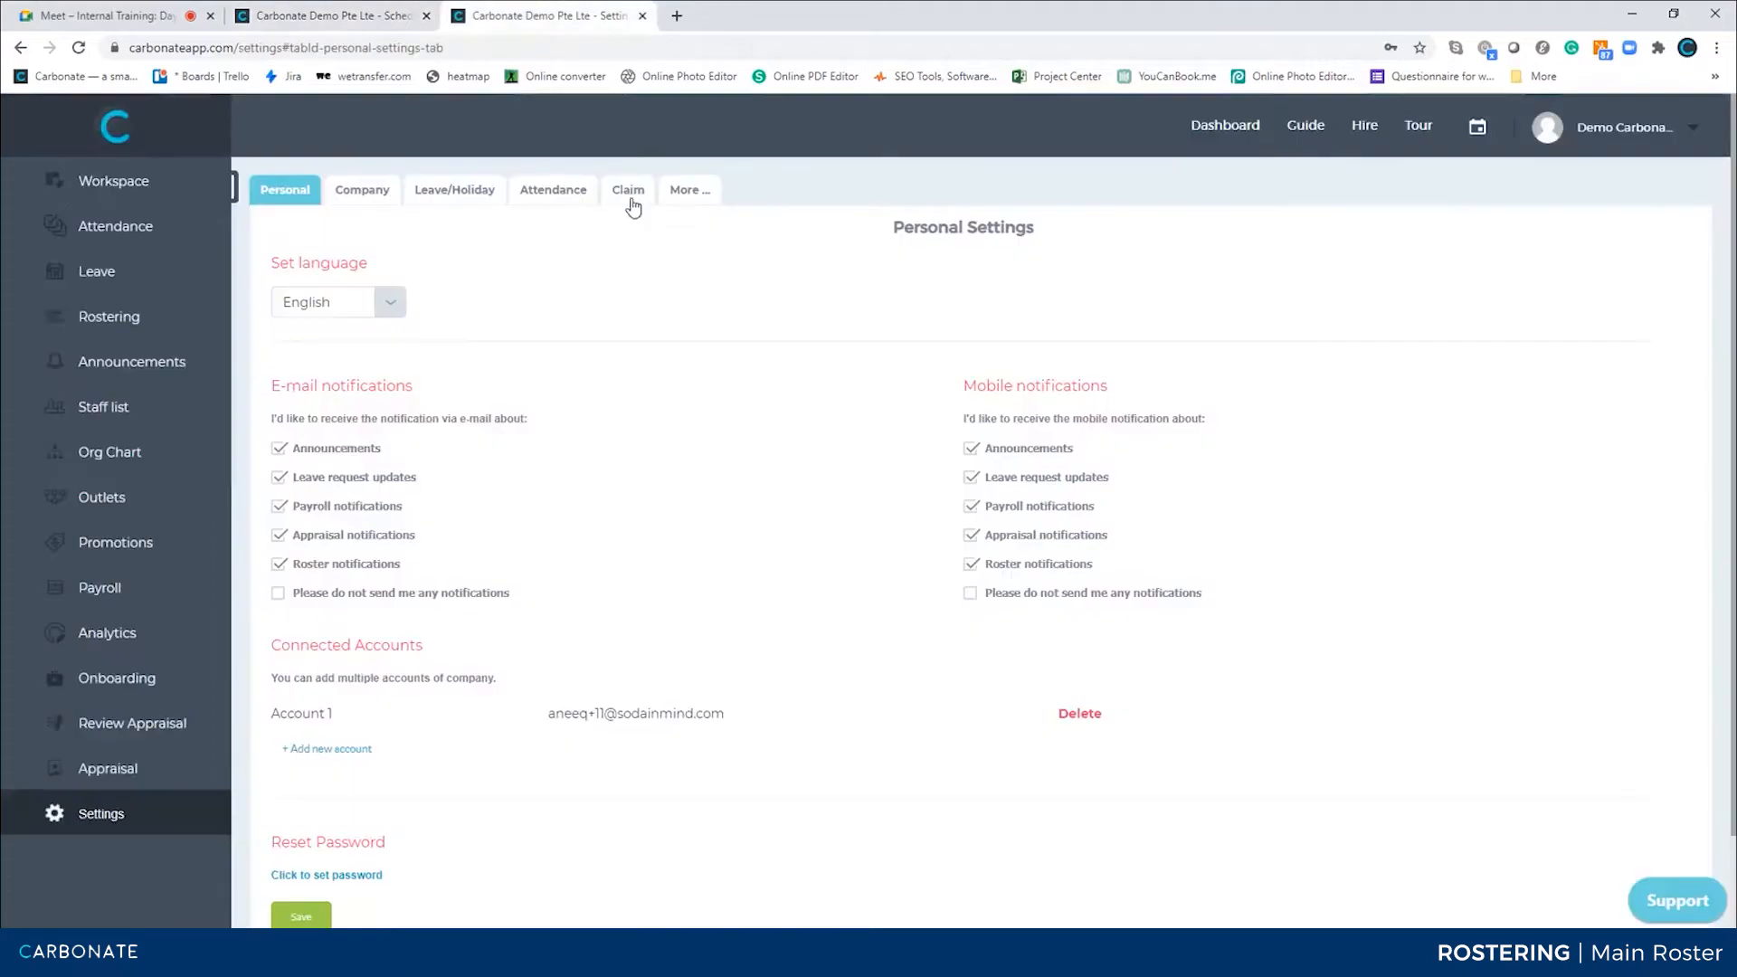
mouse_move(690, 194)
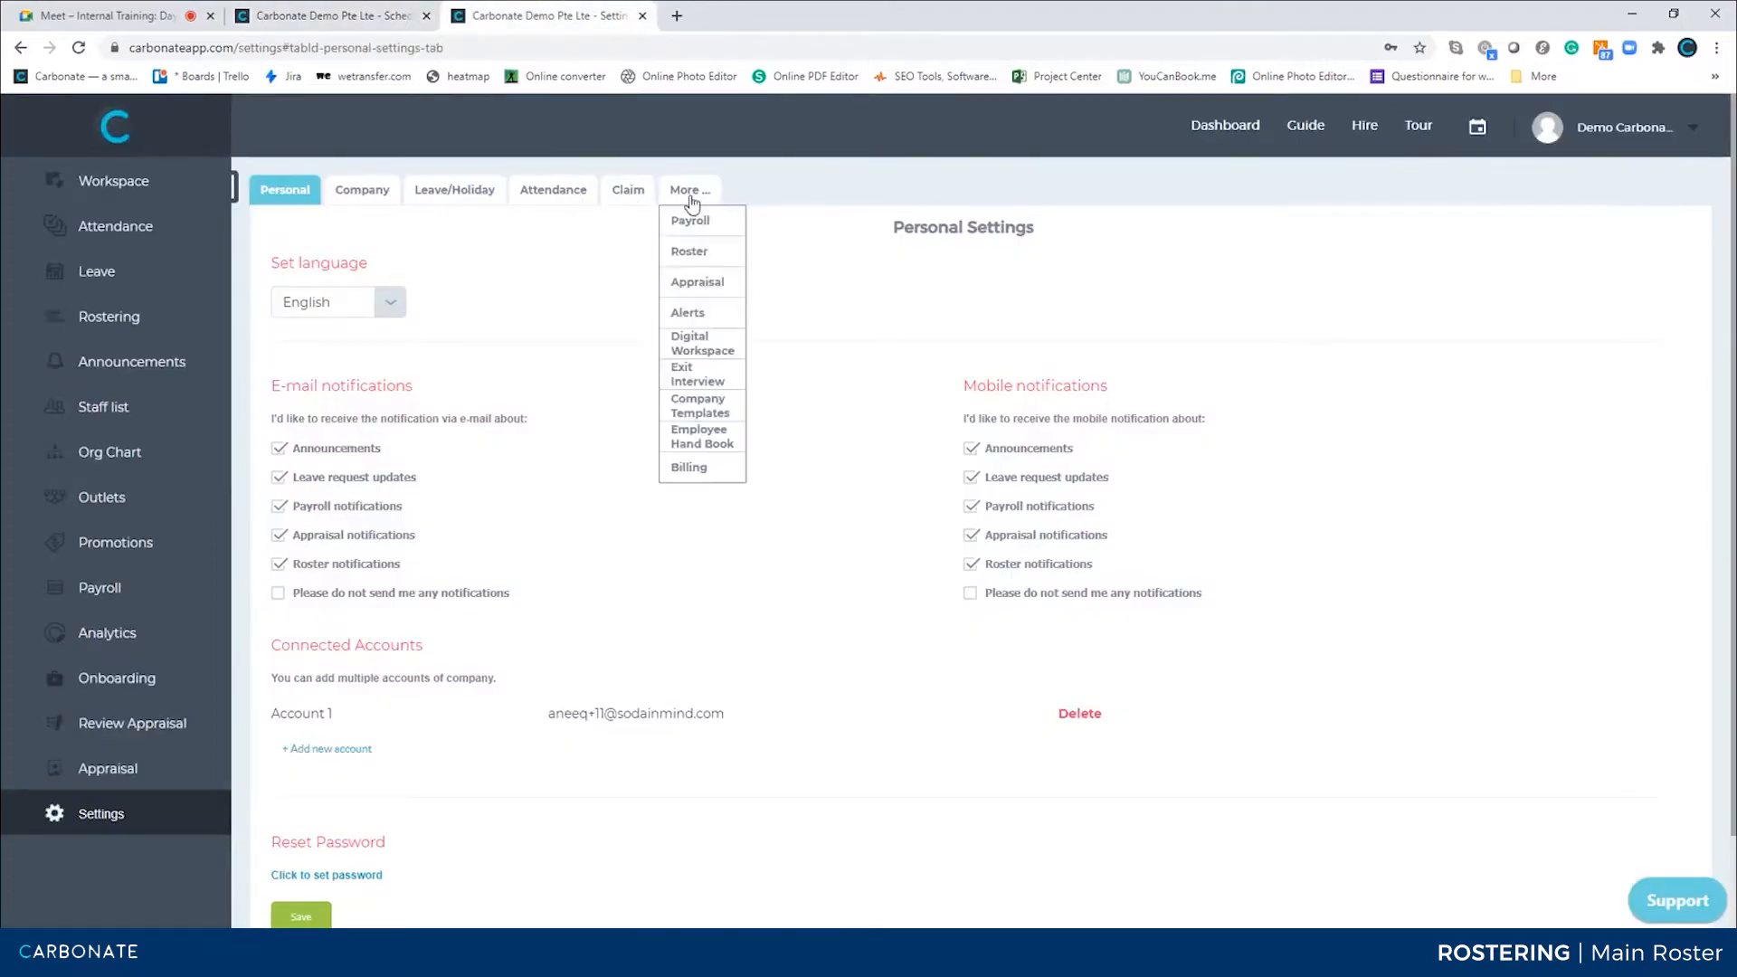
click(688, 262)
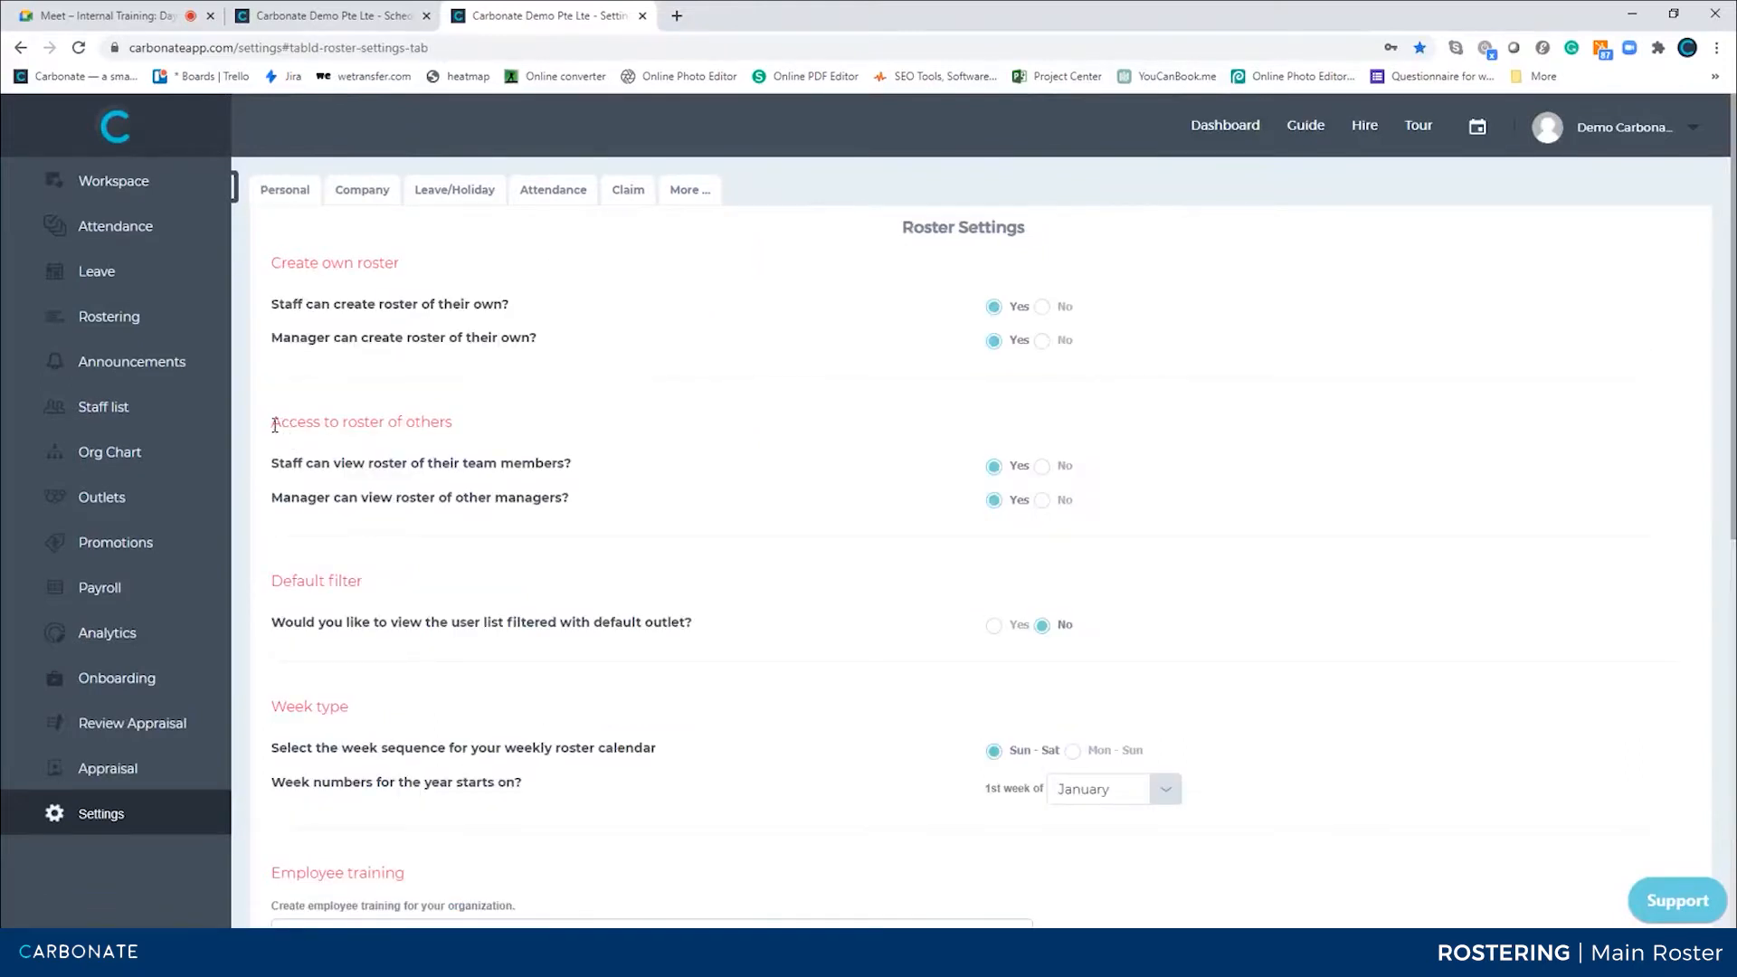
Set 'Manager can view roster of other managers?' to No and save the roster settings
drag(272, 423, 477, 443)
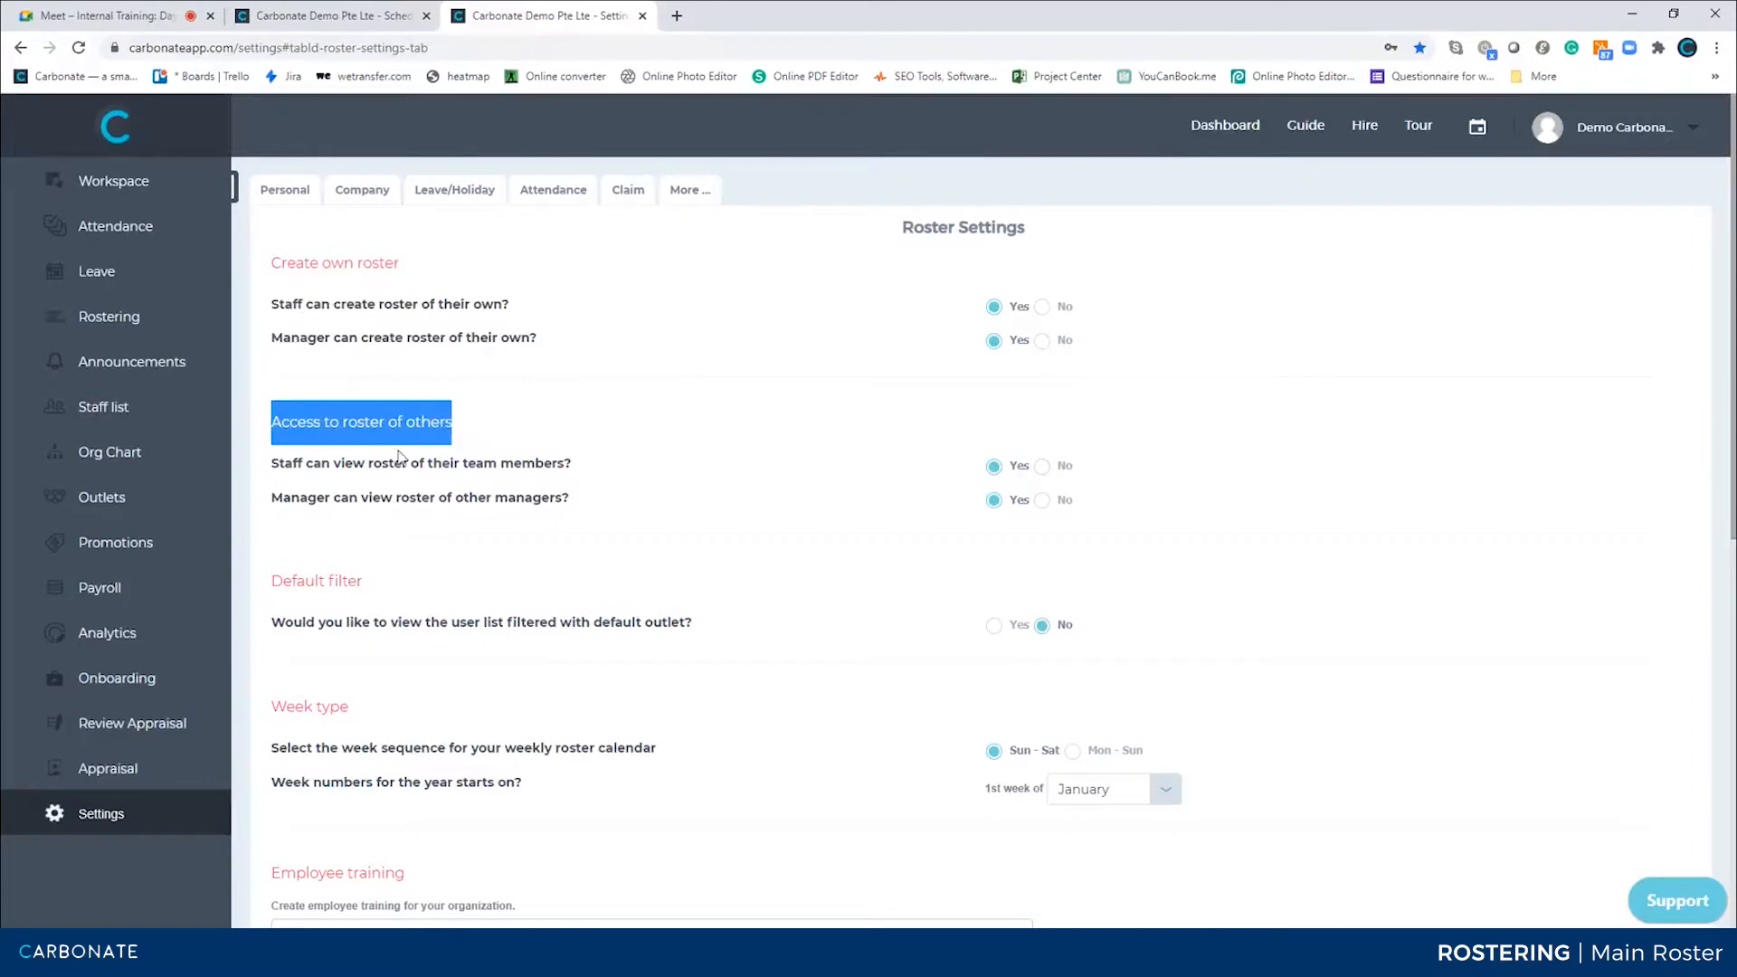
drag(299, 463, 571, 482)
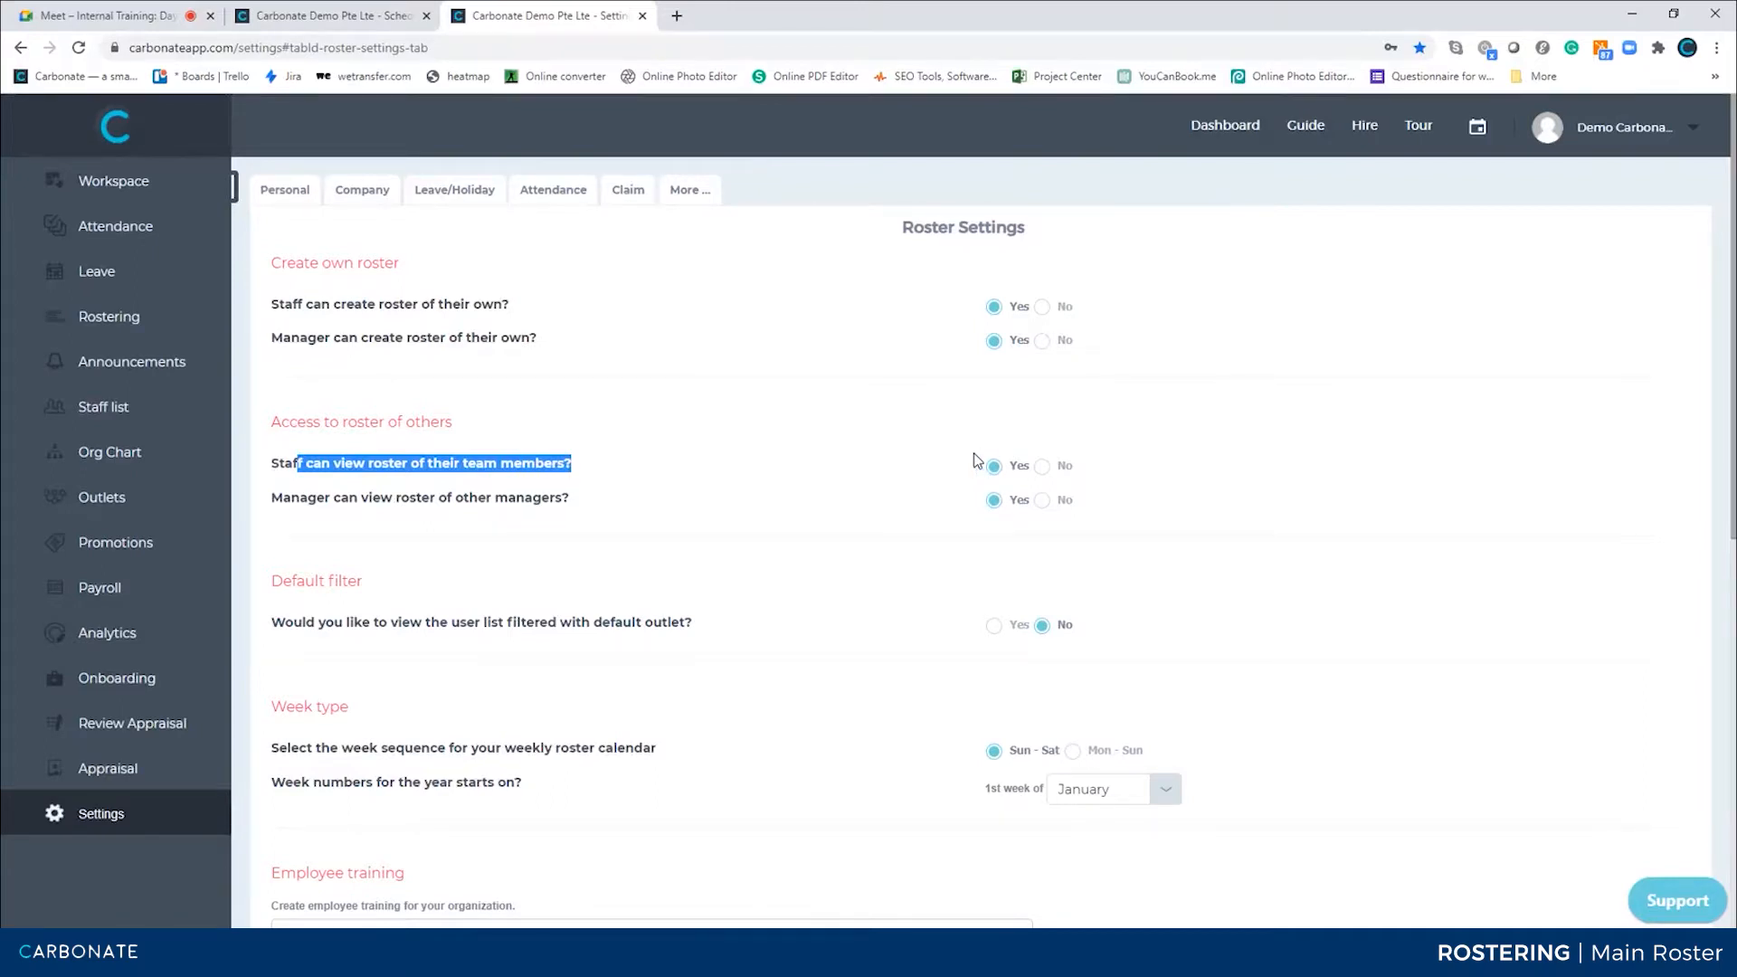
drag(380, 498, 583, 505)
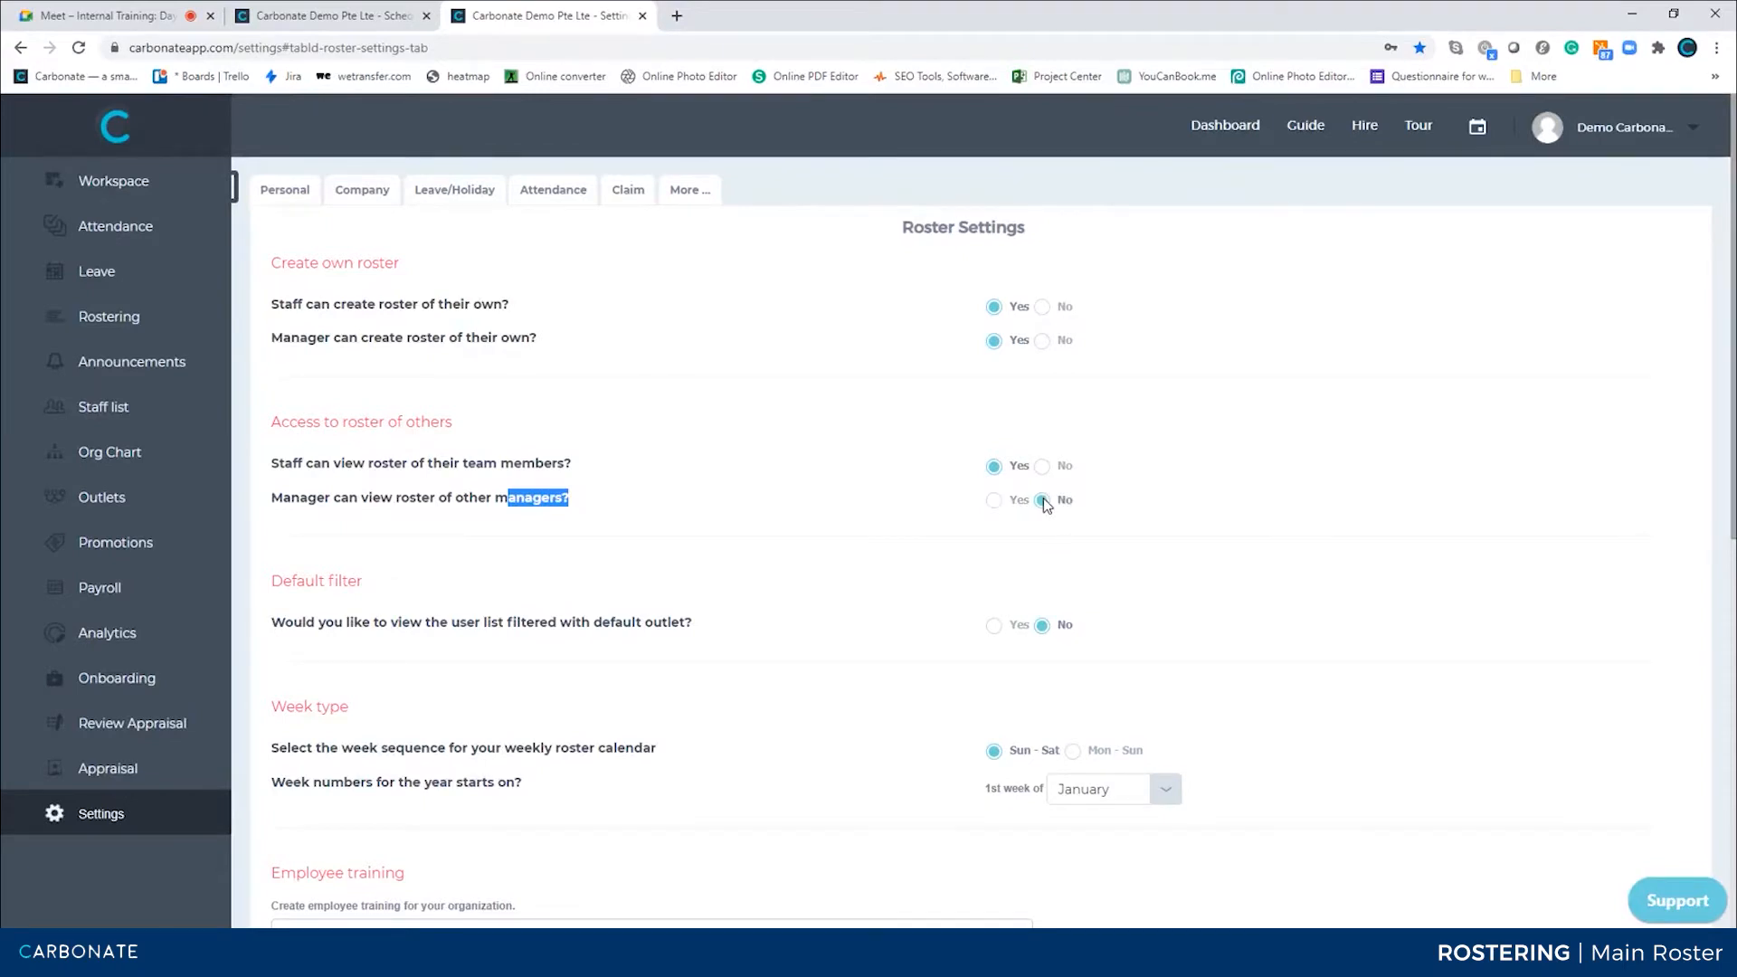
click(402, 488)
scroll(608, 794, down, 8)
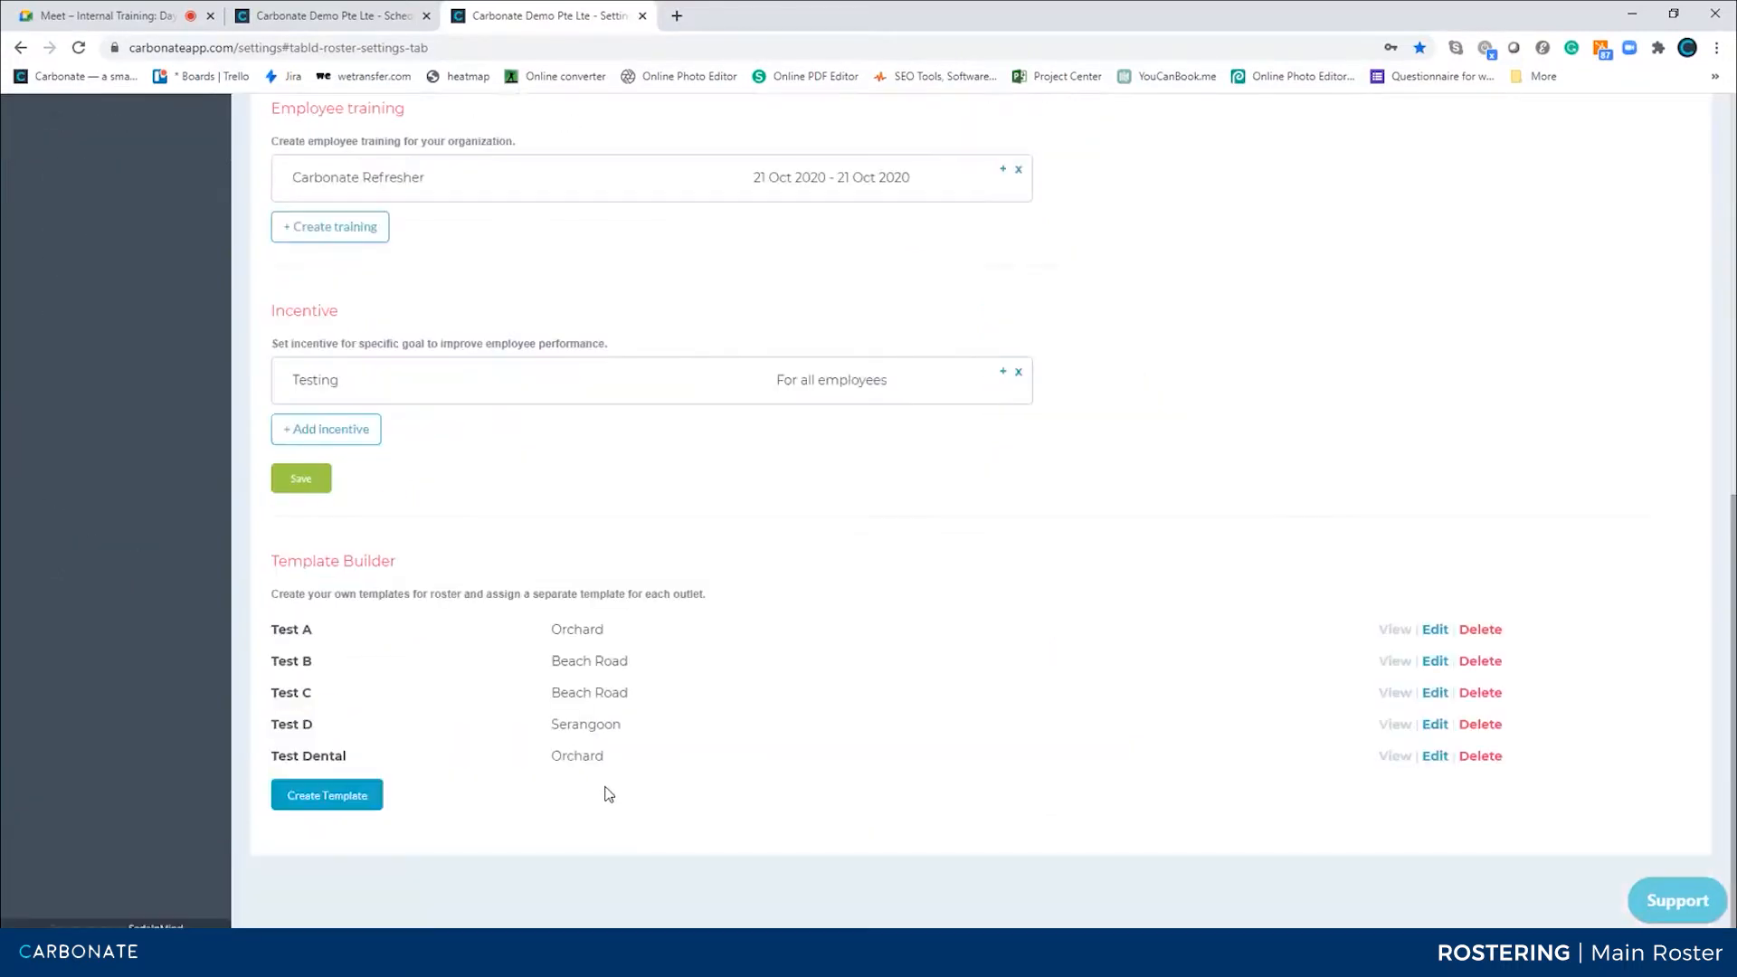
click(301, 479)
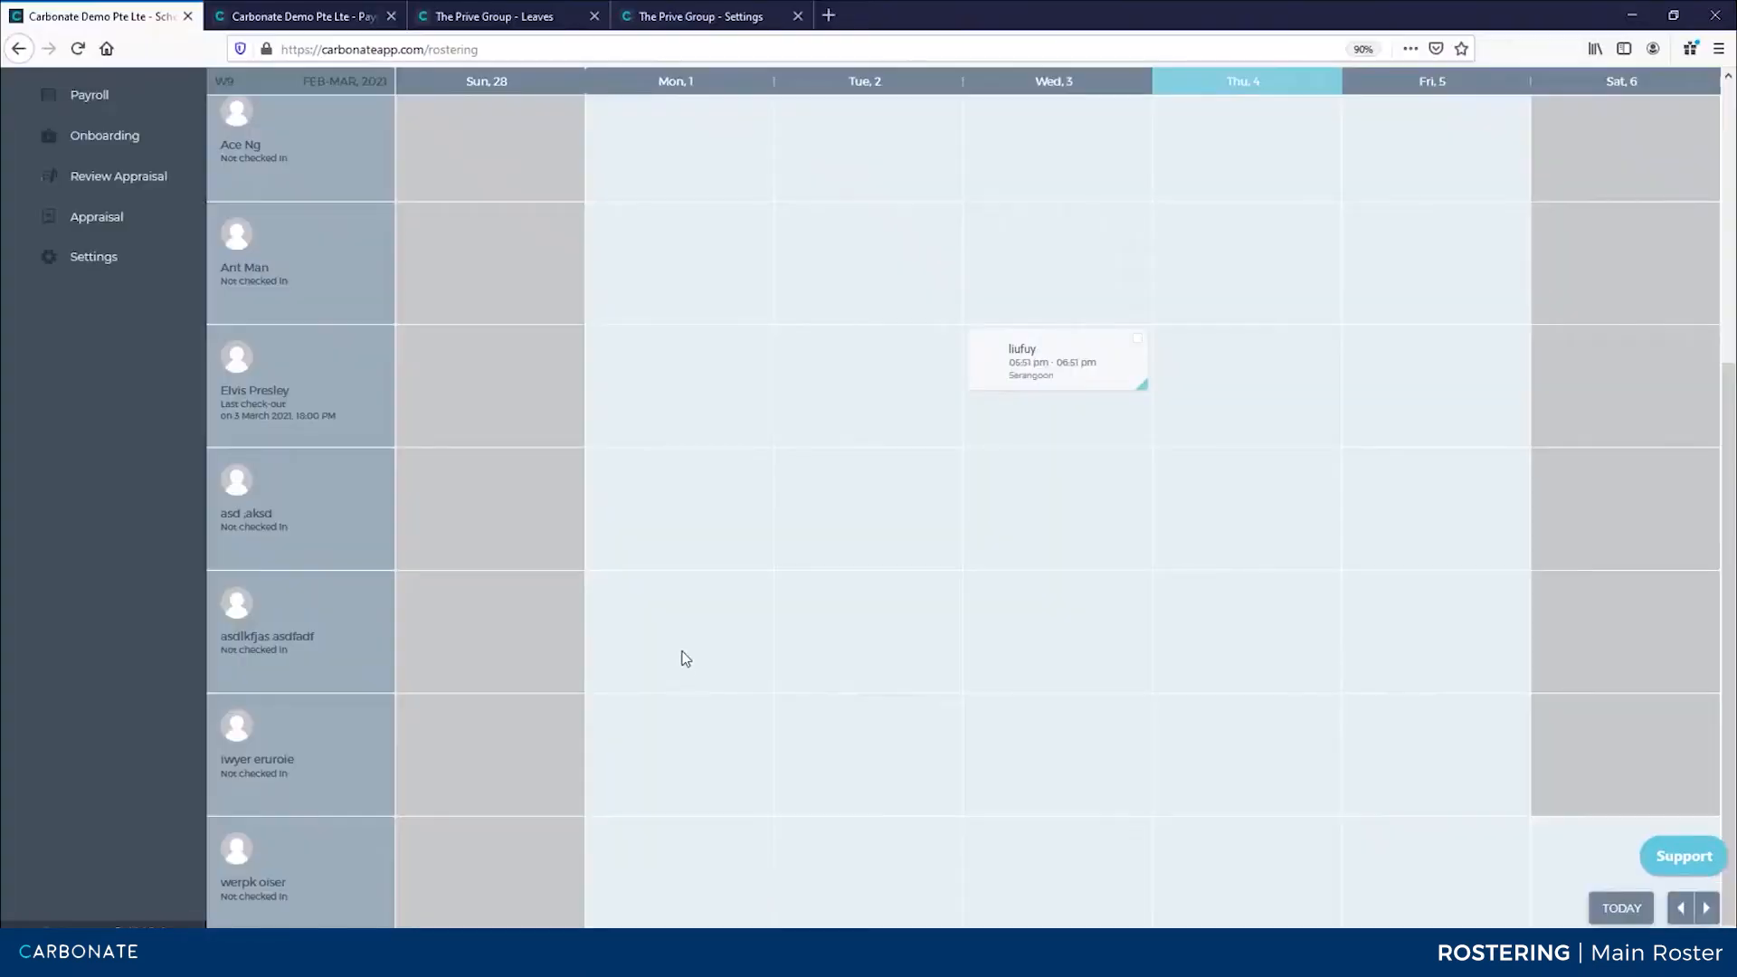
Reload the staff user's roster page to check which employees are listed
key(F5)
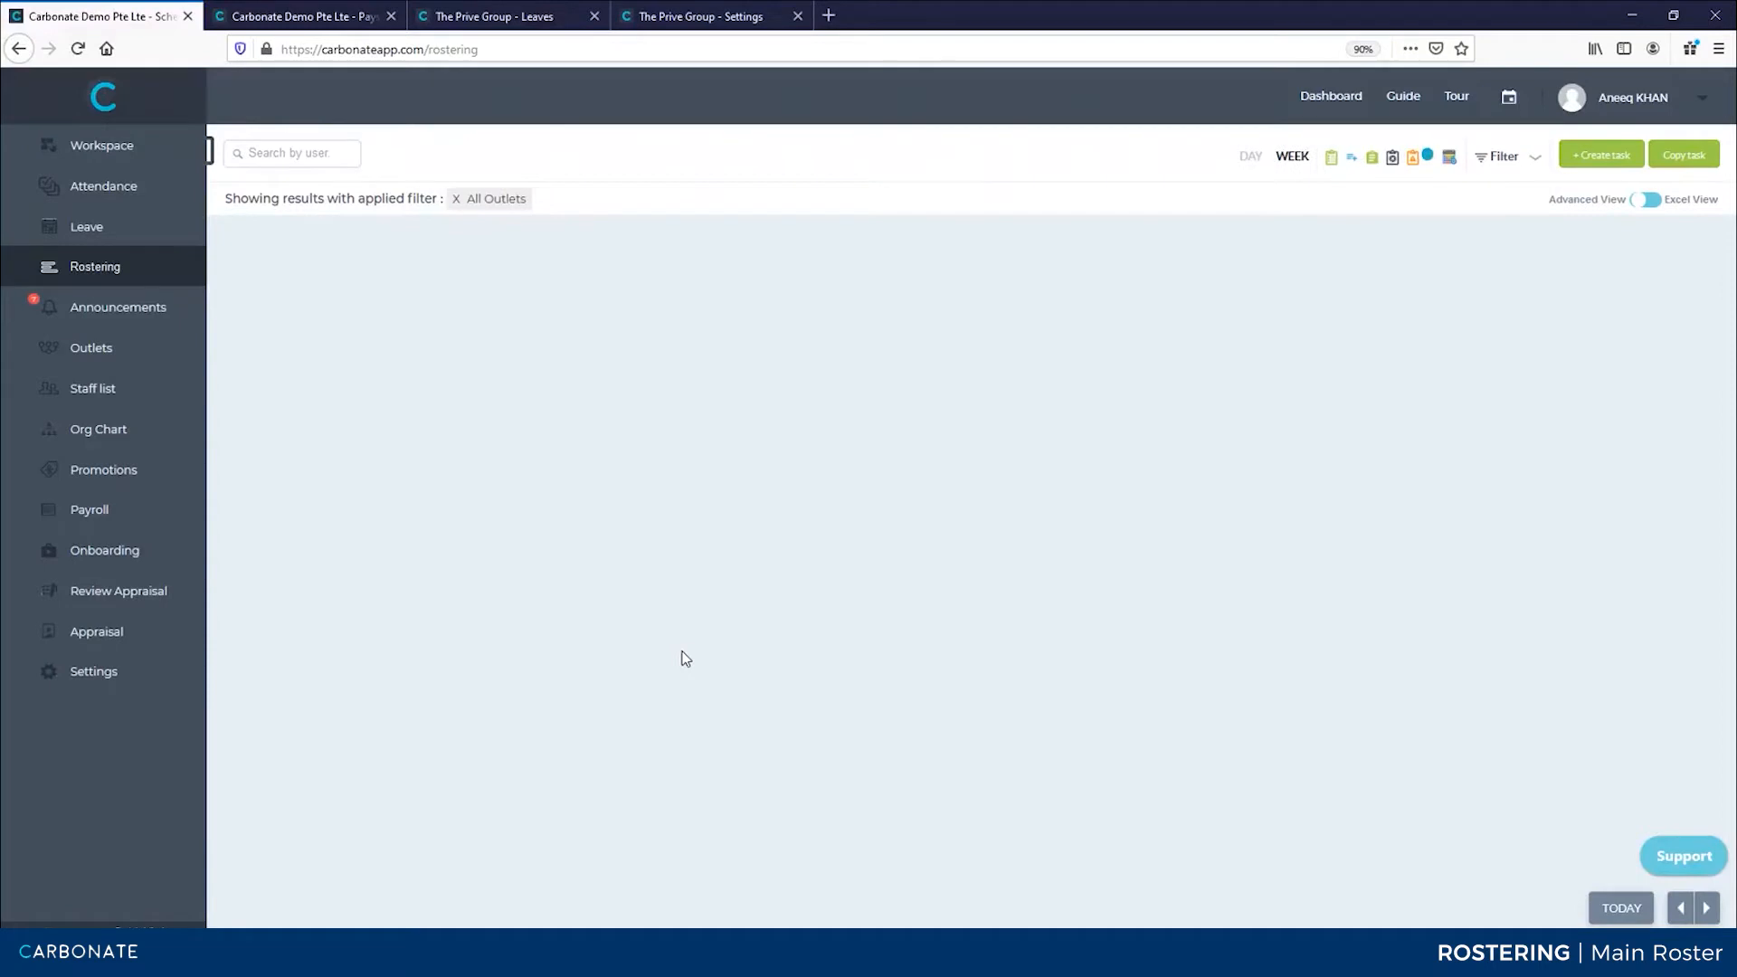
key(F5)
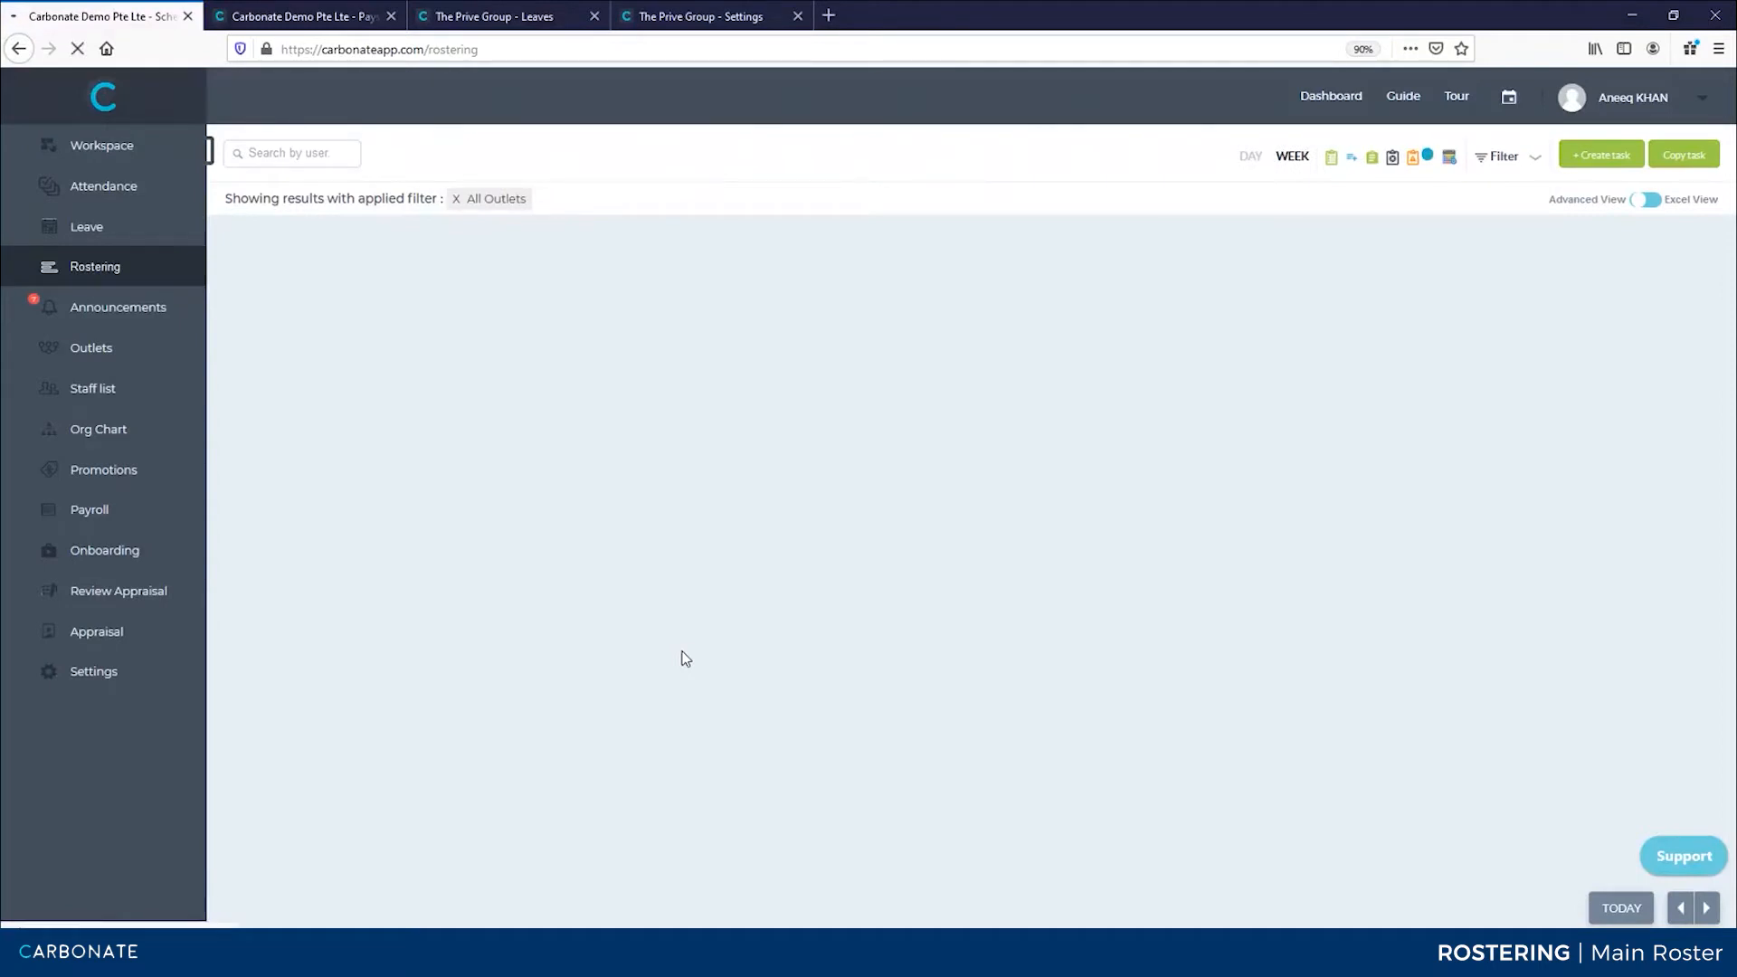
right_click(754, 194)
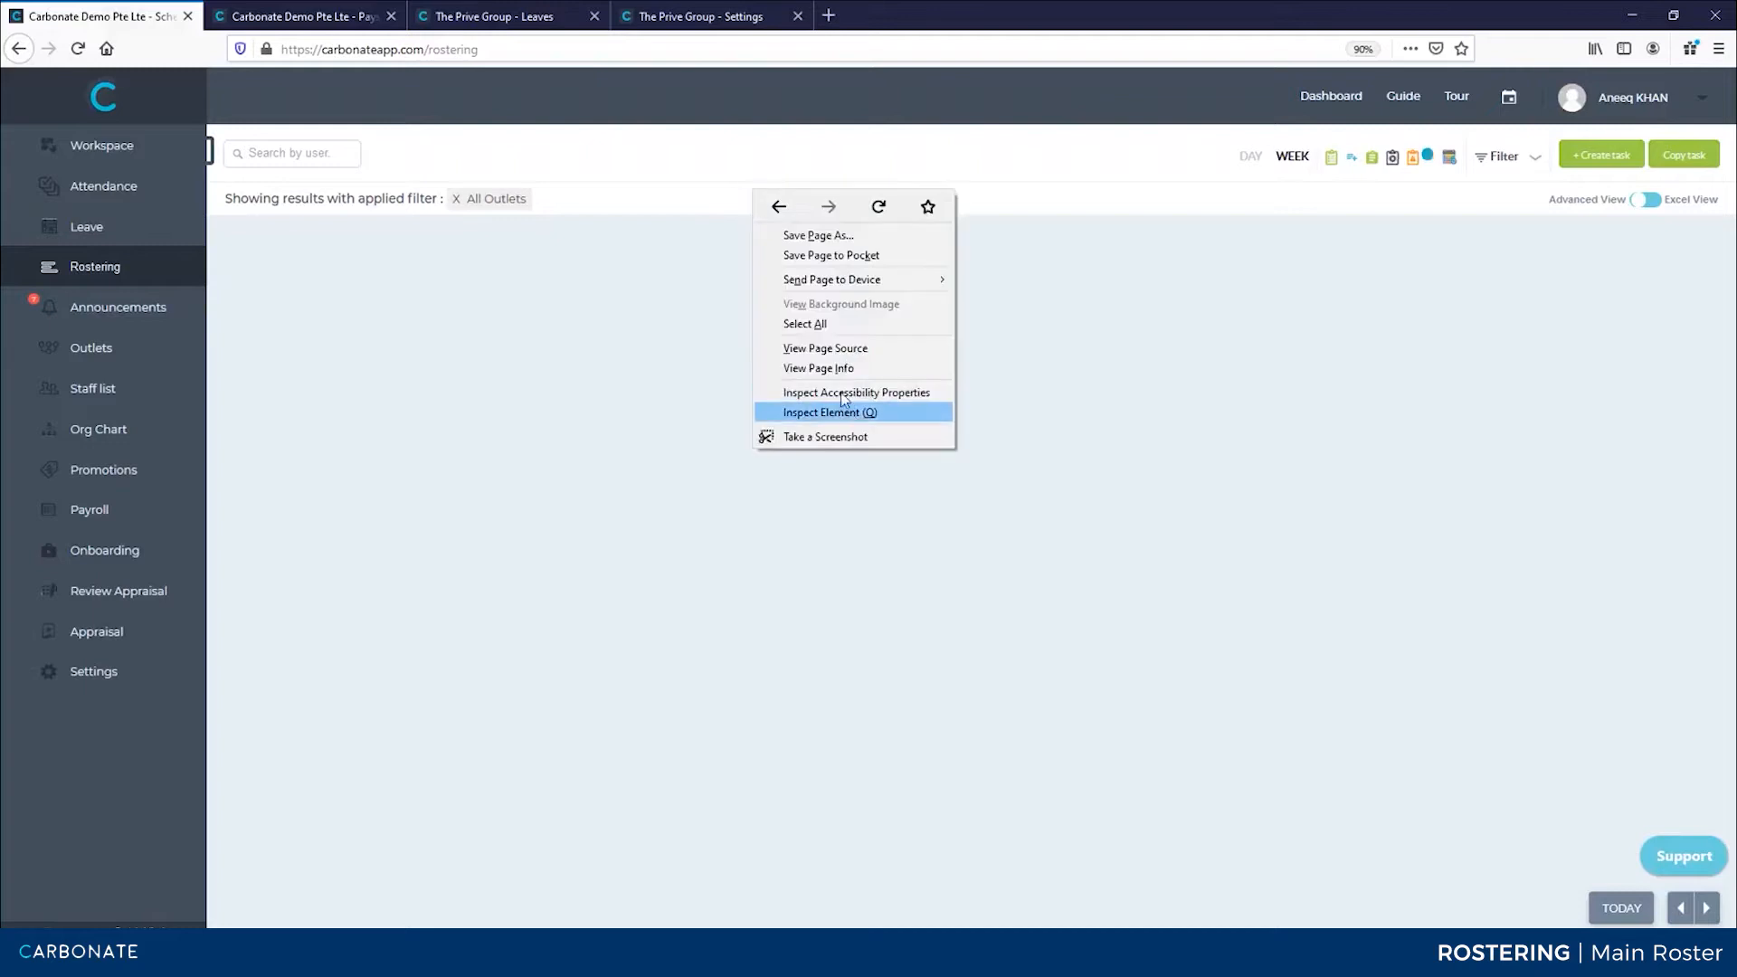
click(696, 165)
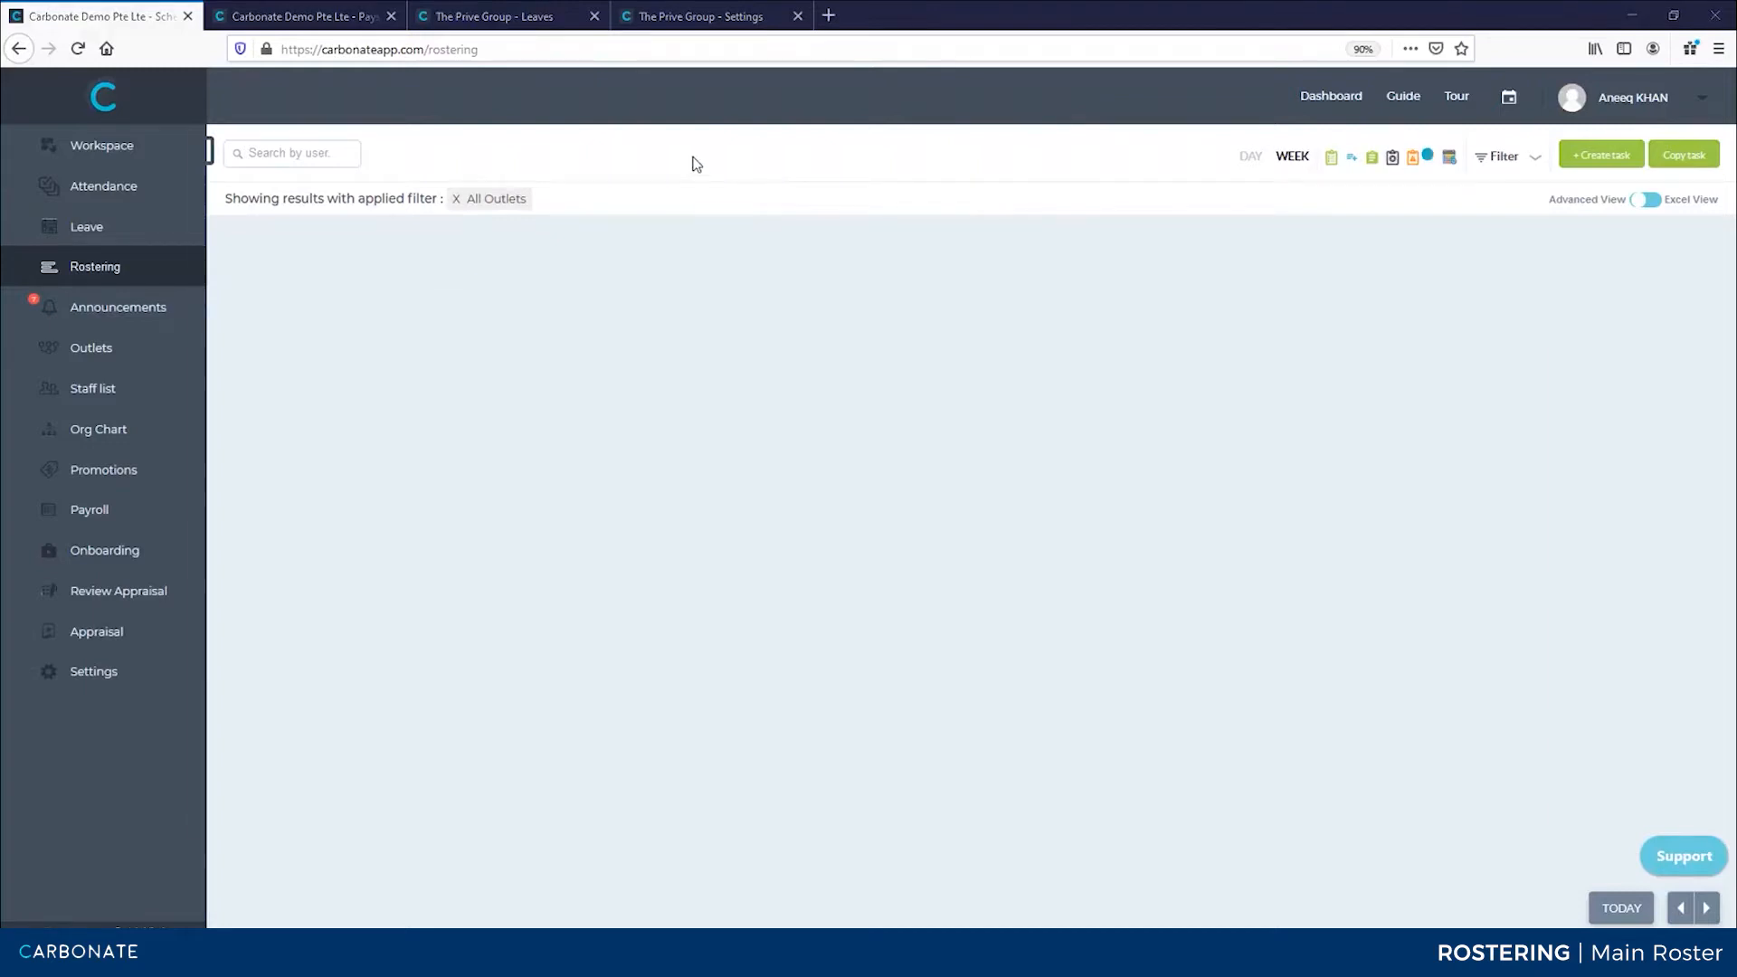
Set managers to view other managers' rosters but staff not to view team members' rosters, then save
key(alt+Tab)
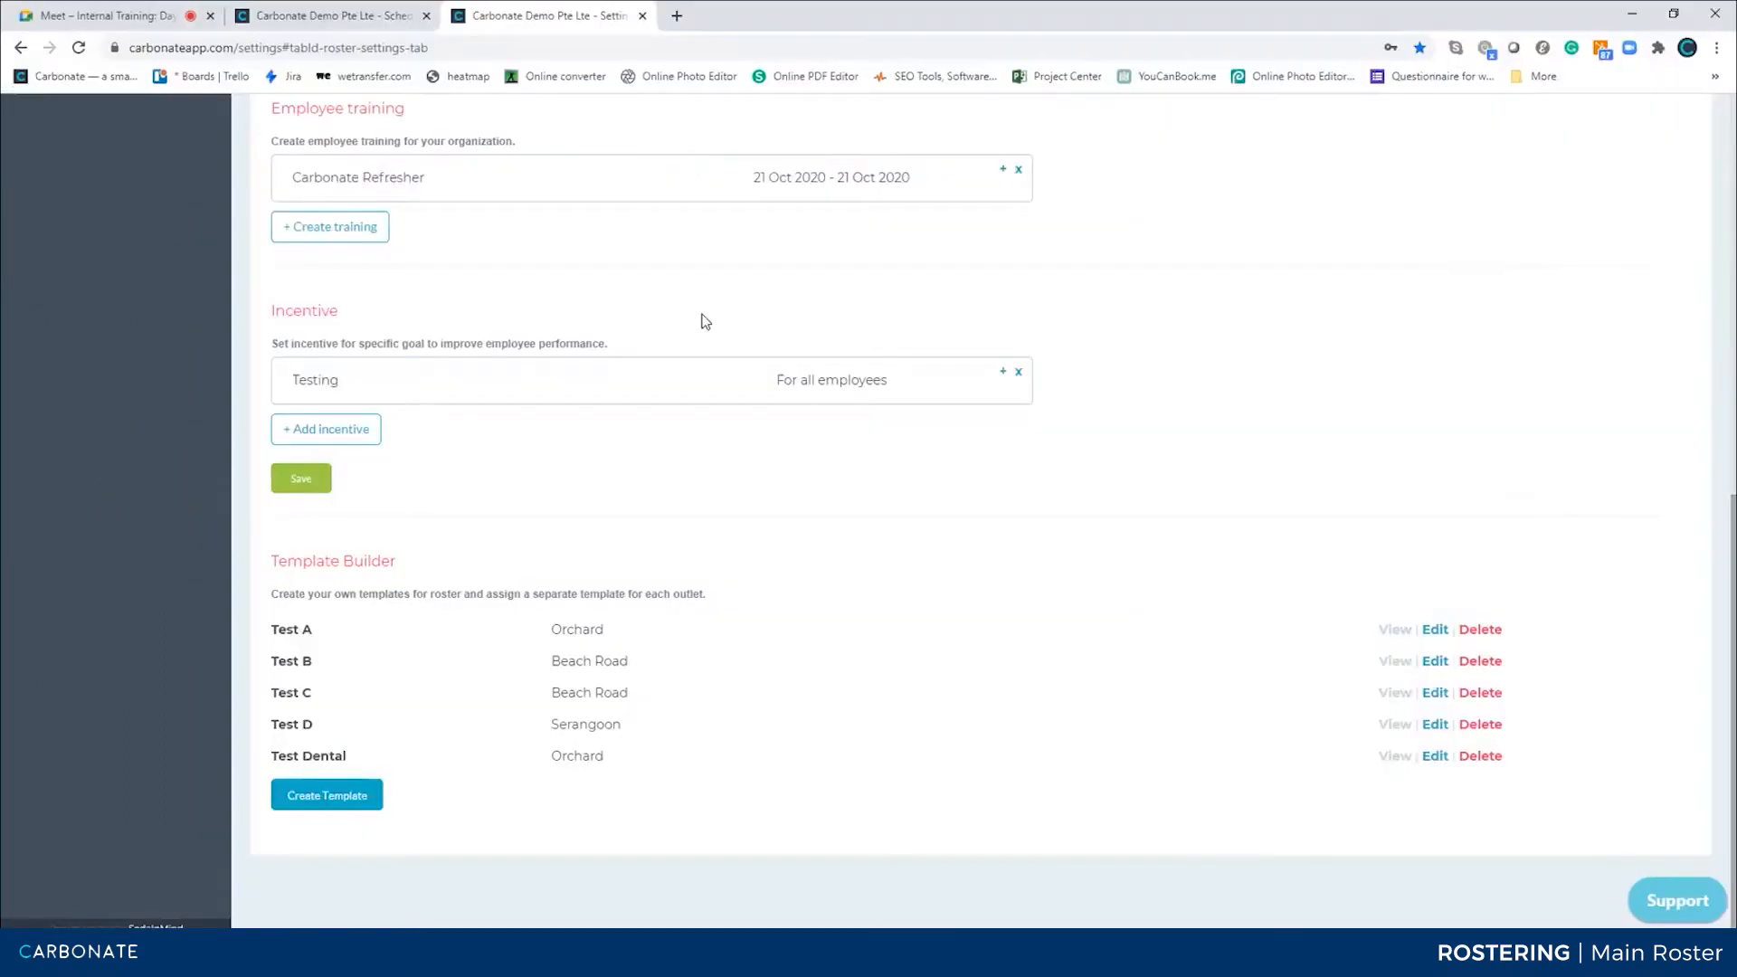
scroll(705, 321, up, 8)
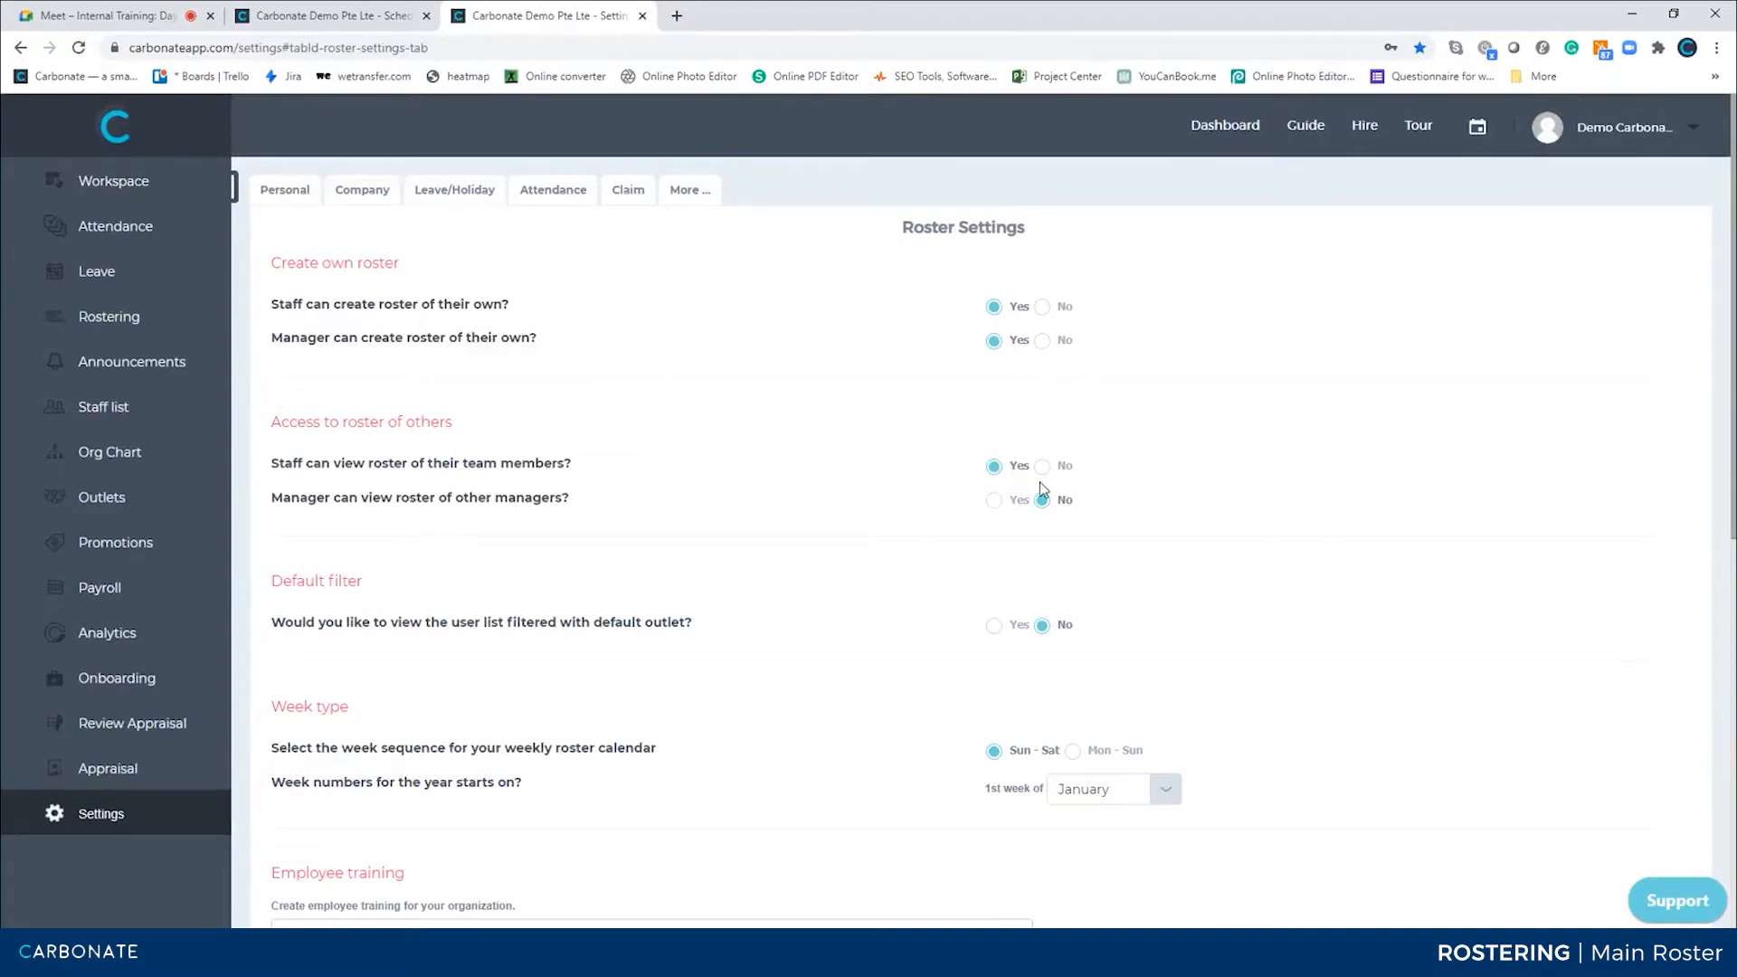
click(996, 499)
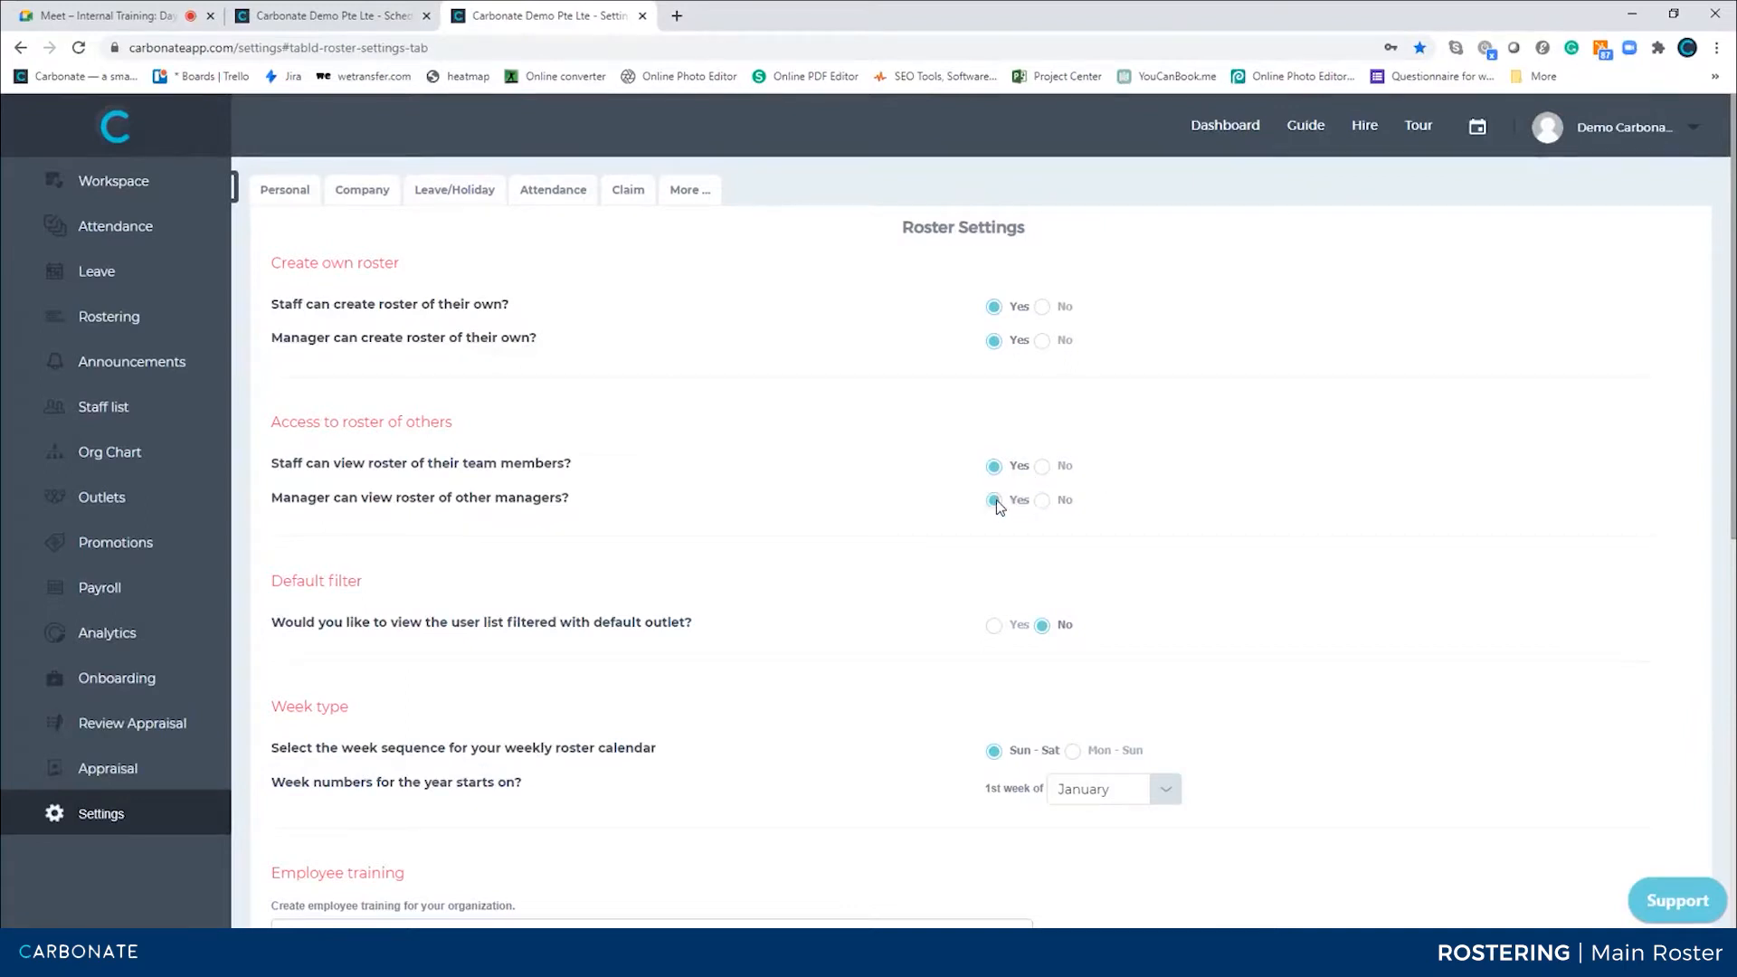
click(1054, 468)
scroll(769, 626, down, 8)
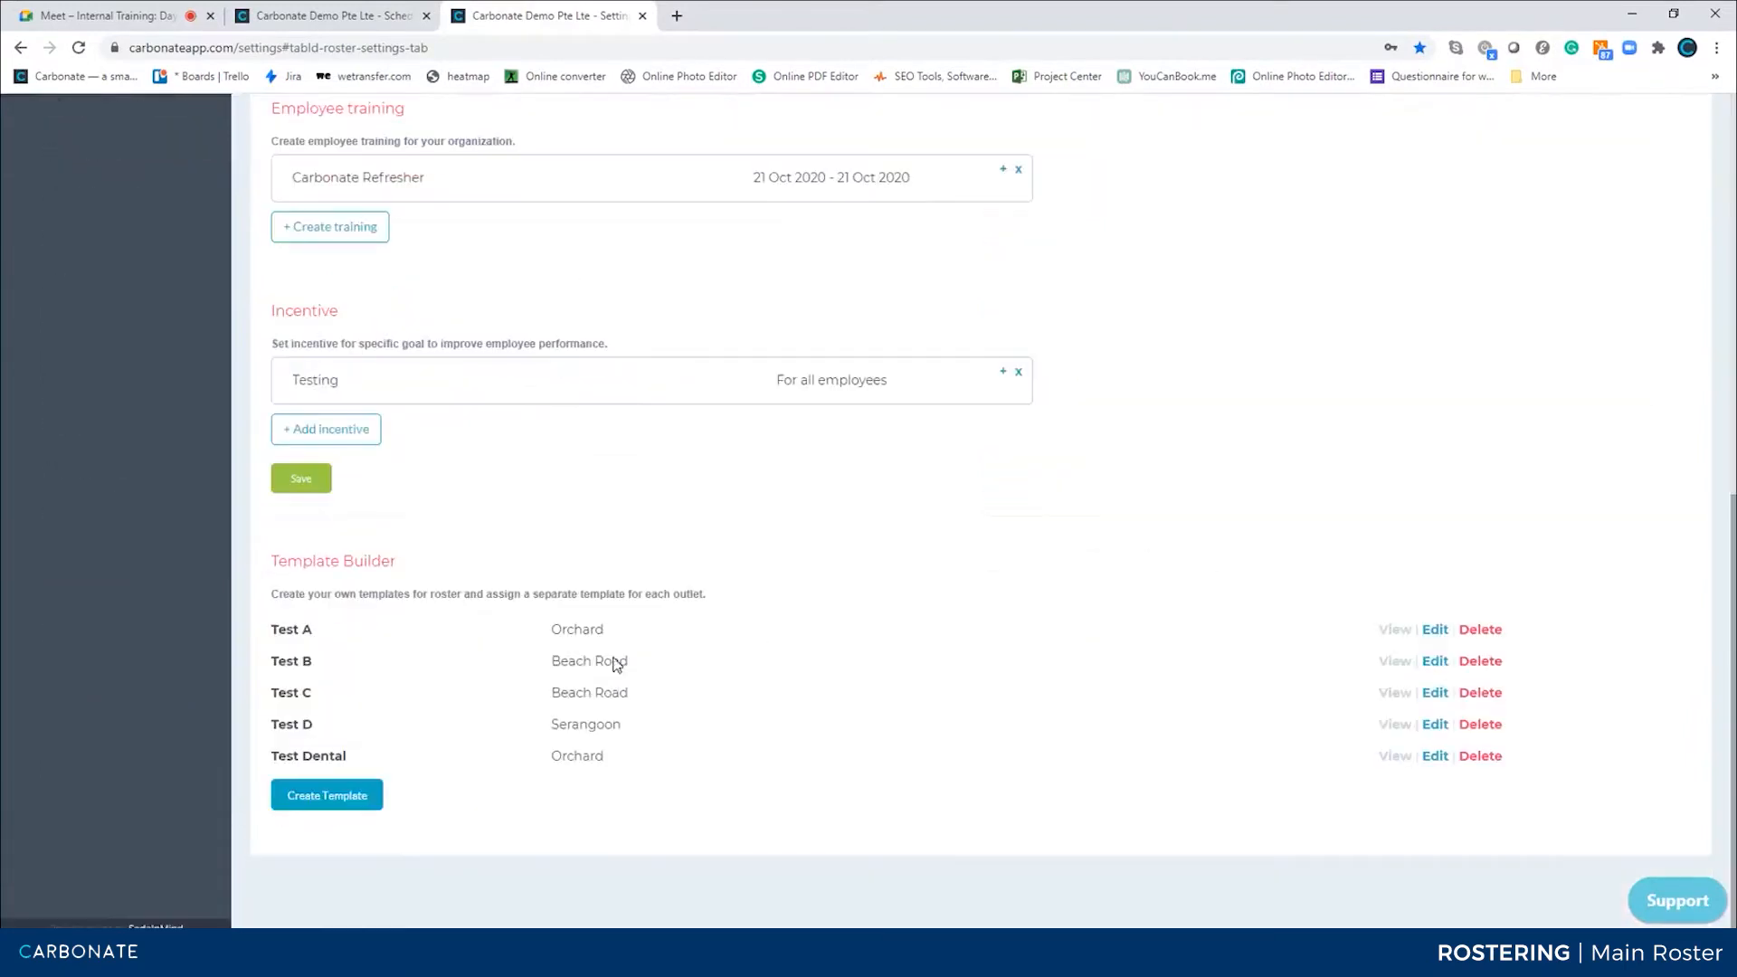
click(330, 489)
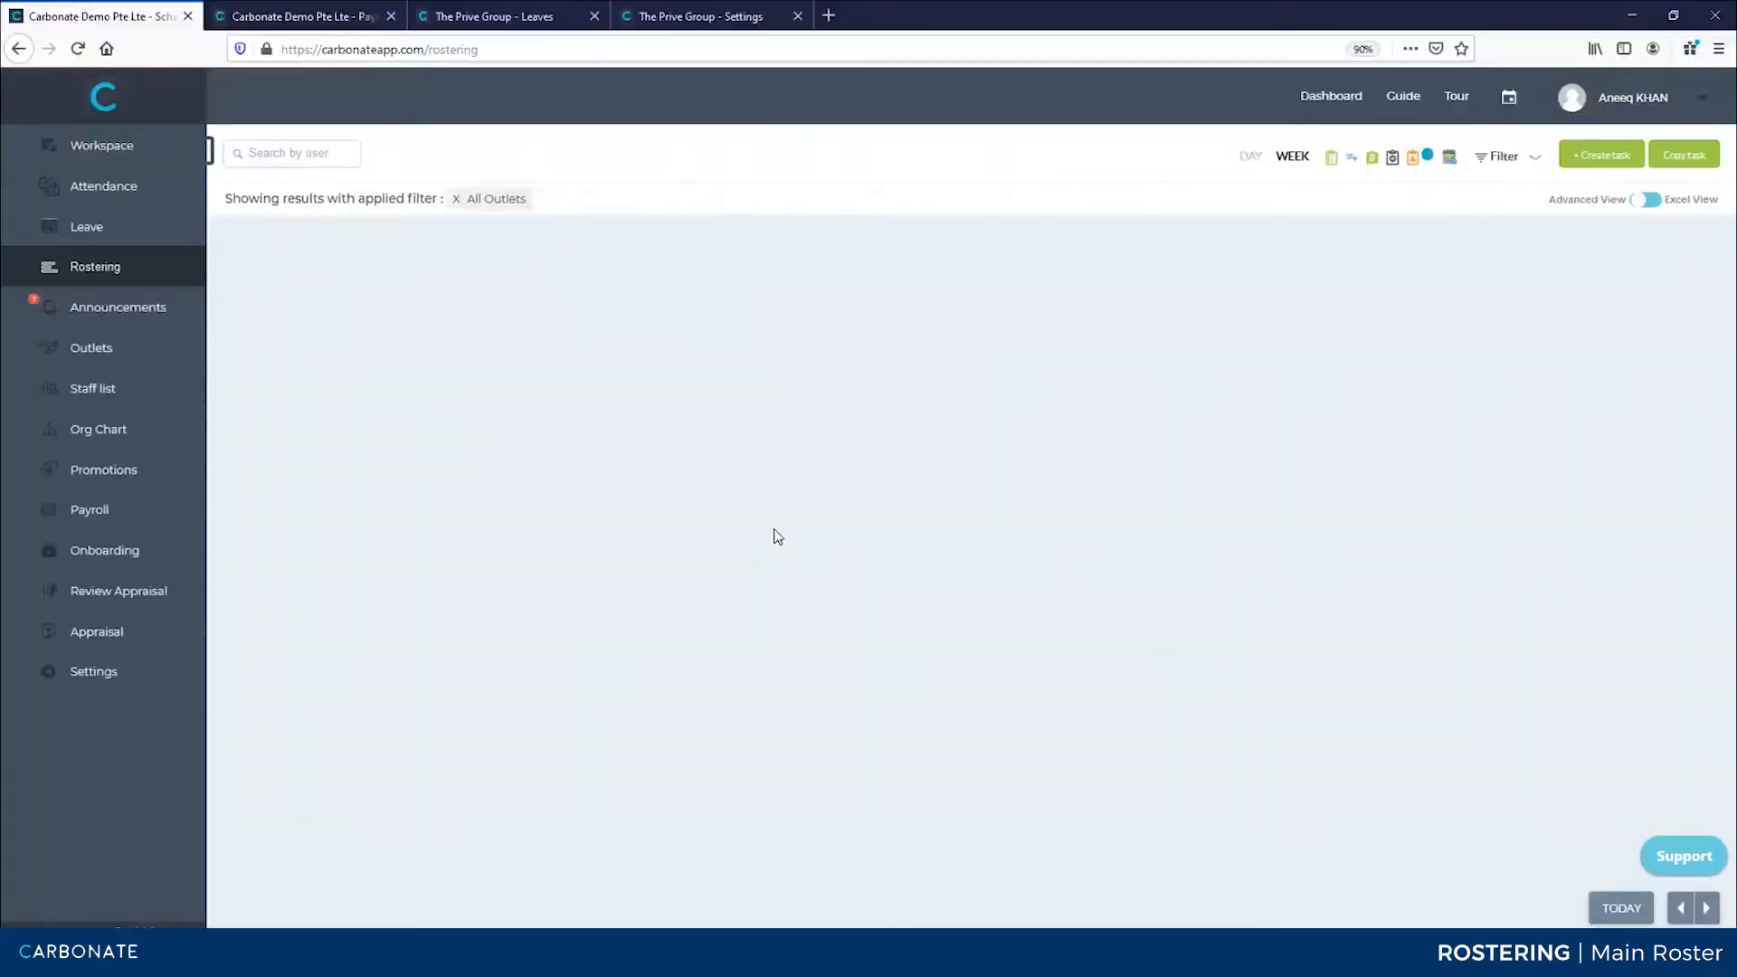
Reload the staff user's roster page and inspect it with the developer tools
key(F5)
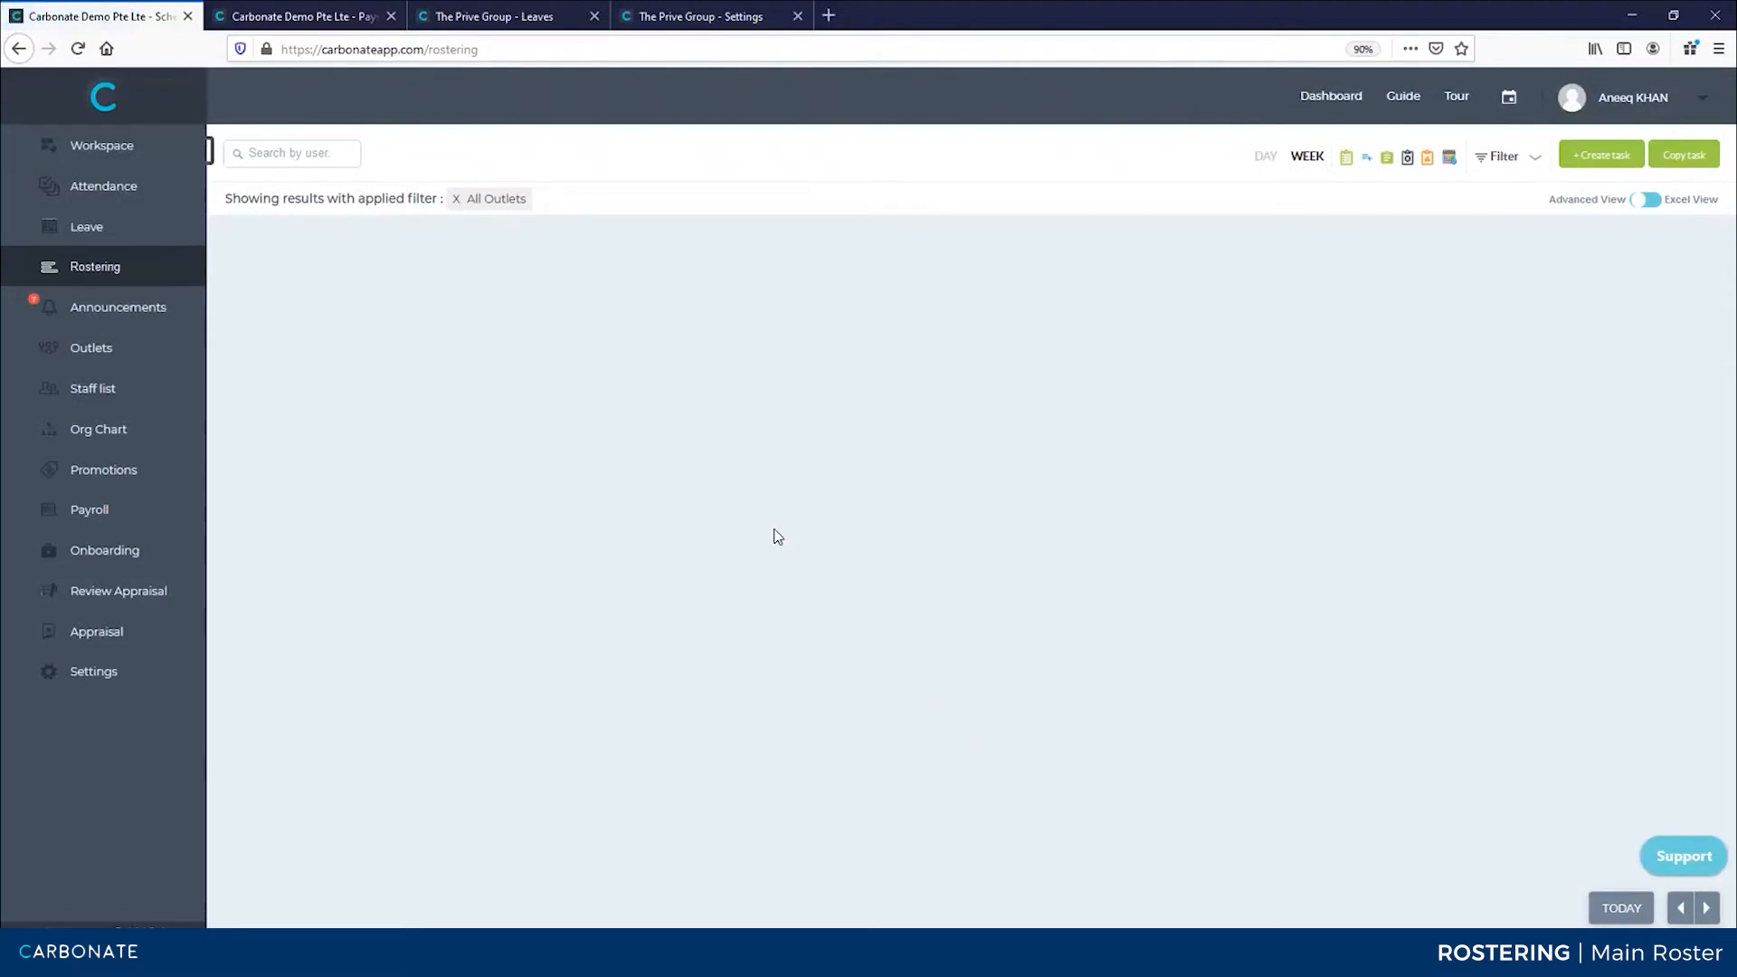
right_click(652, 155)
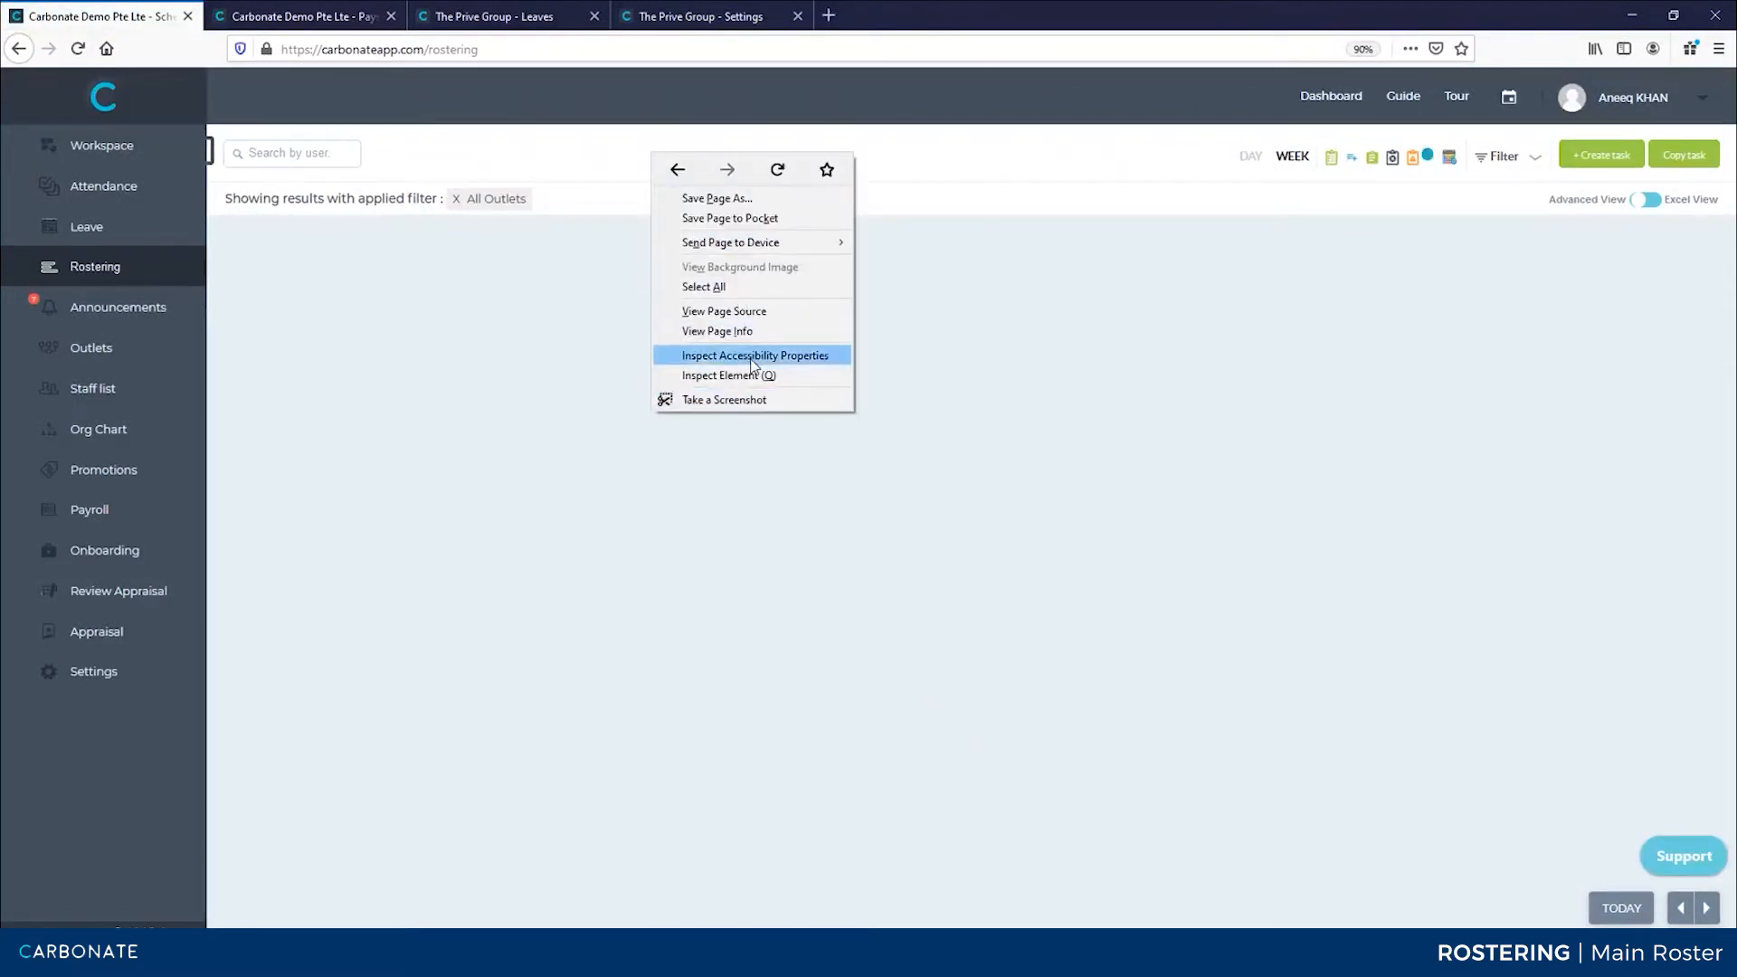
click(780, 374)
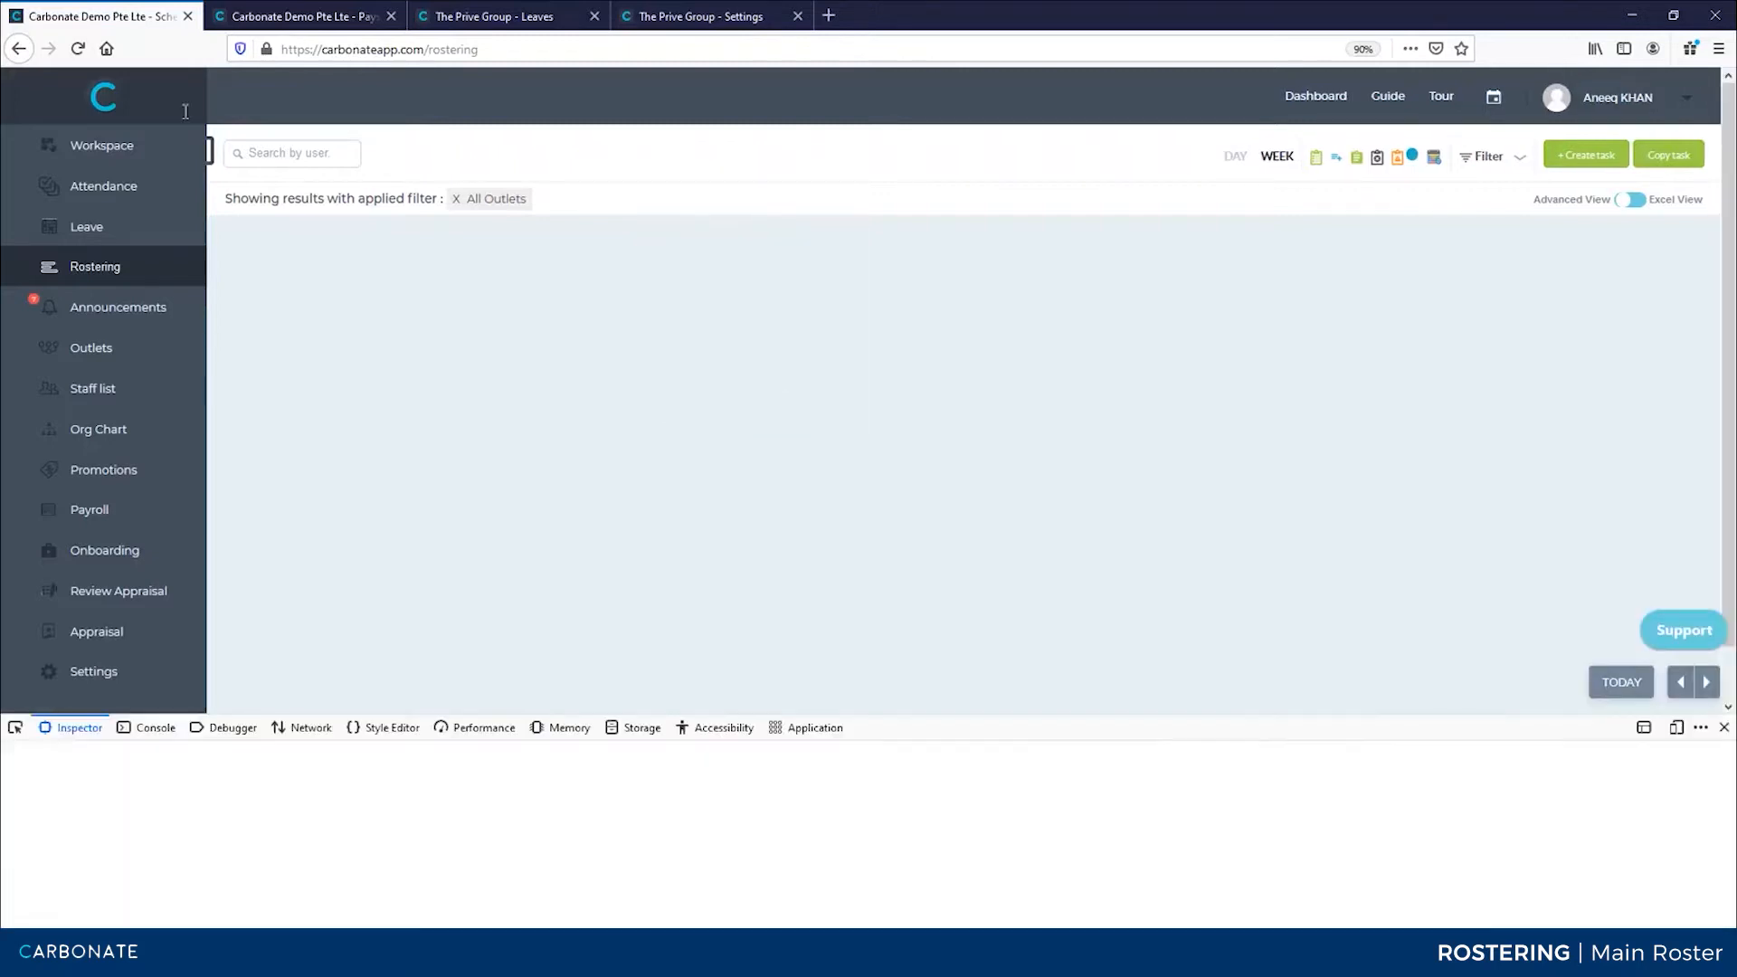
click(78, 45)
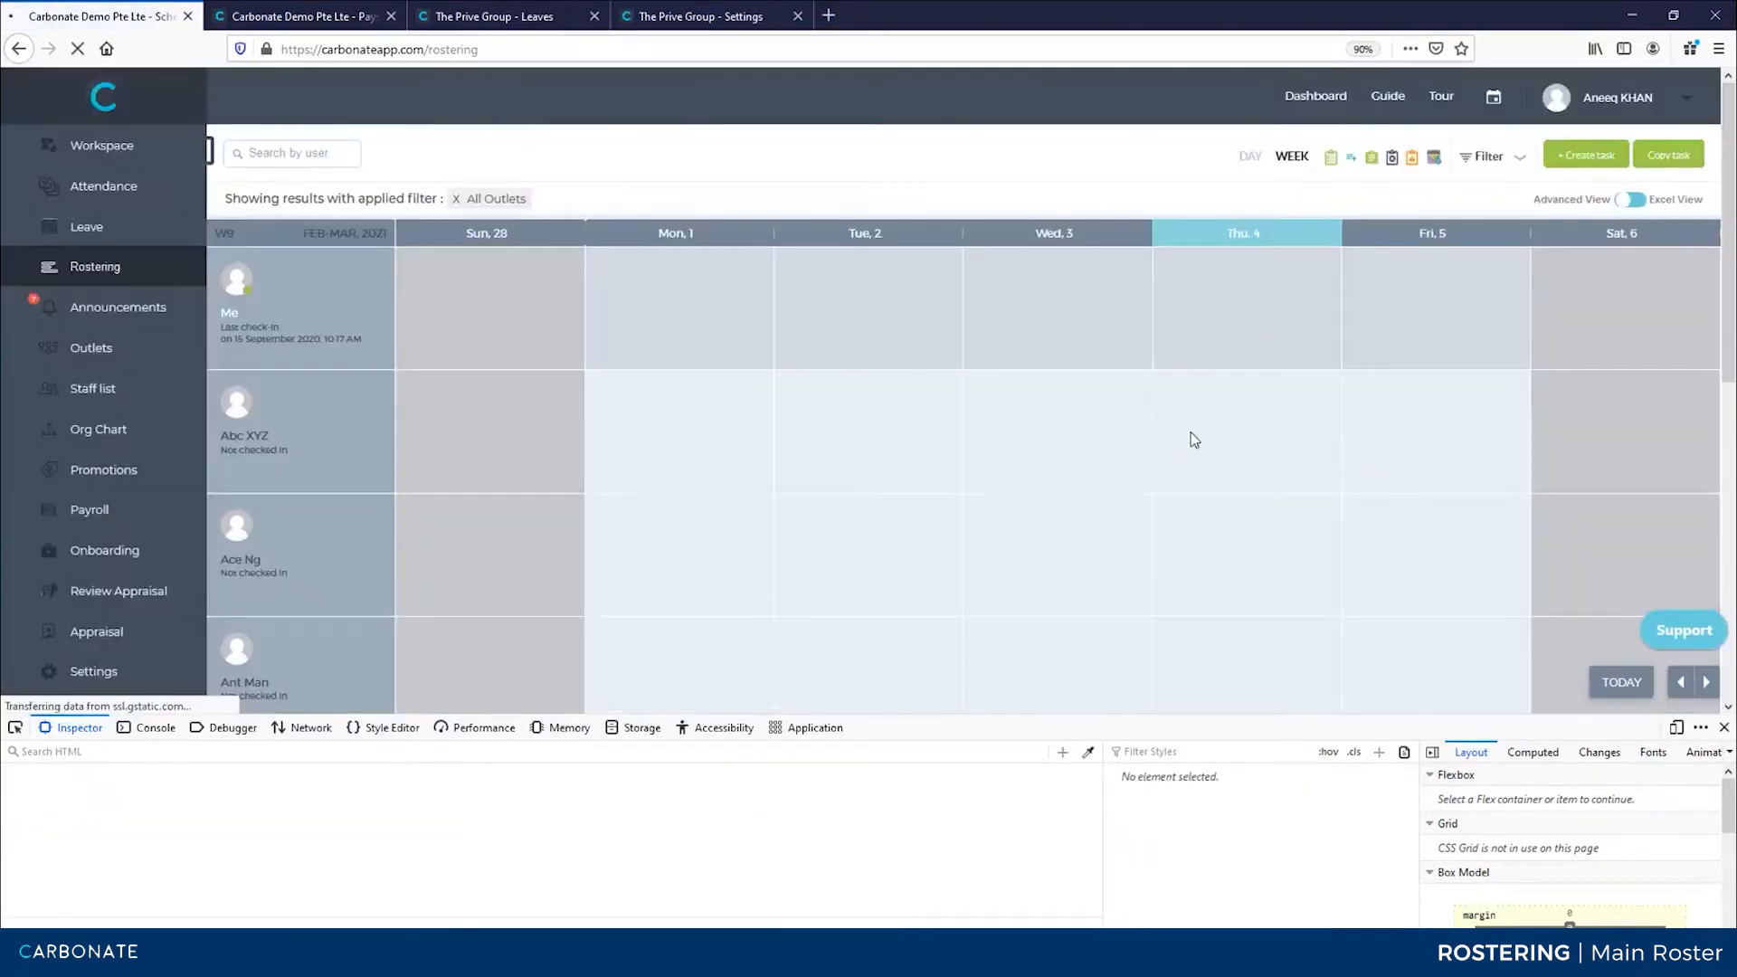
click(1724, 727)
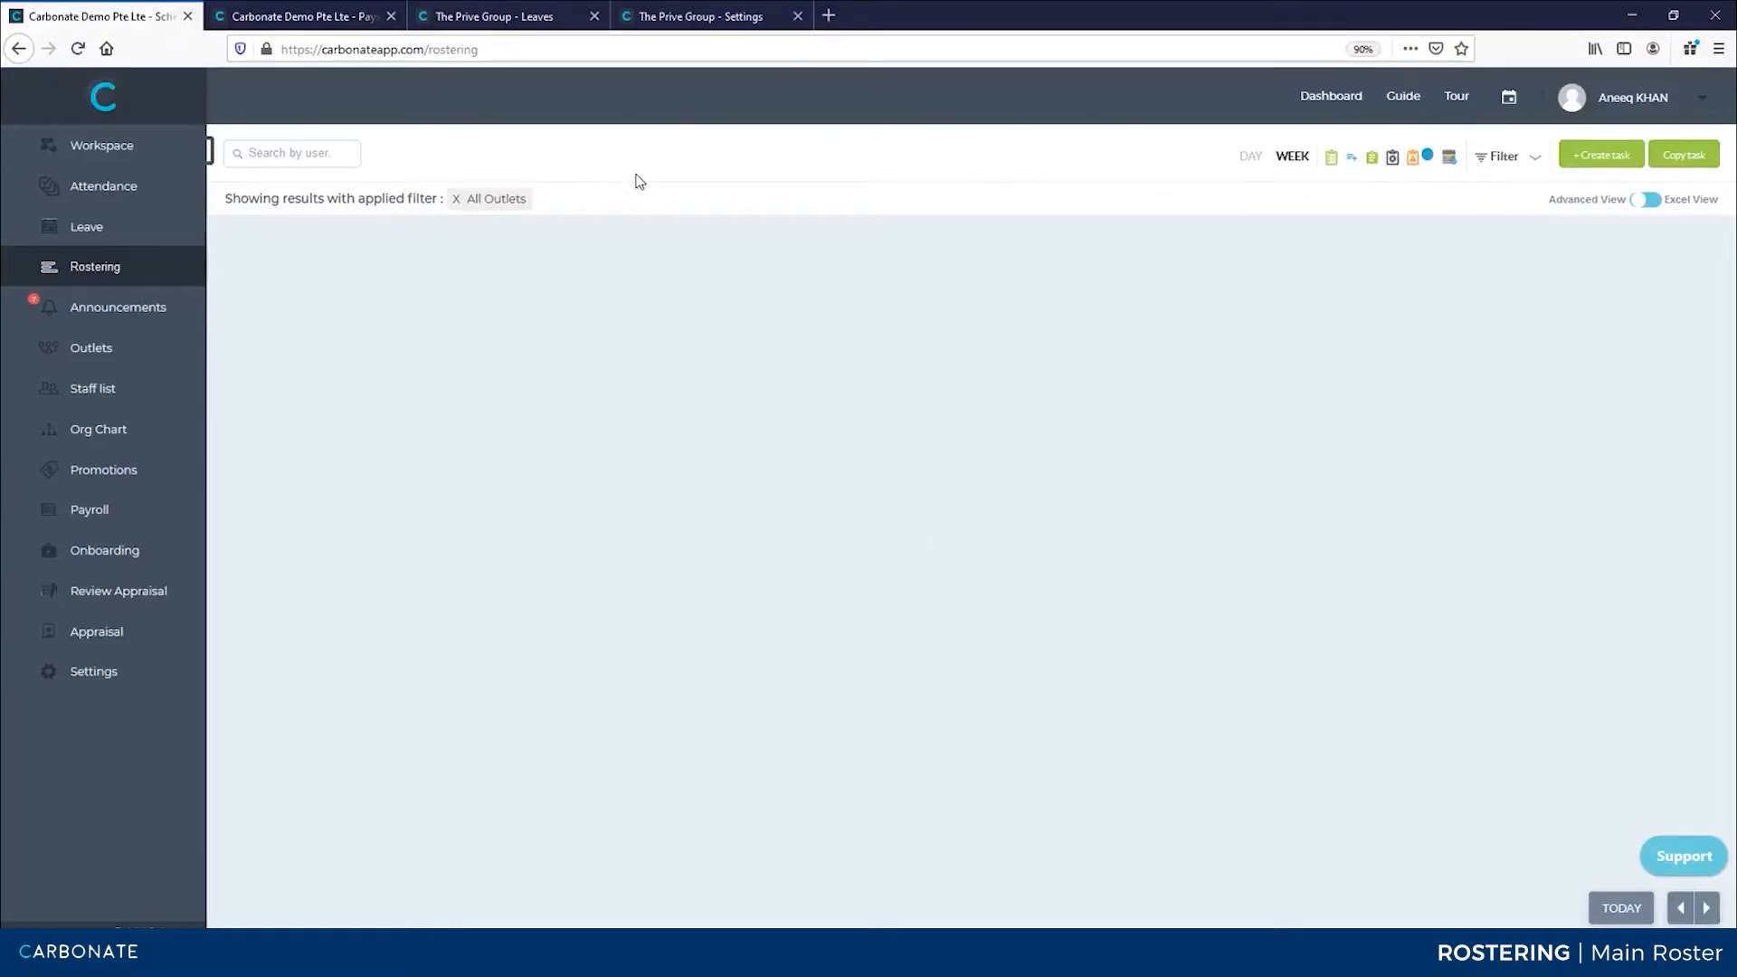
key(F5)
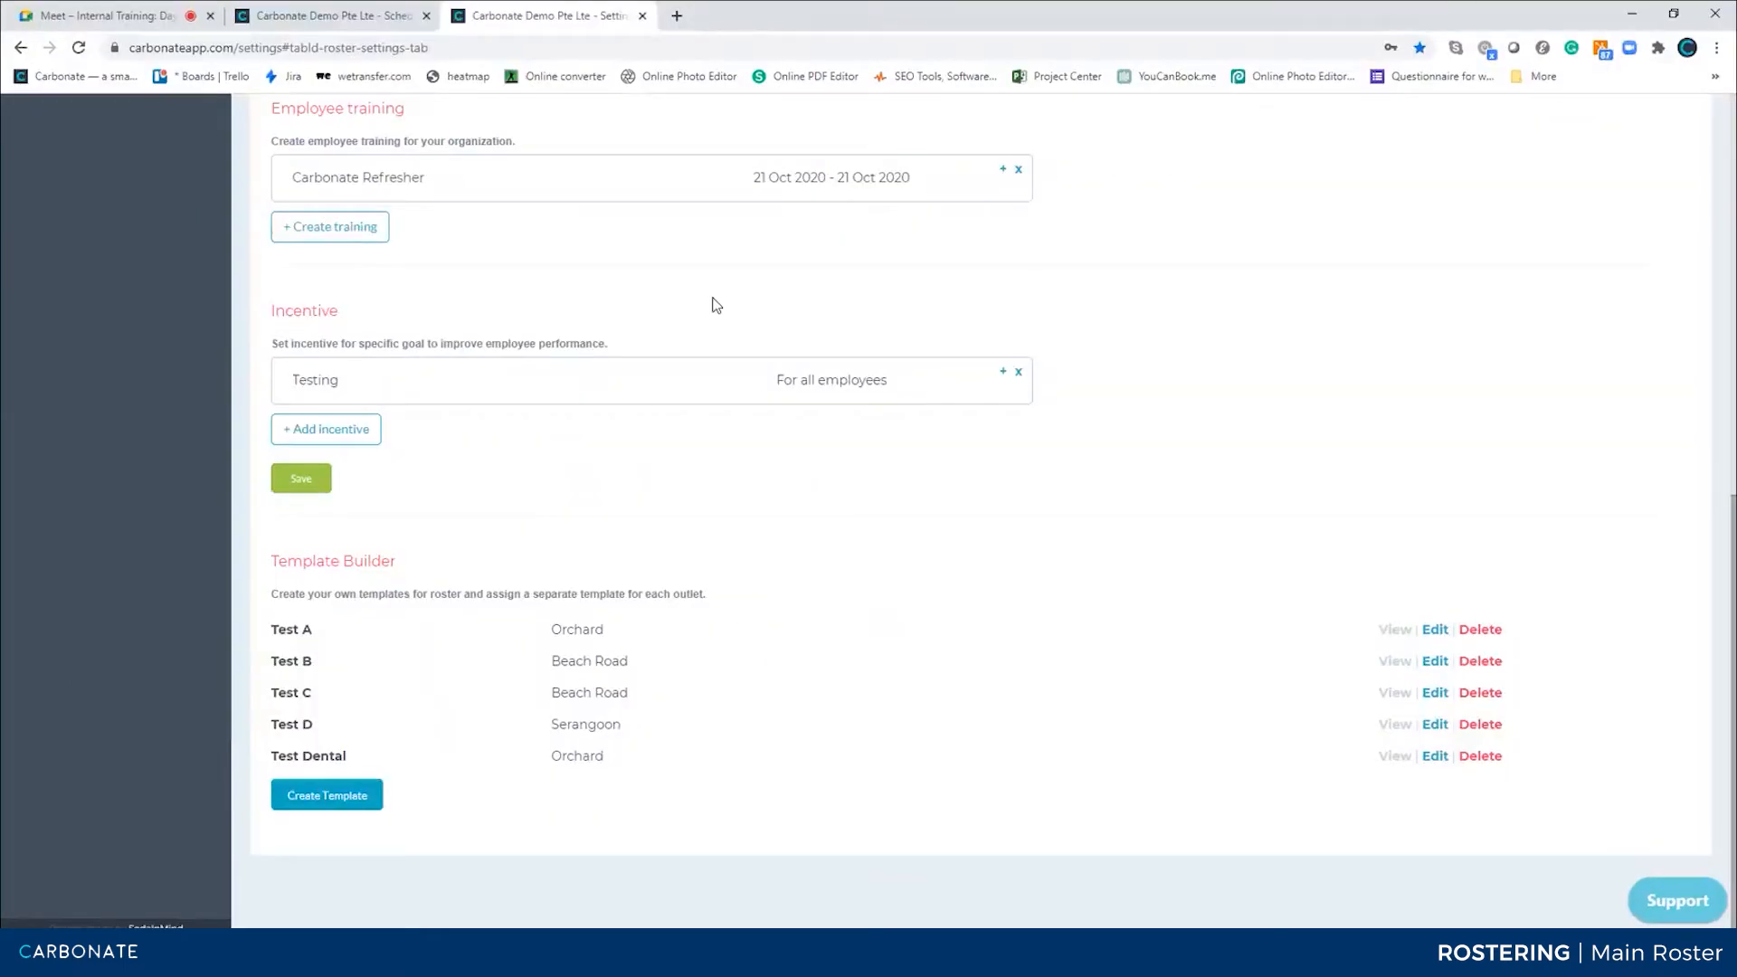
Allow staff to view team members' rosters, stop managers viewing other managers' rosters, and save the settings
scroll(887, 275, up, 8)
click(993, 465)
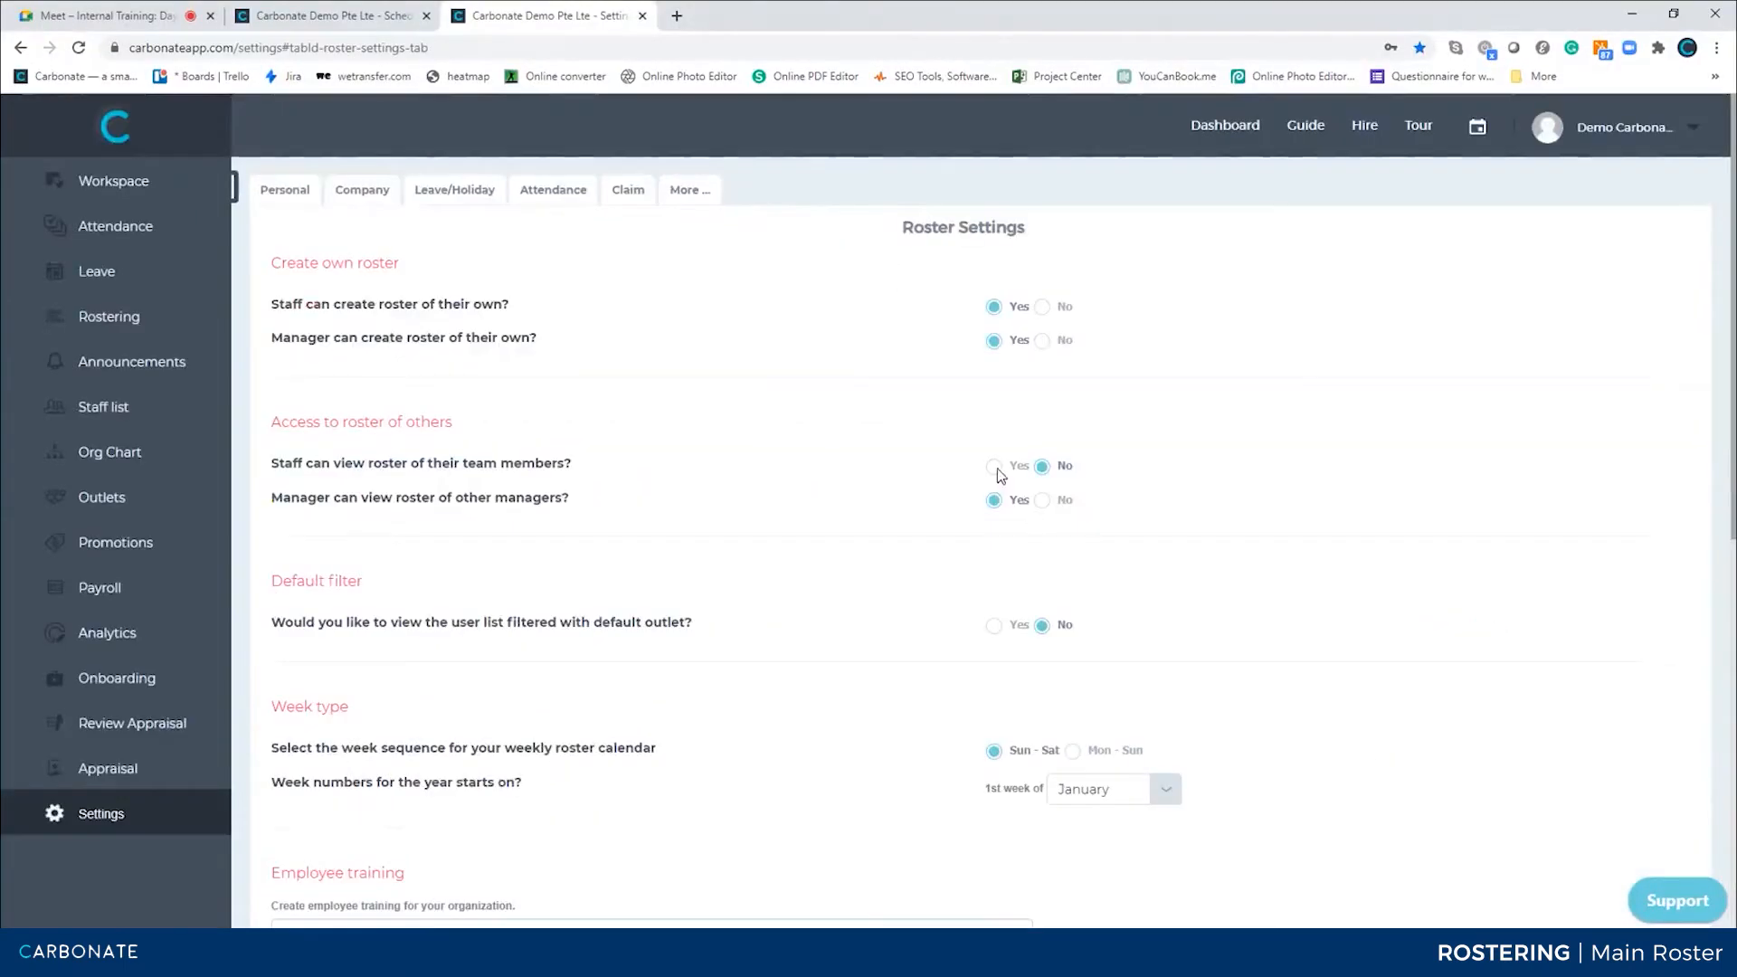
click(1042, 496)
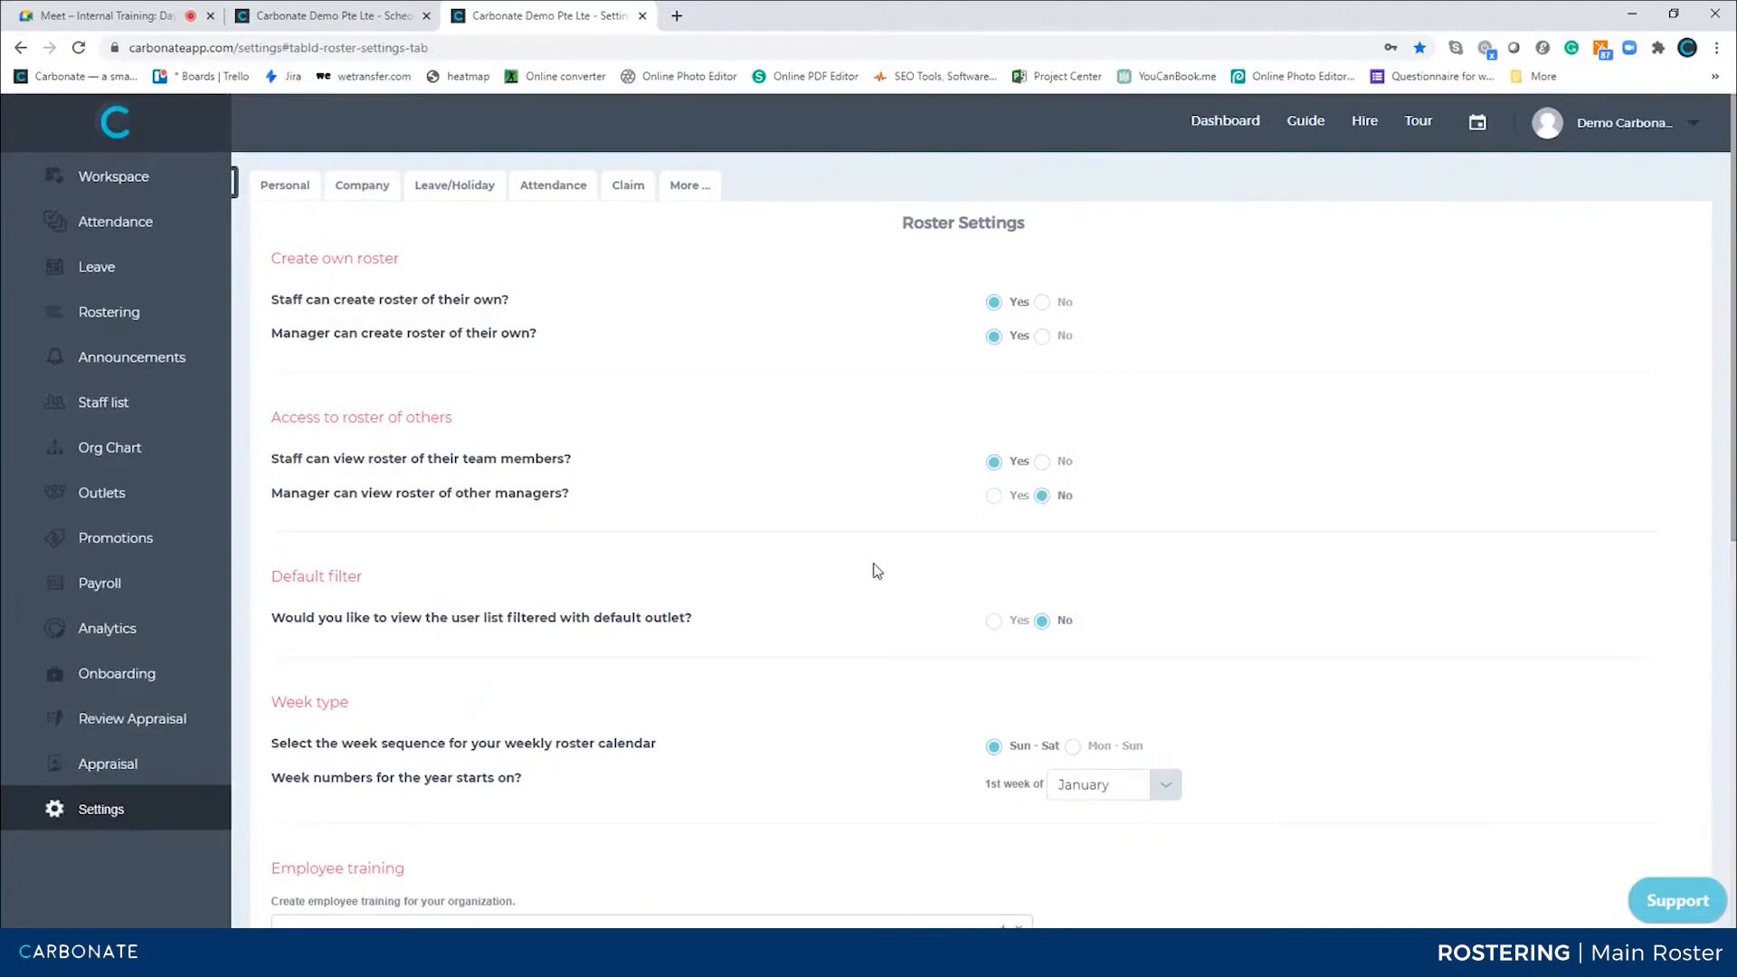
scroll(875, 570, down, 8)
scroll(875, 570, up, 8)
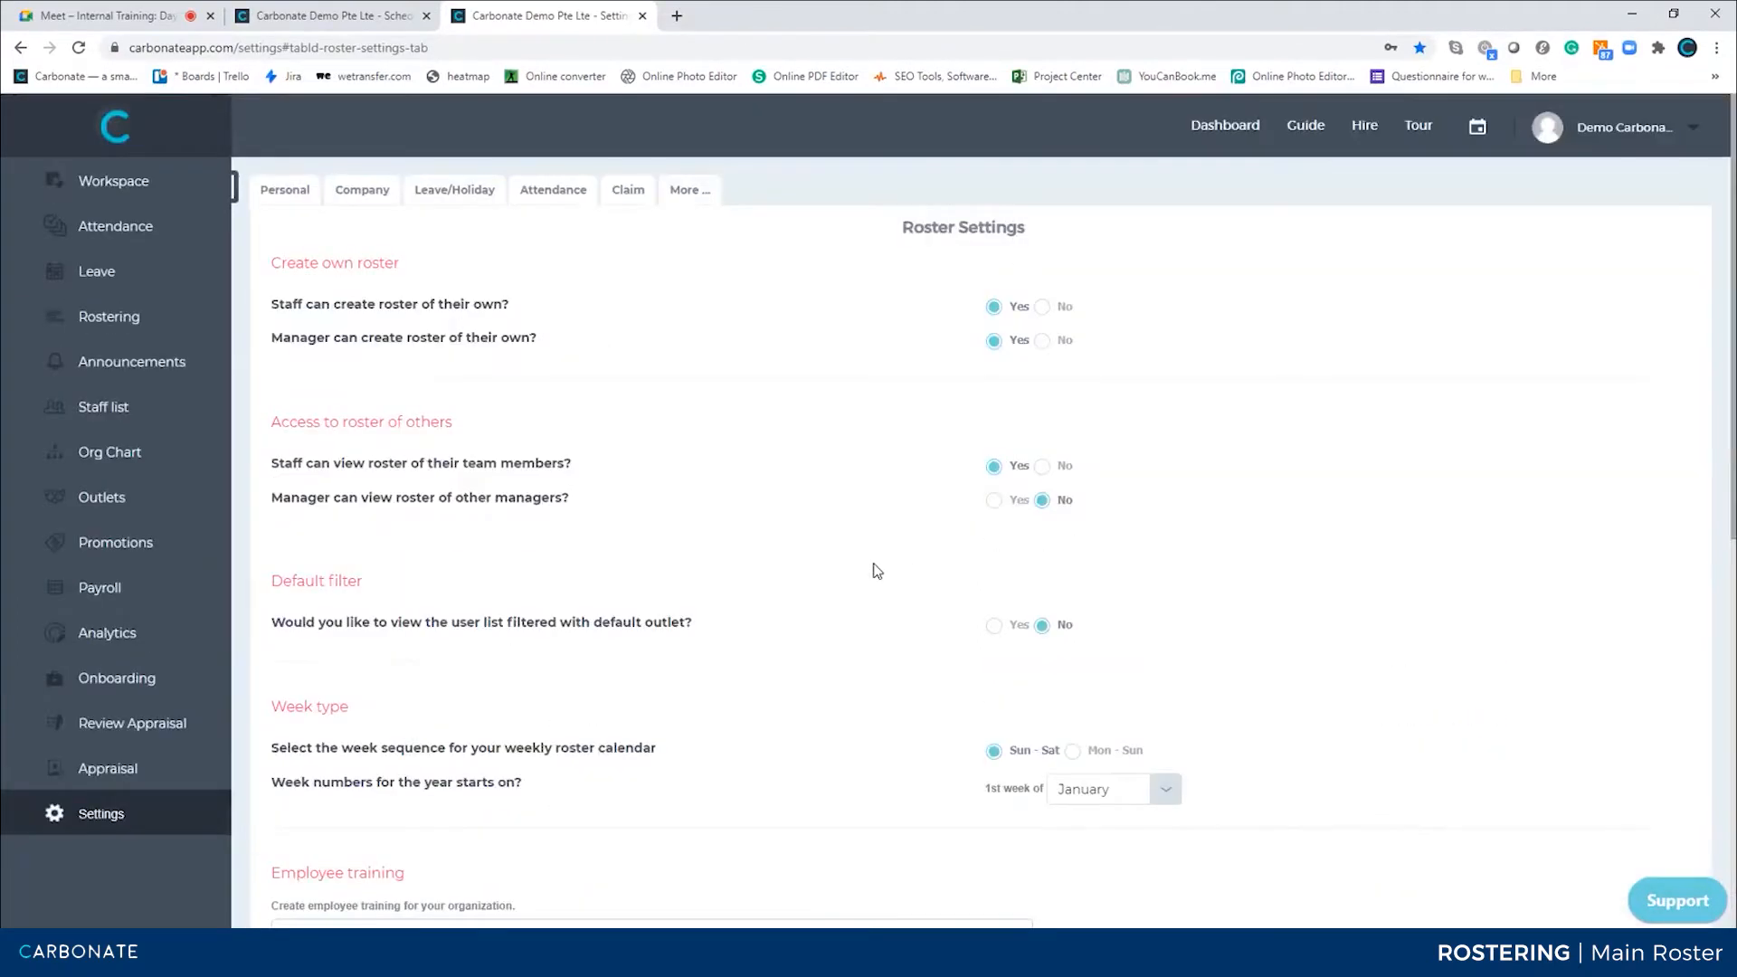
scroll(891, 540, down, 8)
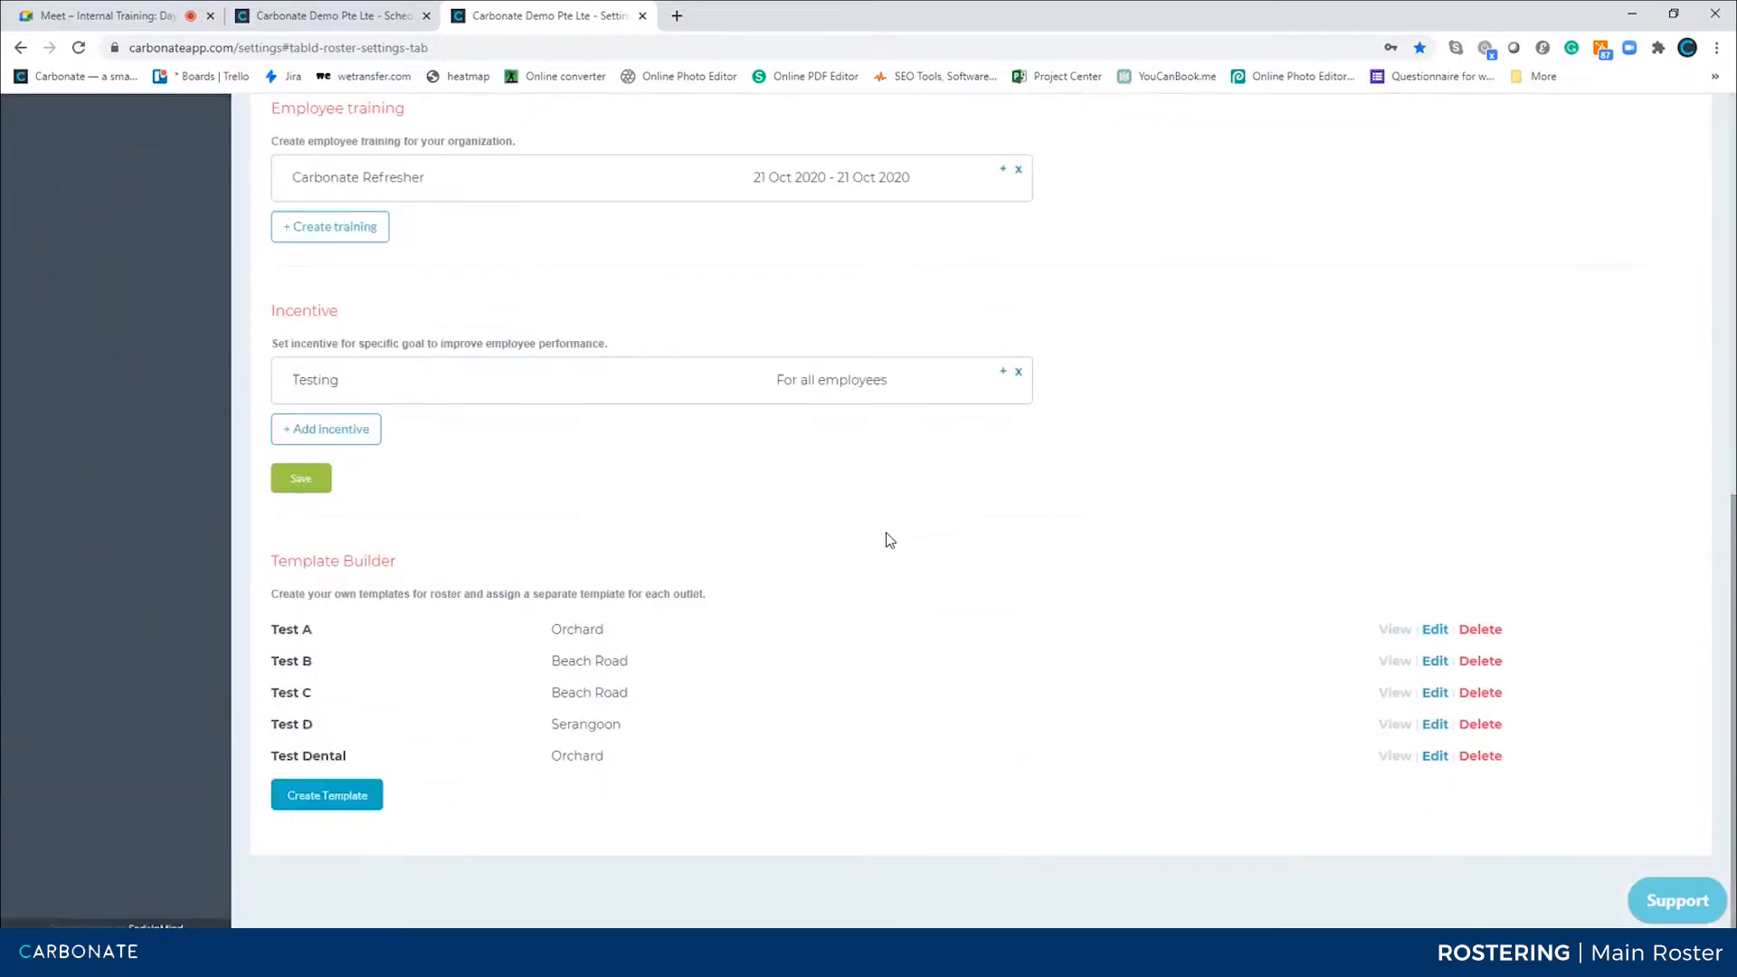
click(306, 476)
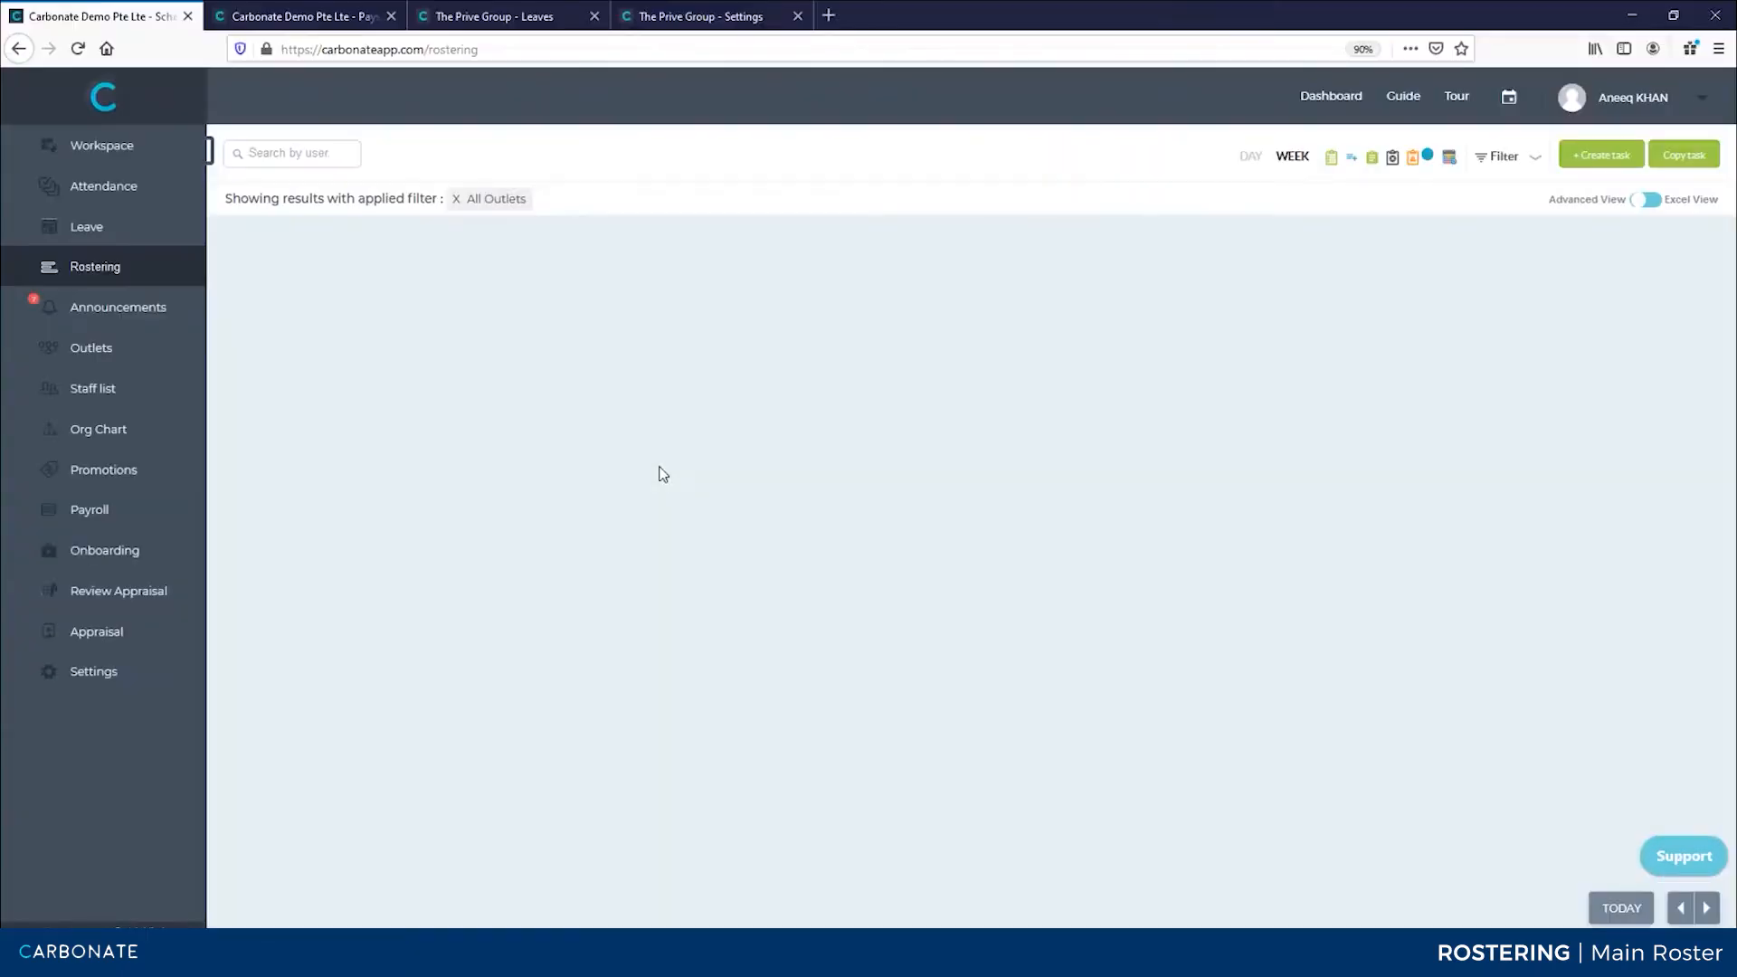
Reload the staff user's roster and reopen it from the Leave page to check the result
key(F5)
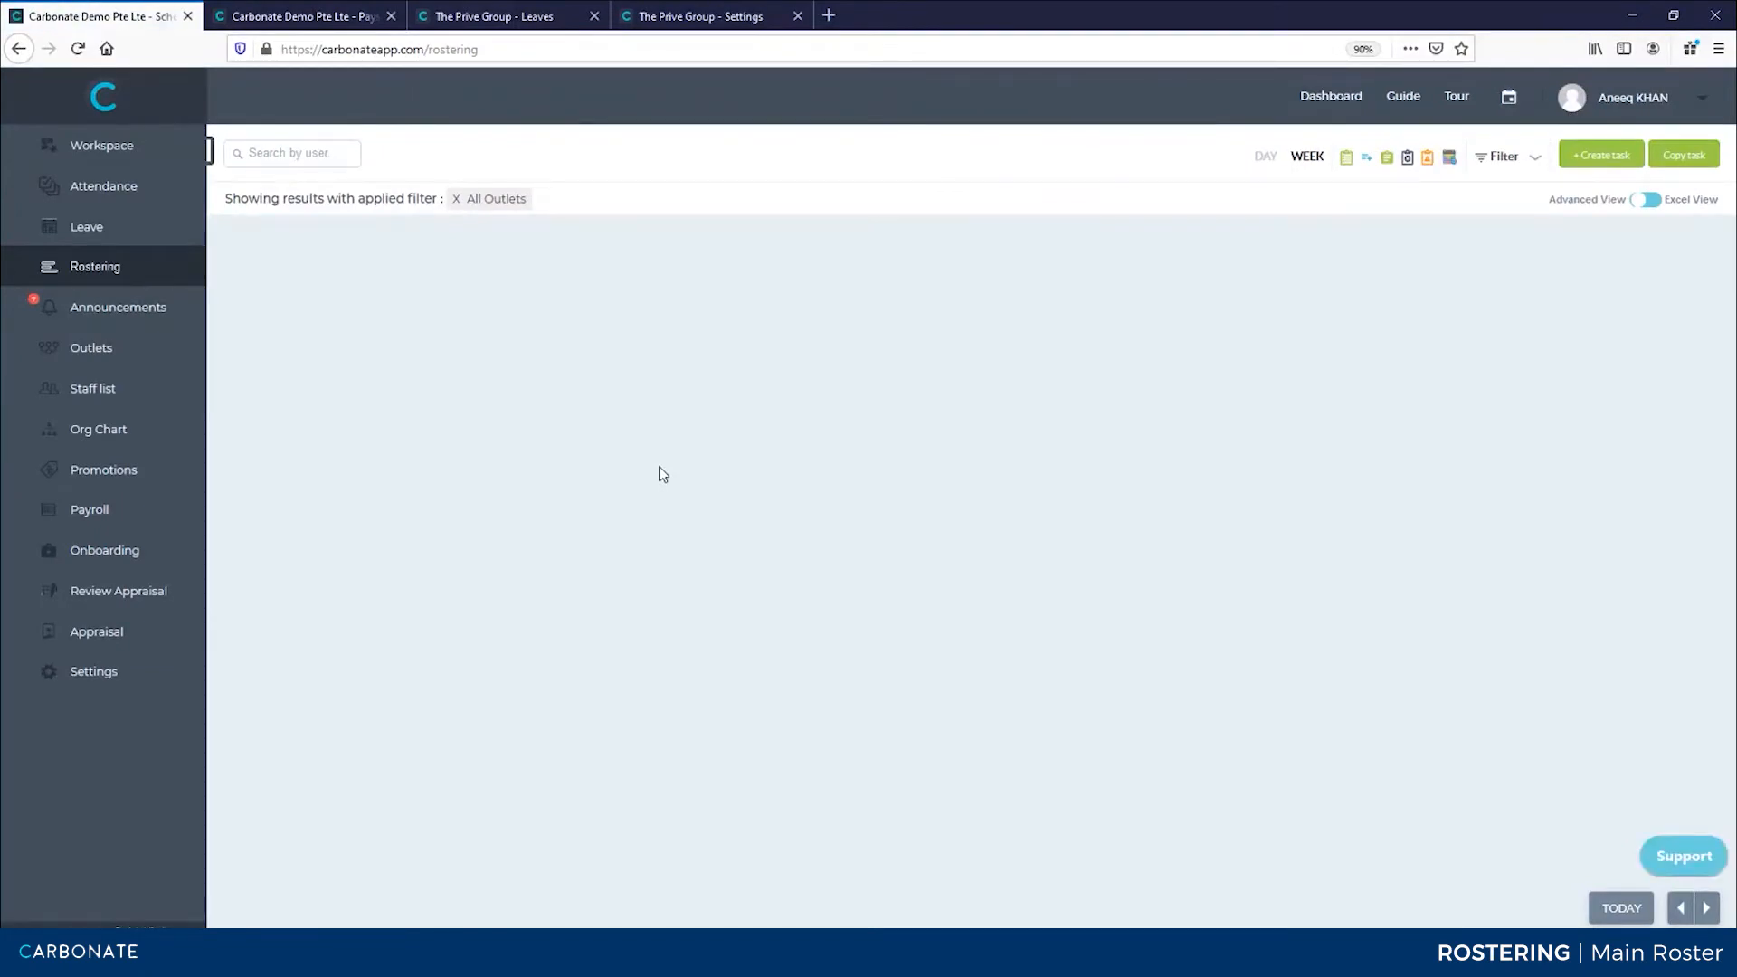
click(89, 242)
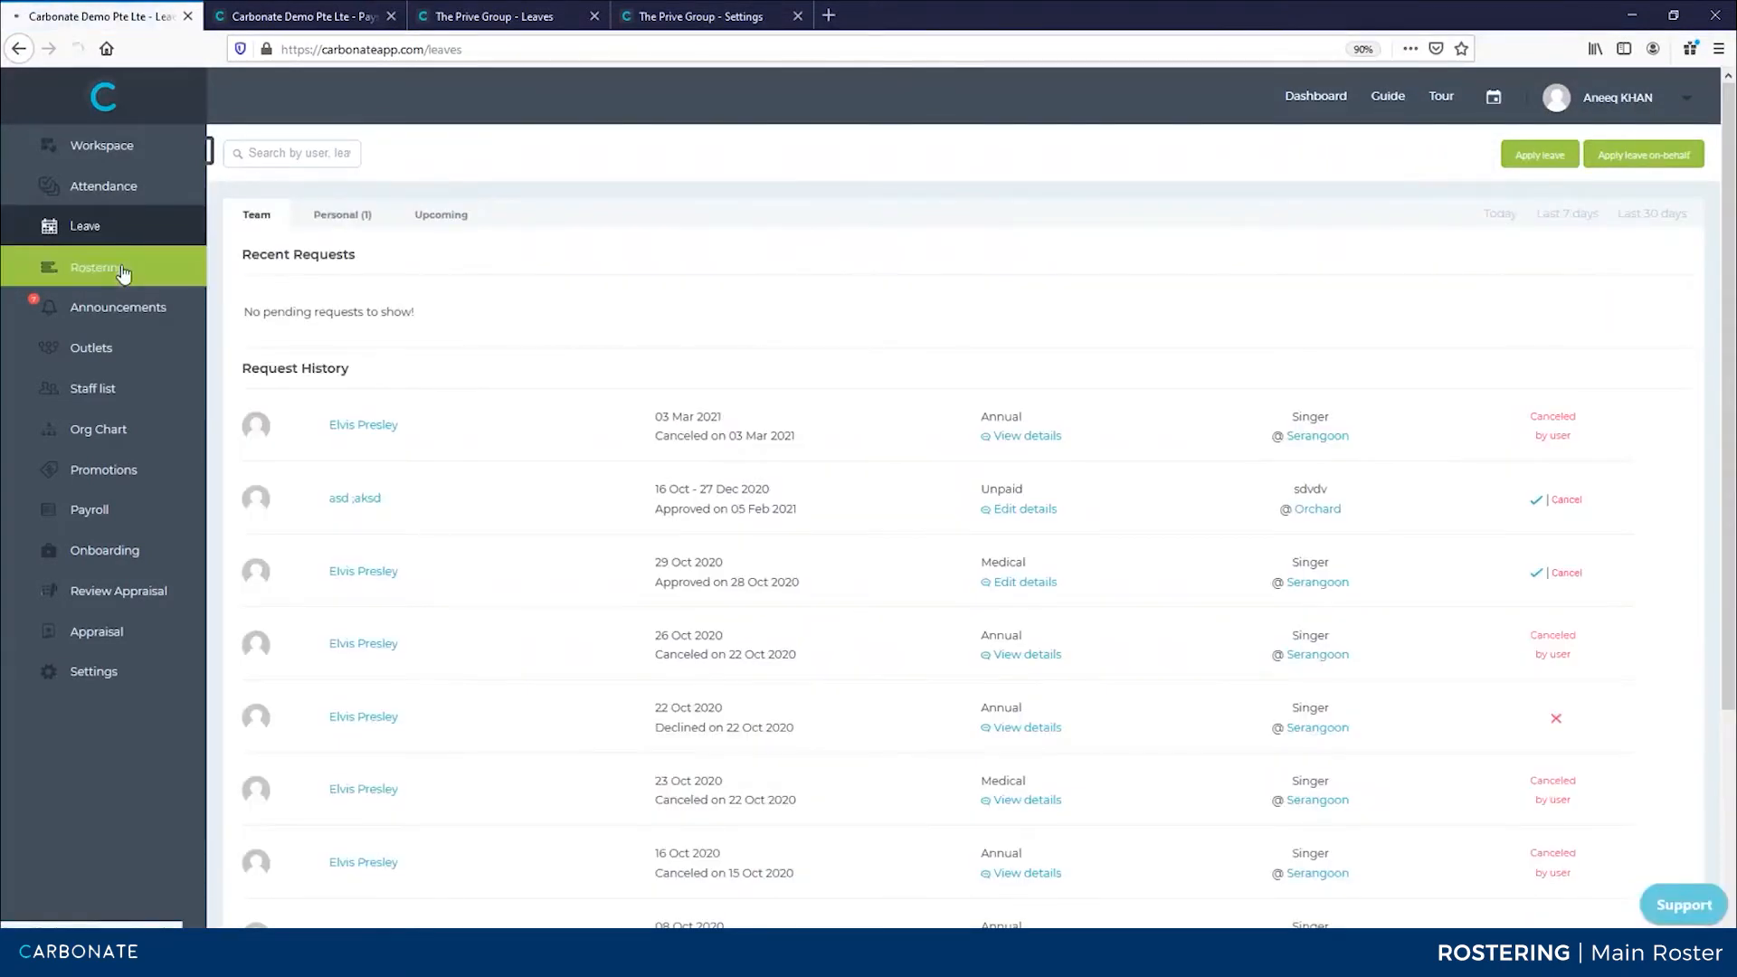
click(124, 273)
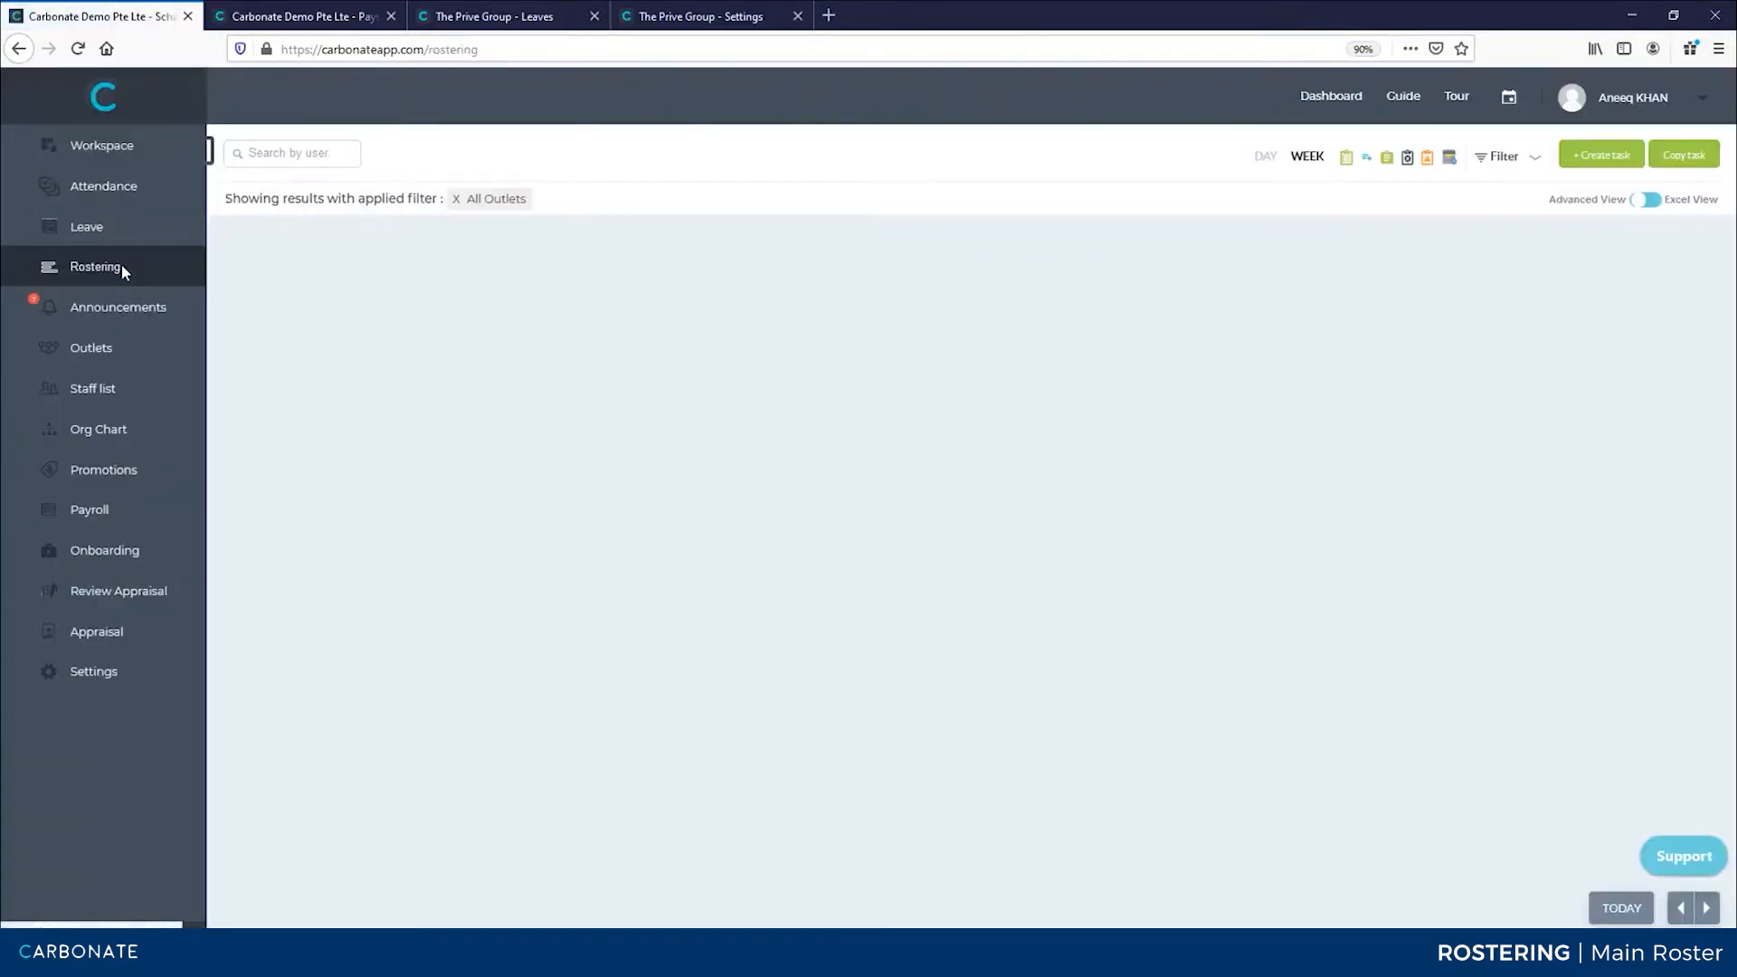
Switch to the admin's browser window and scroll up through the weekly roster
key(alt+Tab)
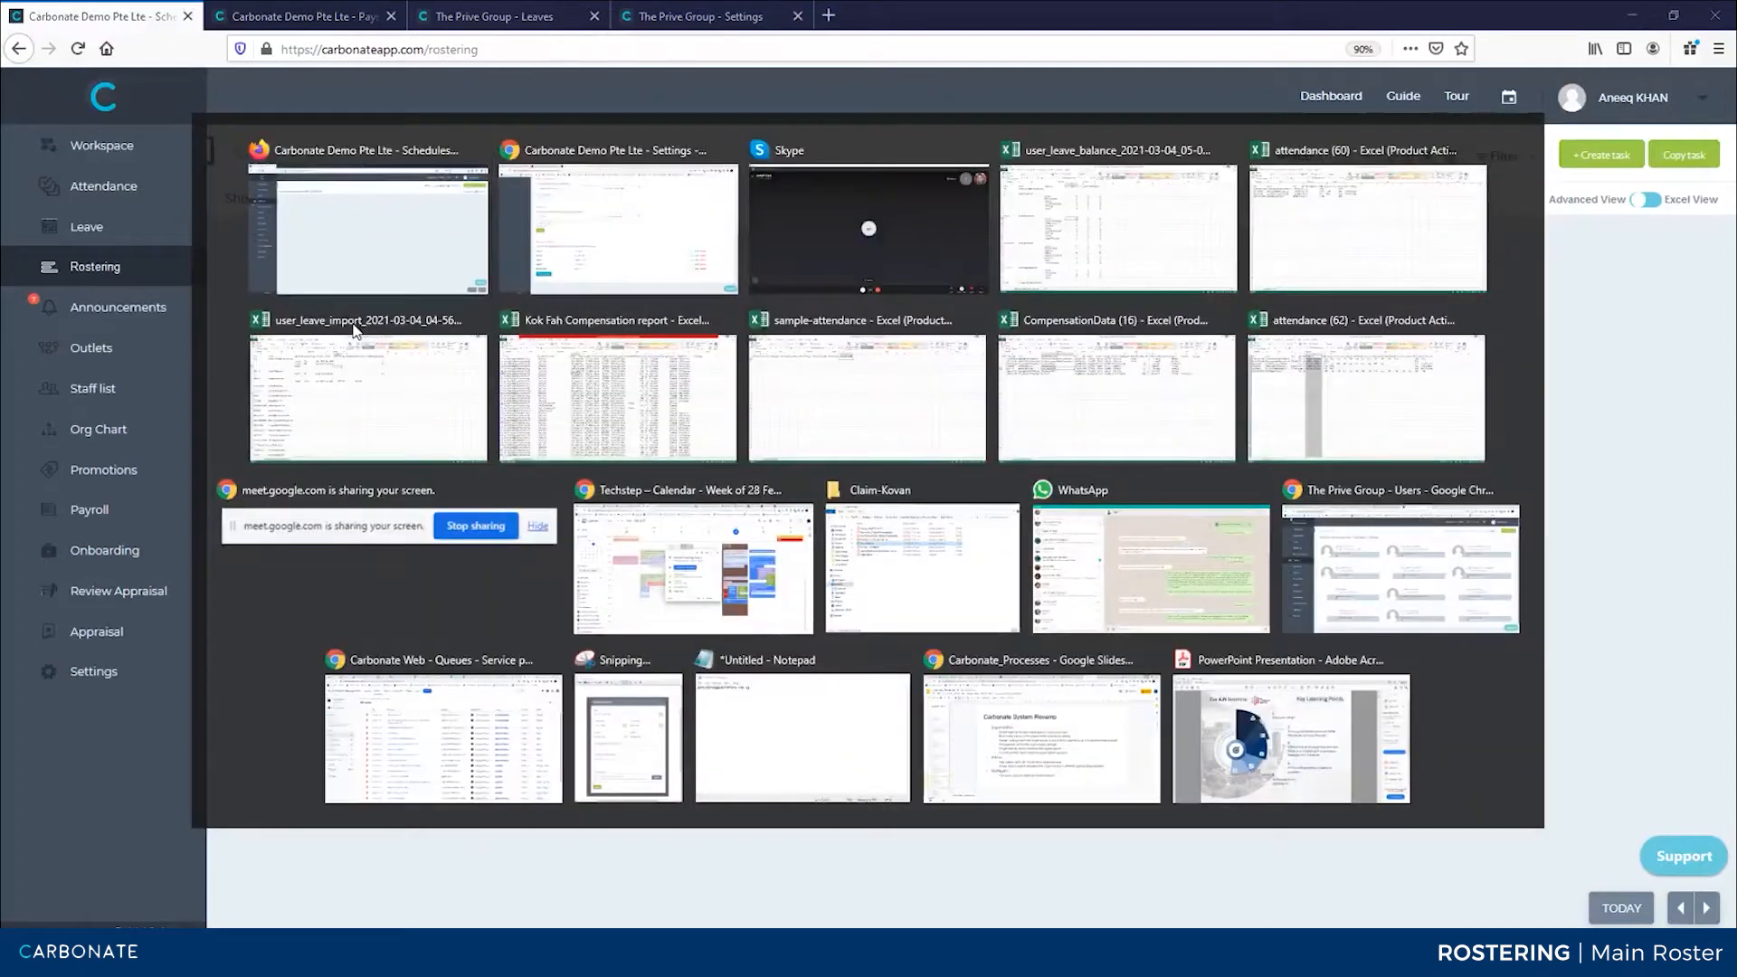
click(326, 16)
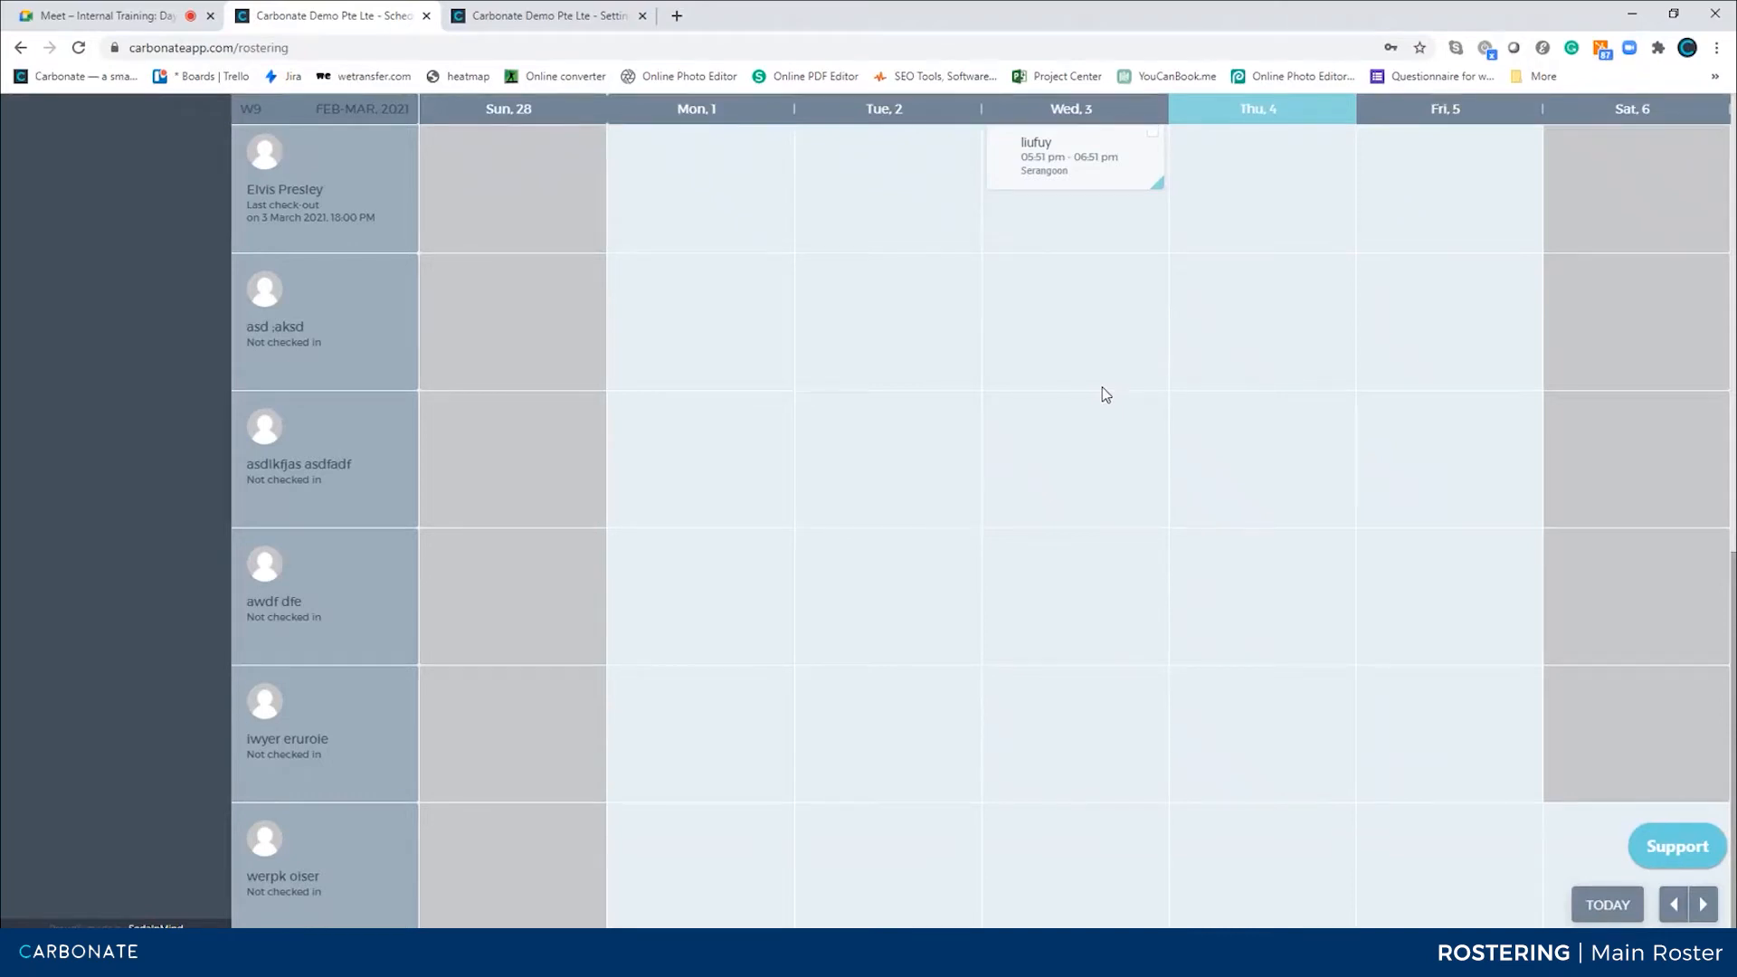
scroll(1102, 387, up, 6)
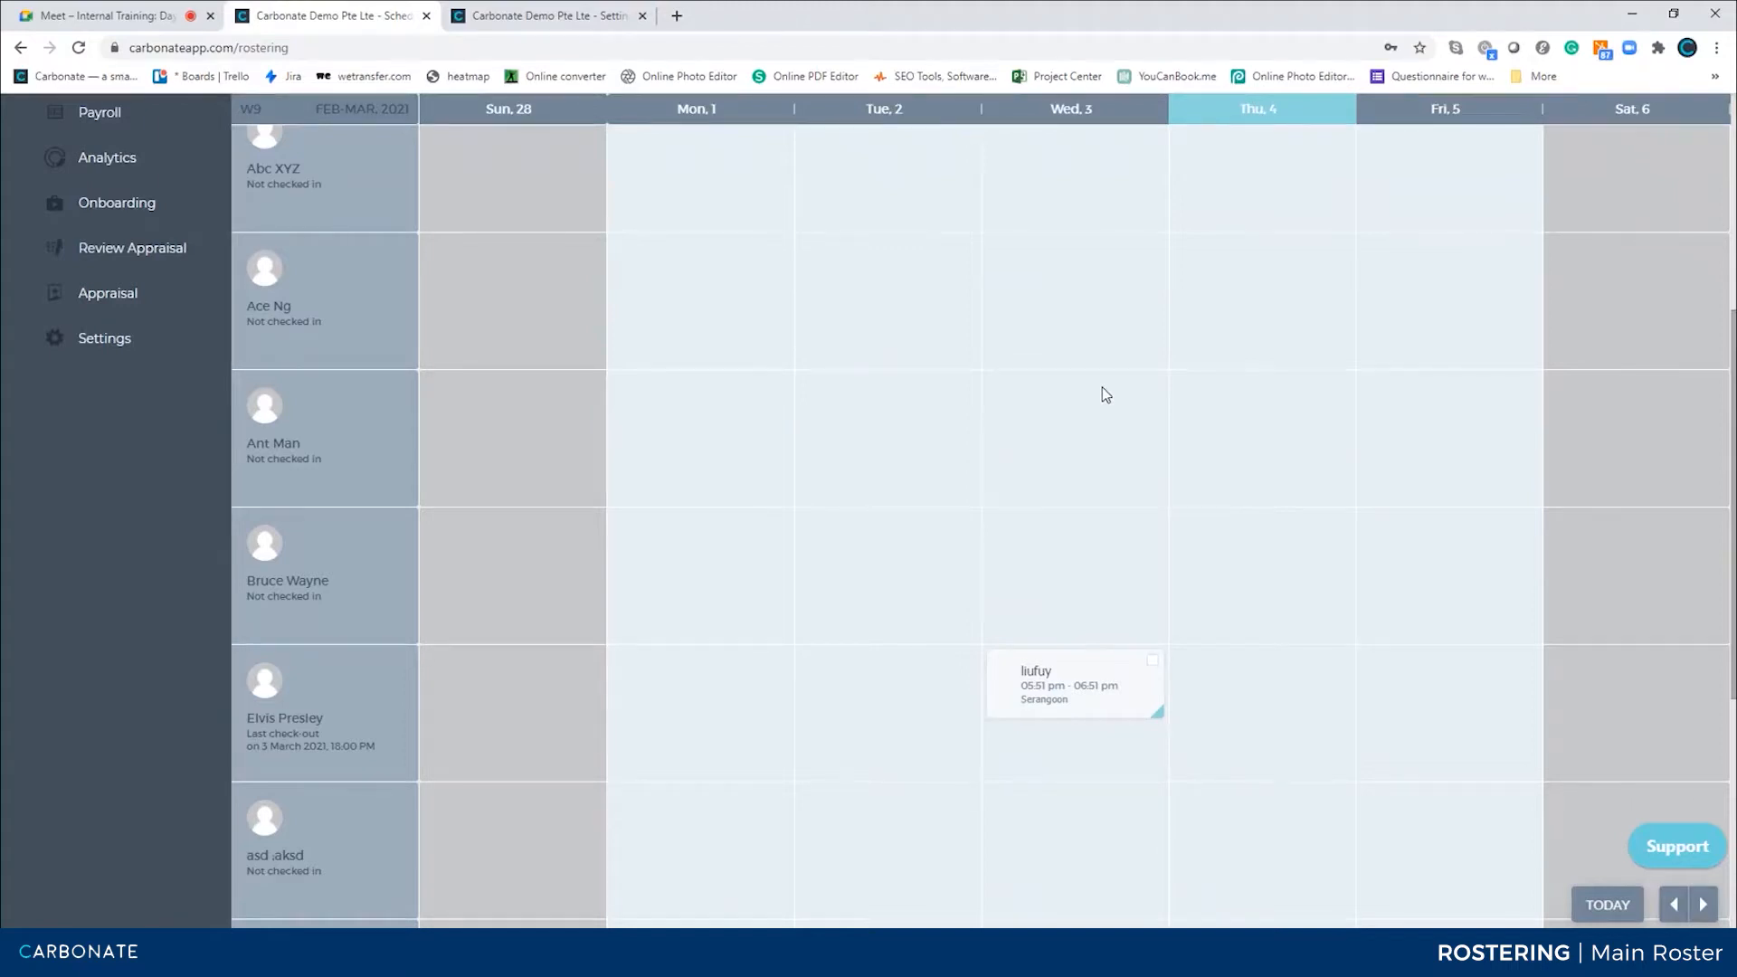
scroll(1101, 389, up, 5)
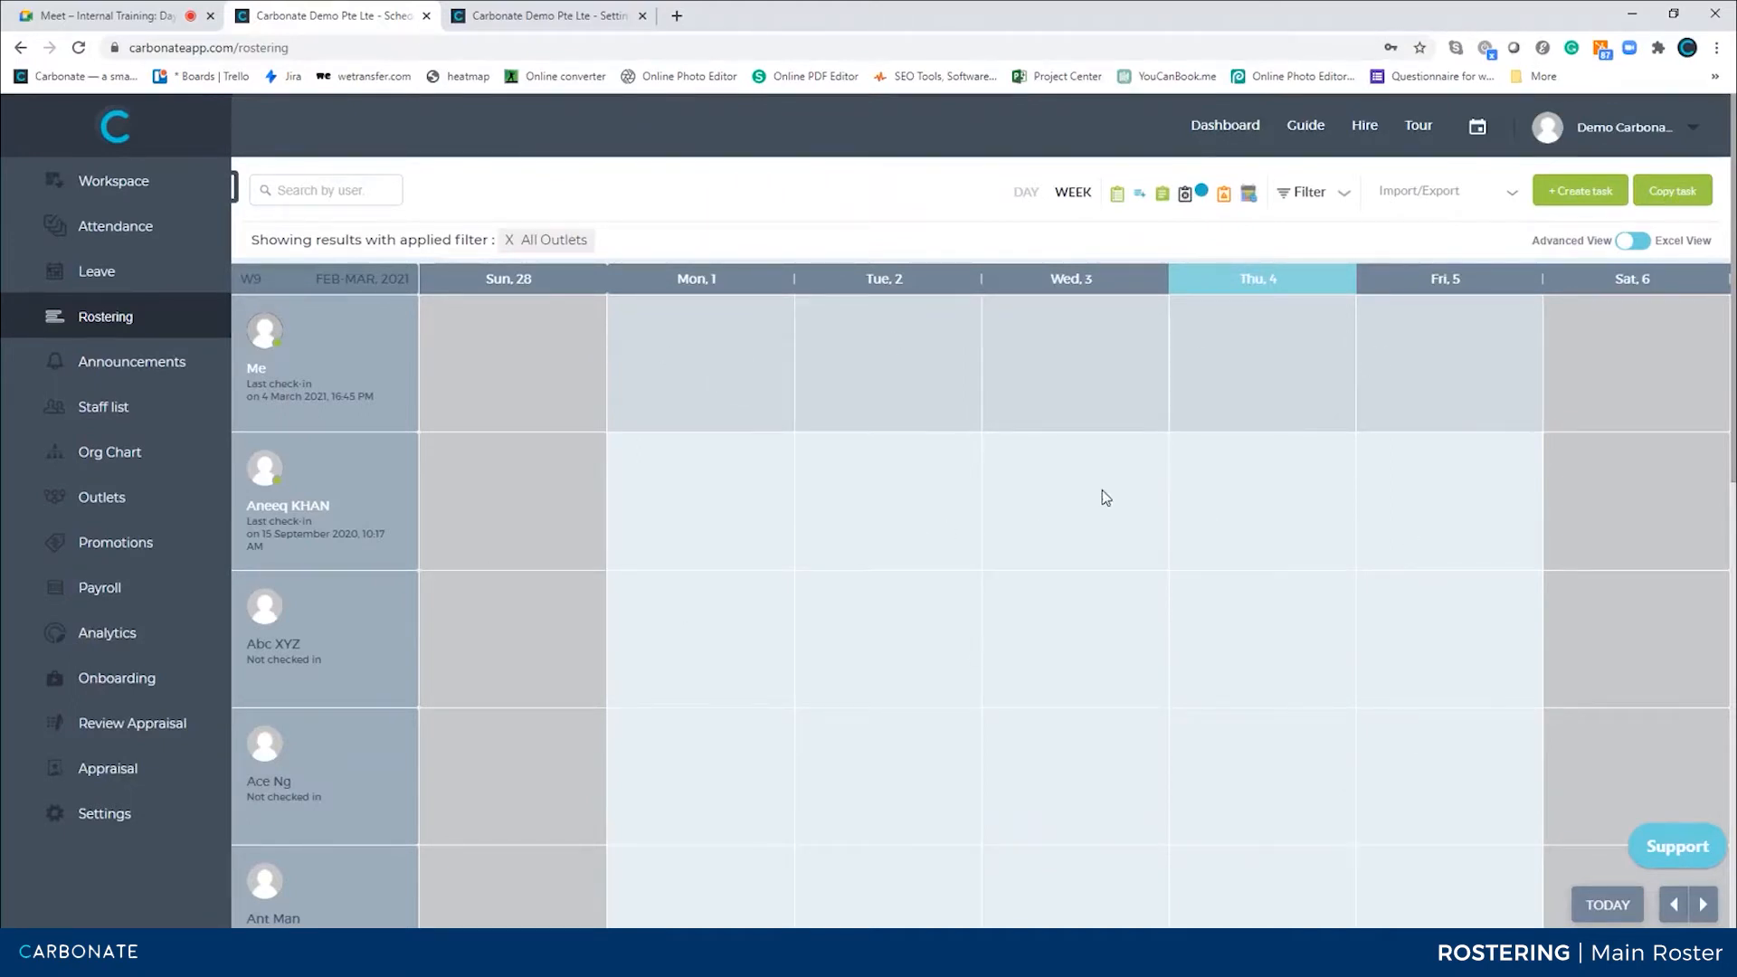
click(1211, 503)
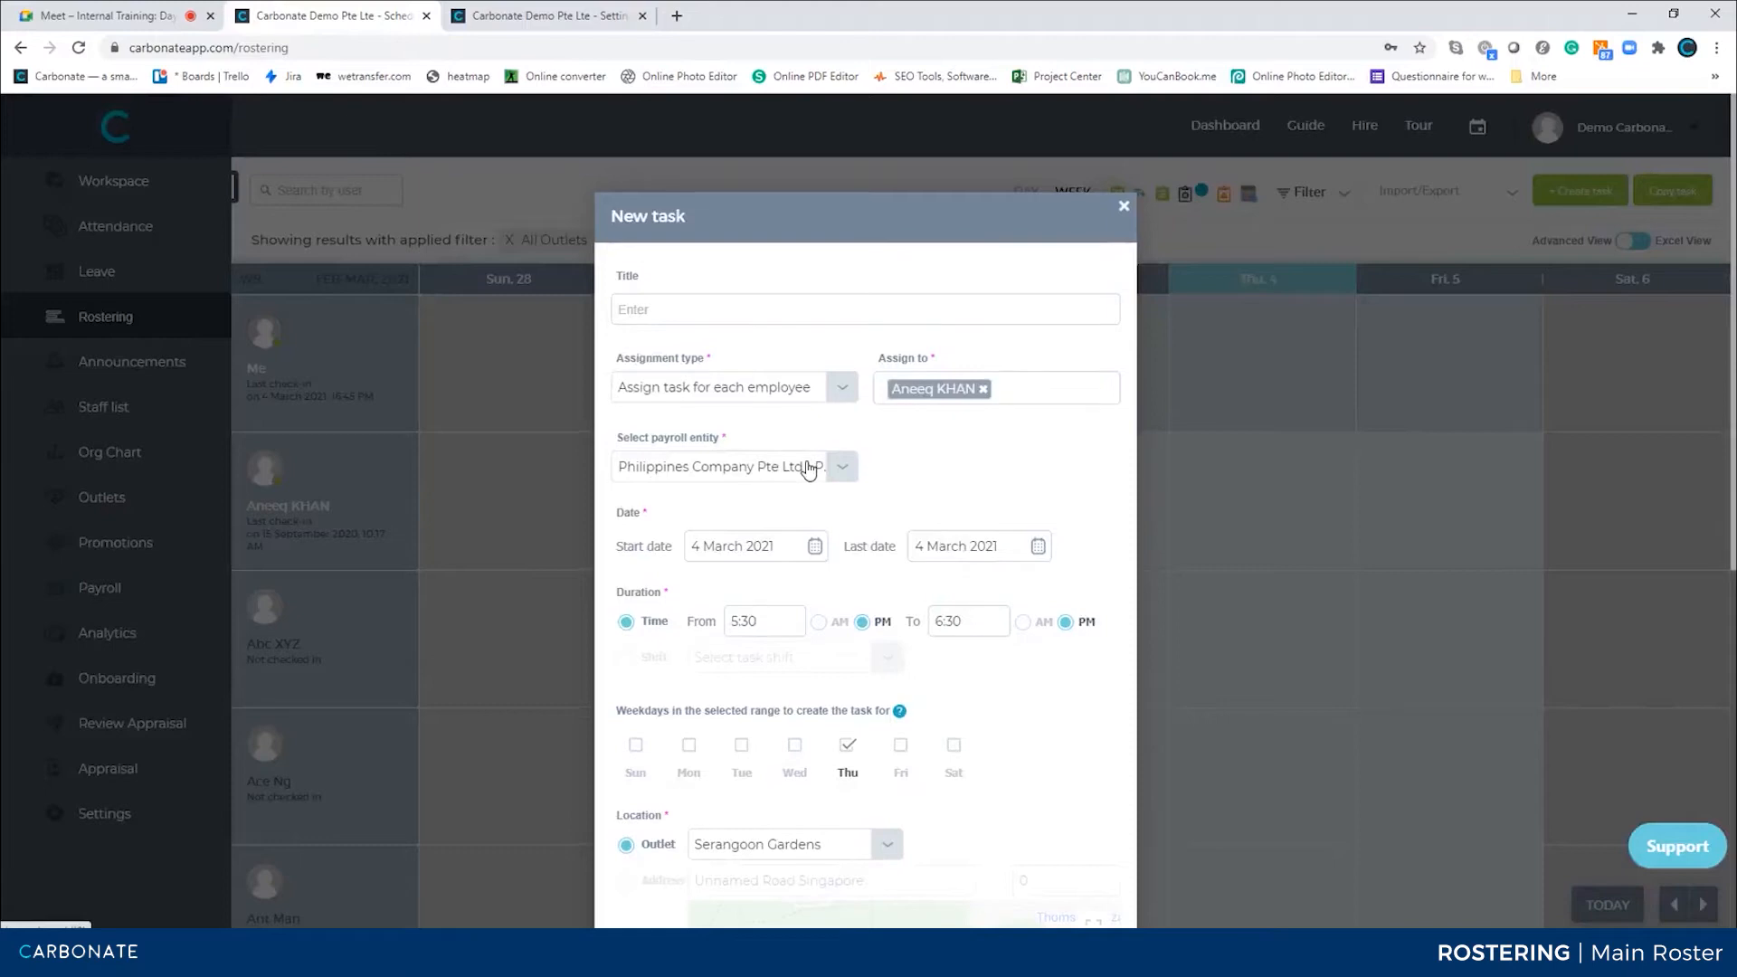
scroll(808, 470, down, 1)
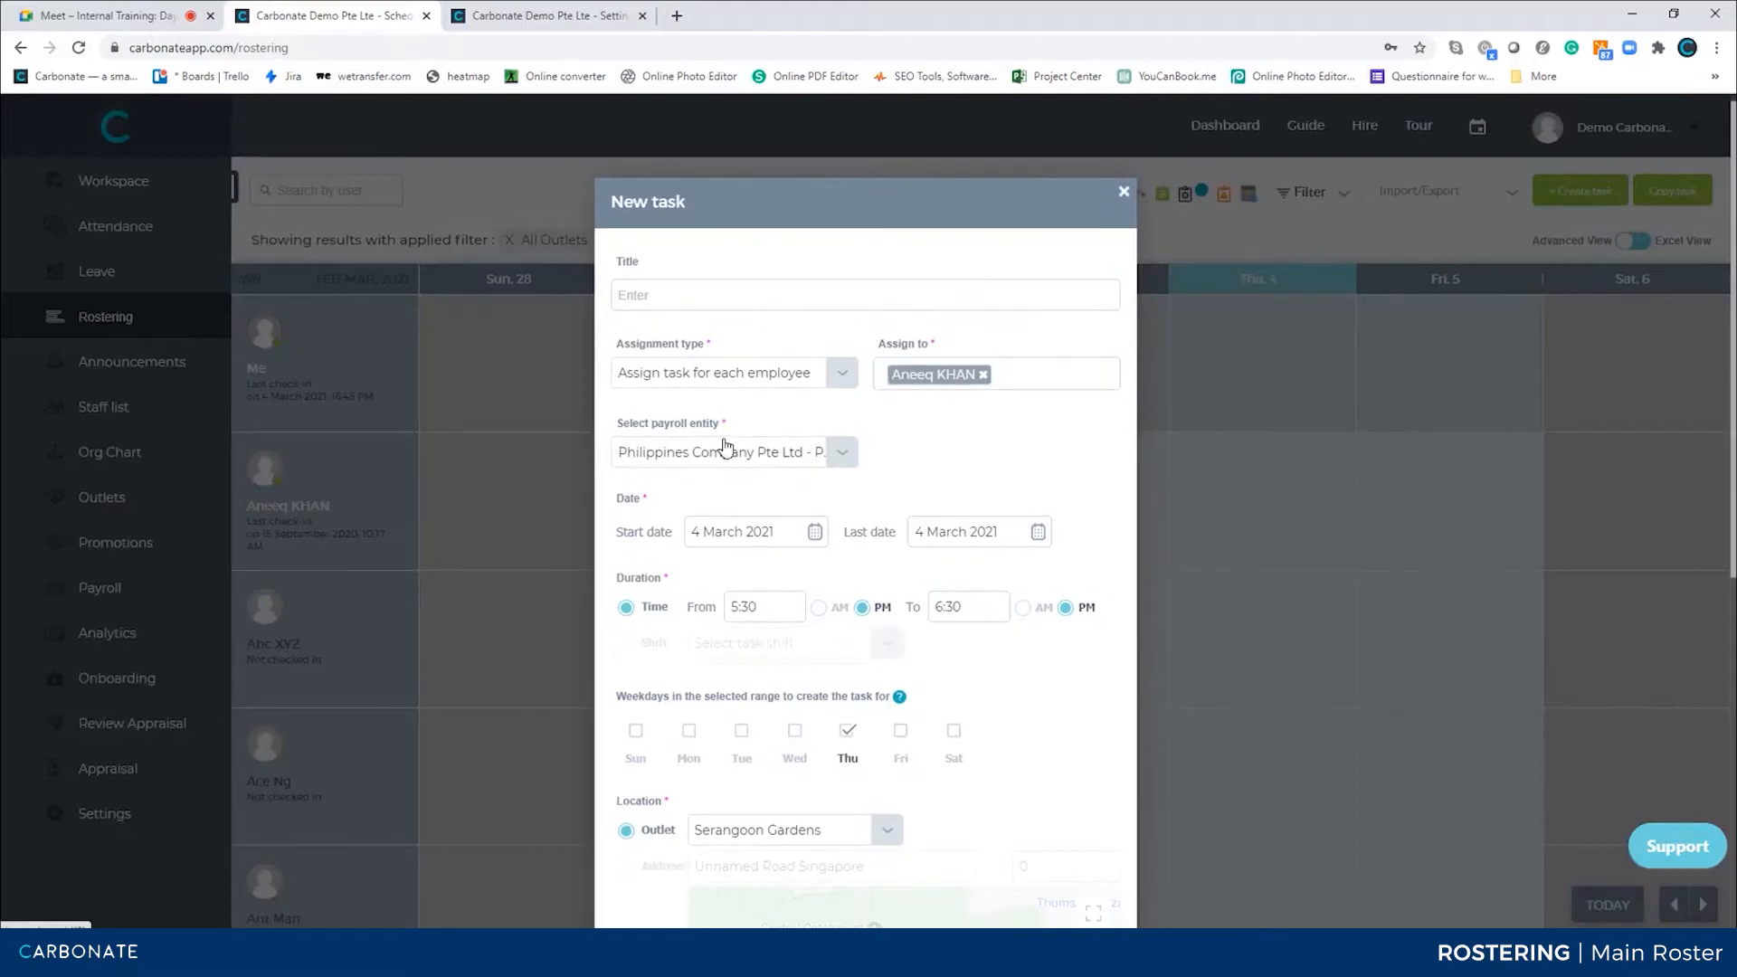
click(1290, 415)
Start a new roster task and assign it to three employees
click(1570, 189)
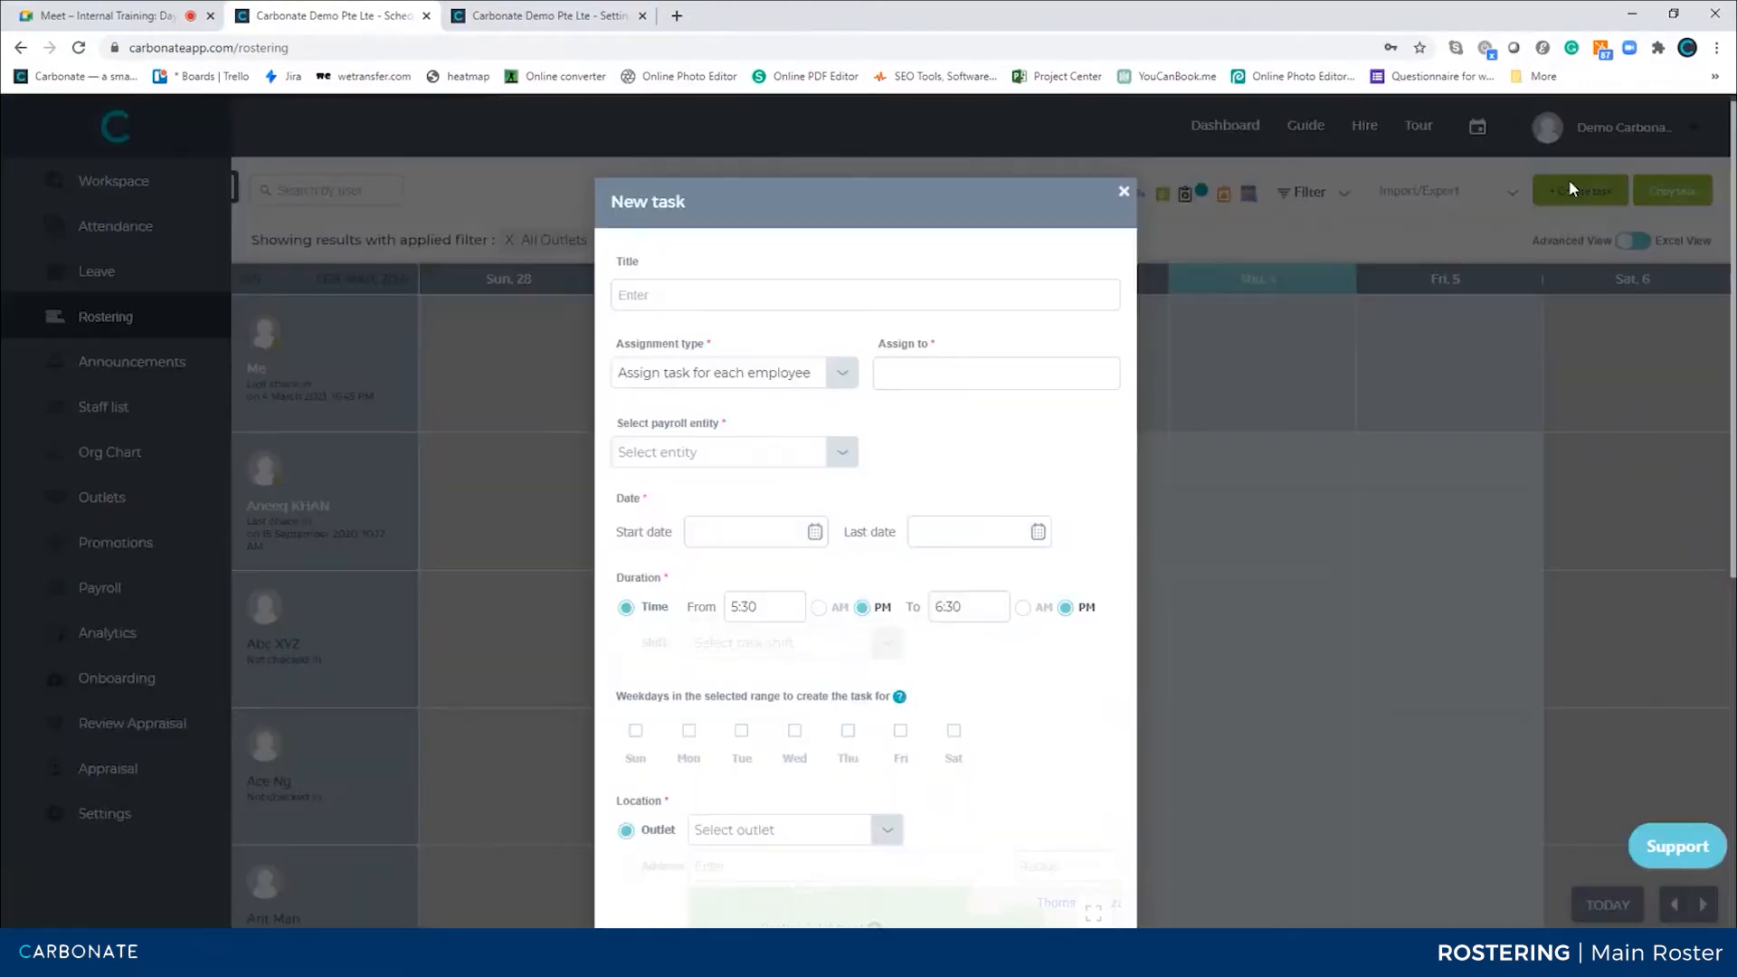
click(925, 375)
scroll(931, 466, down, 2)
click(932, 462)
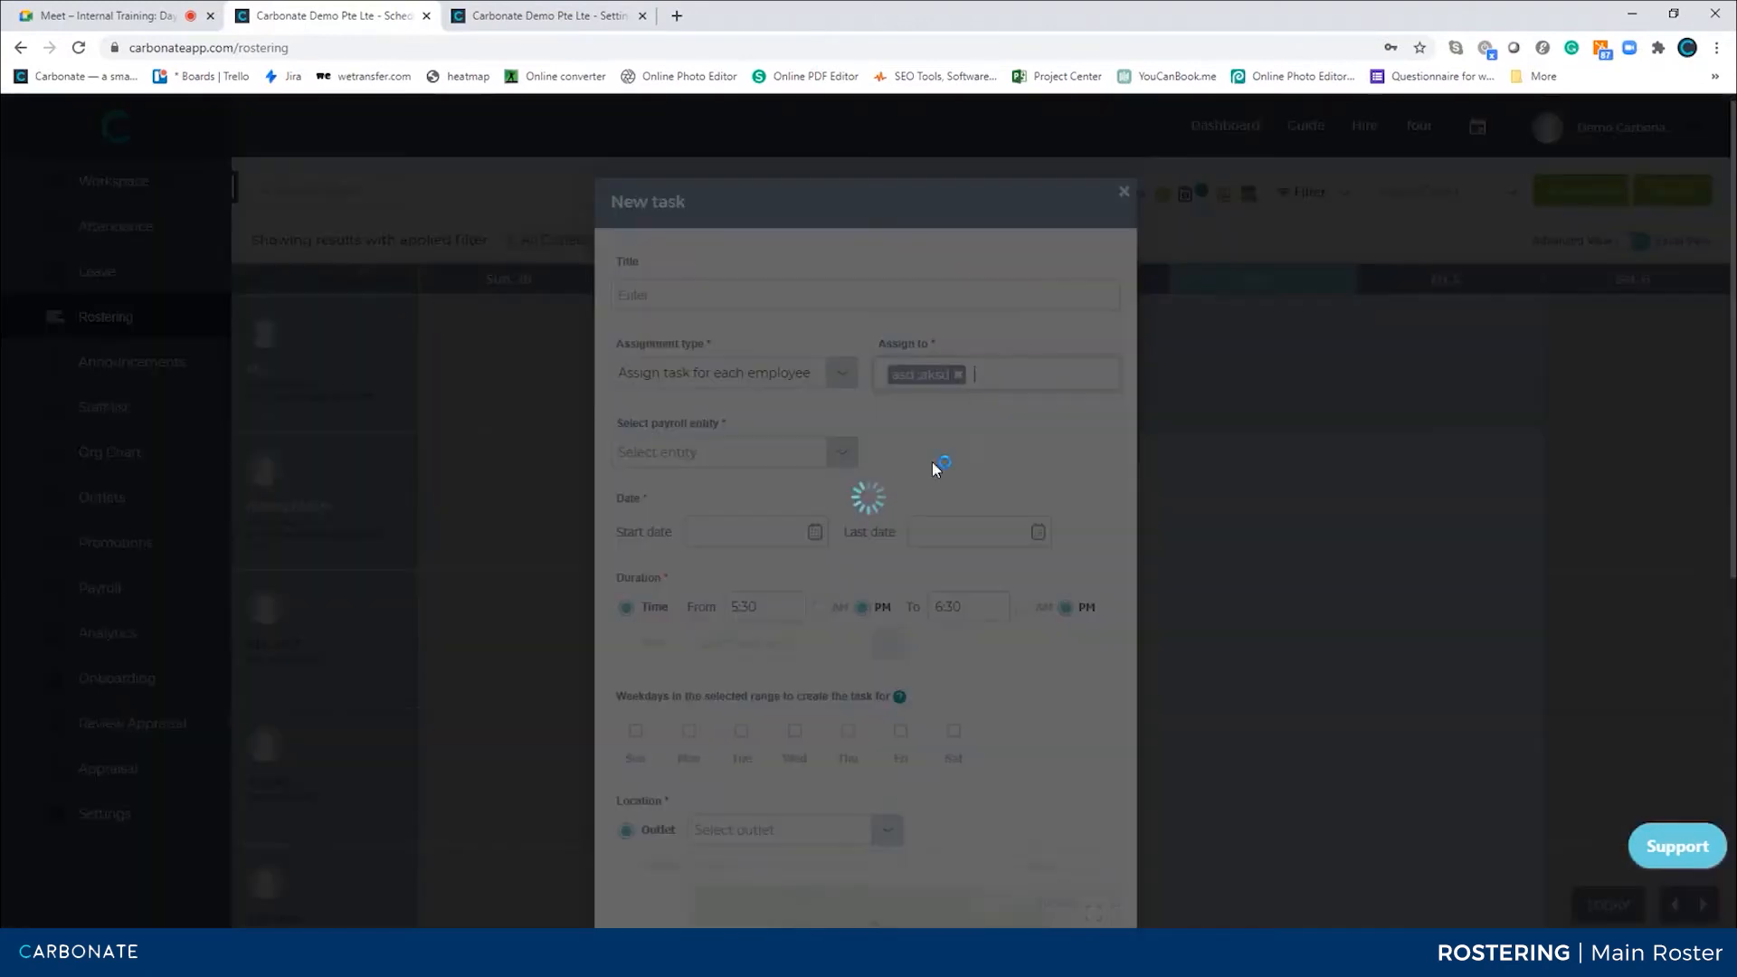
click(990, 379)
click(1004, 524)
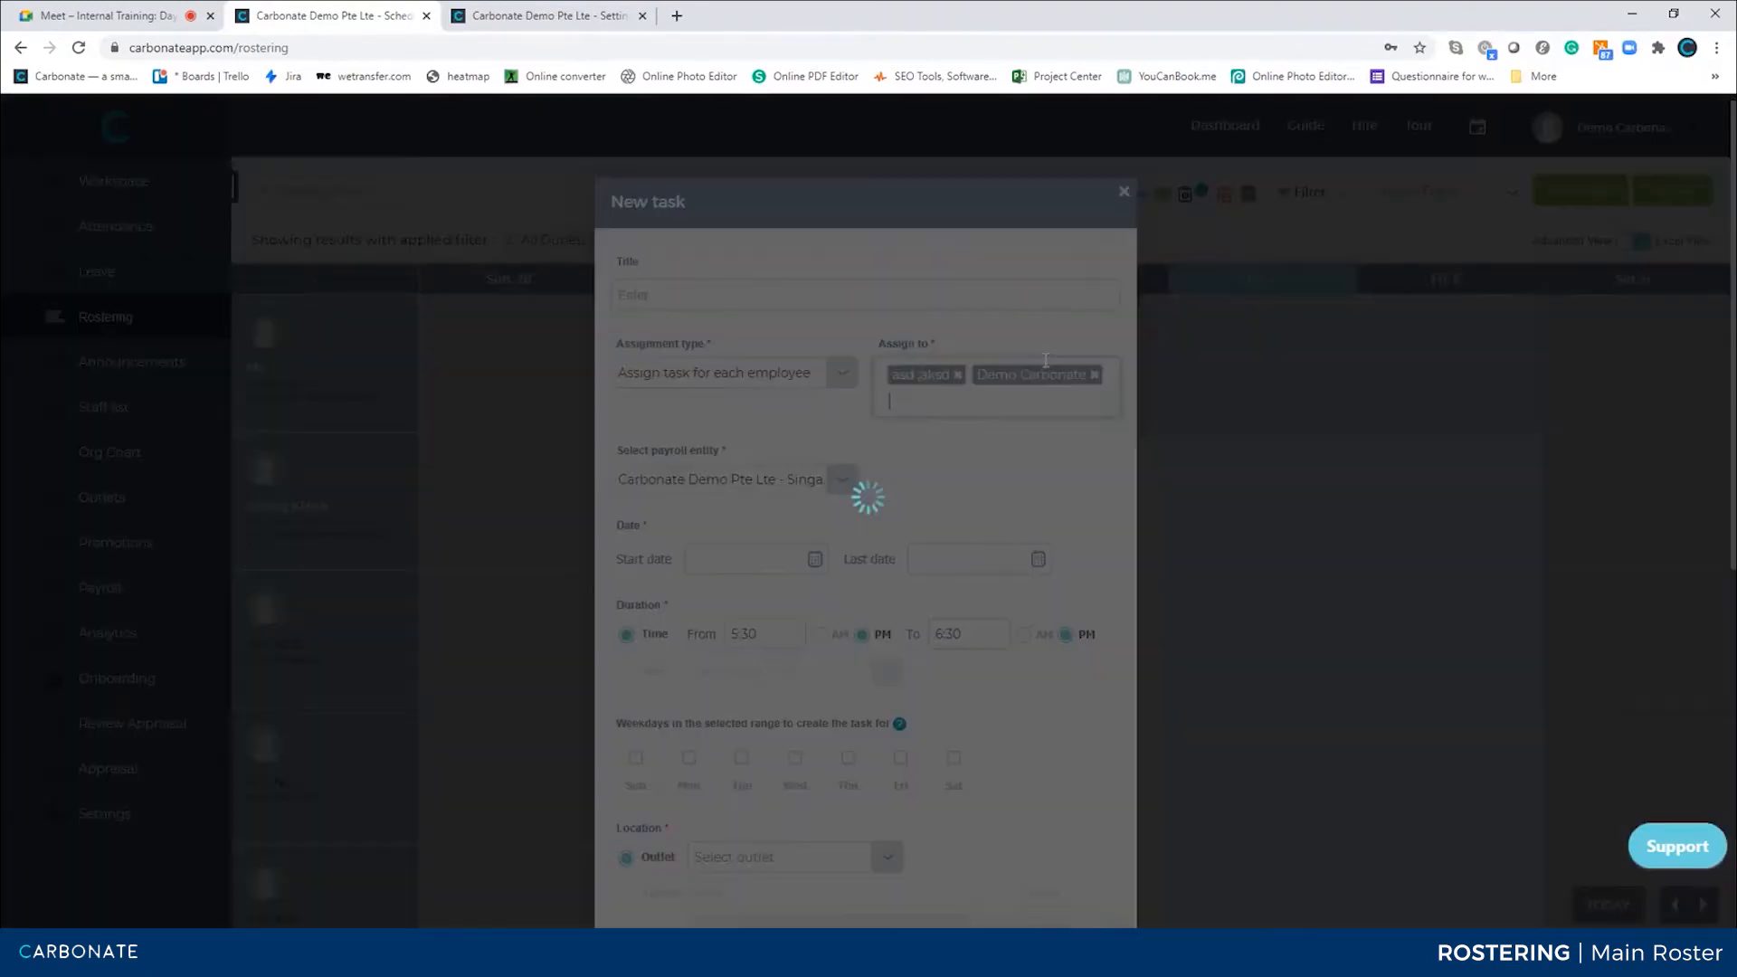
click(1001, 400)
click(999, 501)
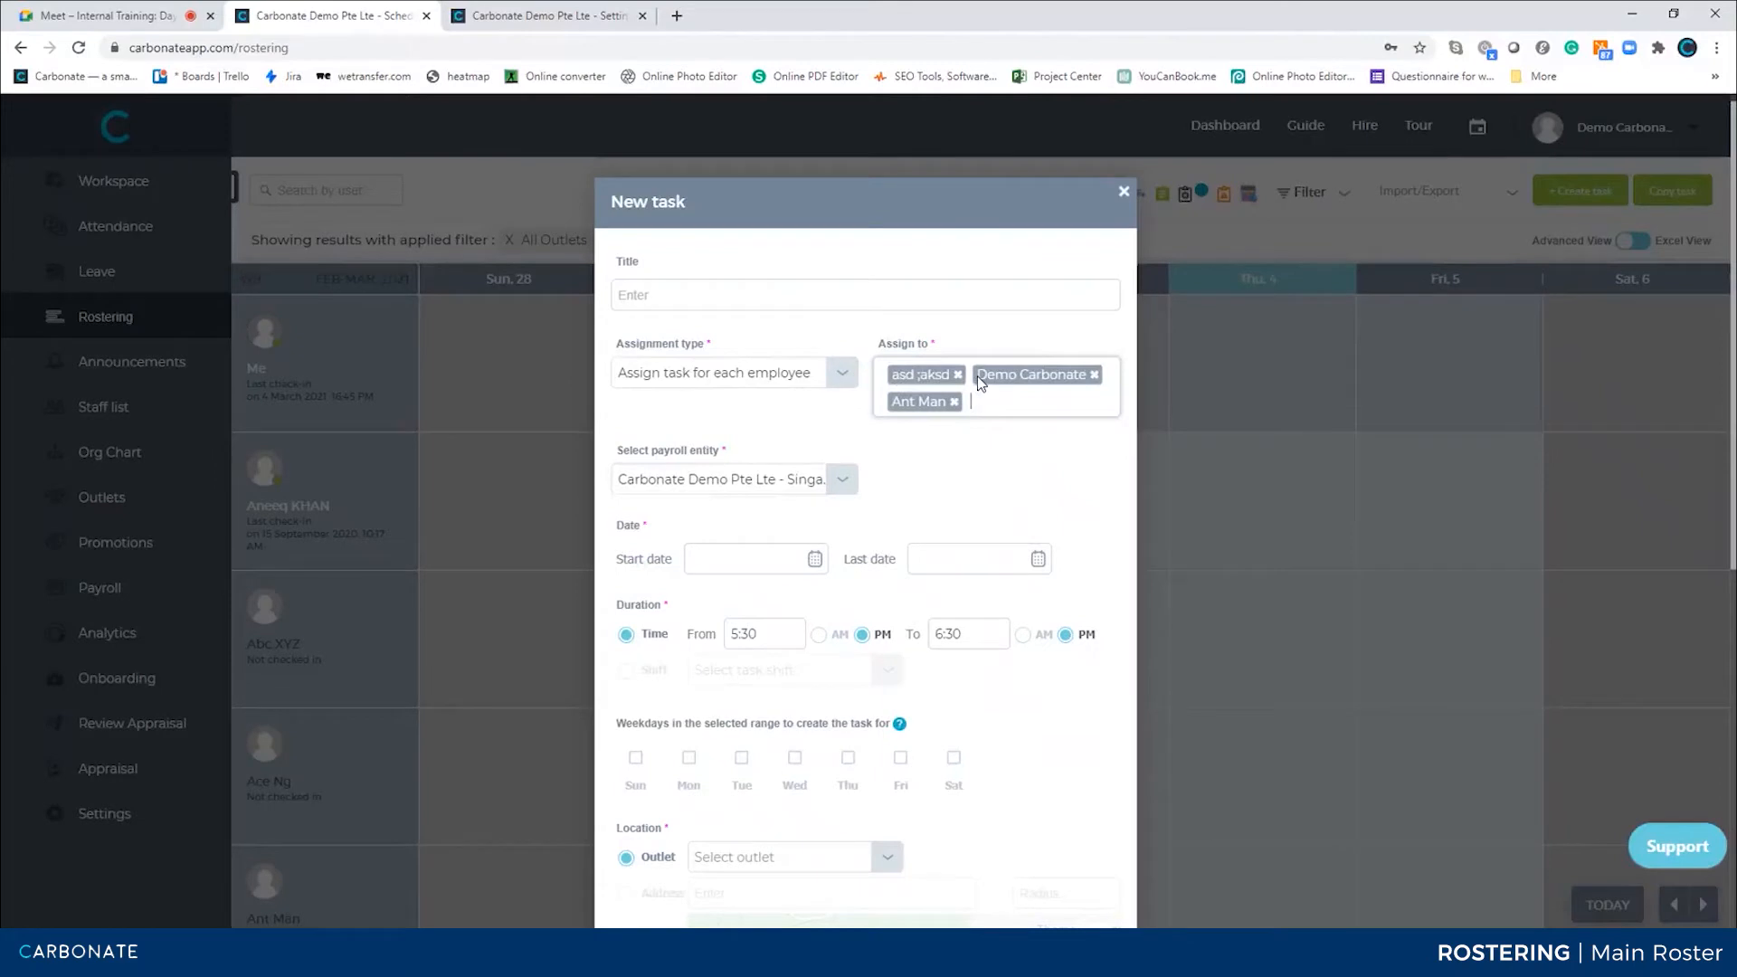
Title the task Test and set its payroll entity to Malaysian Company Pte Ltd - Malaysia
click(710, 296)
text(Test)
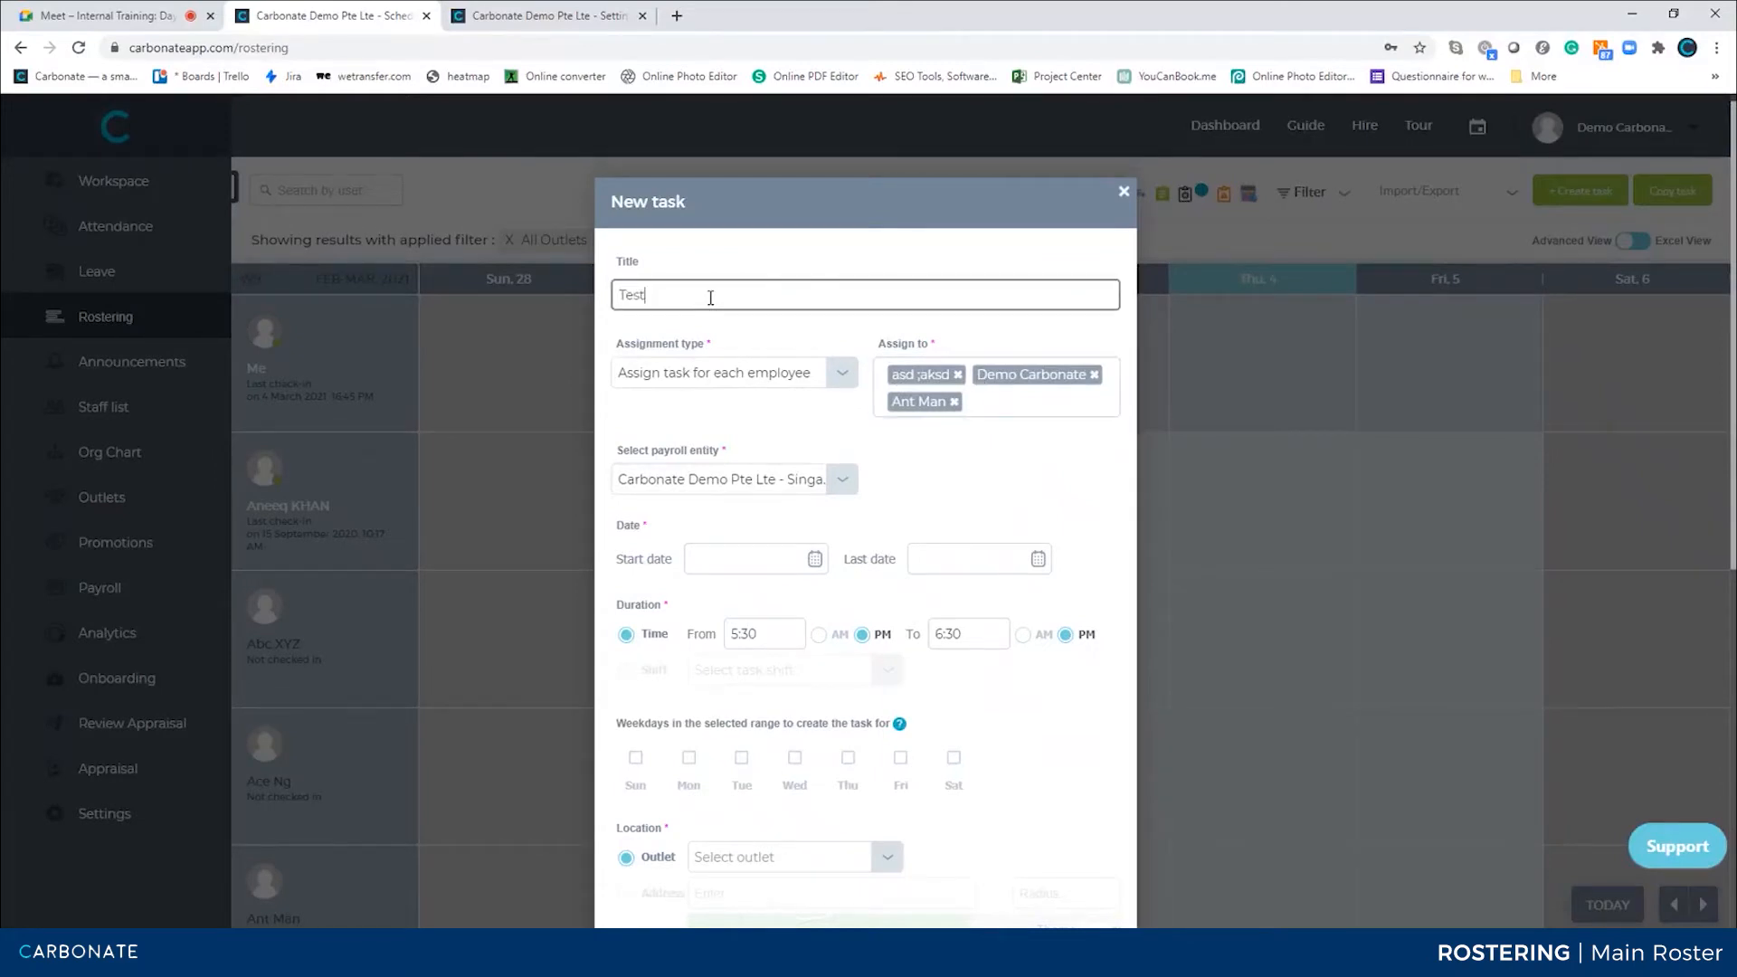
click(839, 485)
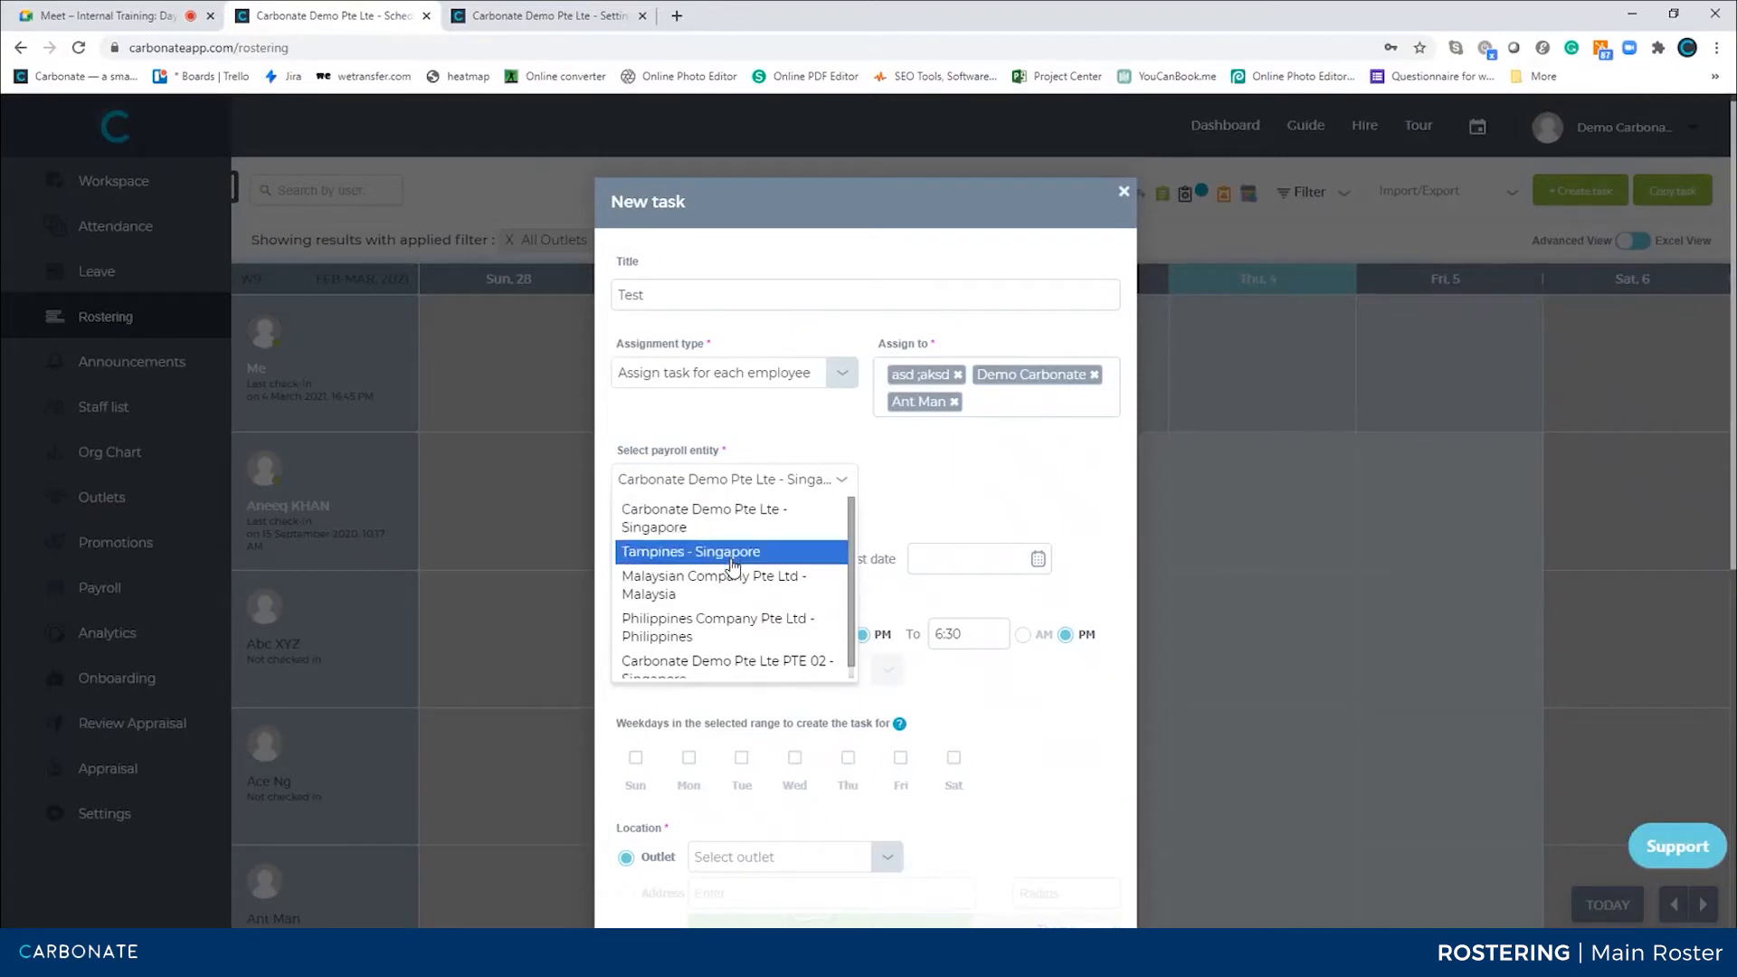
click(685, 523)
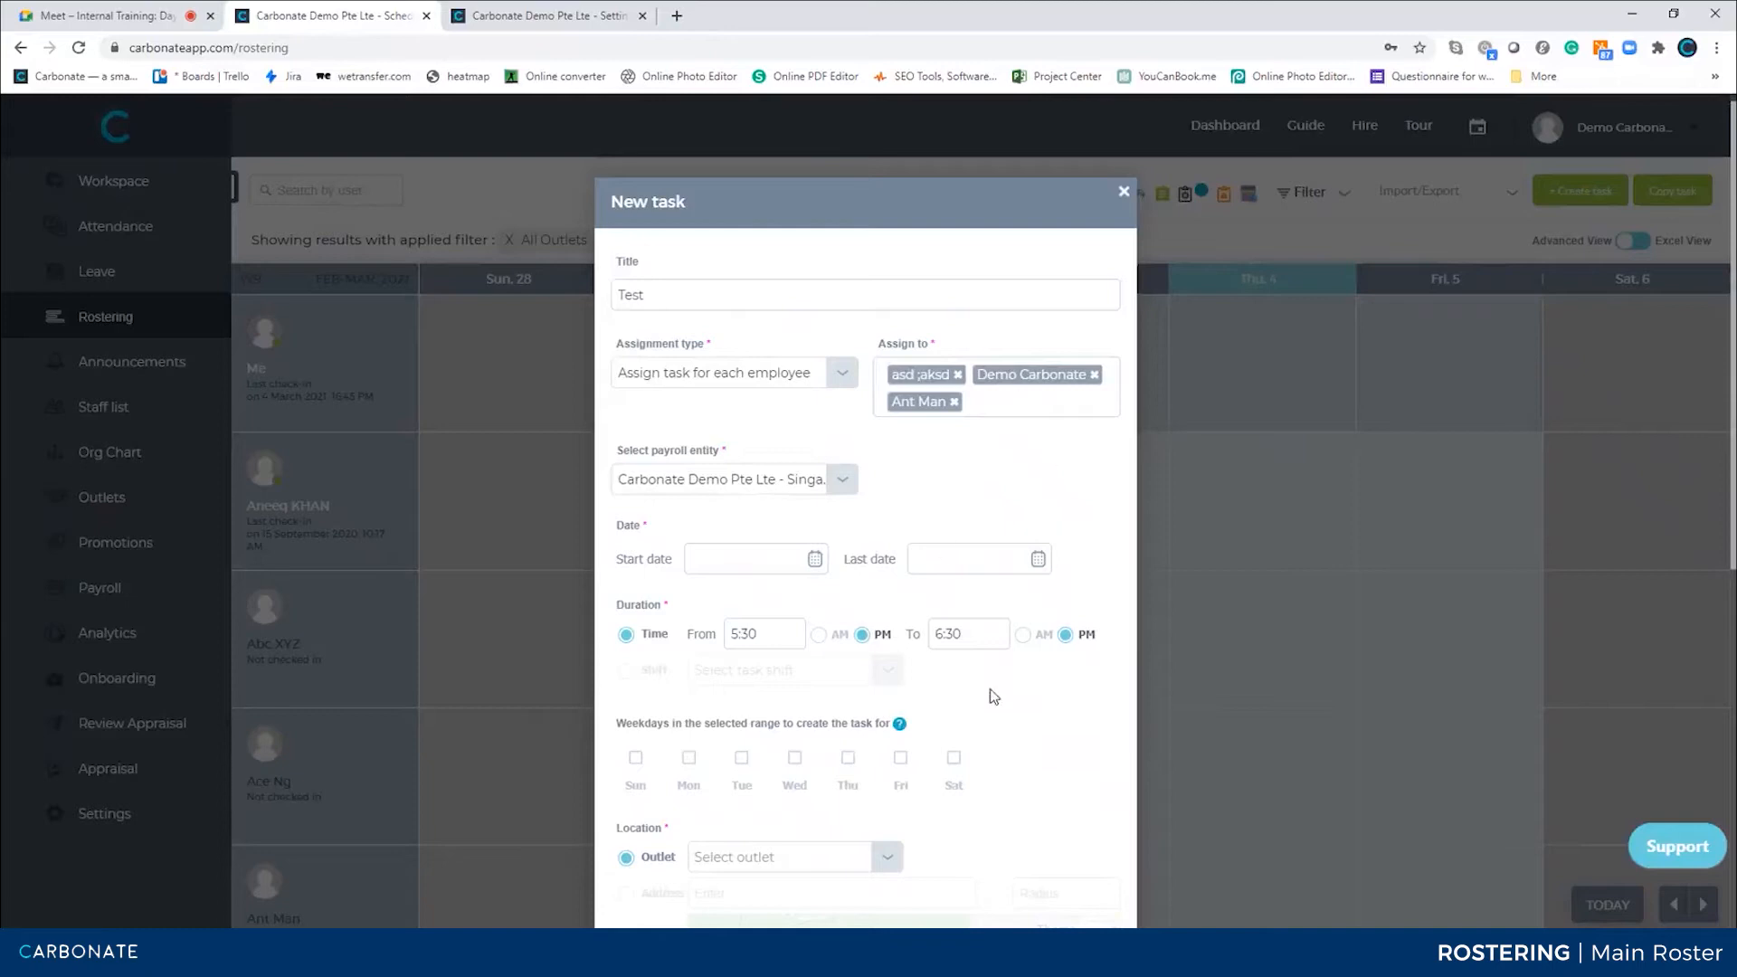
click(841, 480)
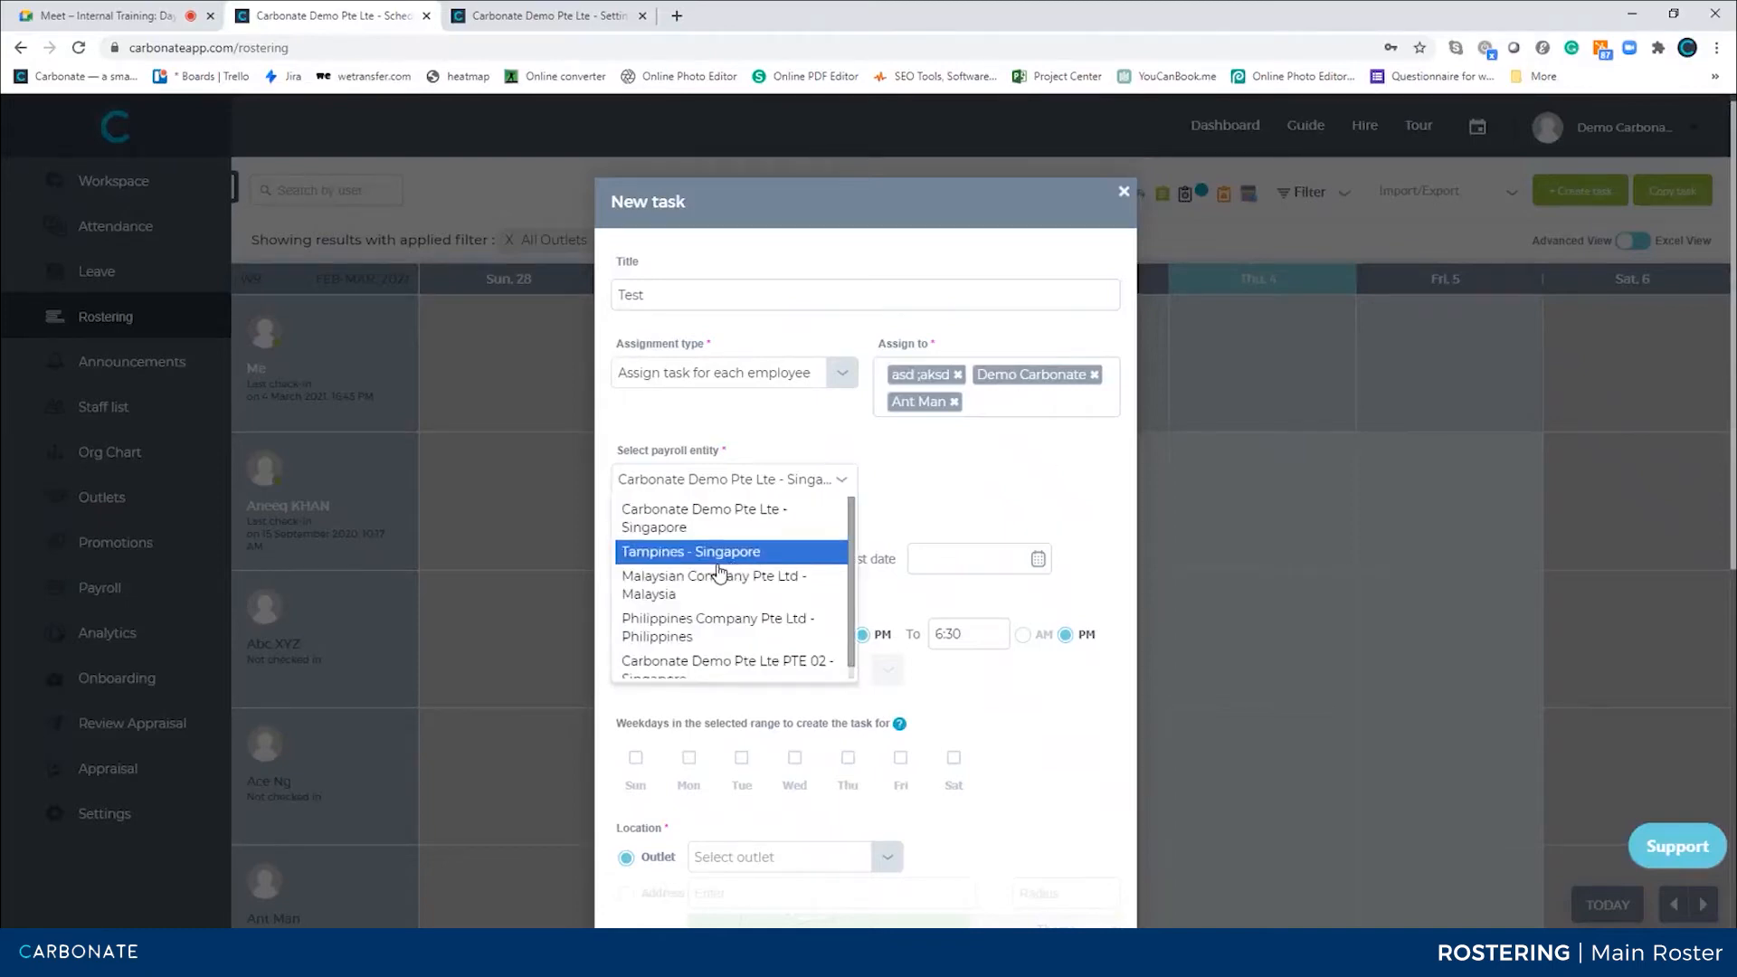
click(697, 583)
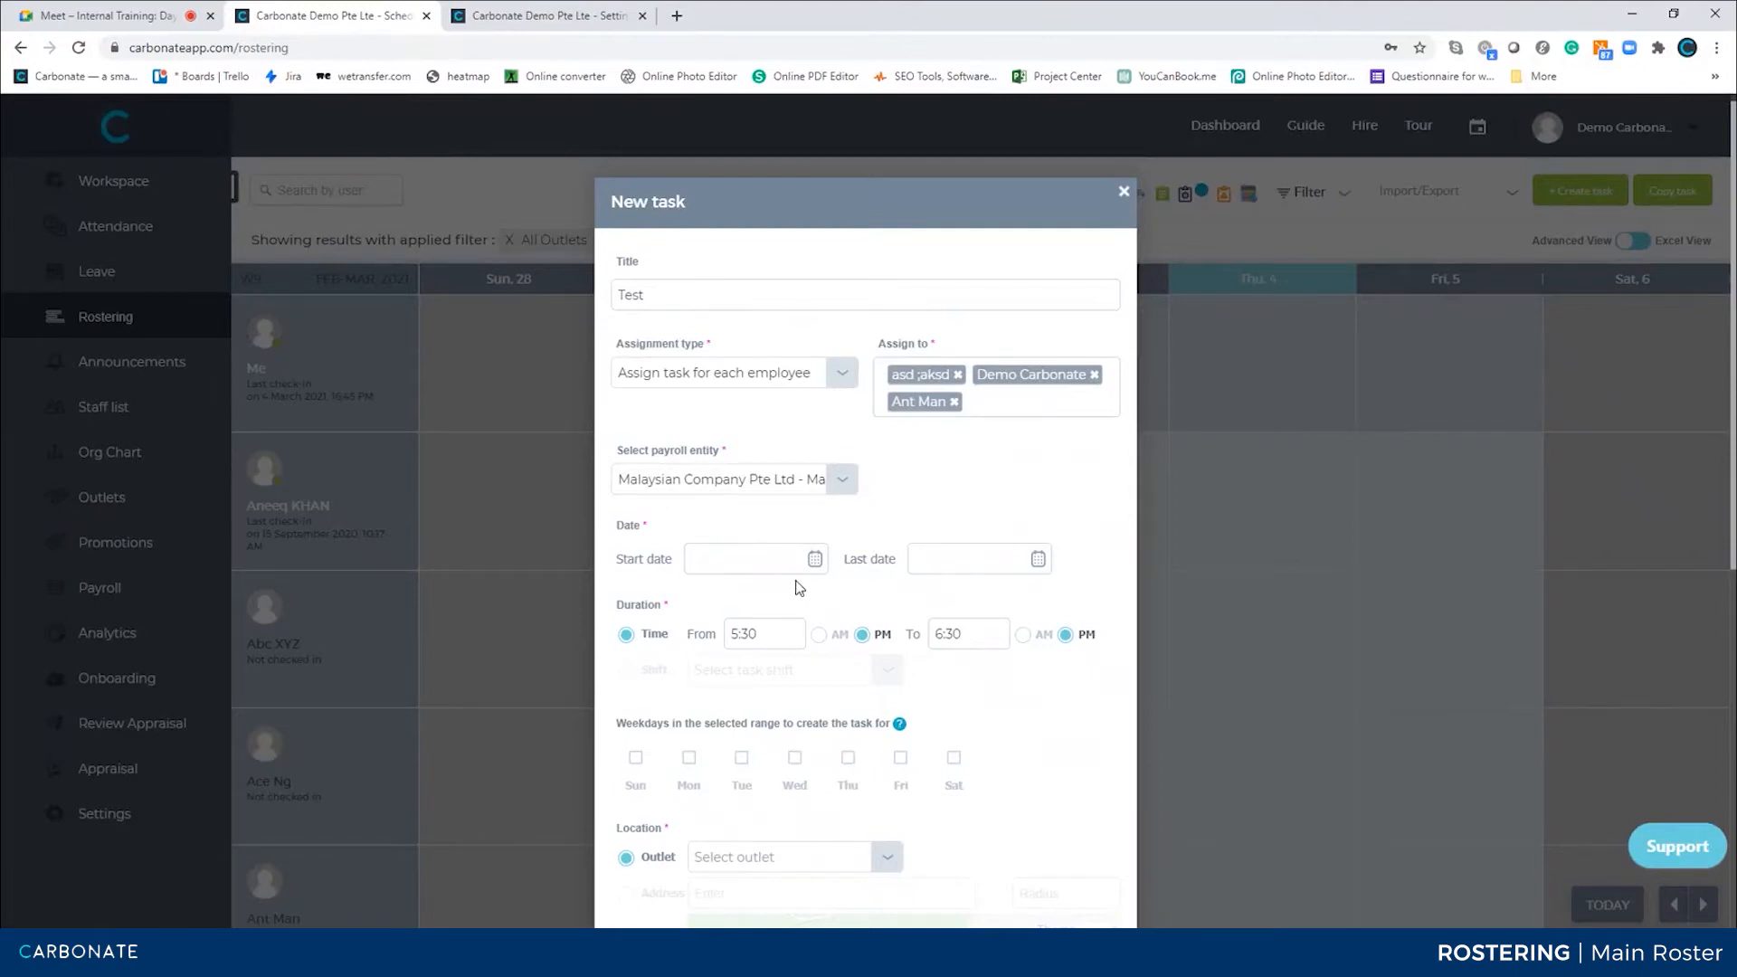
Set the task dates from 04 March 2021 to 31 March 2021 and untick Monday, Wednesday and Friday
click(815, 560)
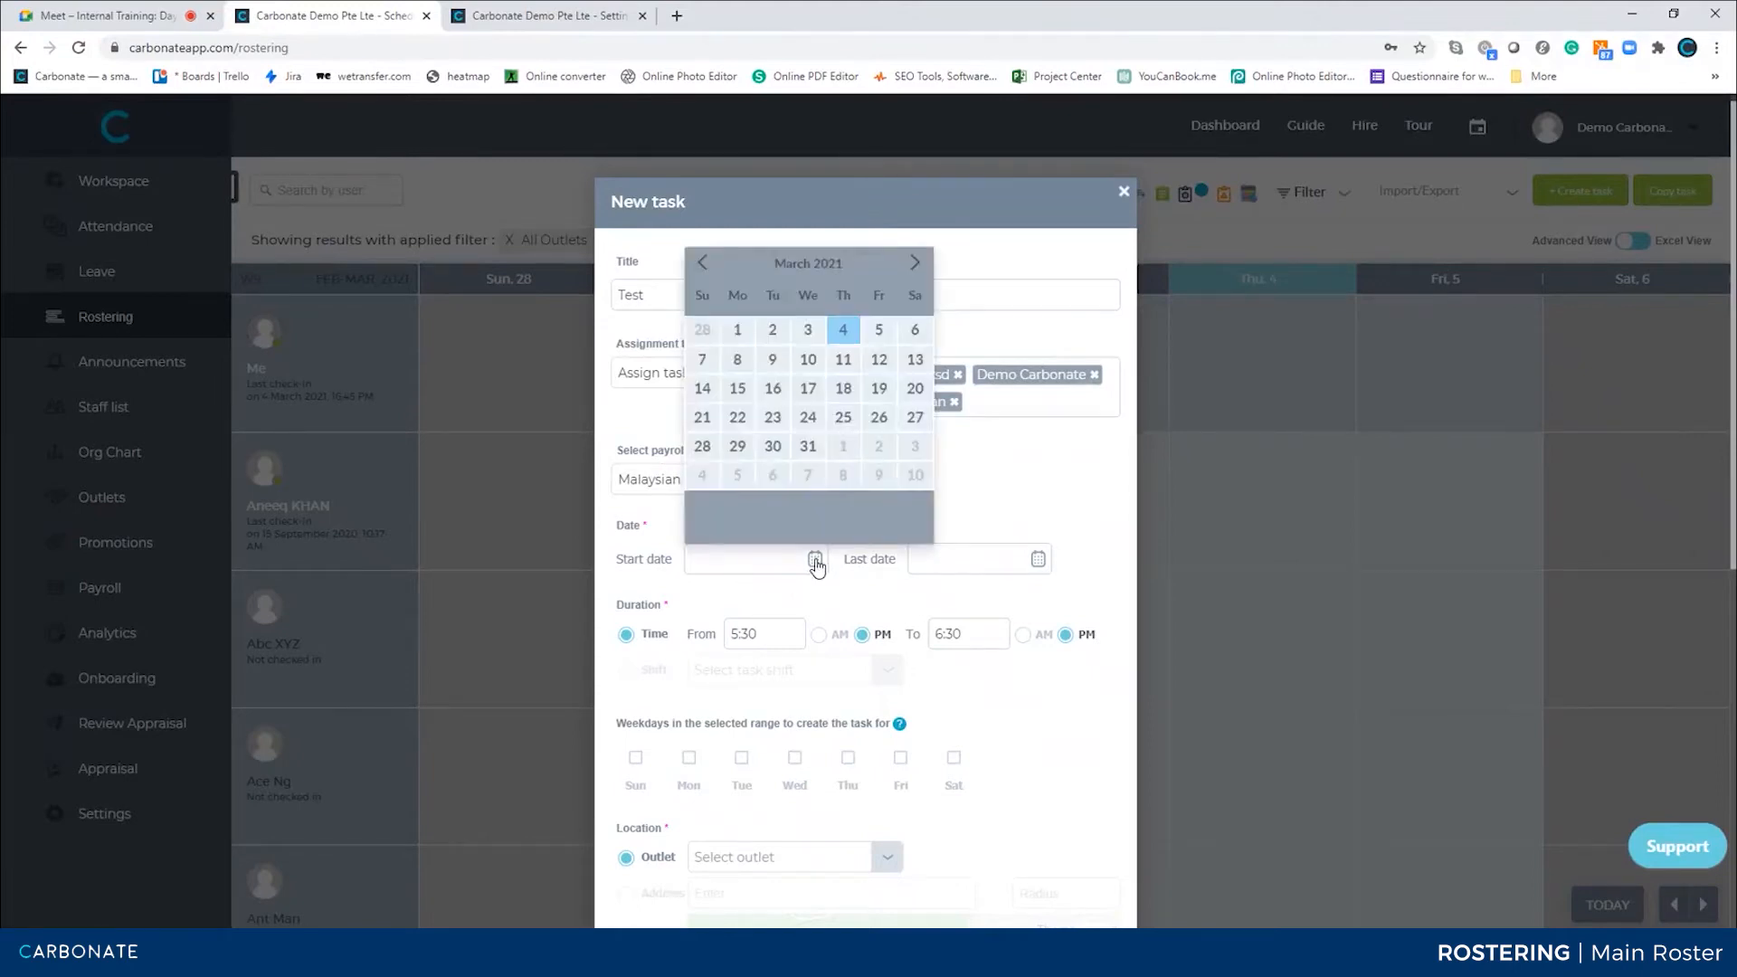
click(843, 329)
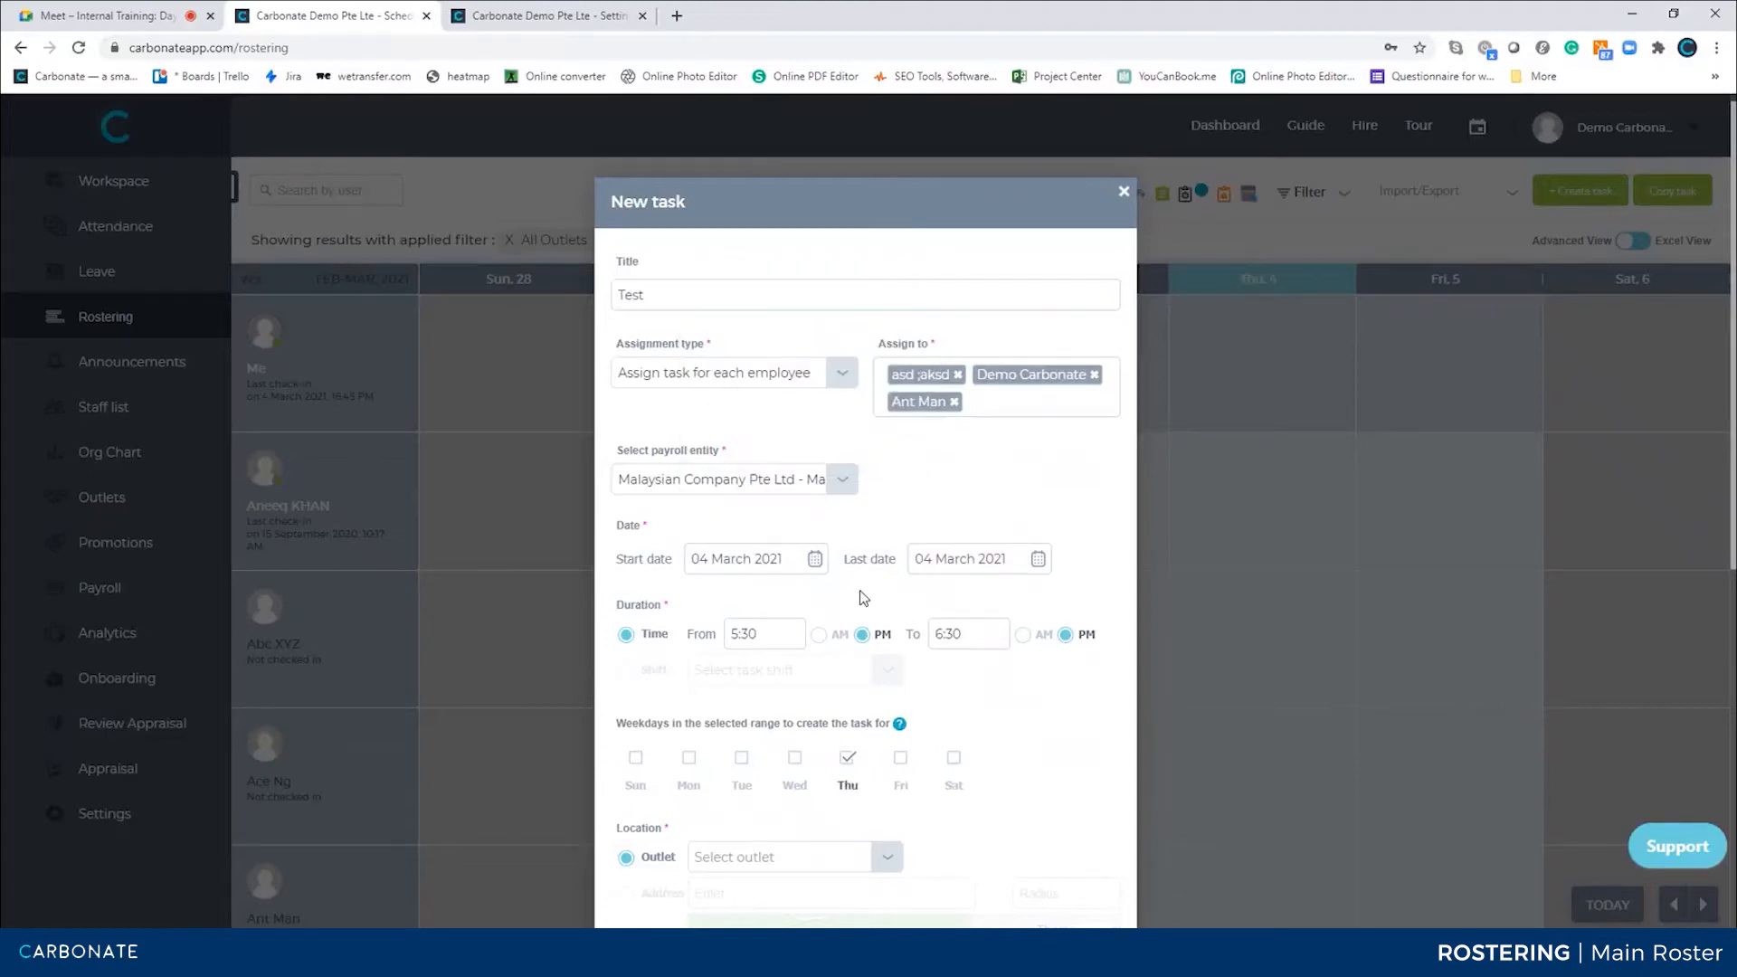
click(981, 556)
click(1031, 446)
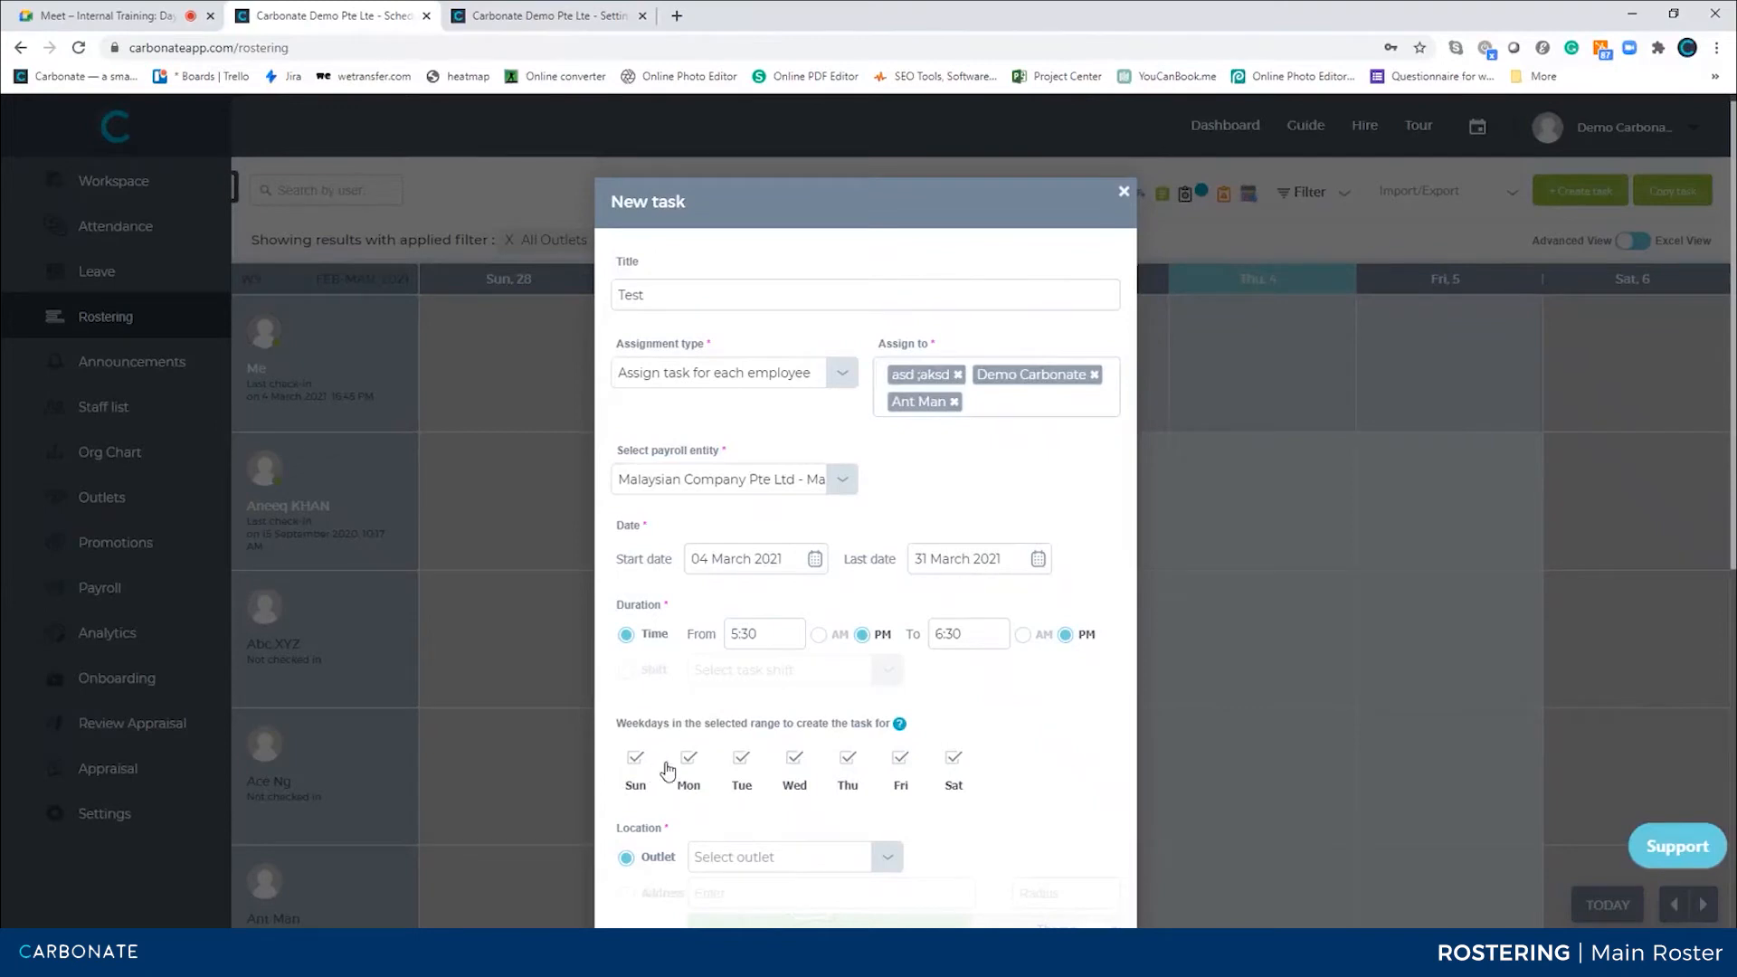
click(690, 765)
click(798, 760)
click(900, 753)
Switch the task duration to the Afternoon Shift (02:00 am - 05:00 pm)
click(627, 671)
click(769, 671)
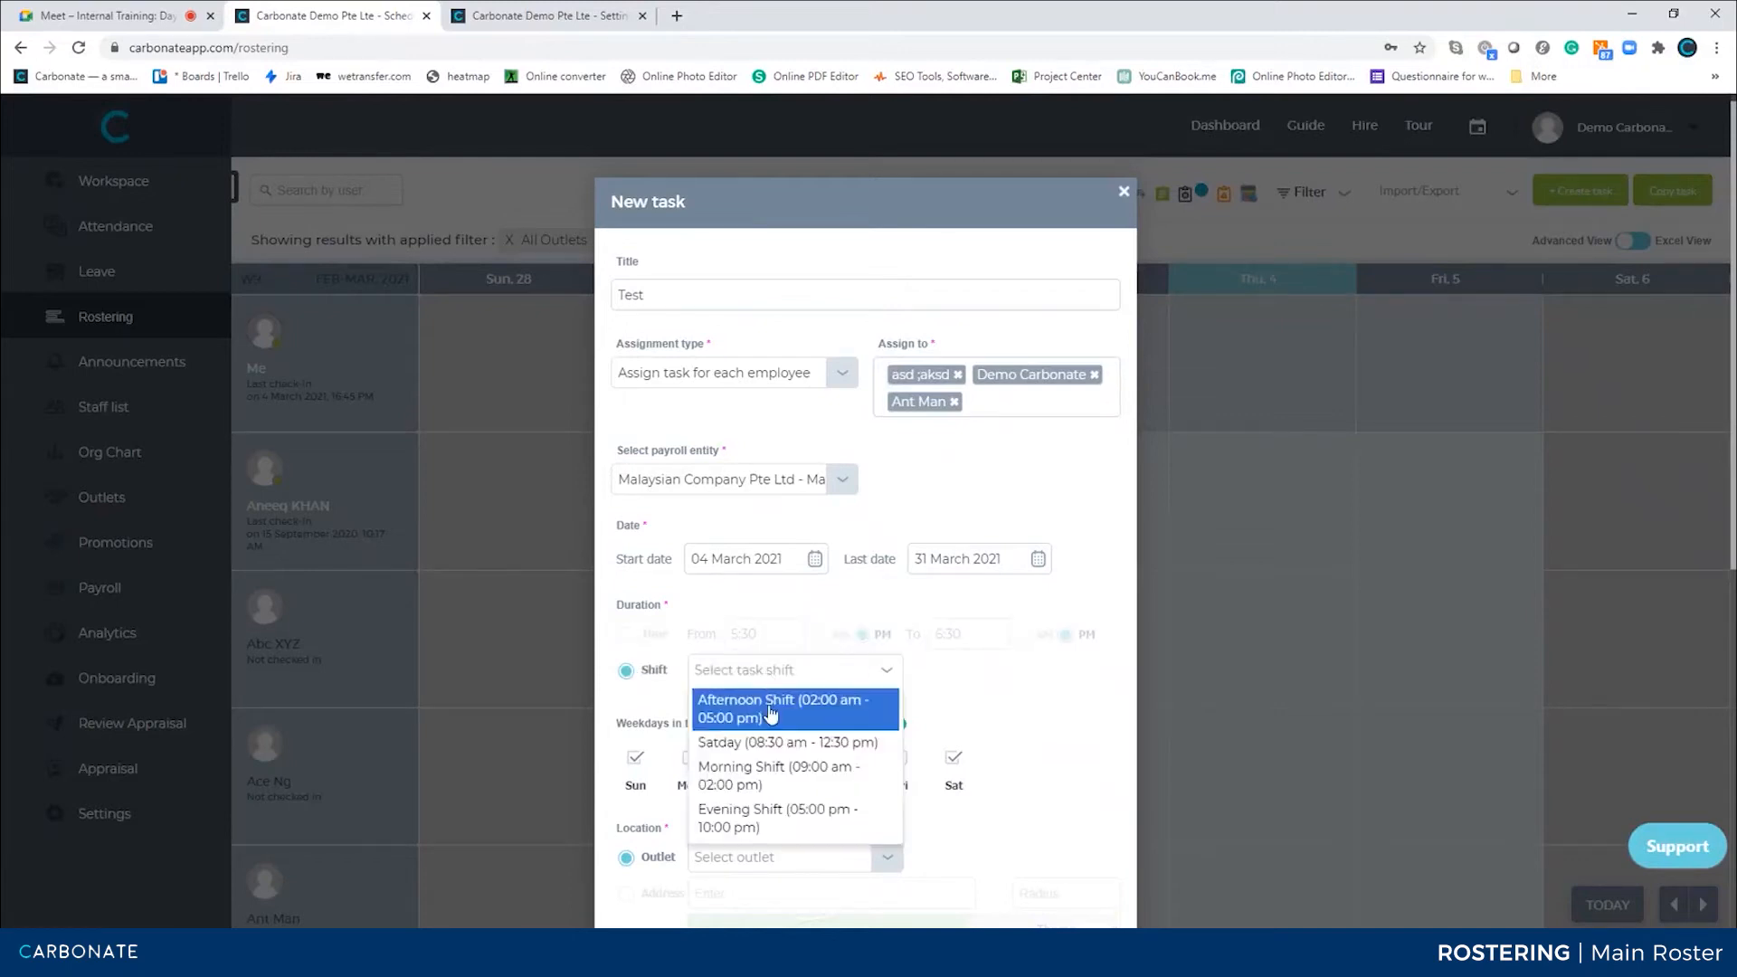
click(772, 711)
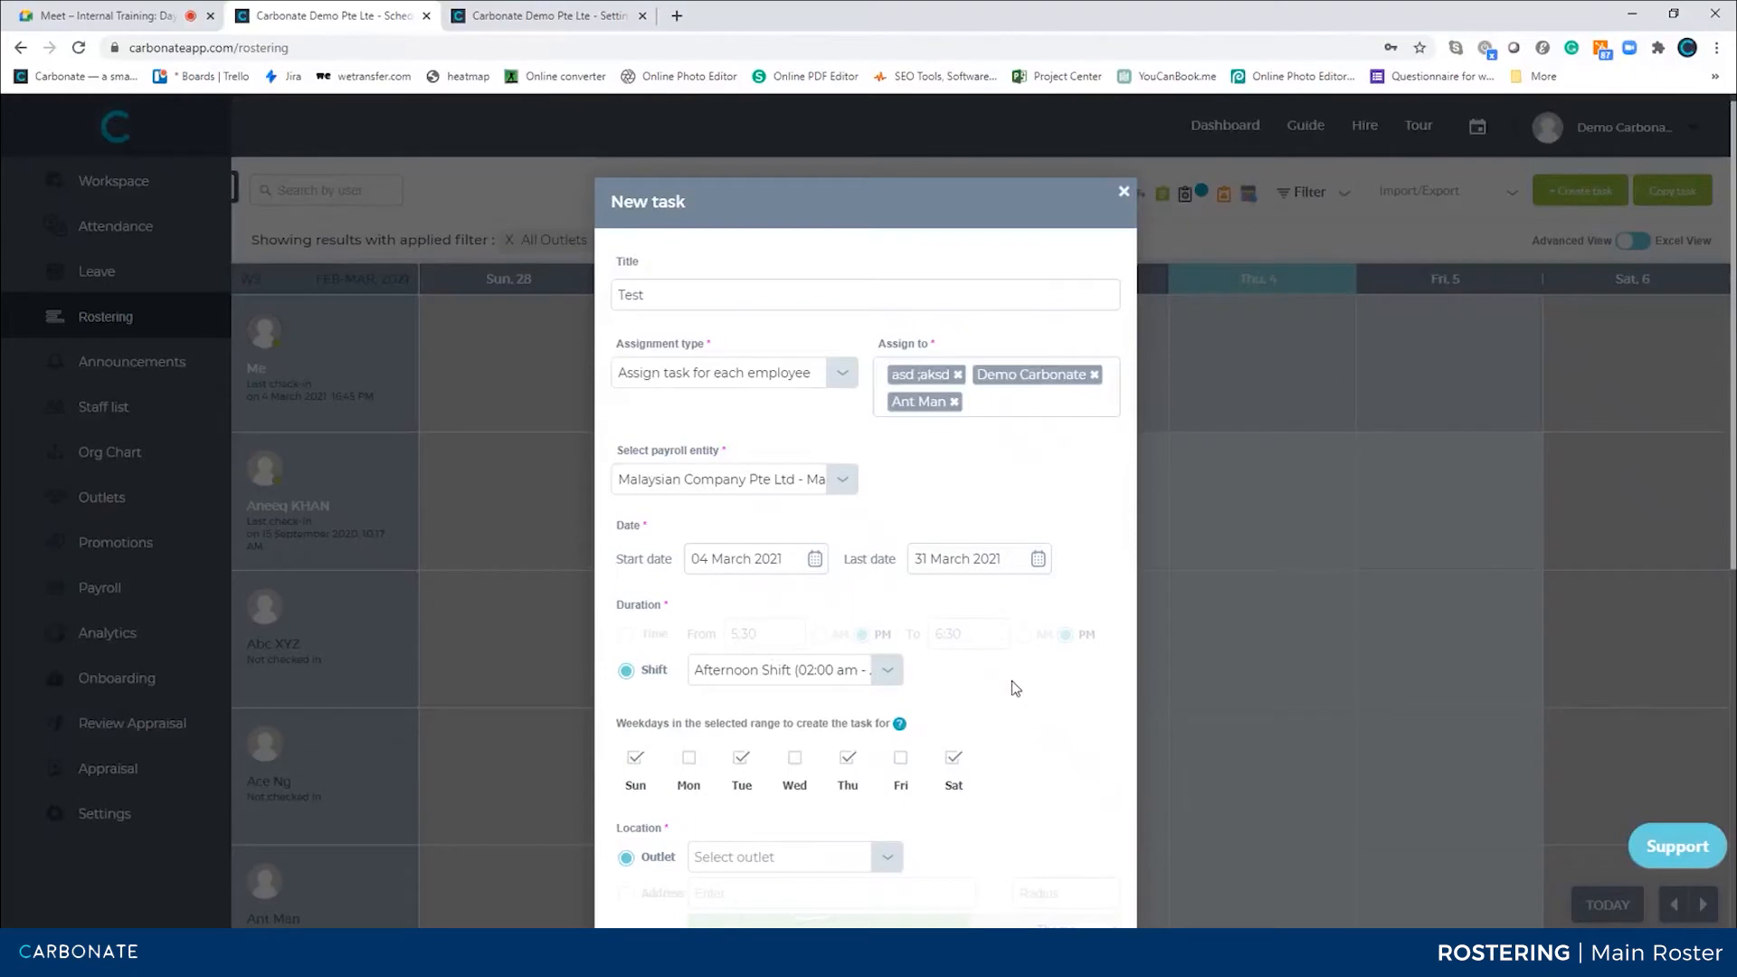
Review the company's working shifts and a shift's special rate options in Settings, then return to the roster
click(534, 16)
scroll(512, 508, up, 9)
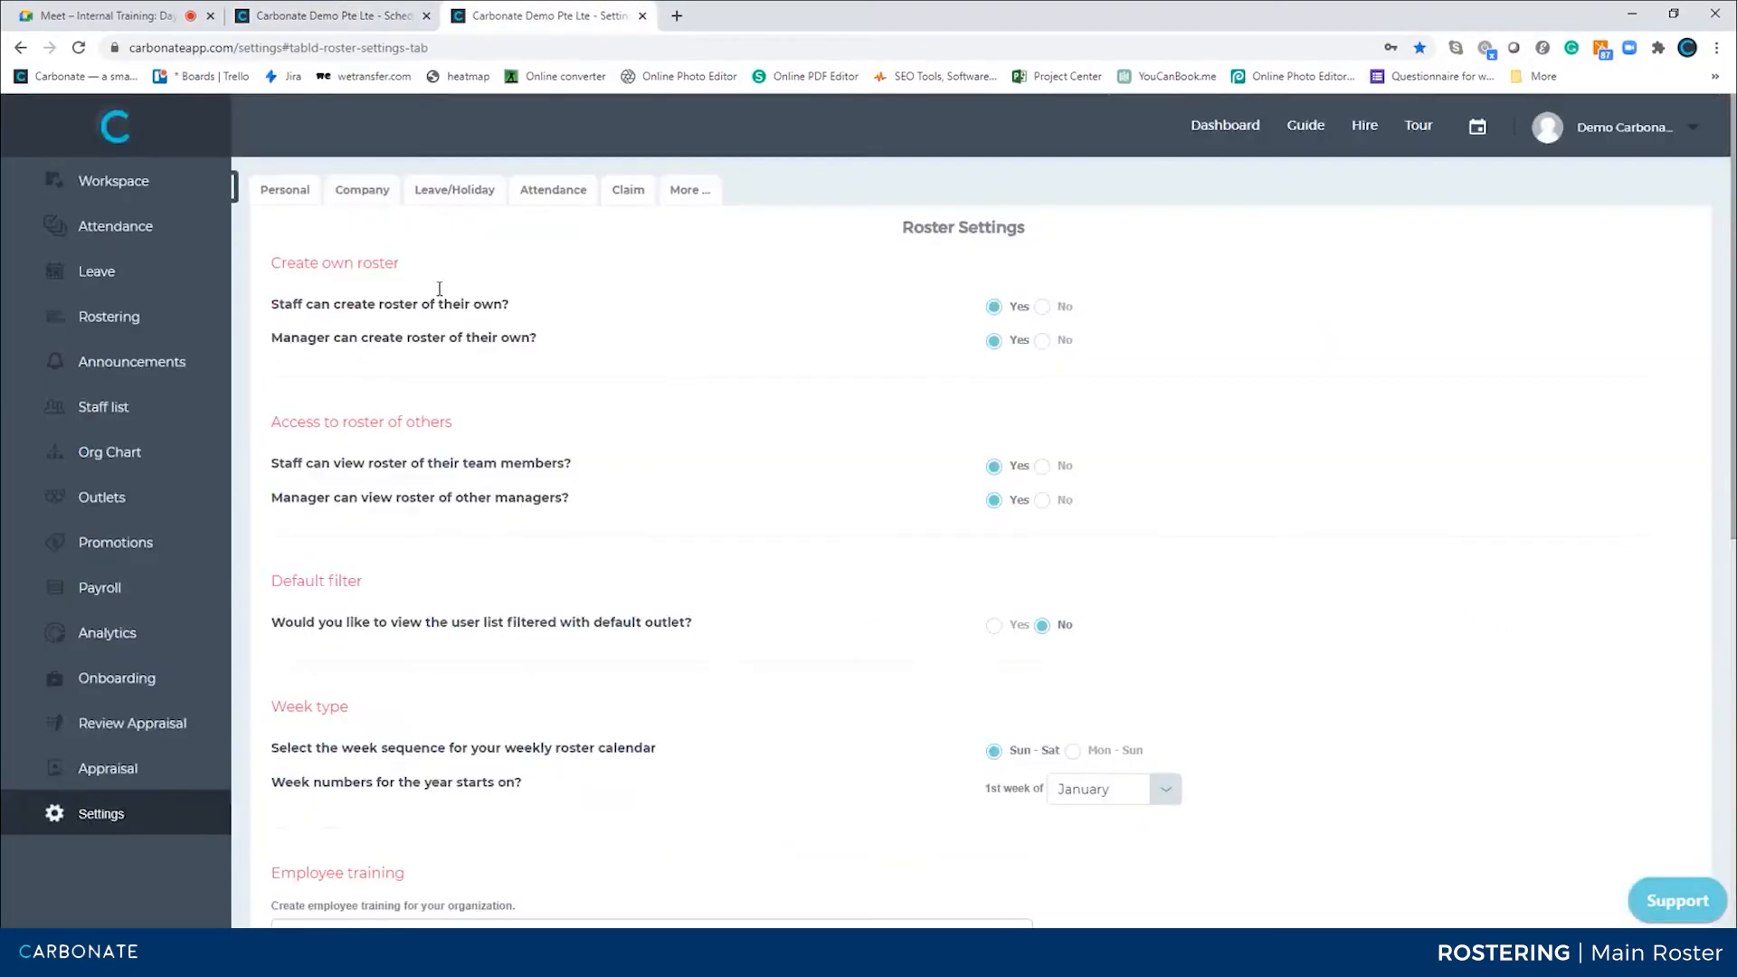
click(354, 199)
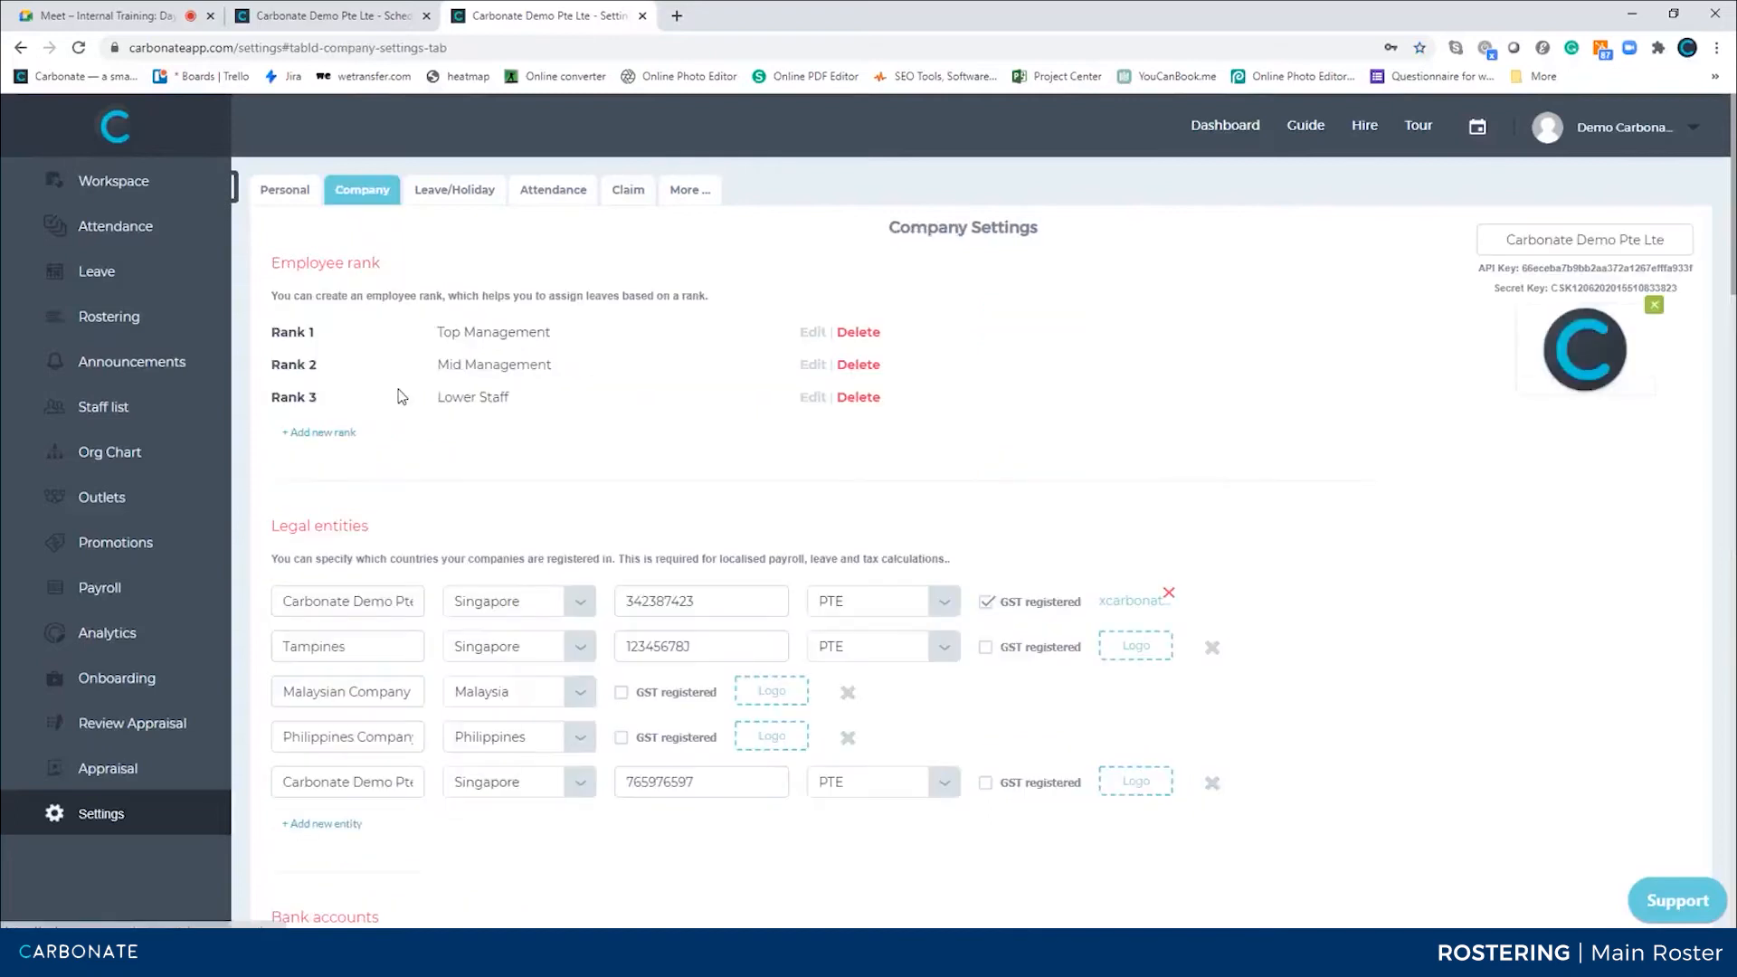
scroll(401, 396, down, 10)
scroll(402, 396, up, 3)
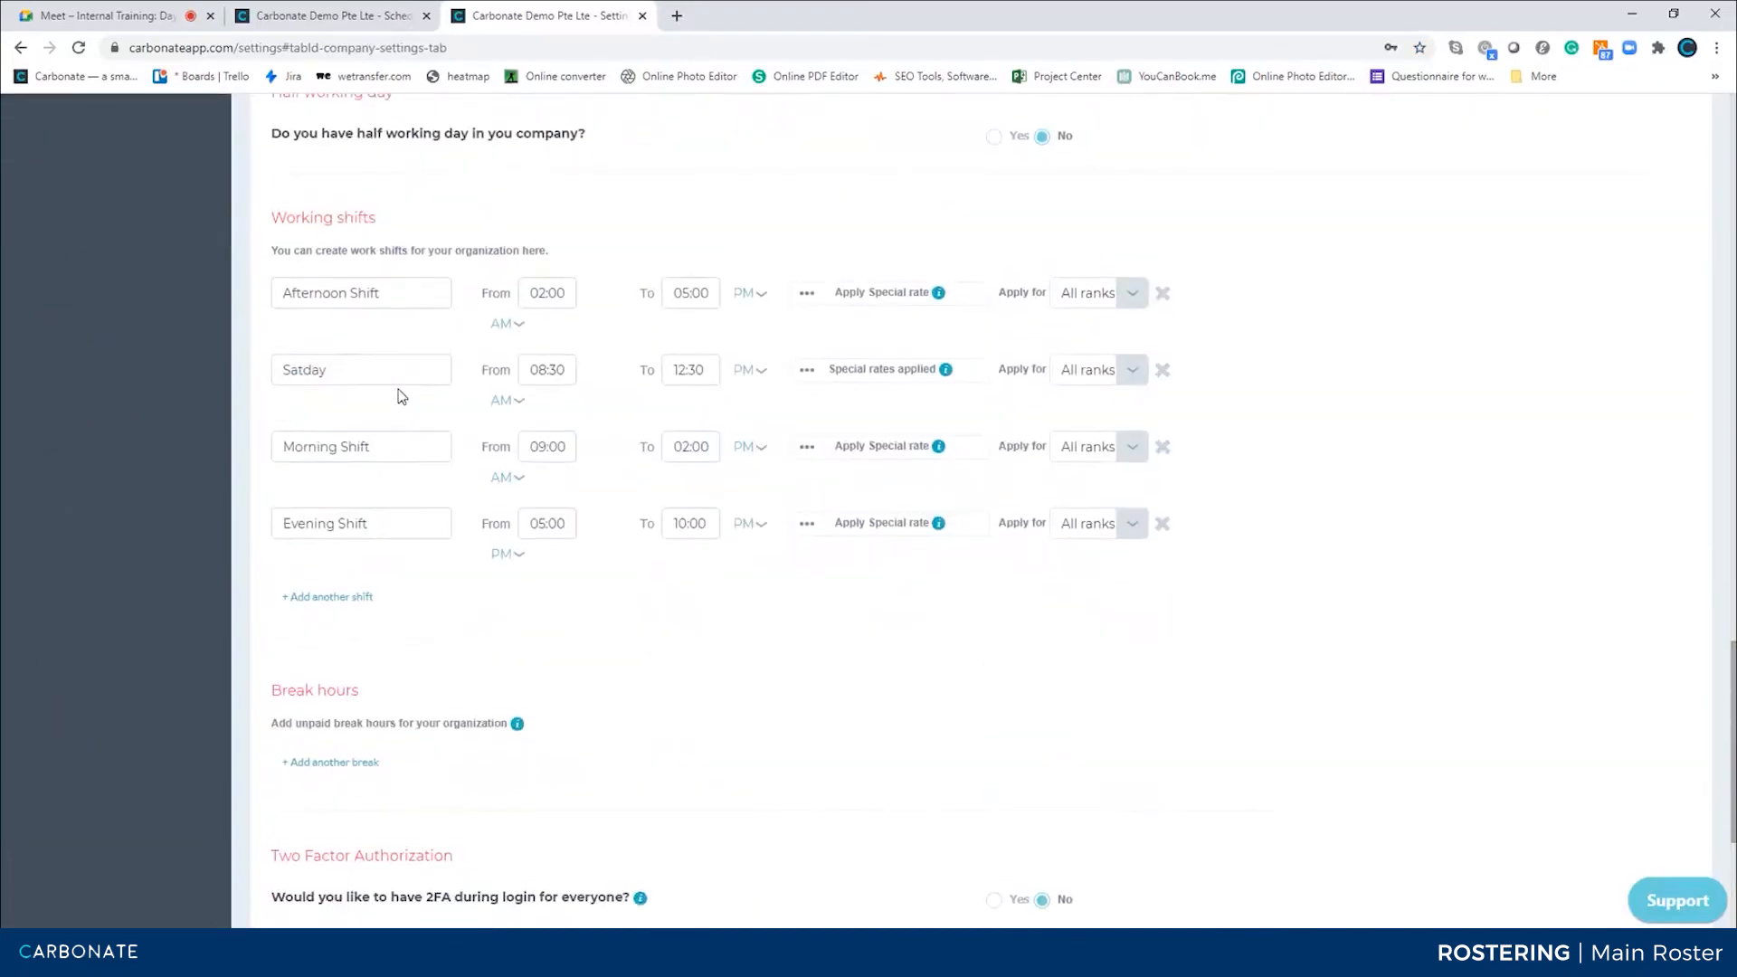
click(925, 293)
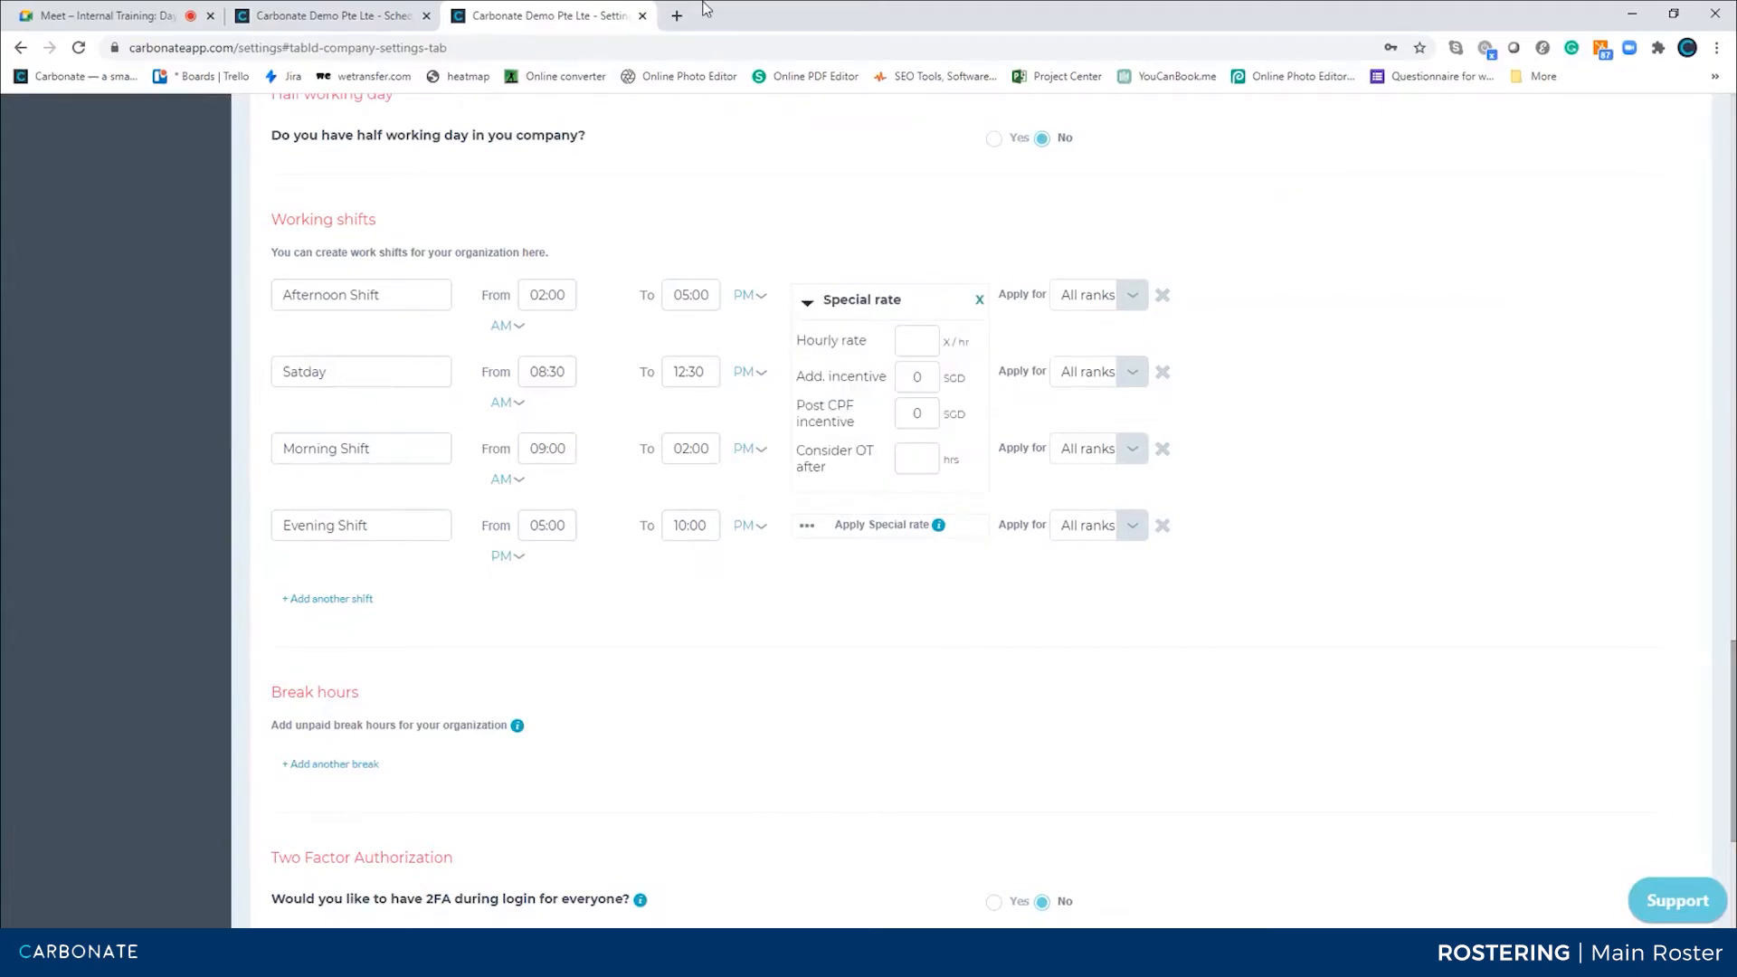
click(385, 16)
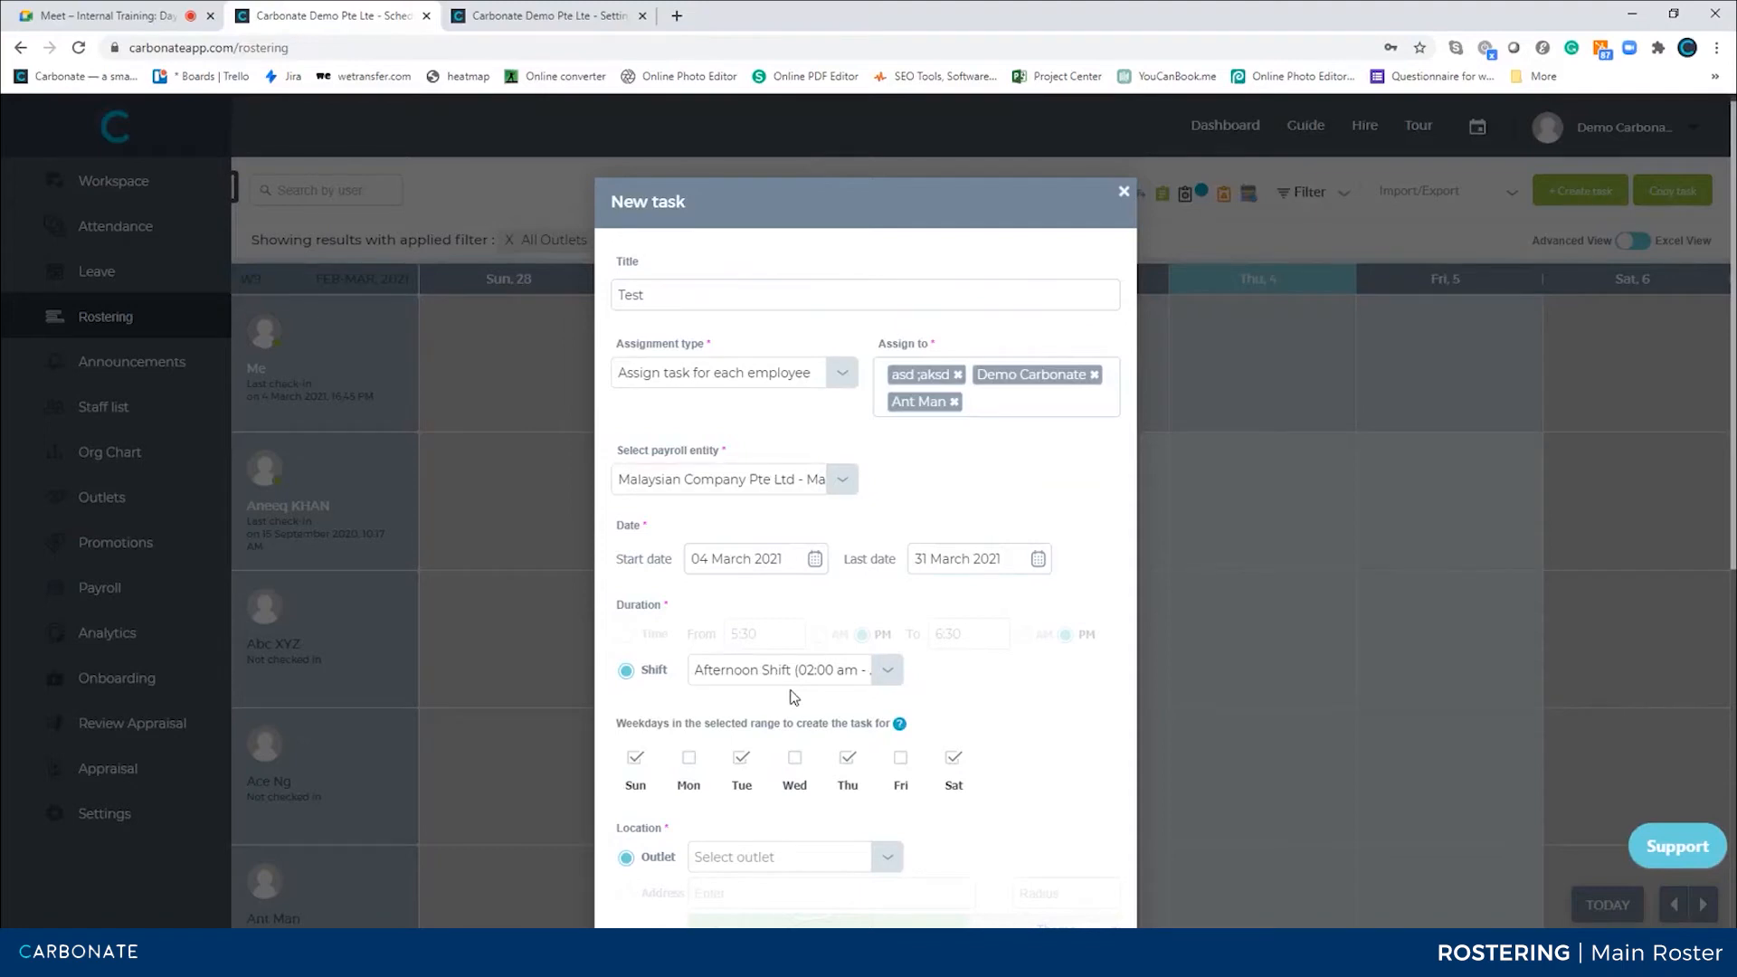
Set the duration back to the 5:30 to 6:30 PM time range and choose Beach Road as the outlet
scroll(793, 697, down, 2)
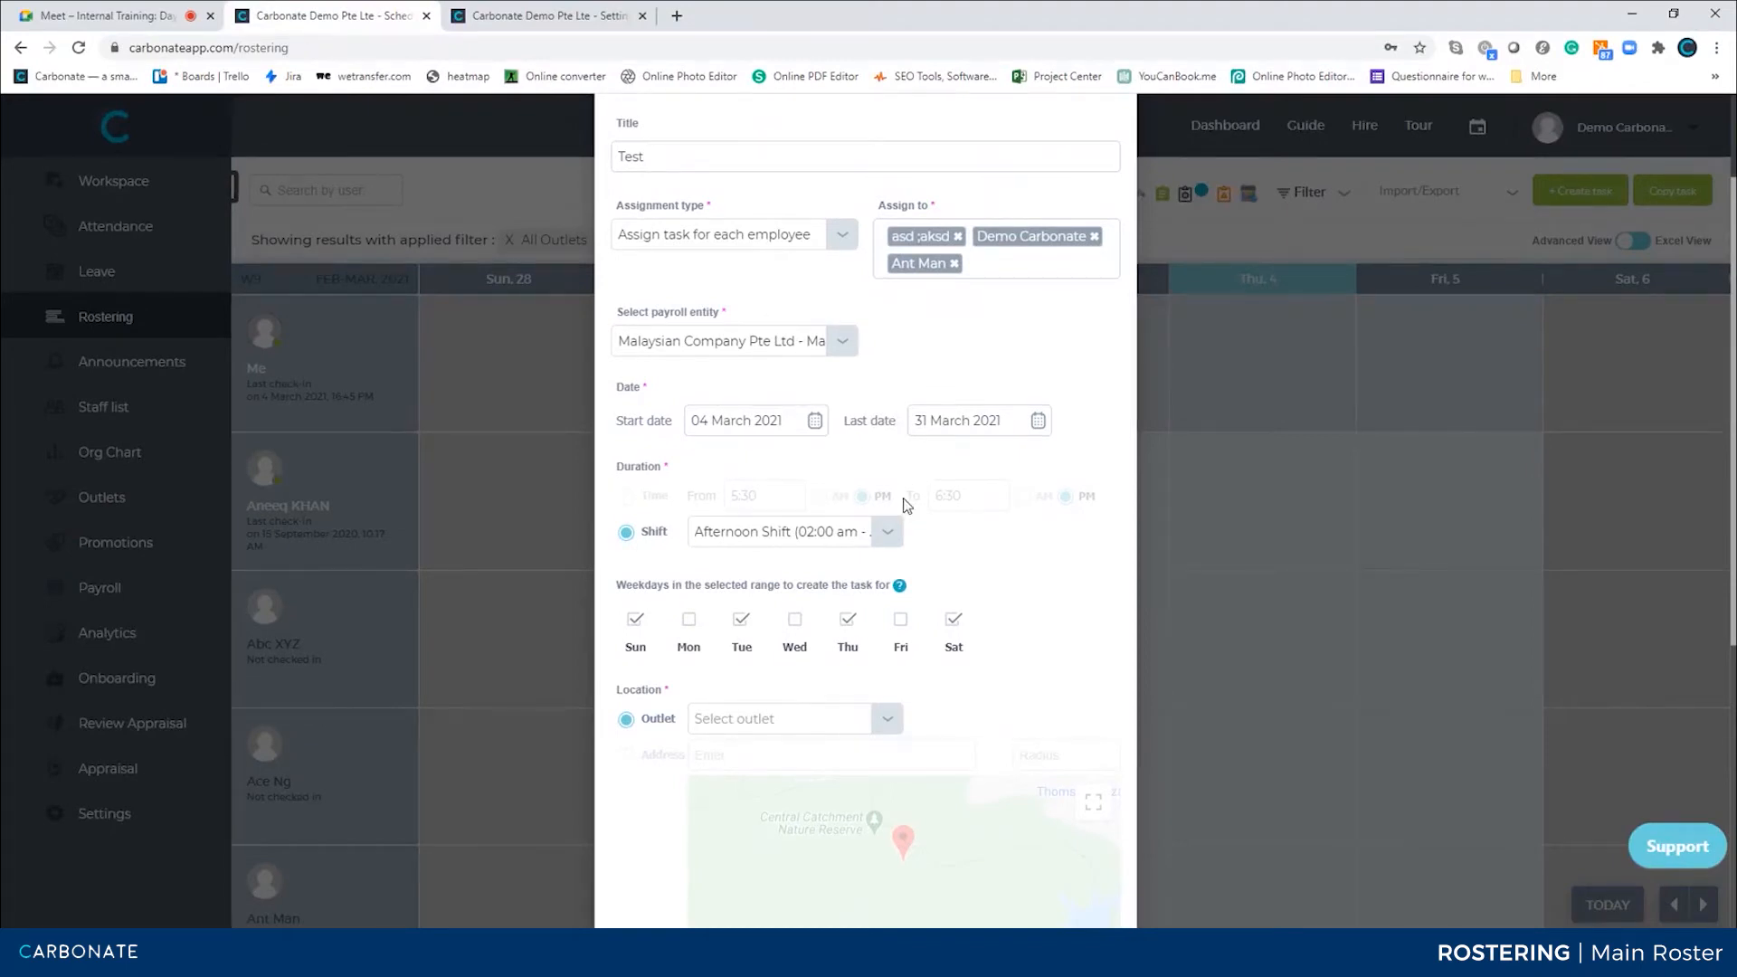
click(626, 497)
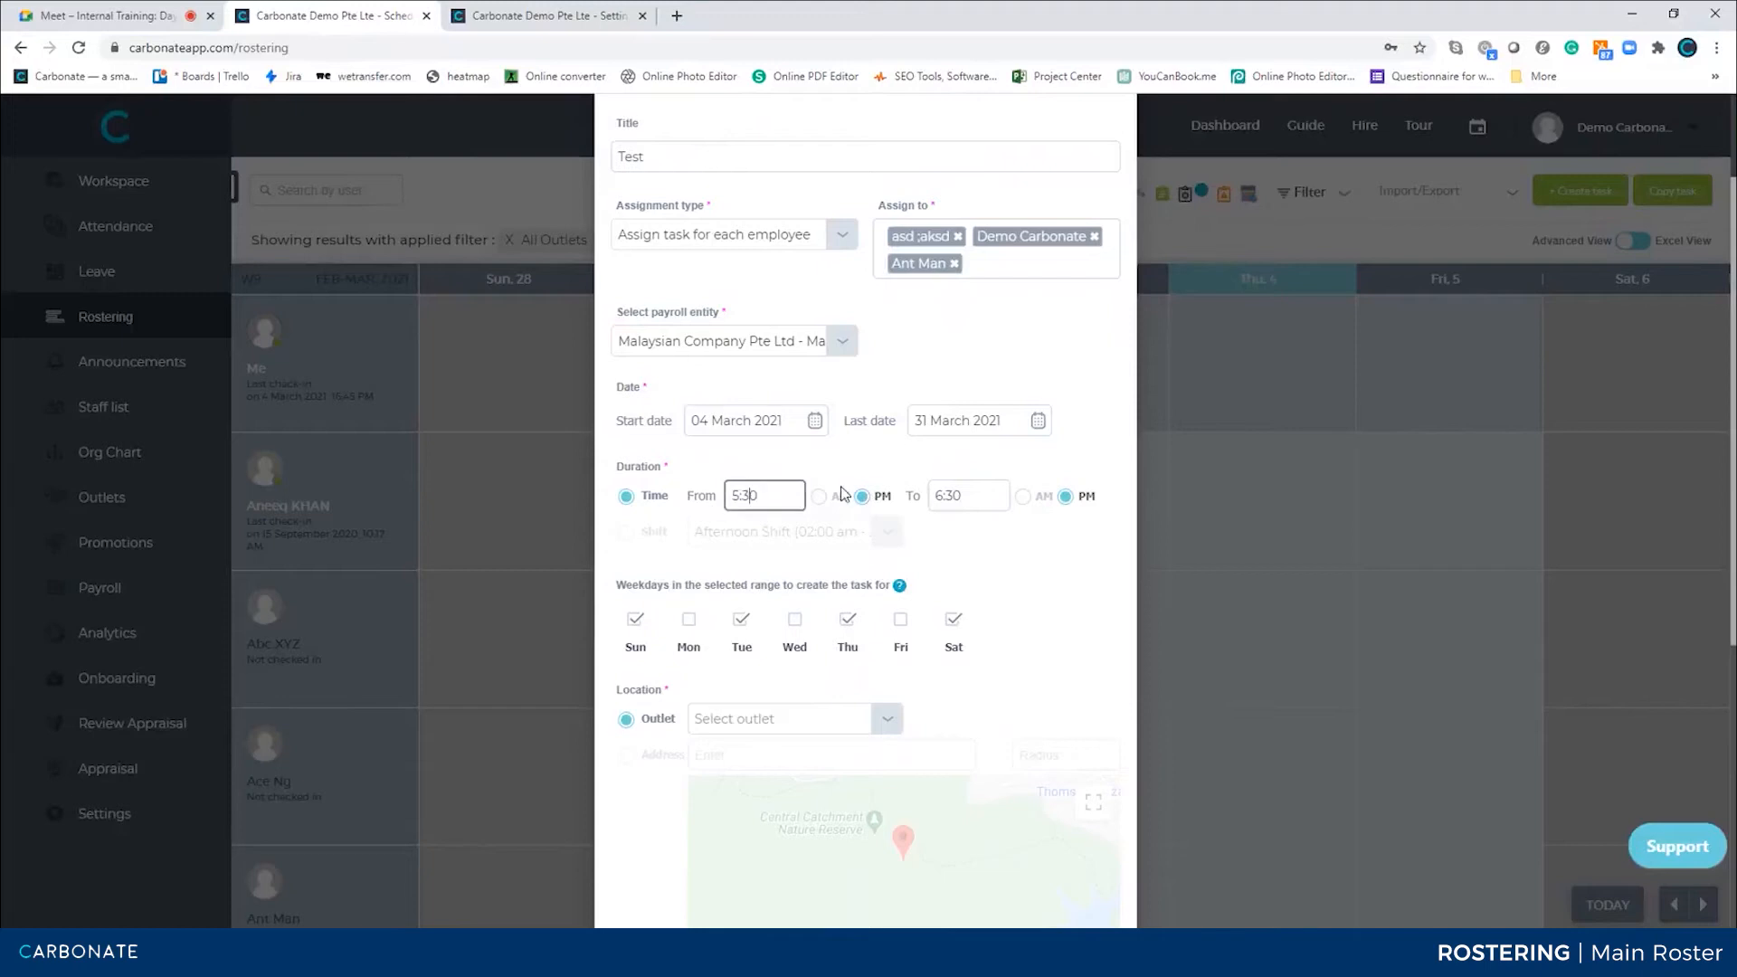
scroll(973, 494, down, 3)
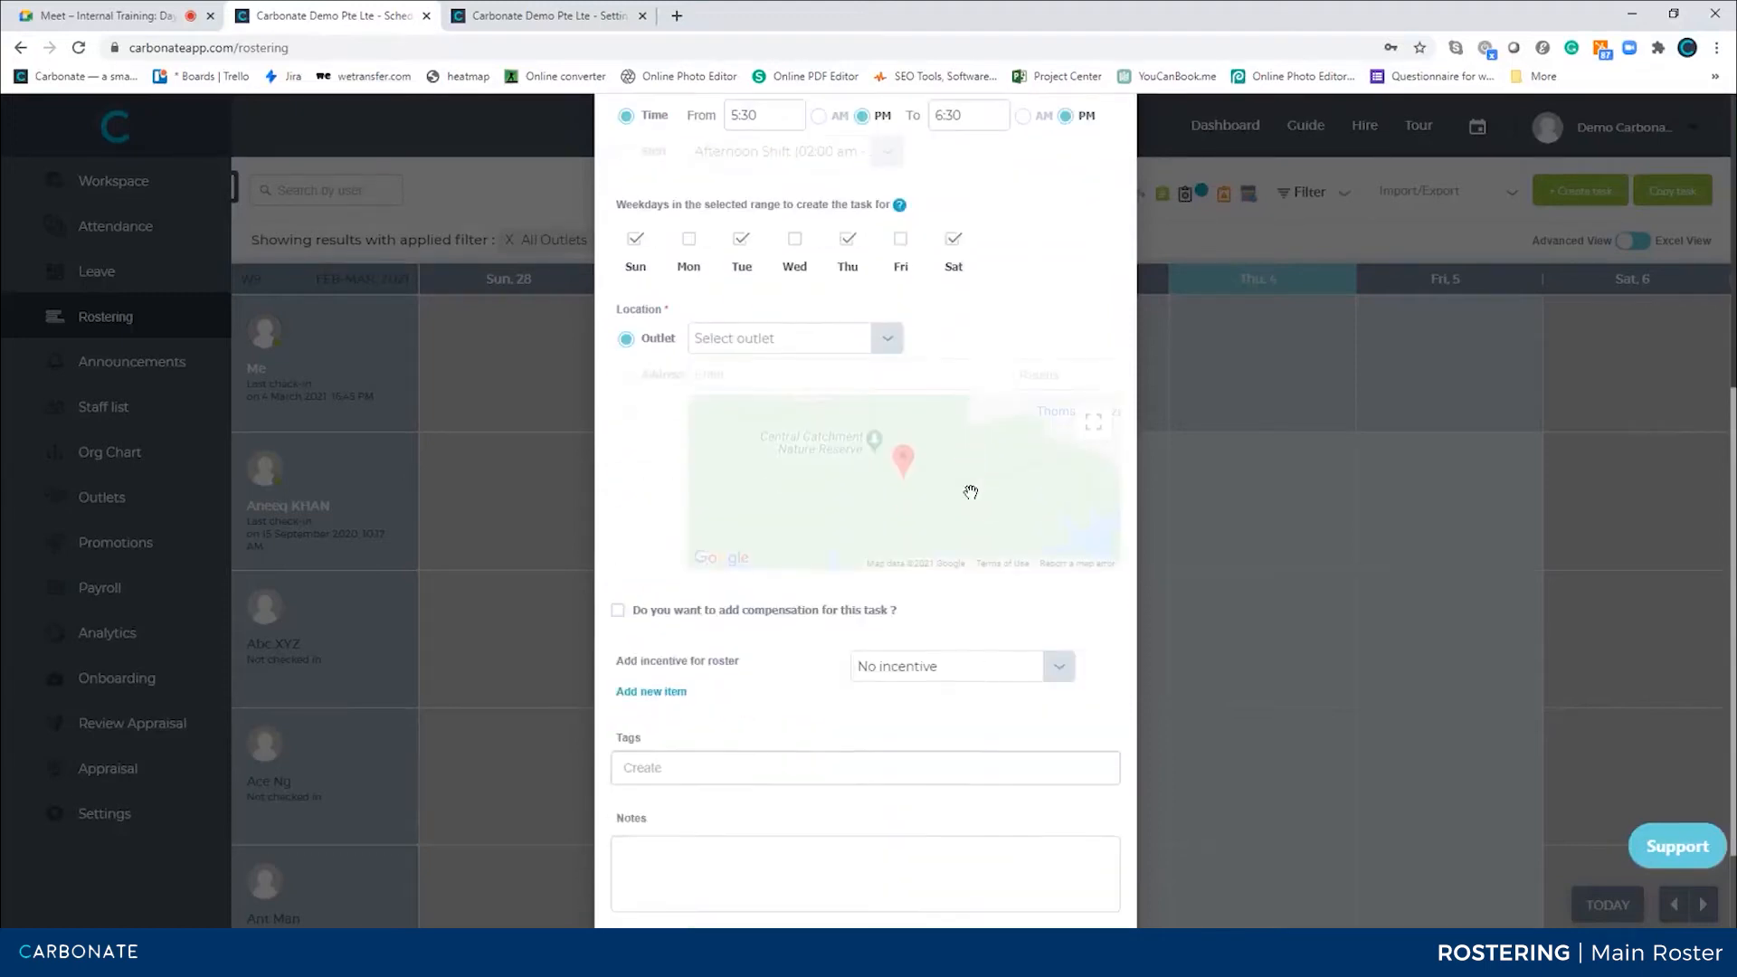
scroll(848, 466, up, 1)
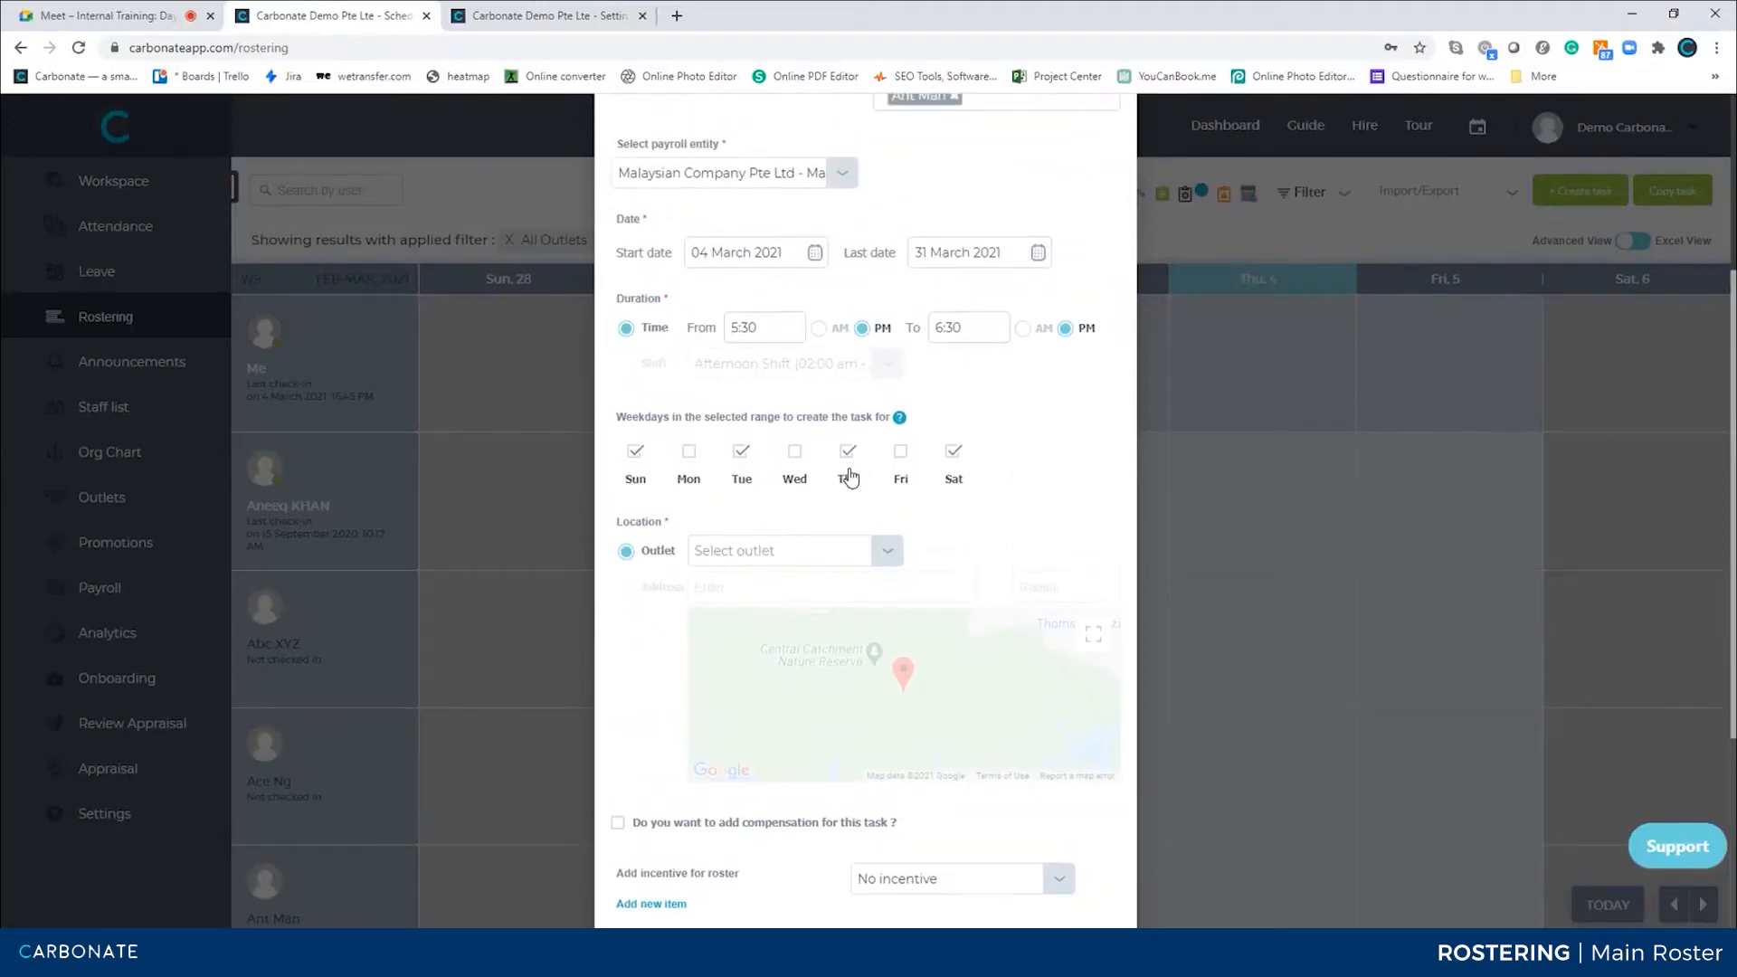
click(783, 550)
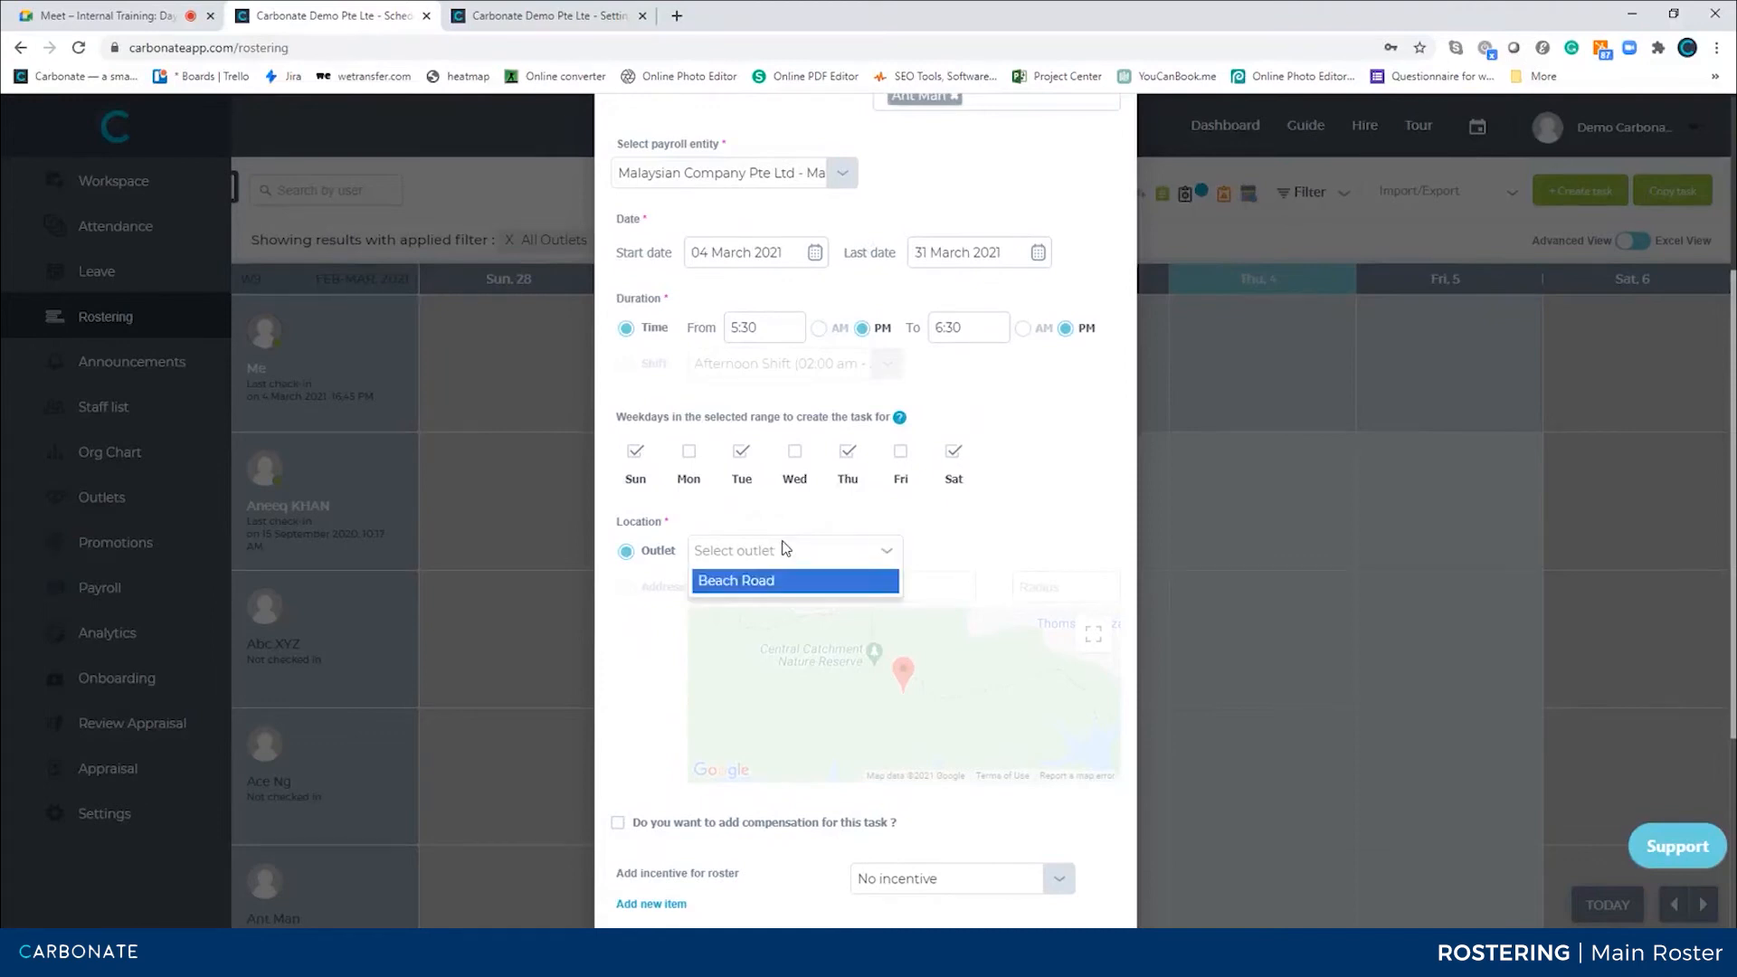
click(772, 582)
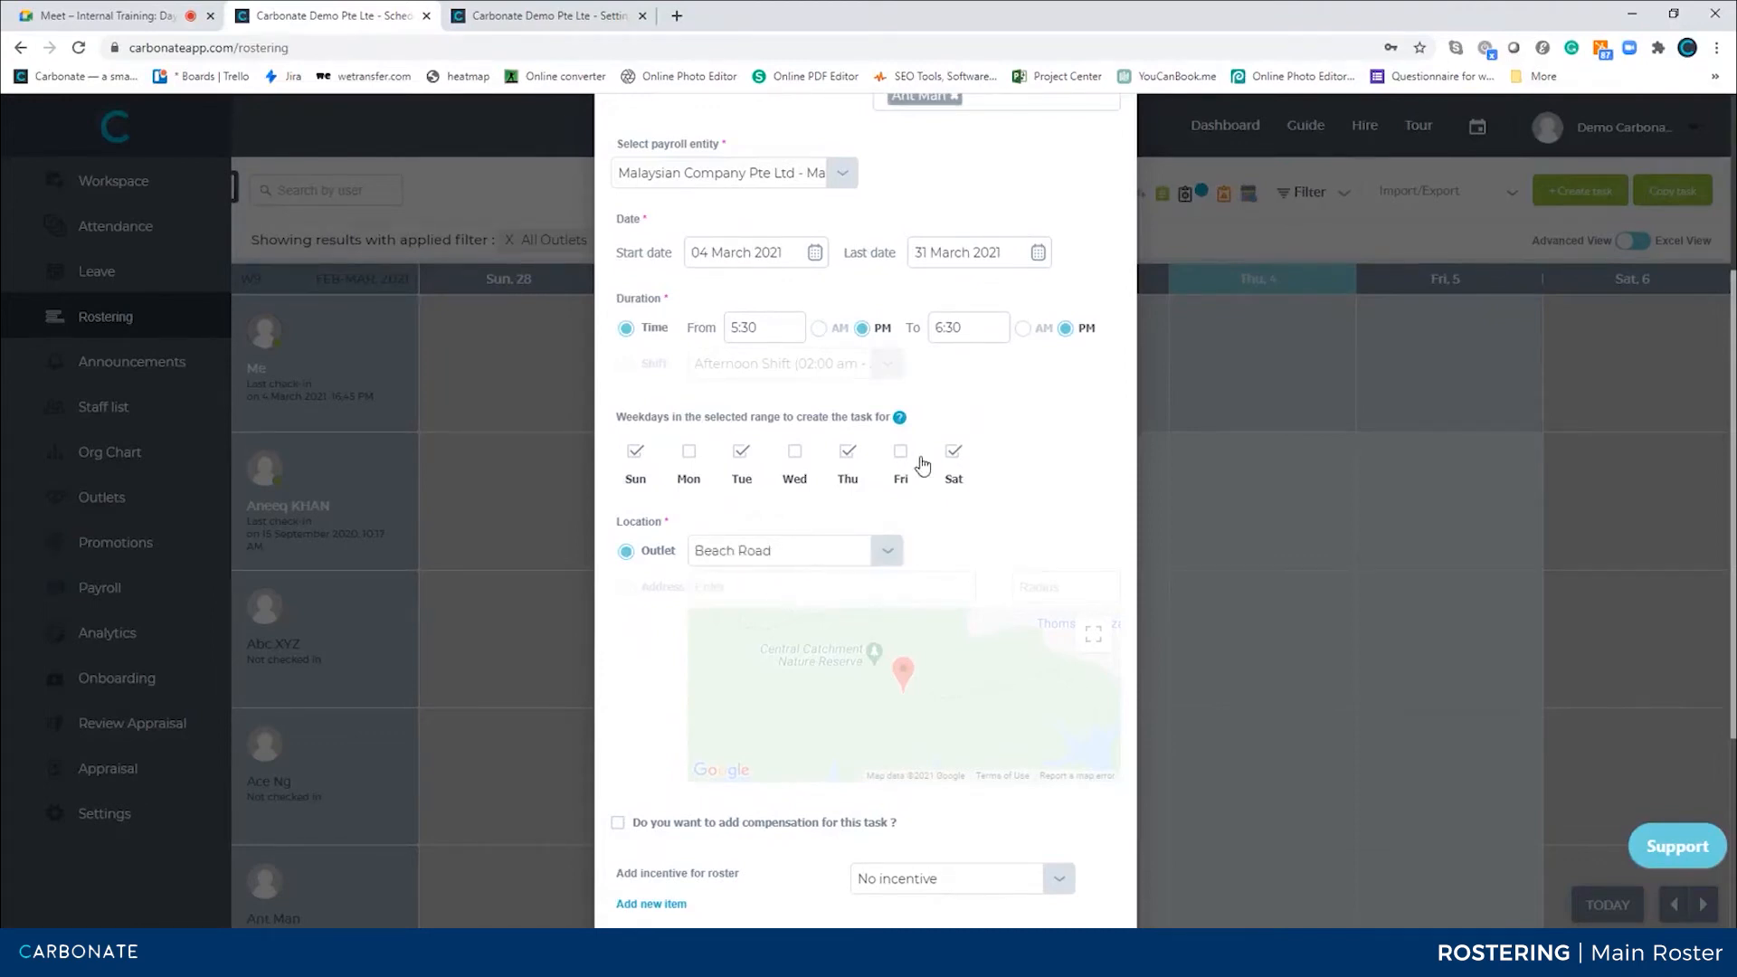
Remove two employees from the task's assignees so only one remains
scroll(921, 462, up, 2)
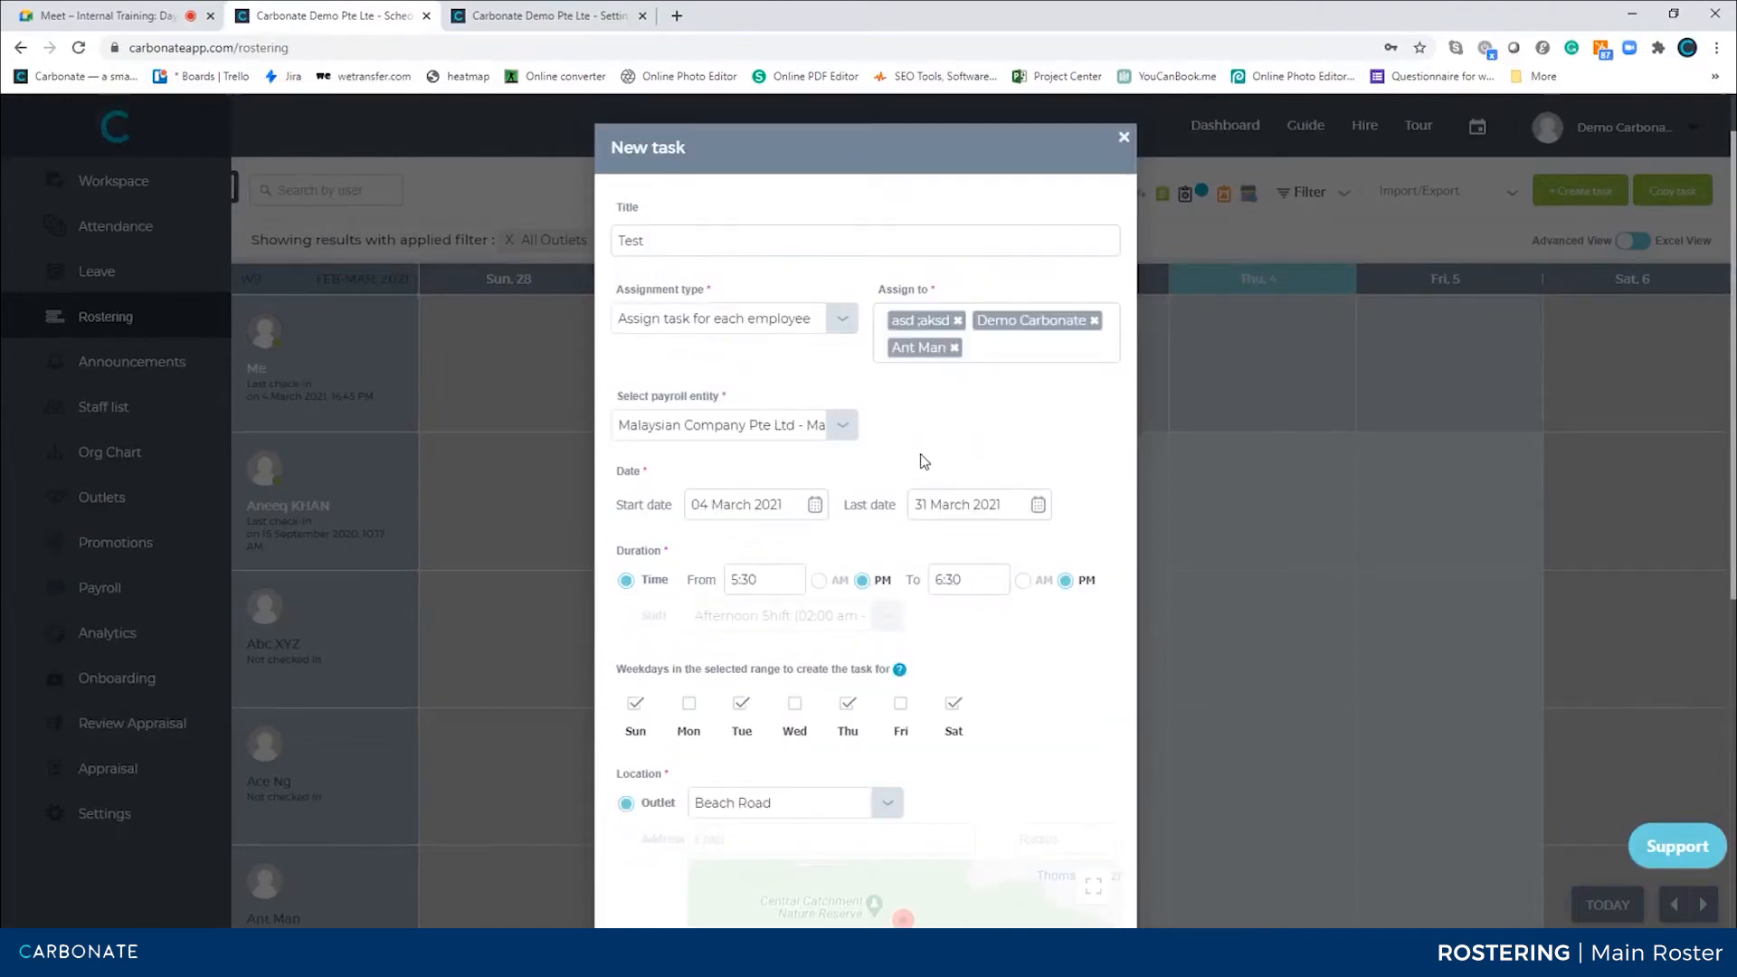
click(957, 322)
click(867, 808)
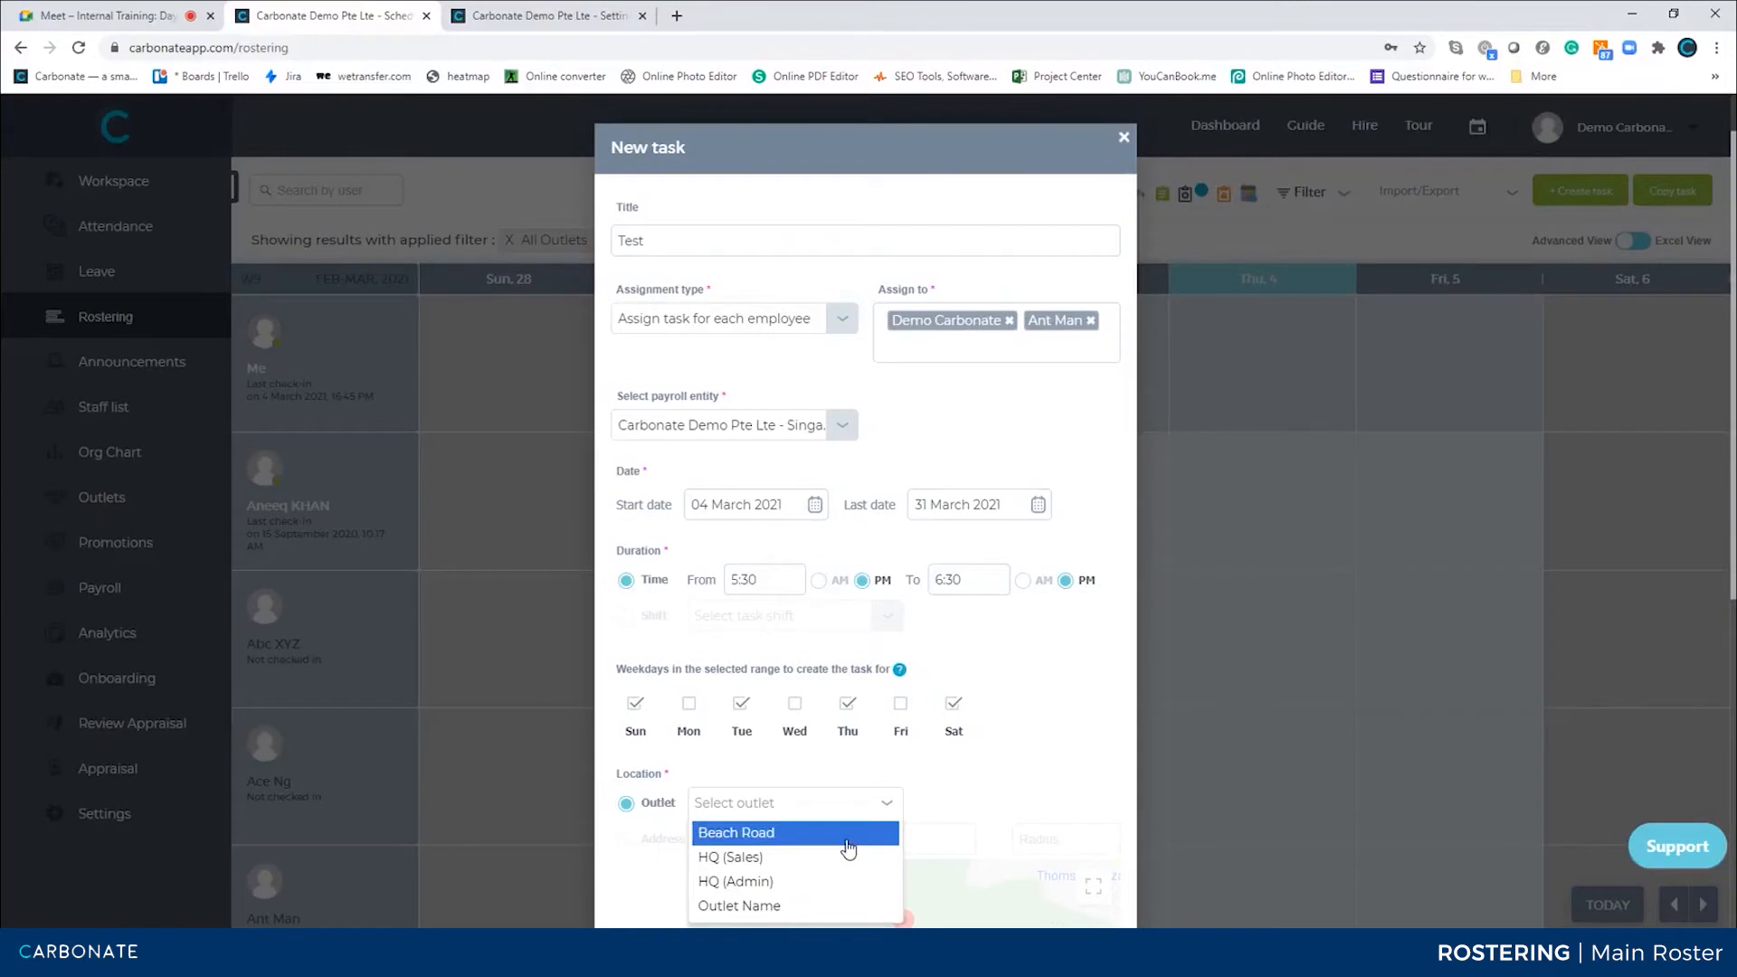
click(1014, 329)
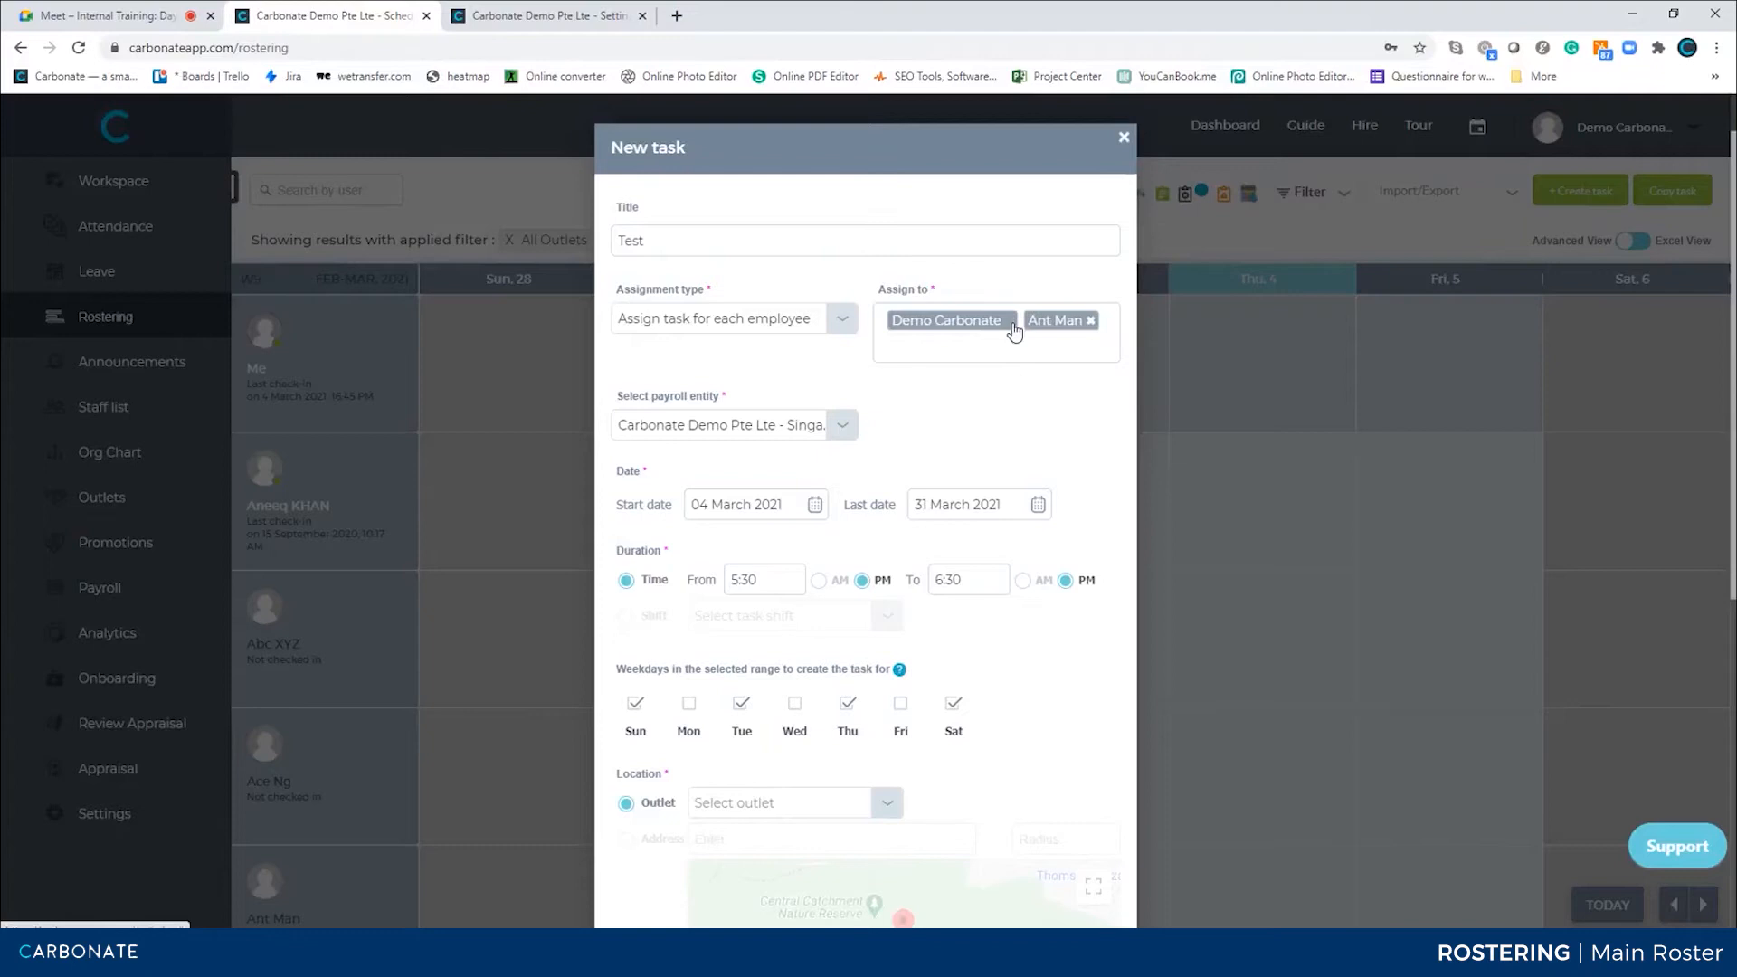
click(1012, 324)
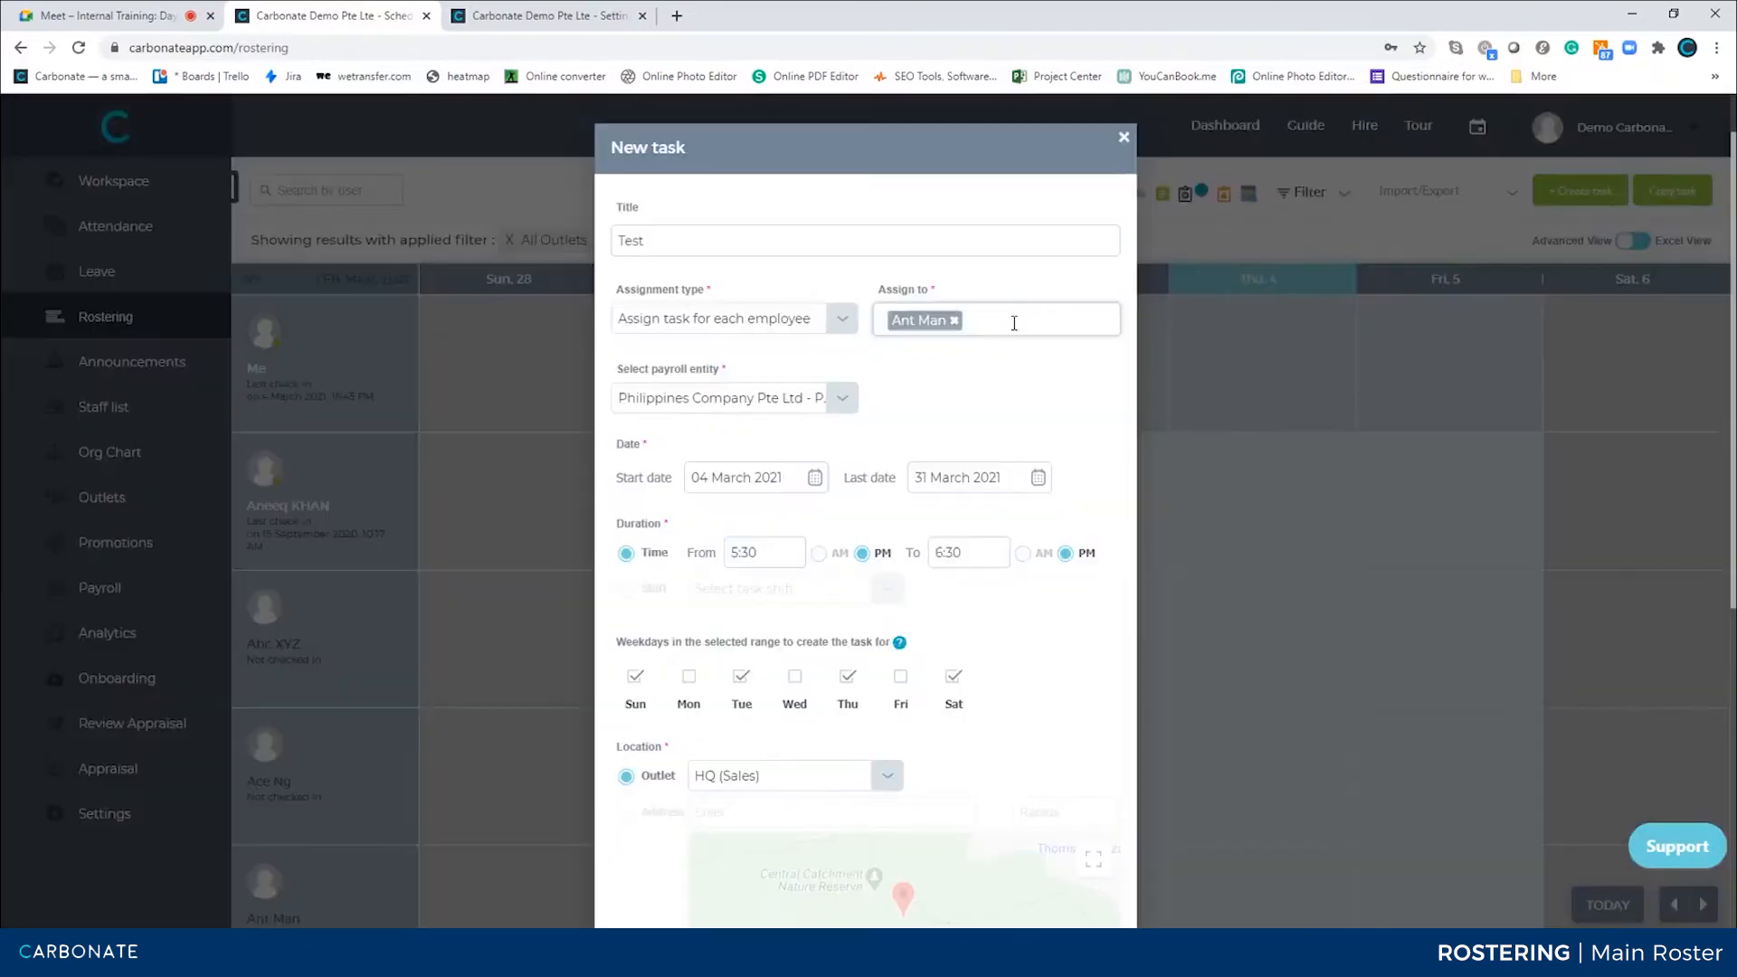
click(830, 782)
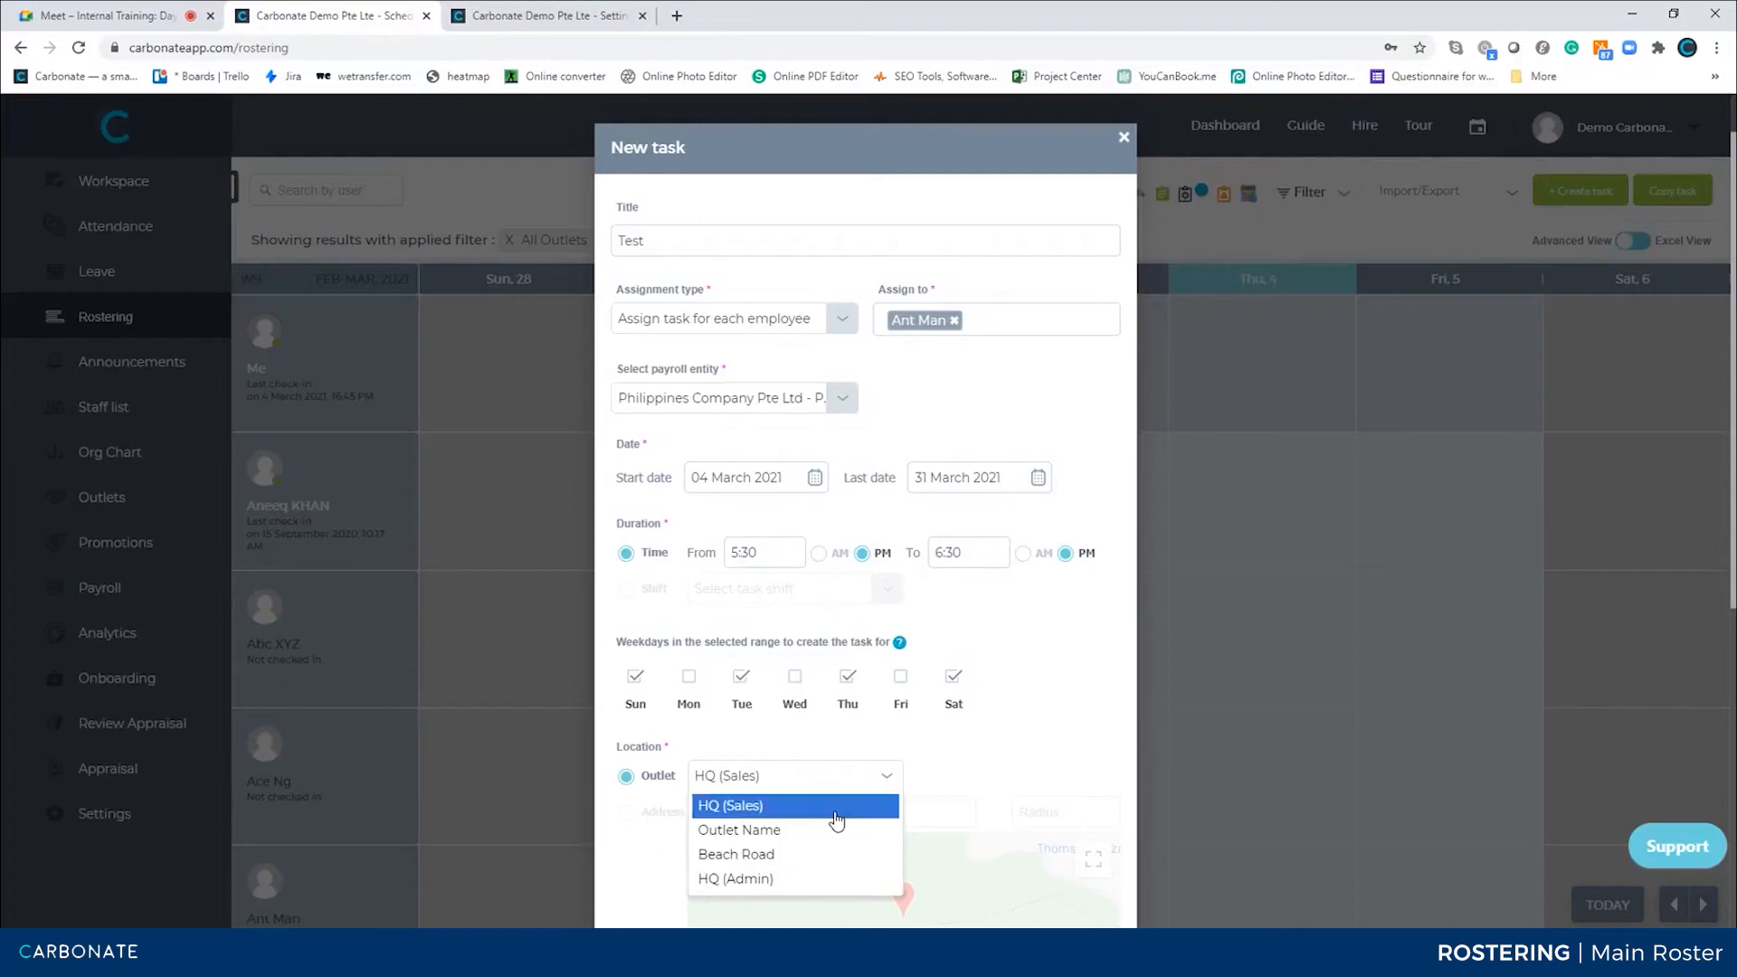
click(994, 771)
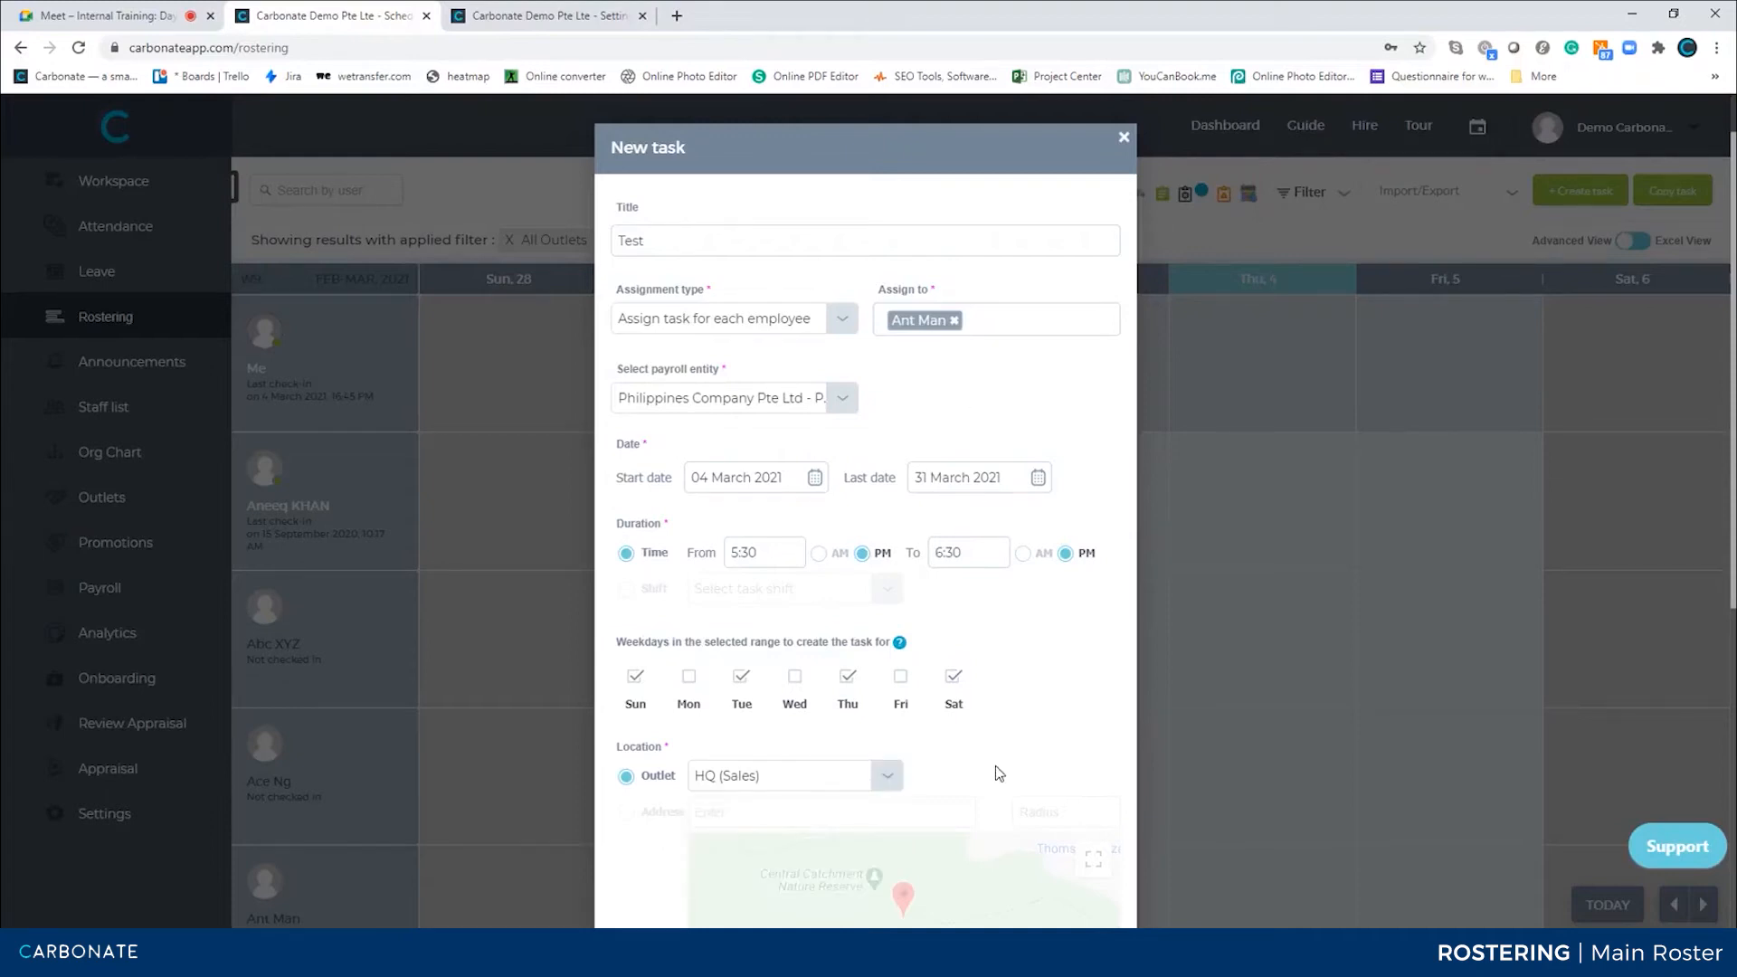
scroll(995, 765, down, 3)
scroll(814, 665, down, 3)
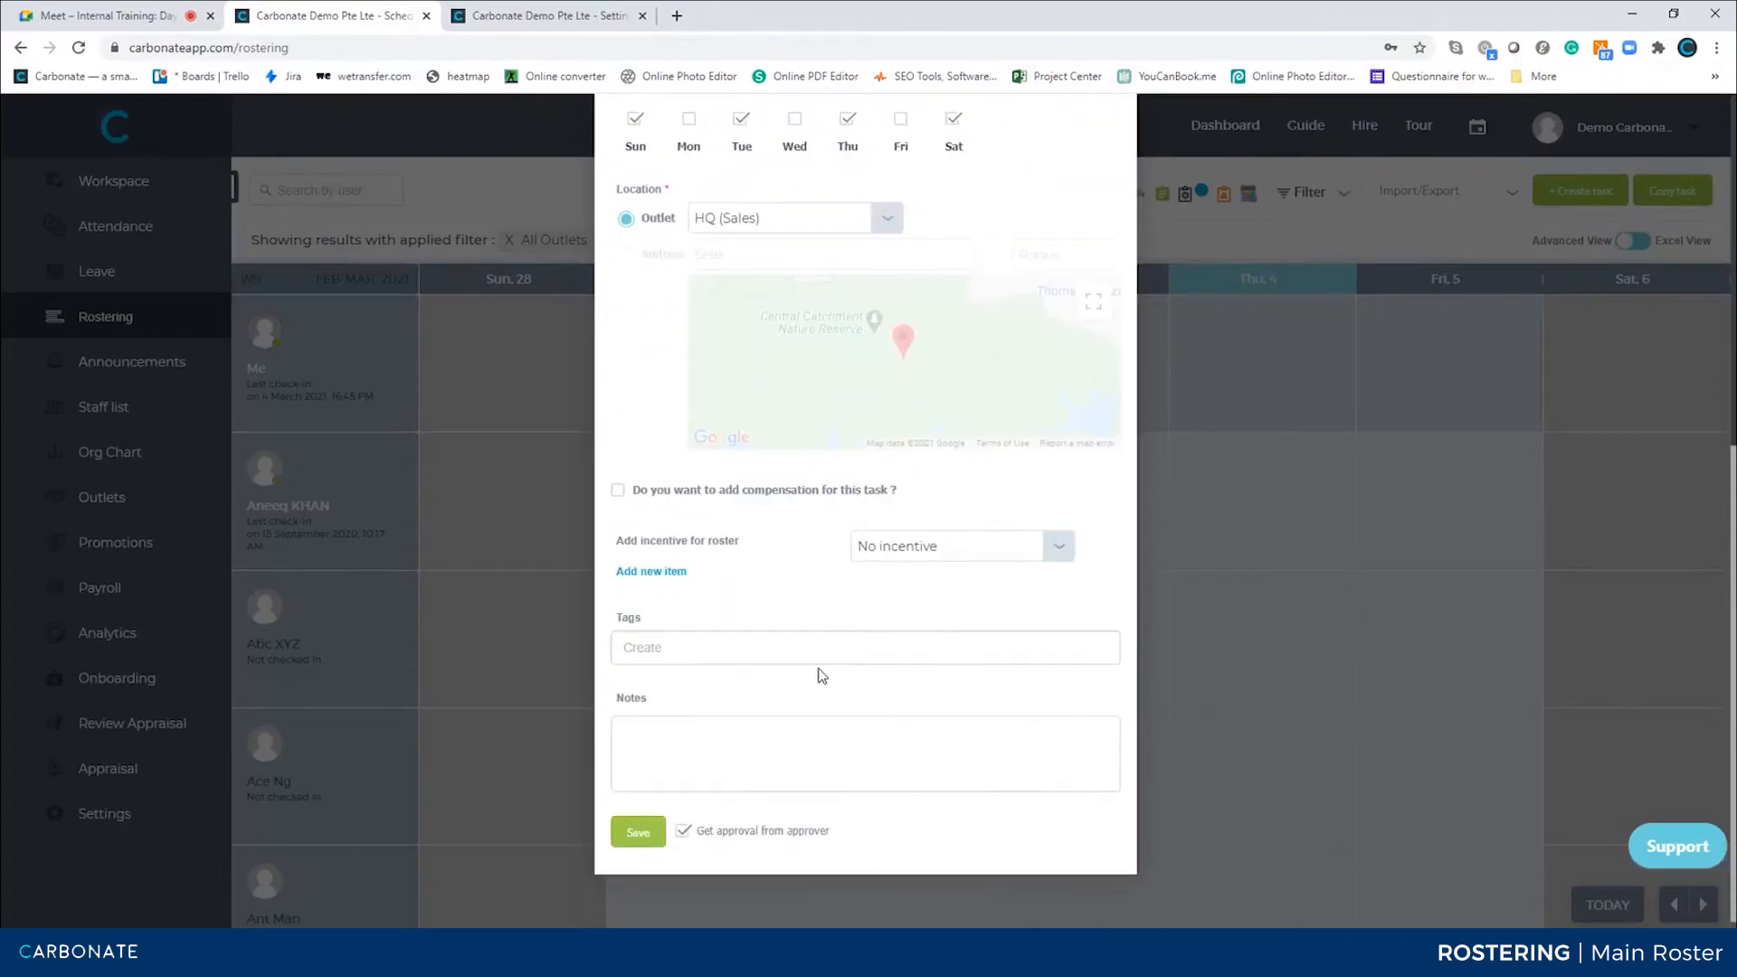
click(628, 257)
click(765, 254)
scroll(941, 293, up, 5)
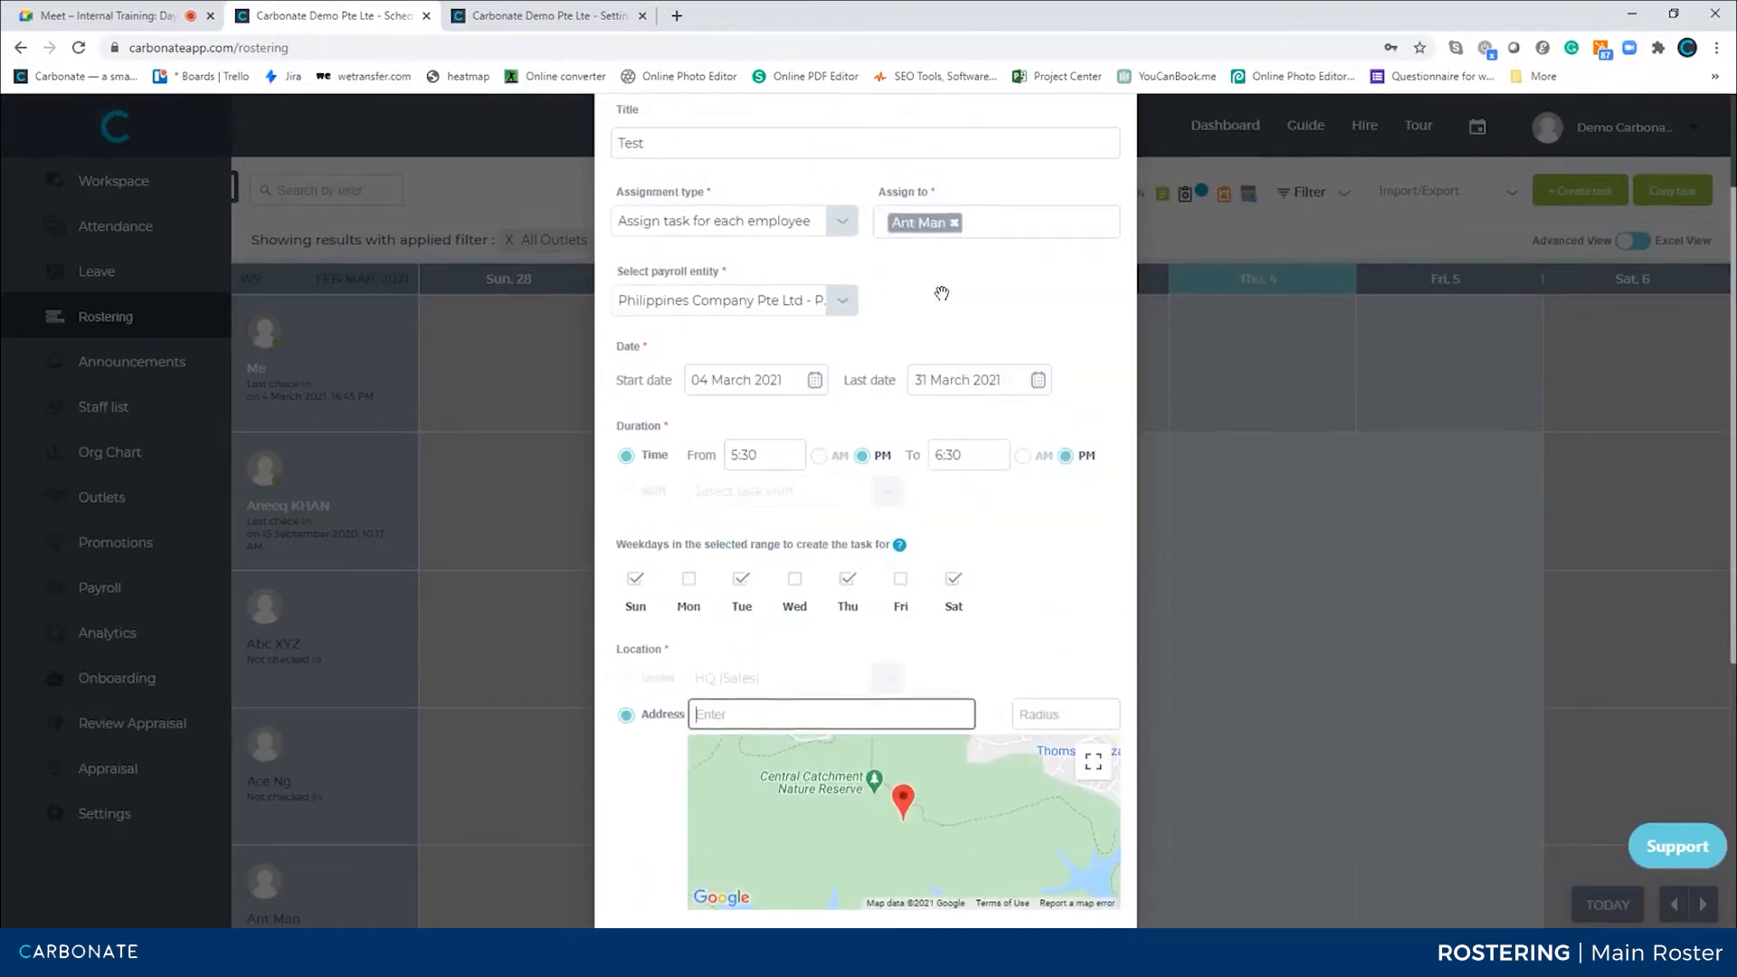
Set the task location back to the HQ (Sales) outlet
click(1013, 226)
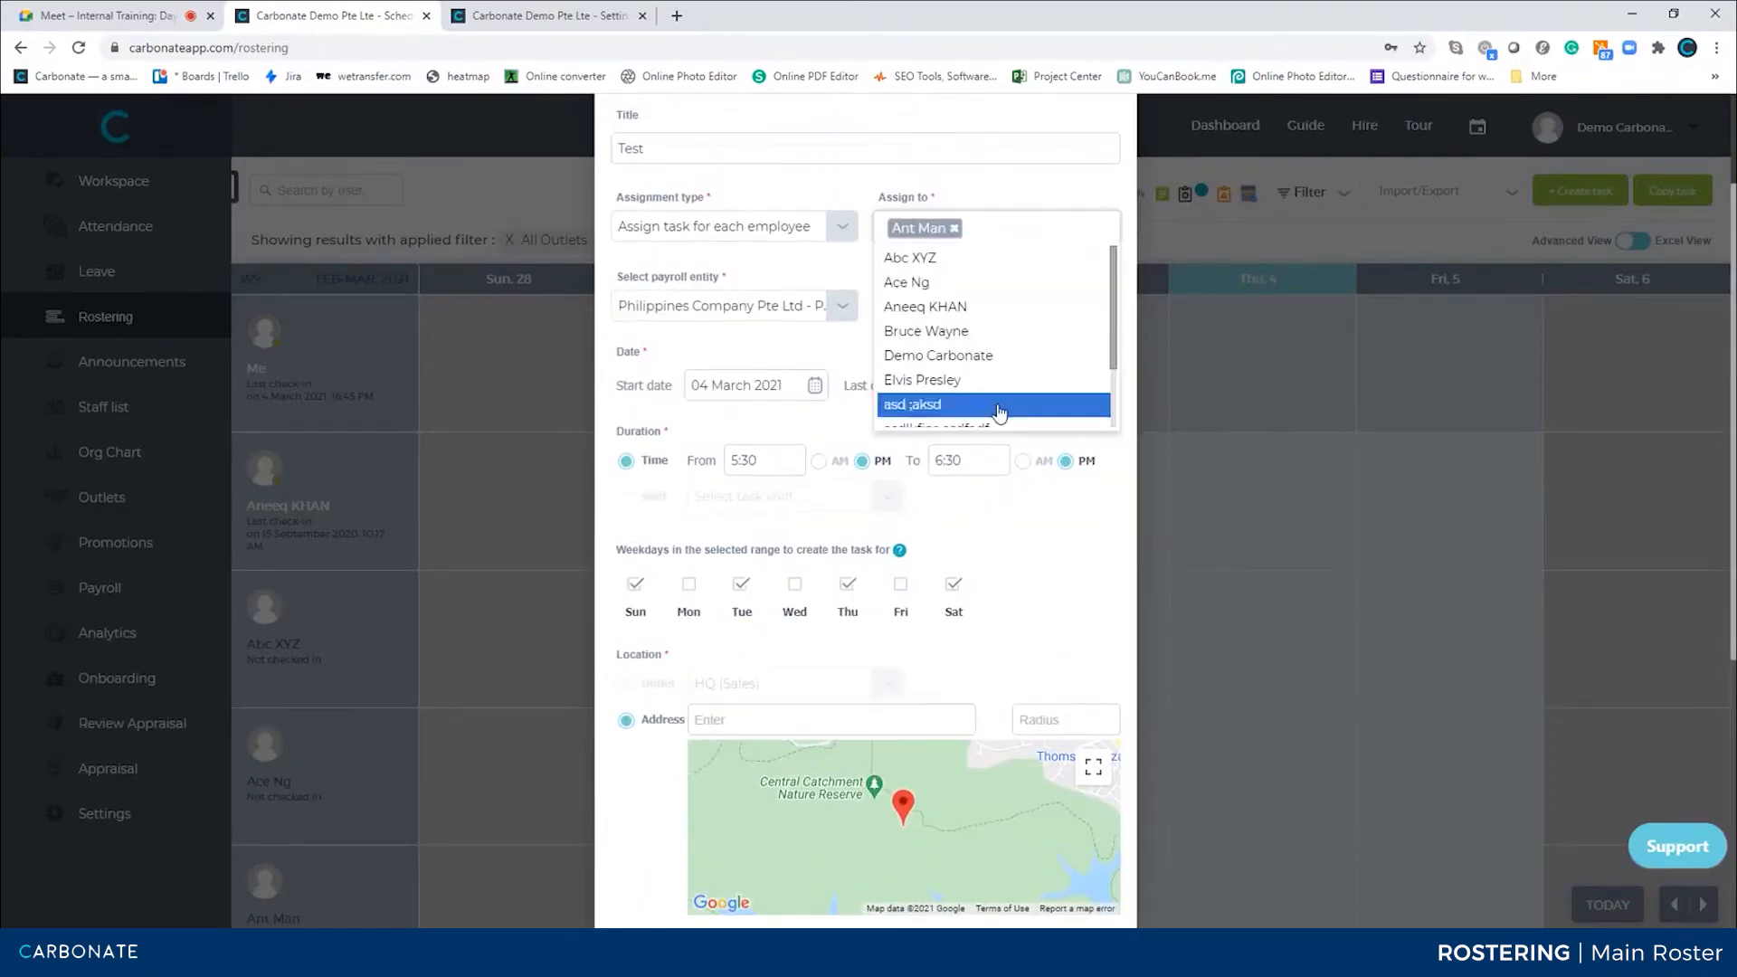
click(1018, 635)
click(736, 723)
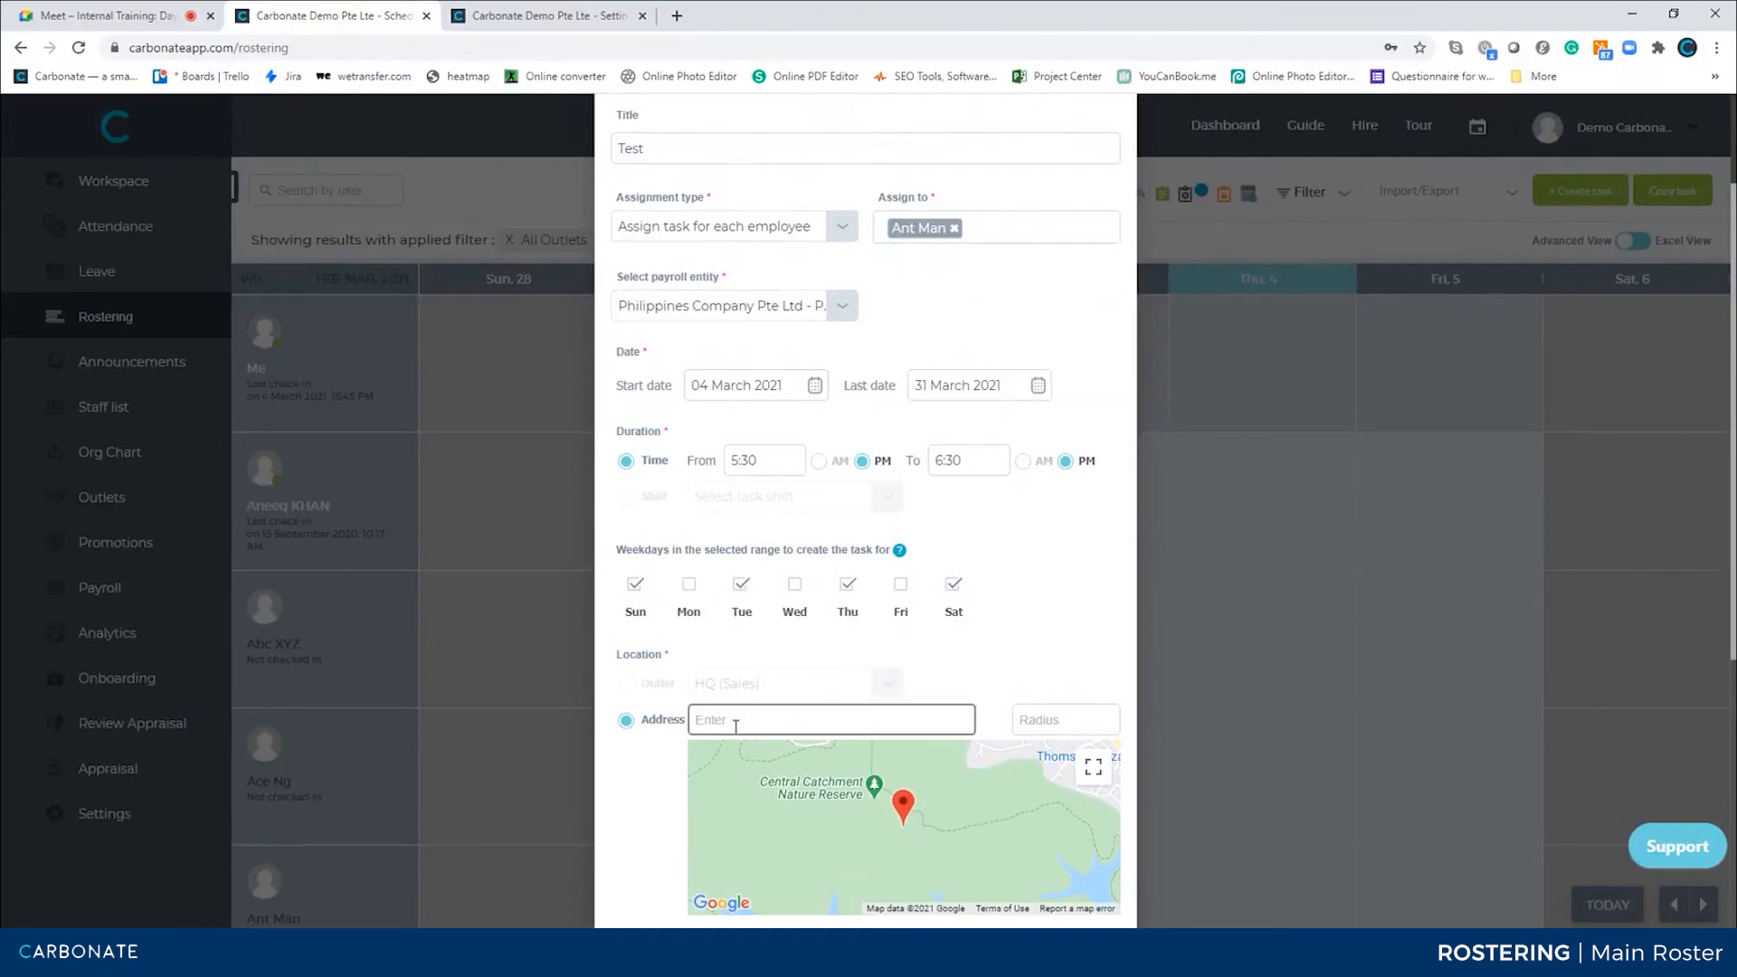
scroll(736, 723, down, 2)
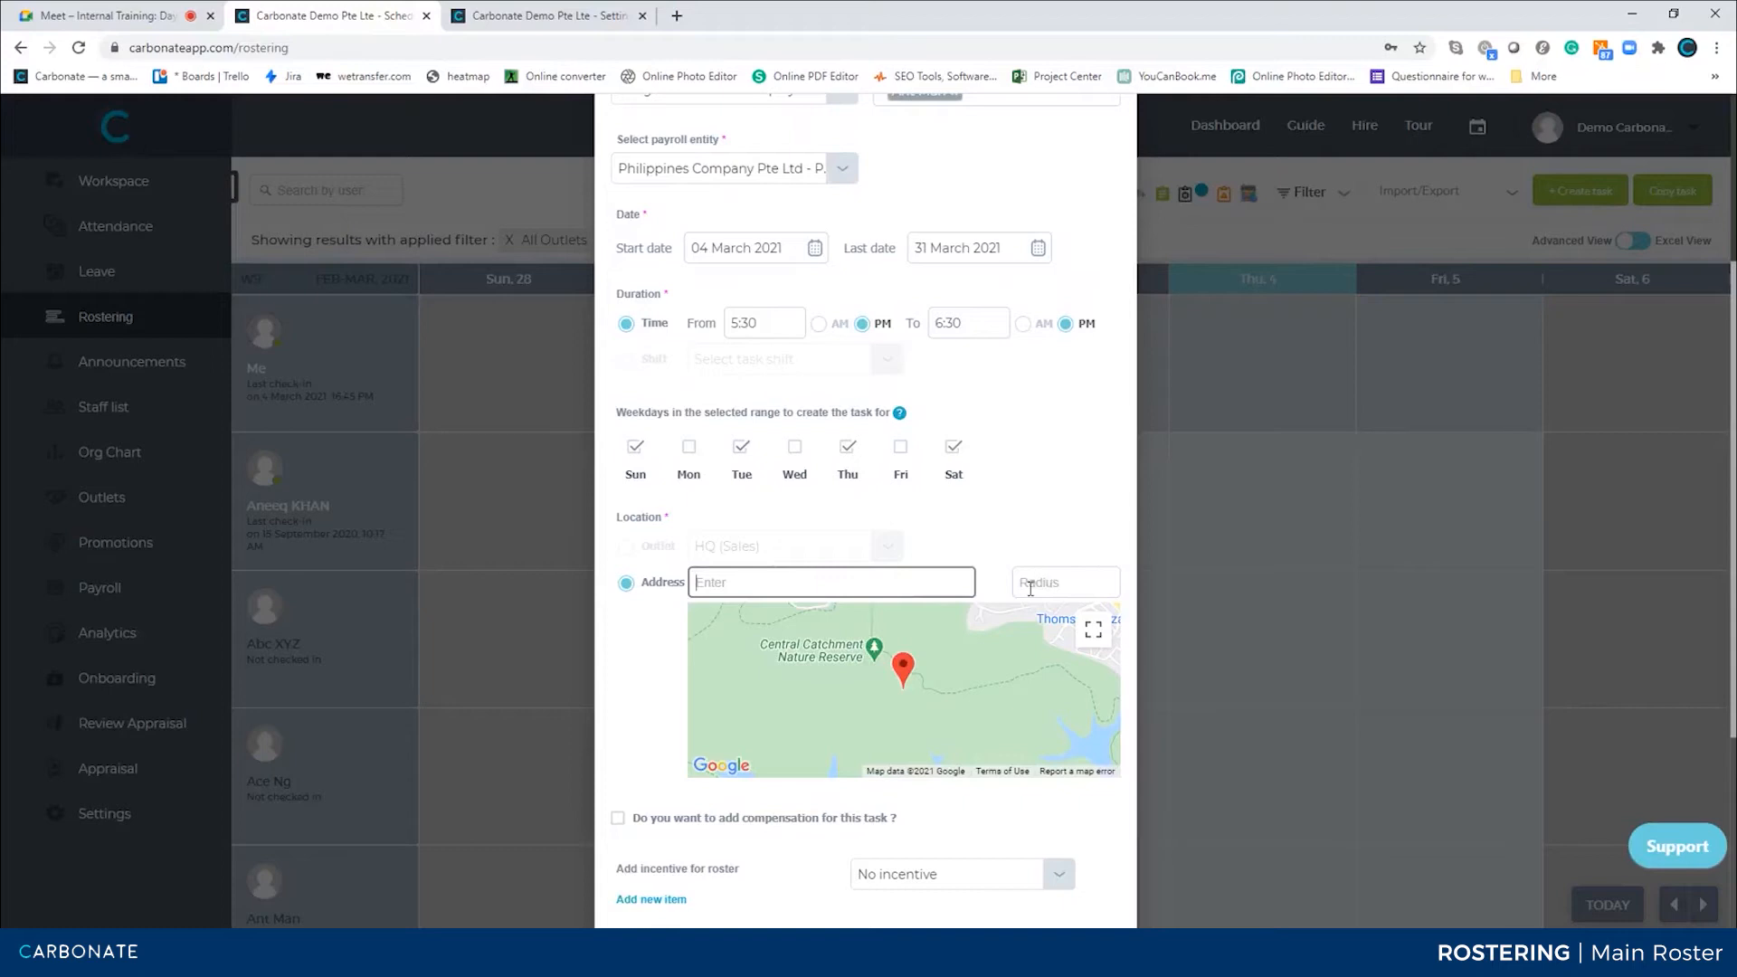
scroll(1029, 579, down, 2)
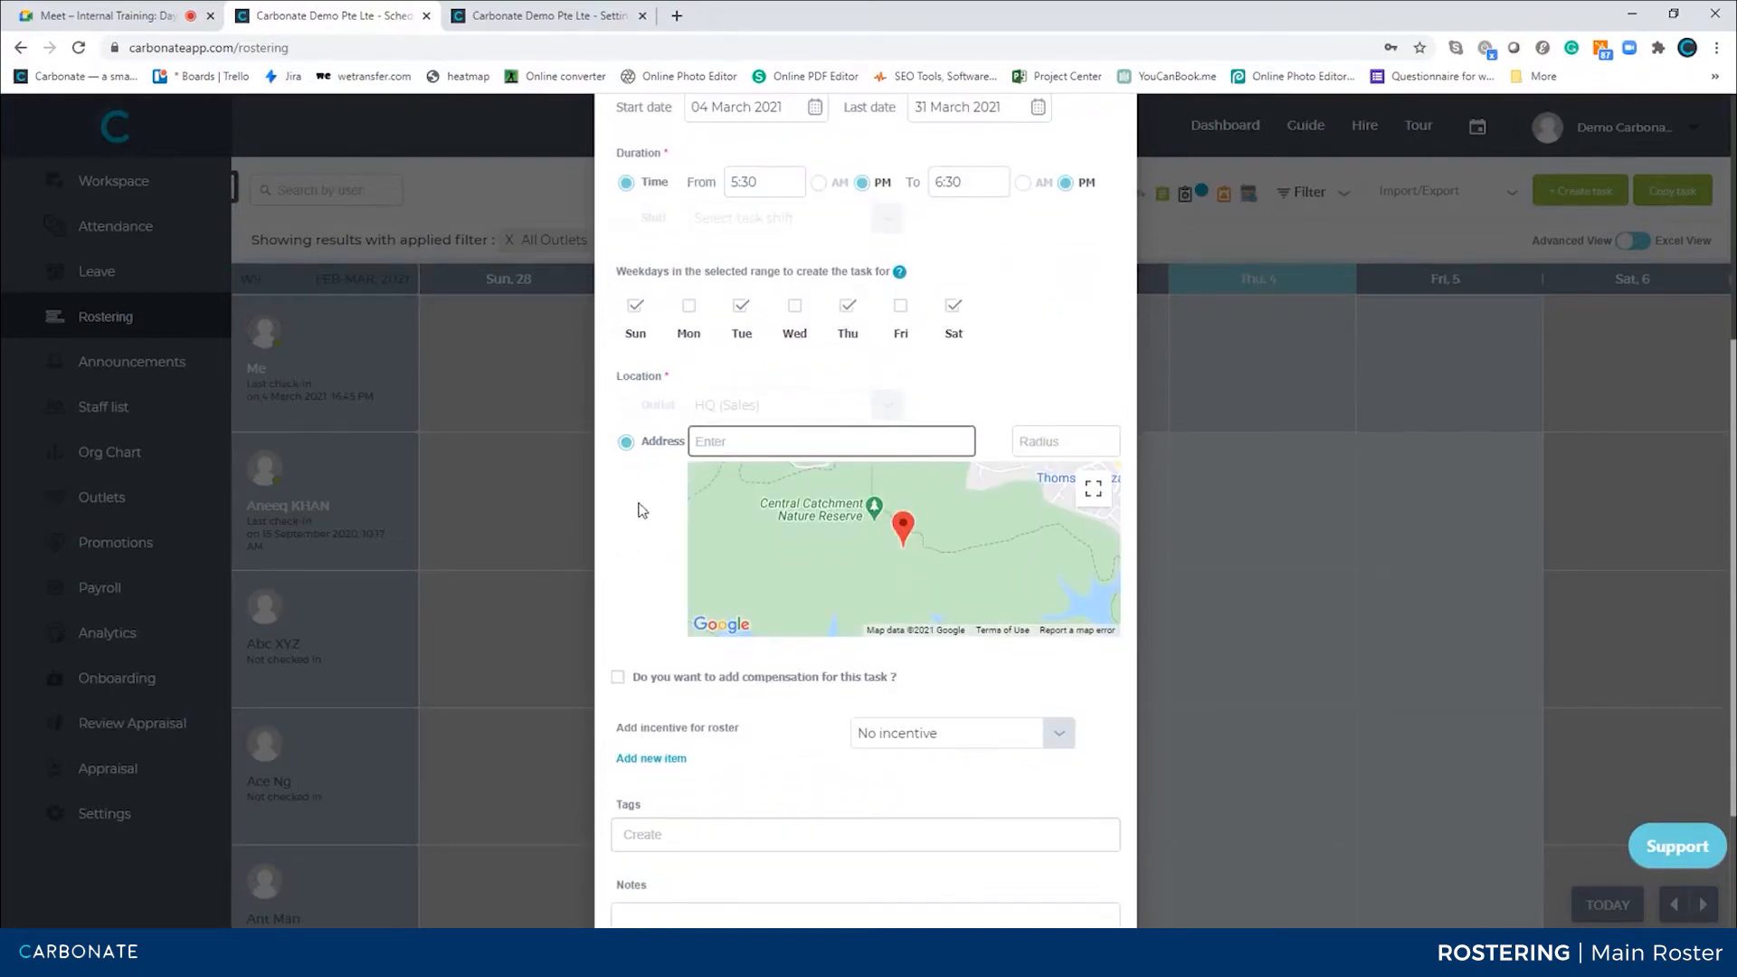
click(626, 405)
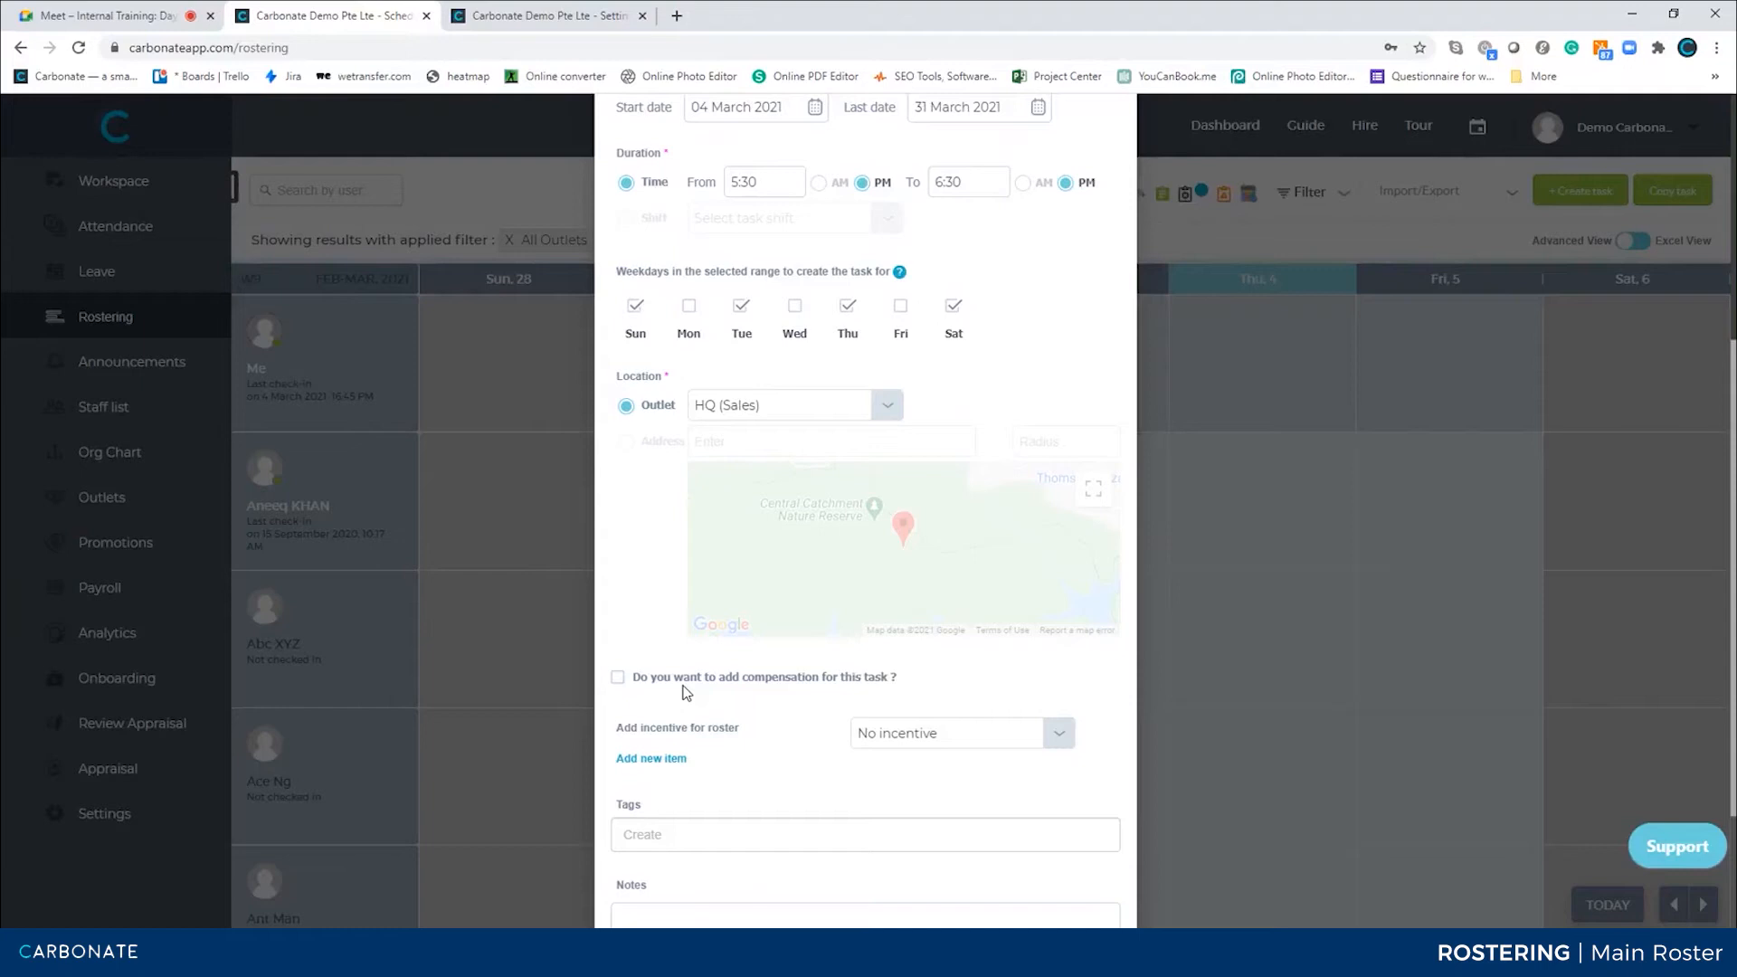
Add a compensation of 15 to the task, paid for each day
click(619, 677)
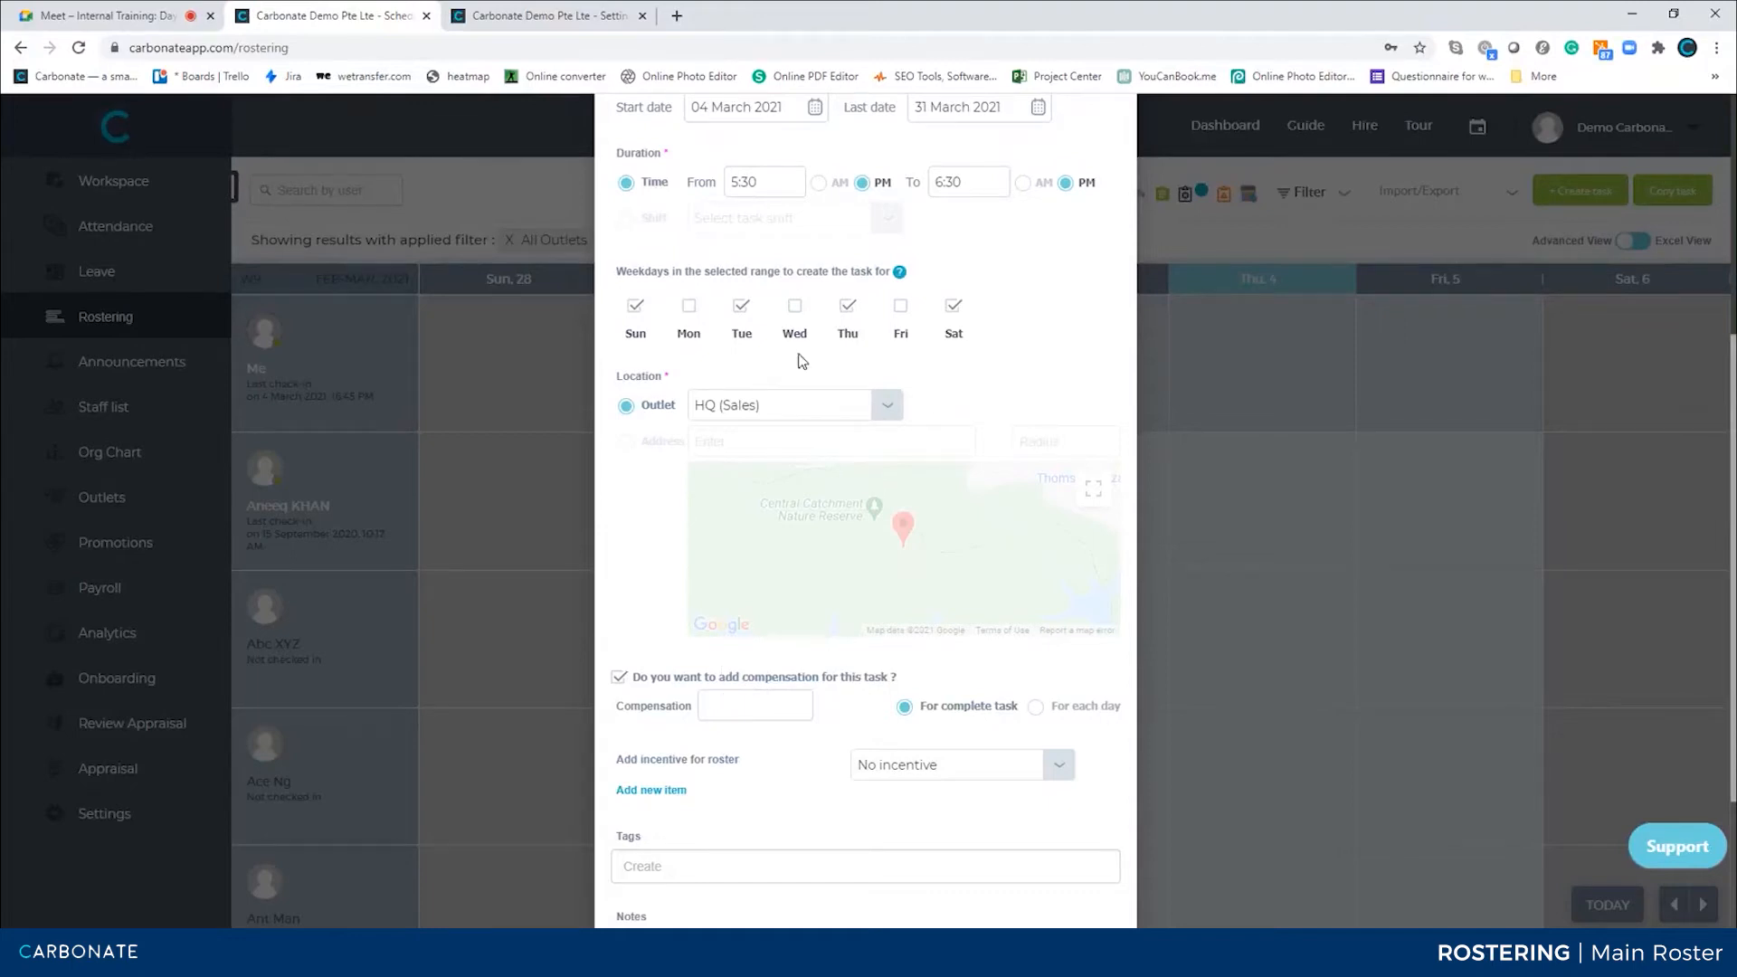
click(749, 711)
click(954, 674)
scroll(868, 471, up, 1)
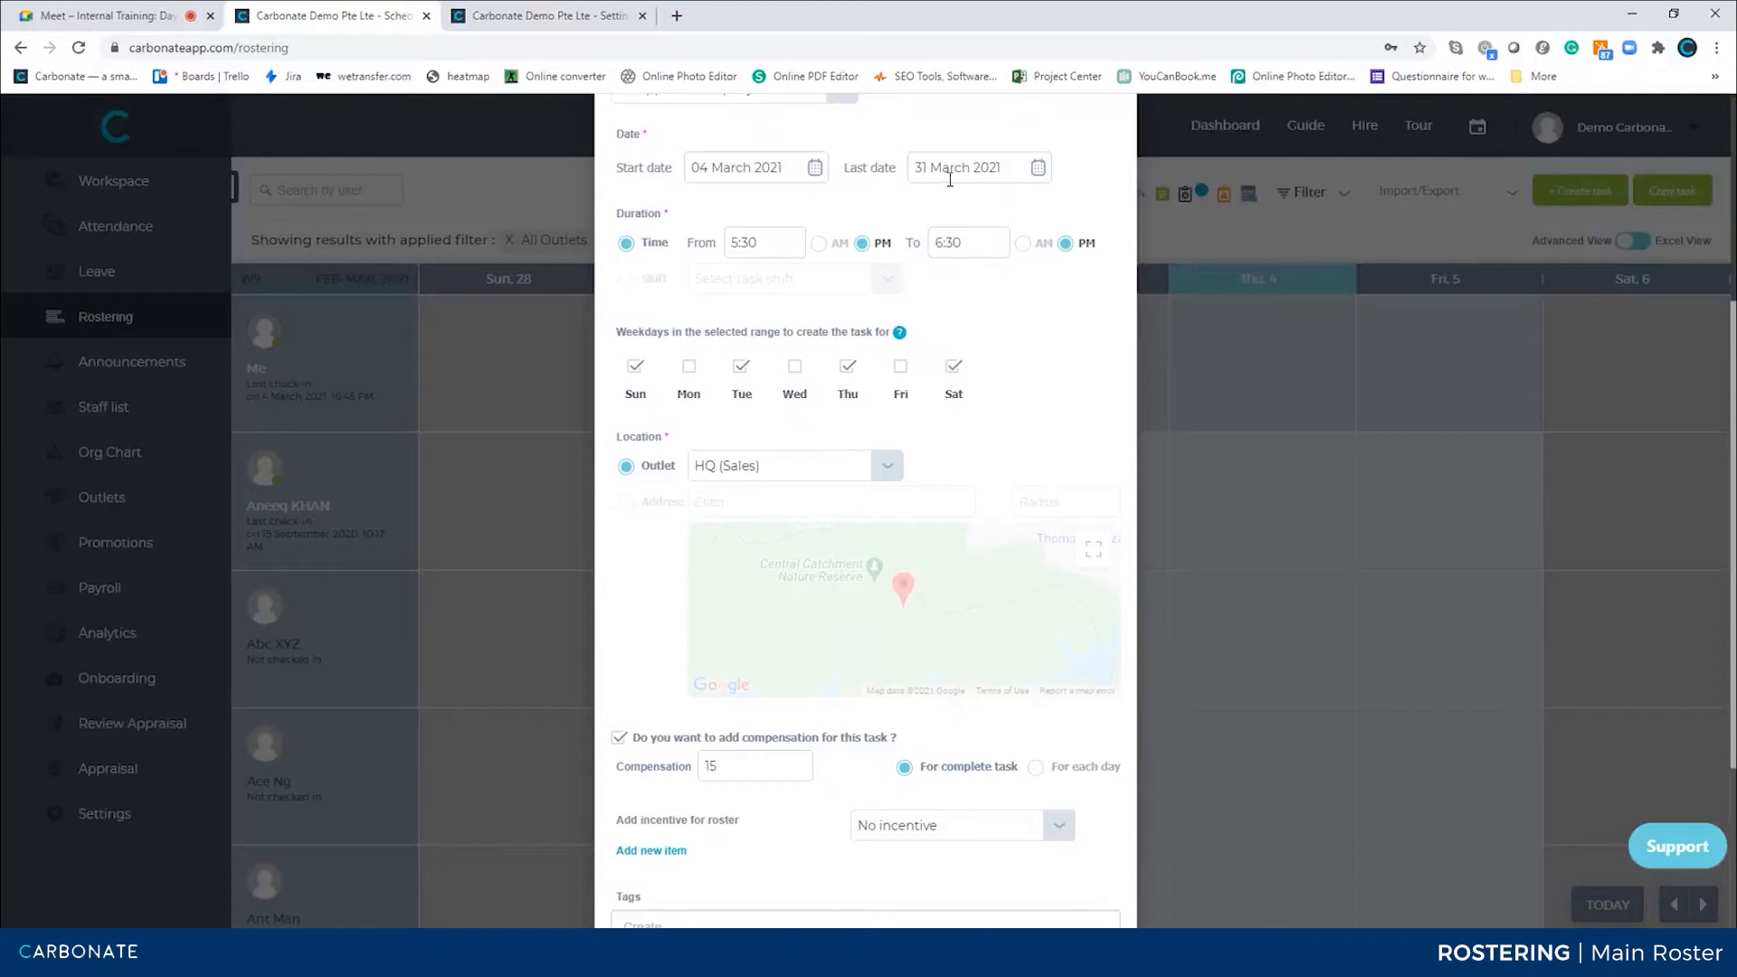
click(1050, 768)
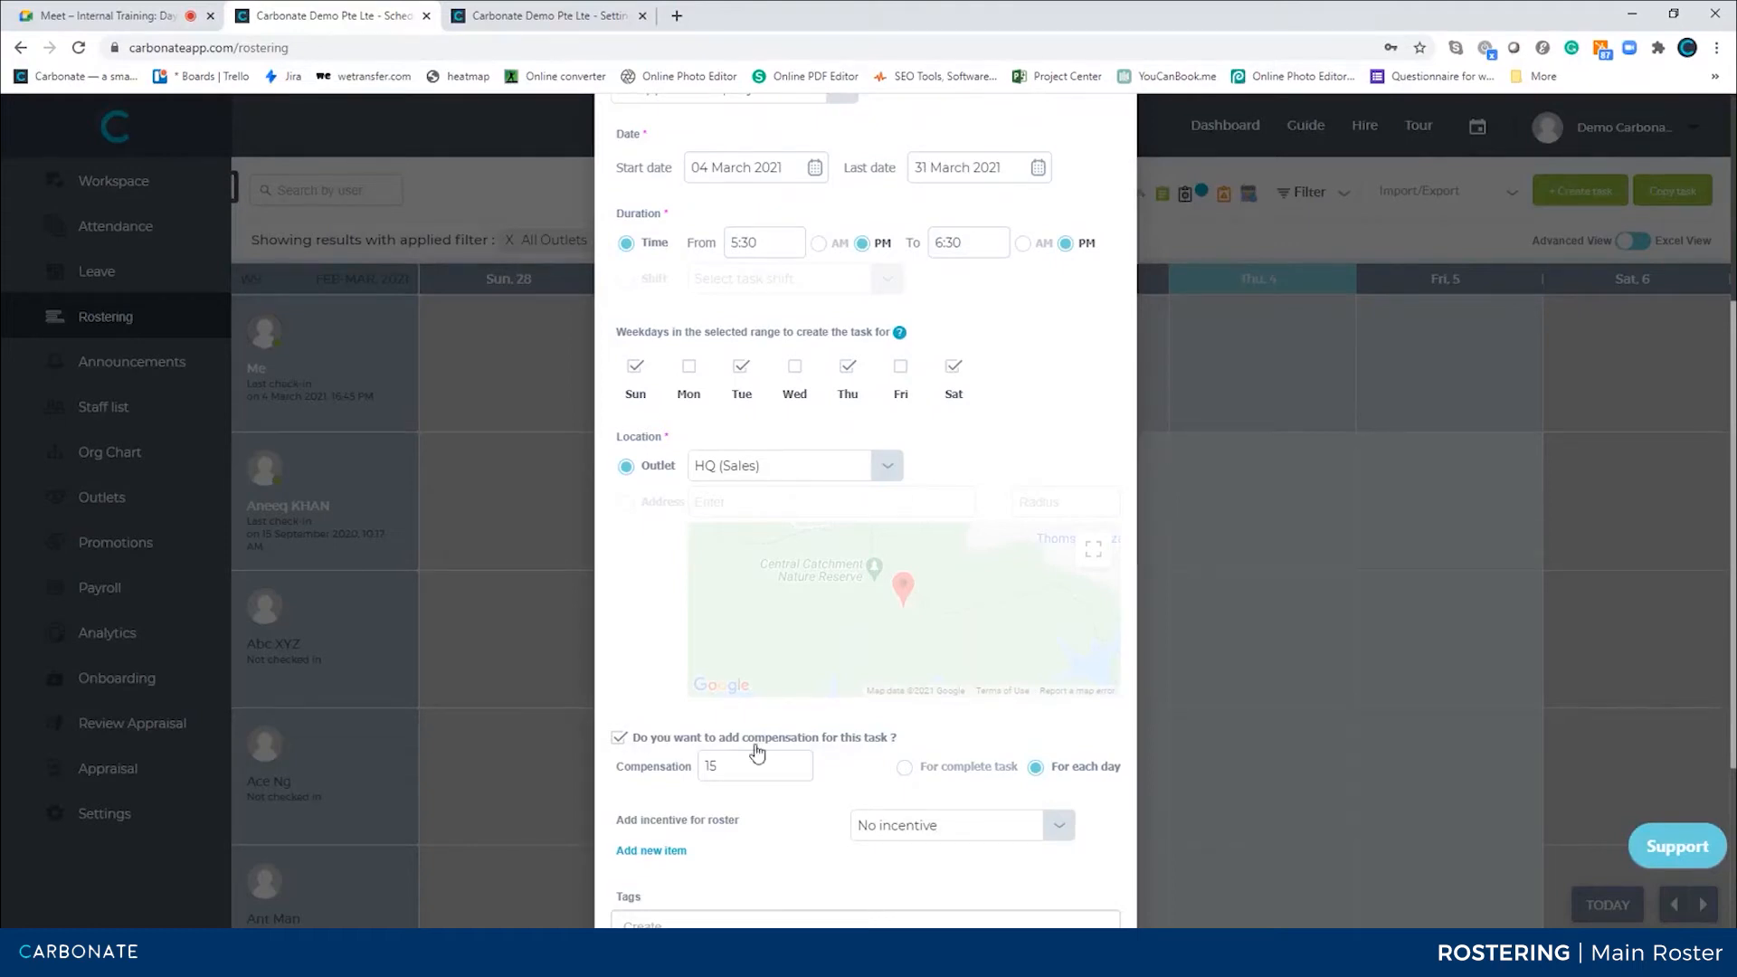
Review the incentives defined in the roster settings, then return to the task form
scroll(825, 771, down, 2)
click(960, 685)
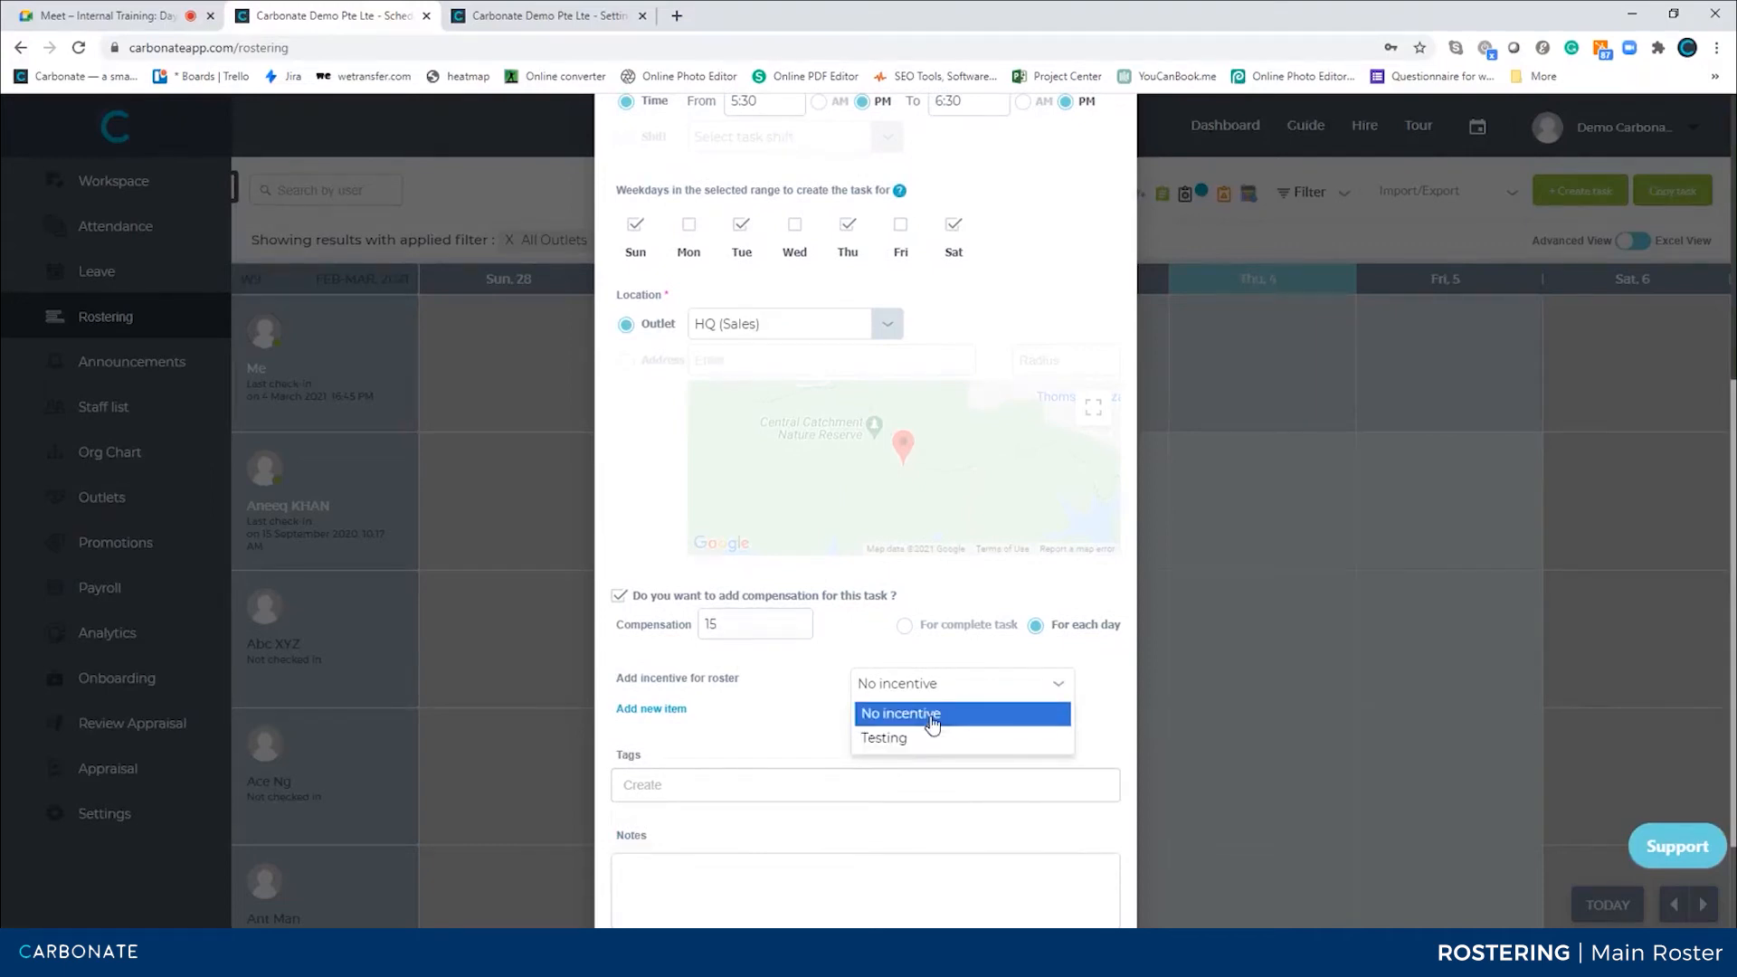
click(551, 16)
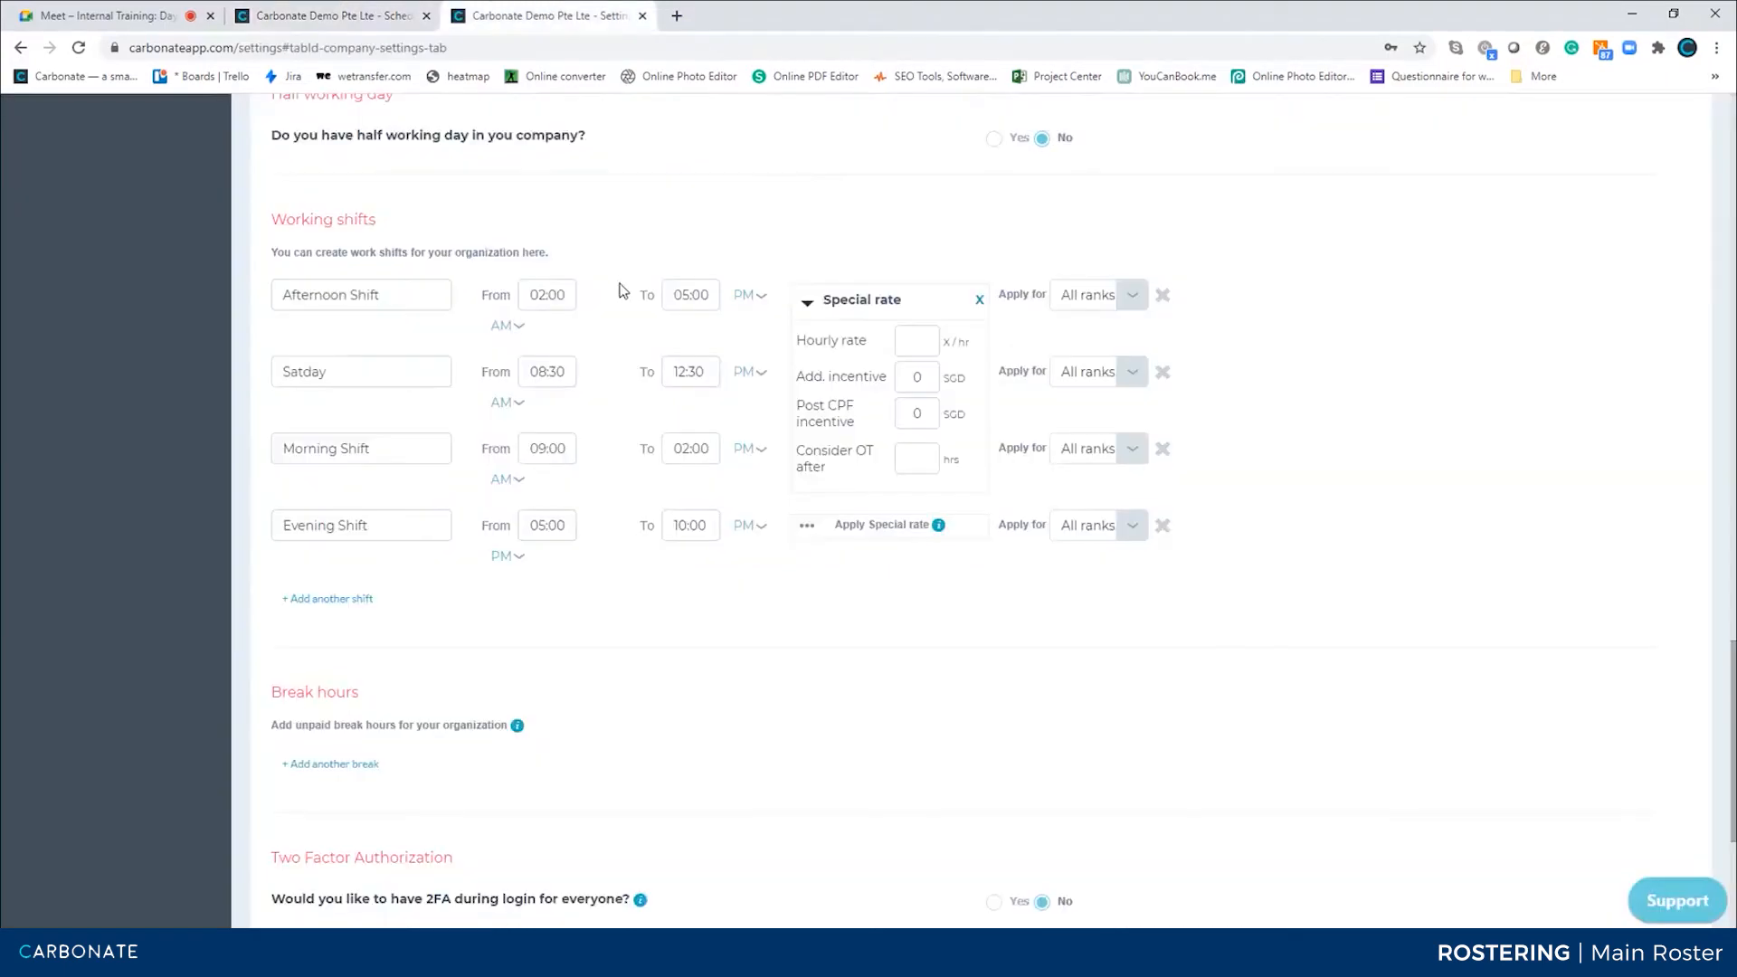
scroll(620, 283, up, 20)
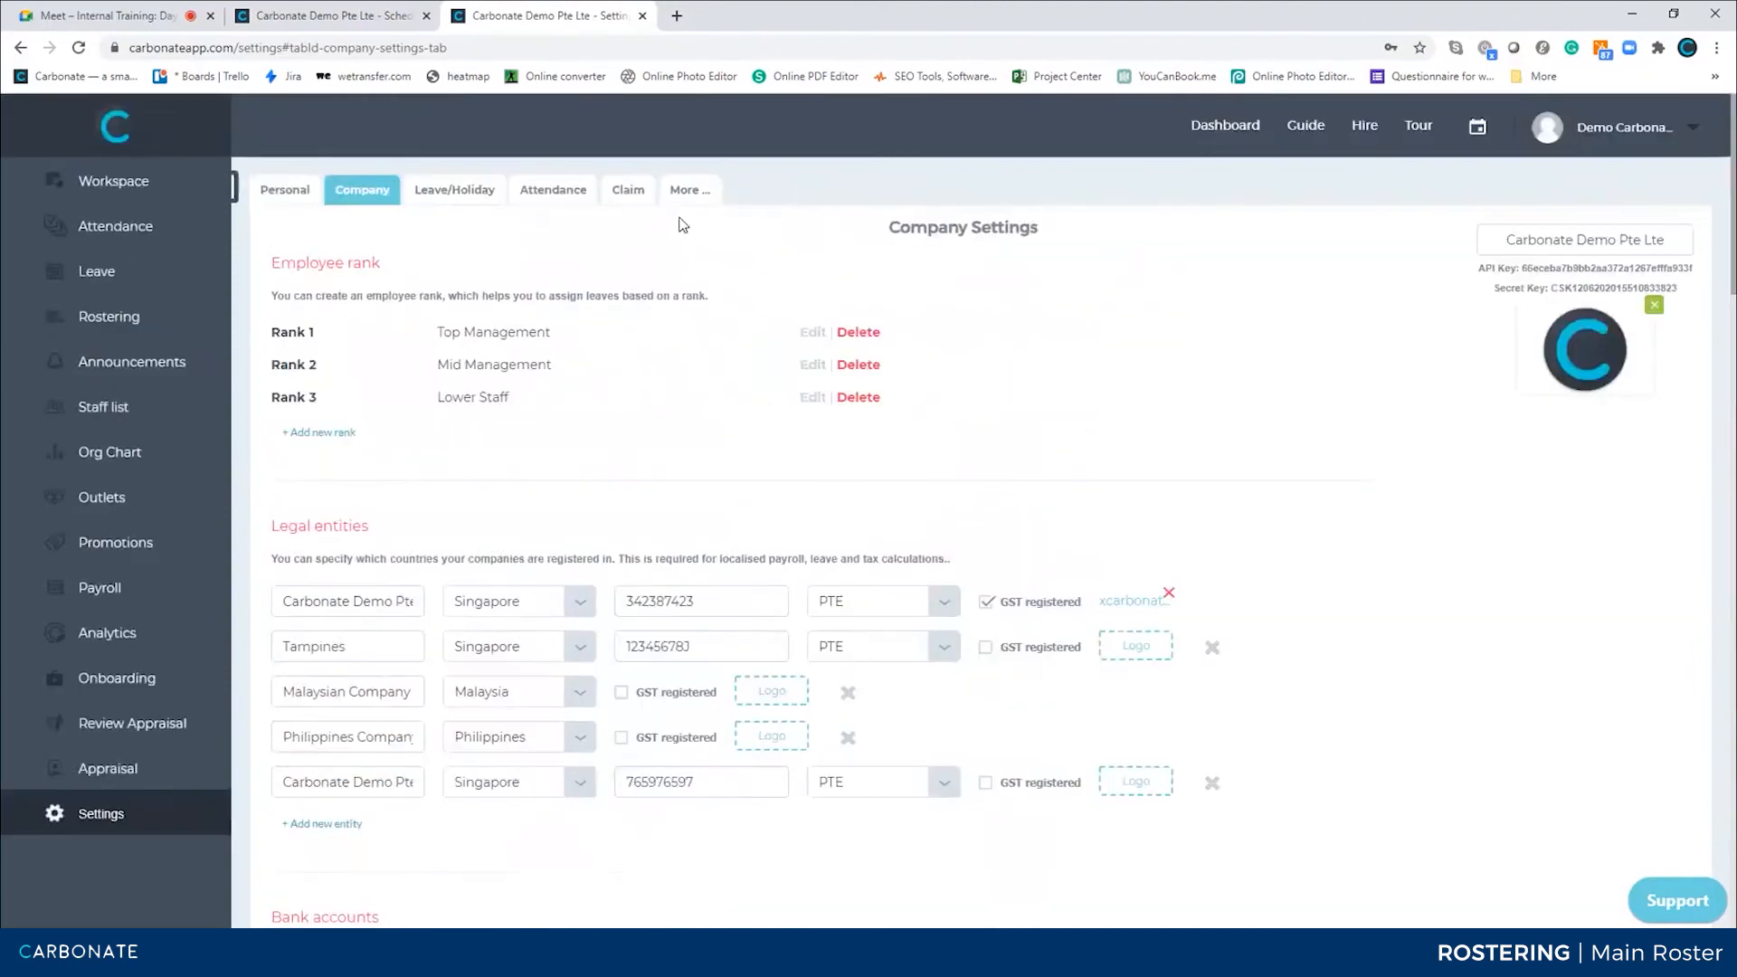
mouse_move(678, 205)
click(689, 251)
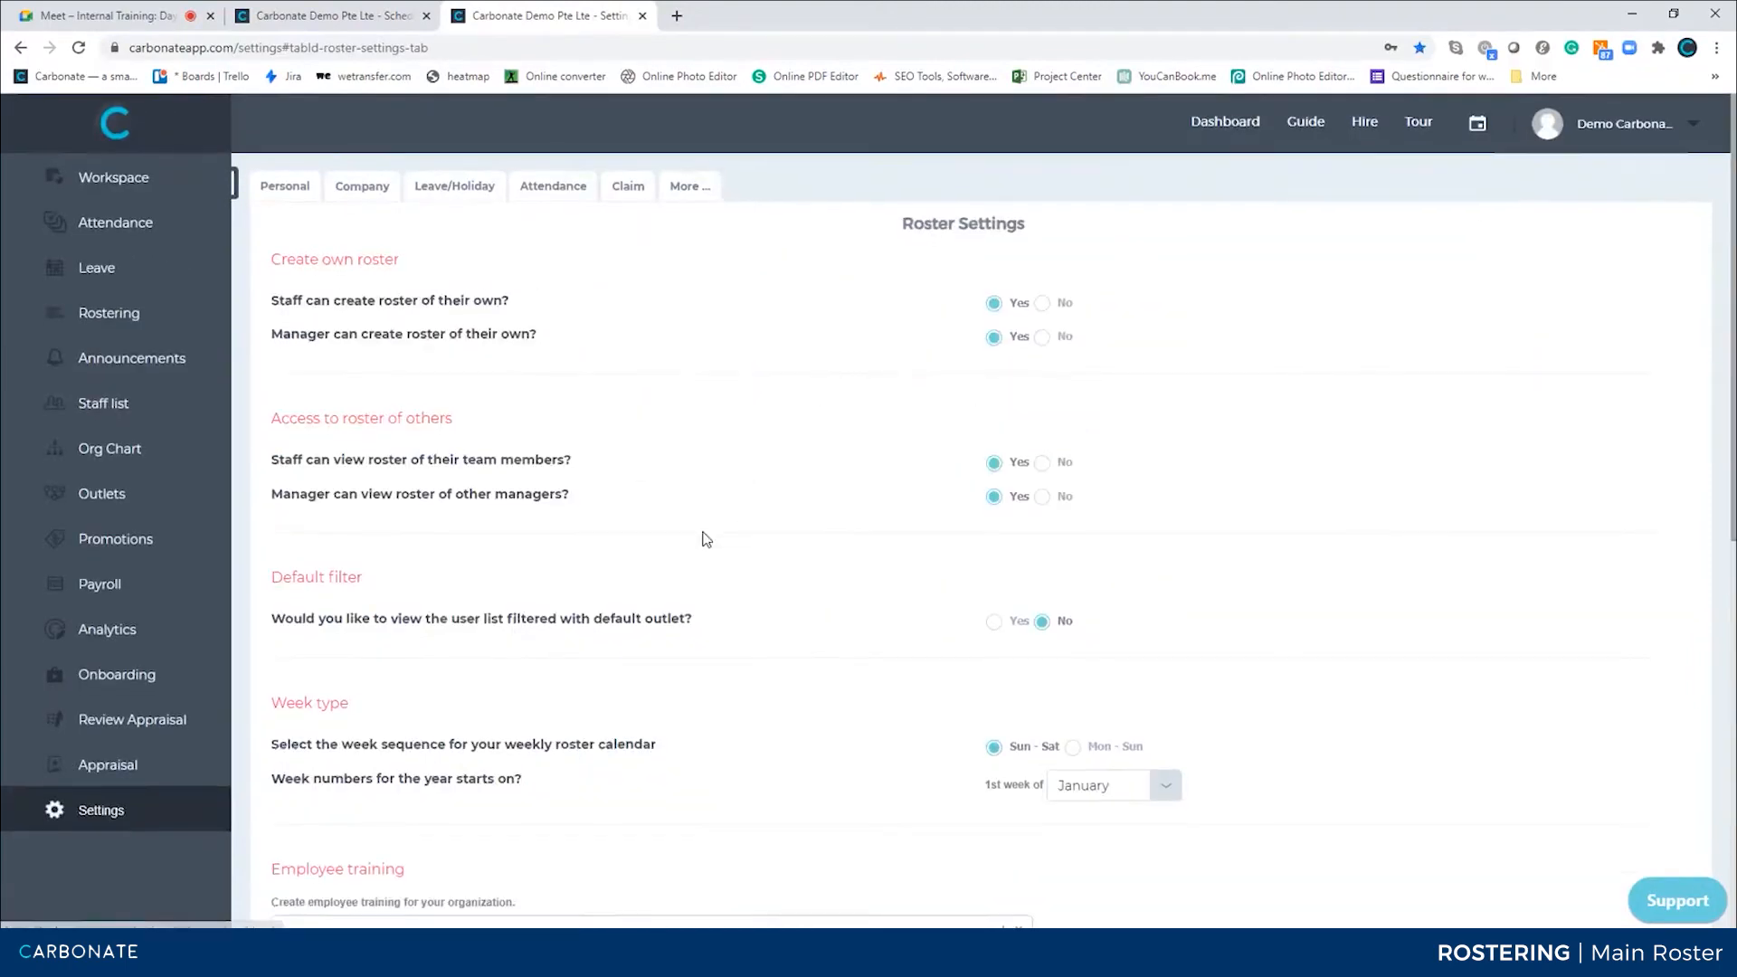
scroll(703, 537, down, 15)
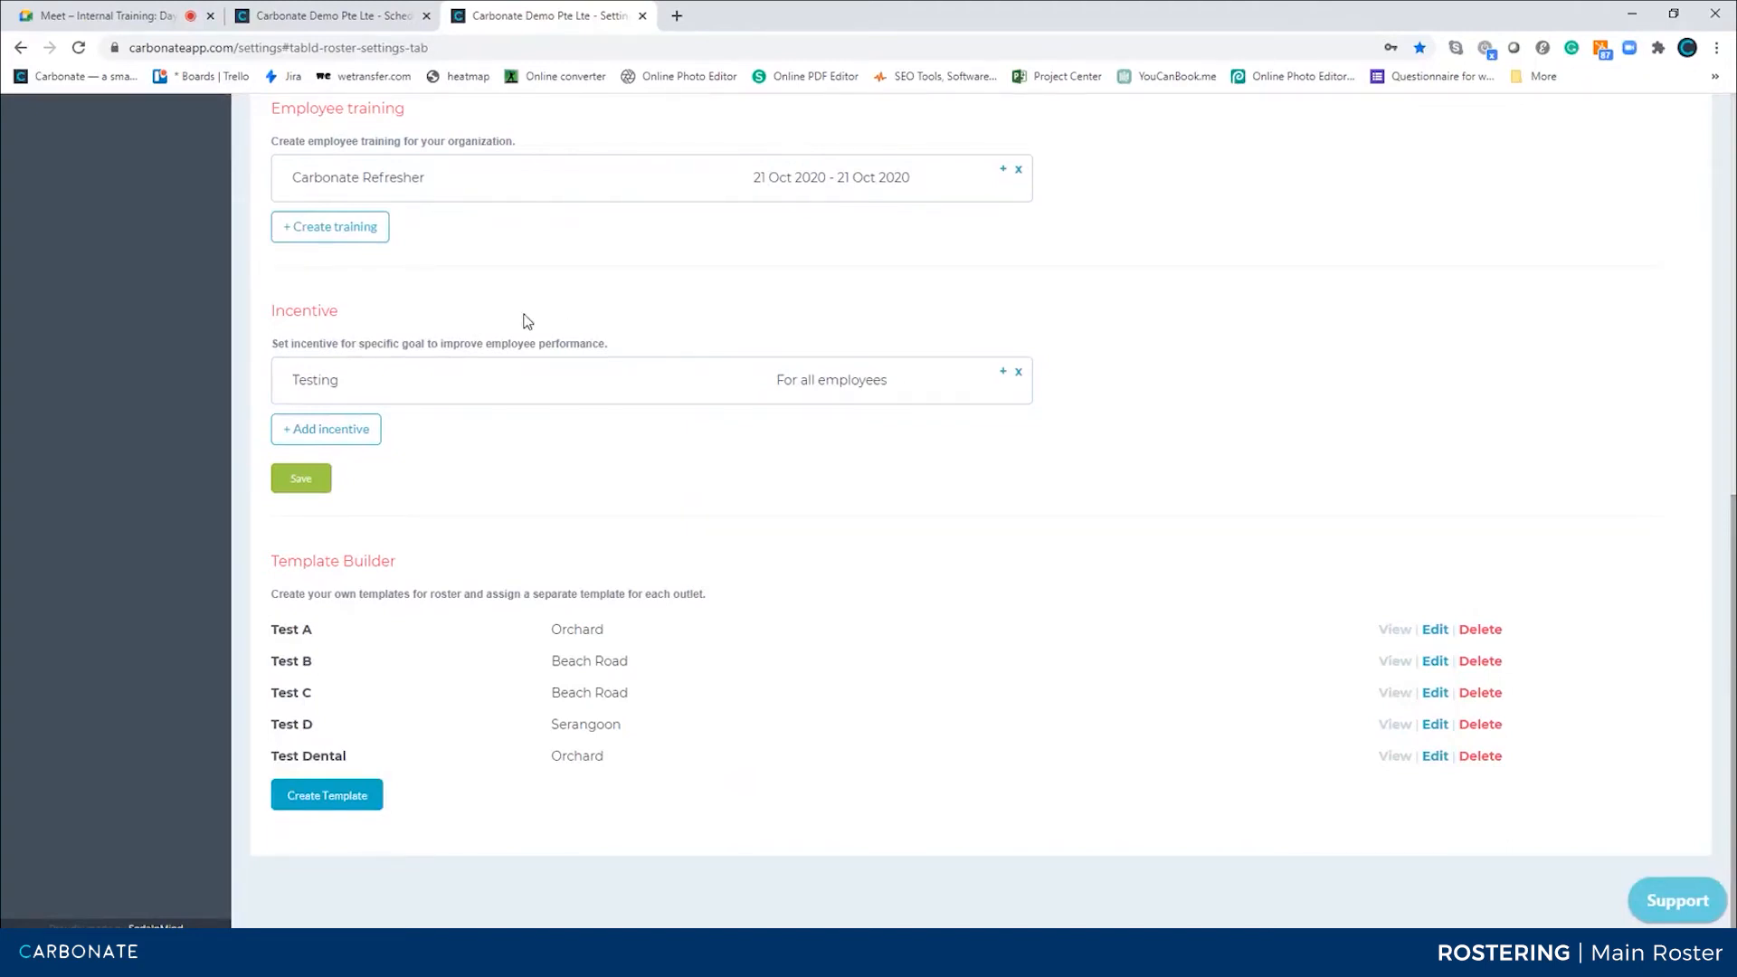
click(321, 16)
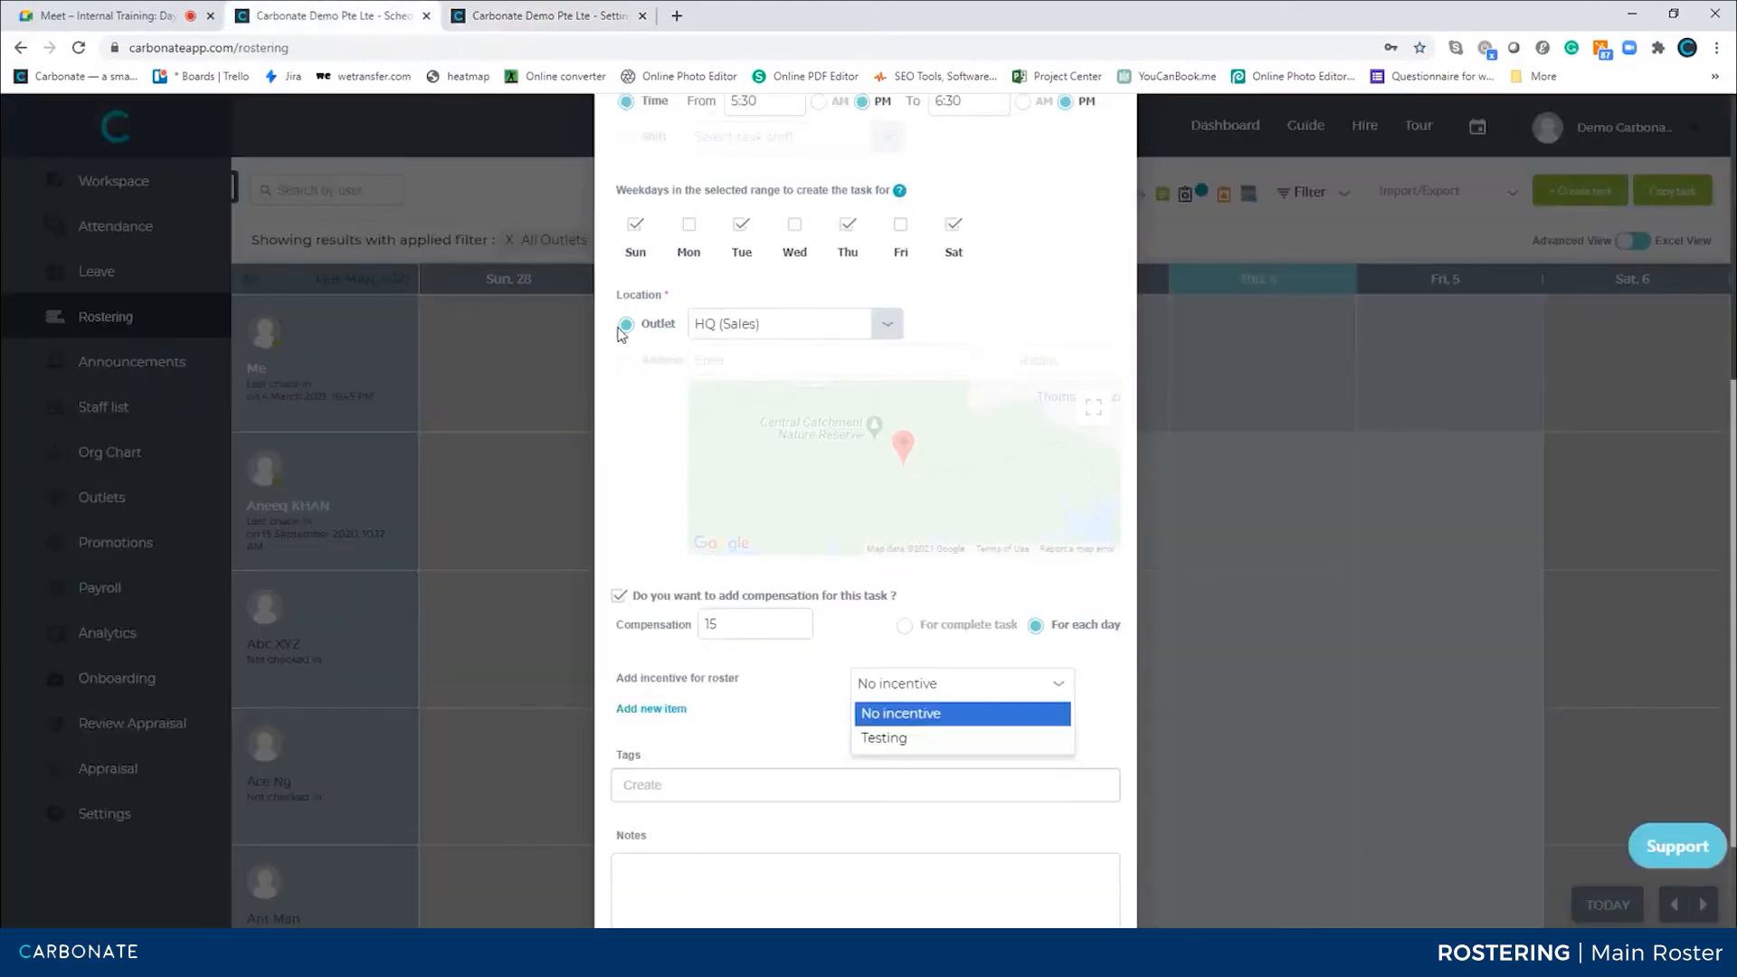
Choose Testing as the roster incentive
click(889, 738)
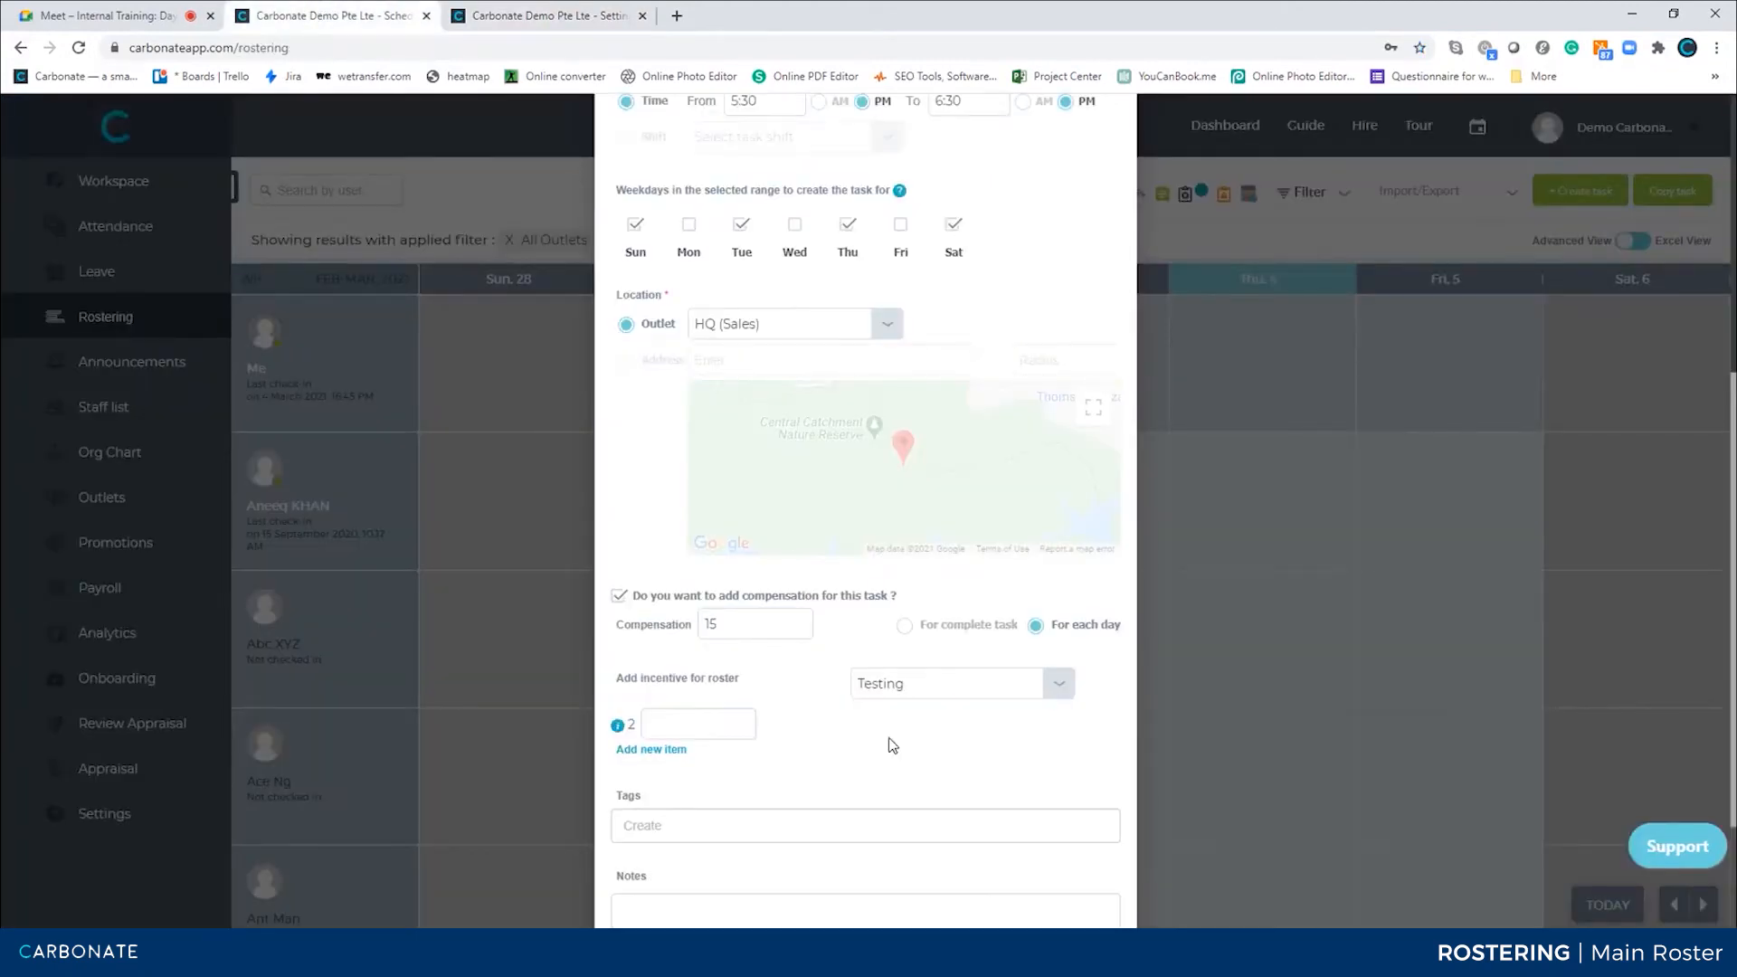
click(673, 729)
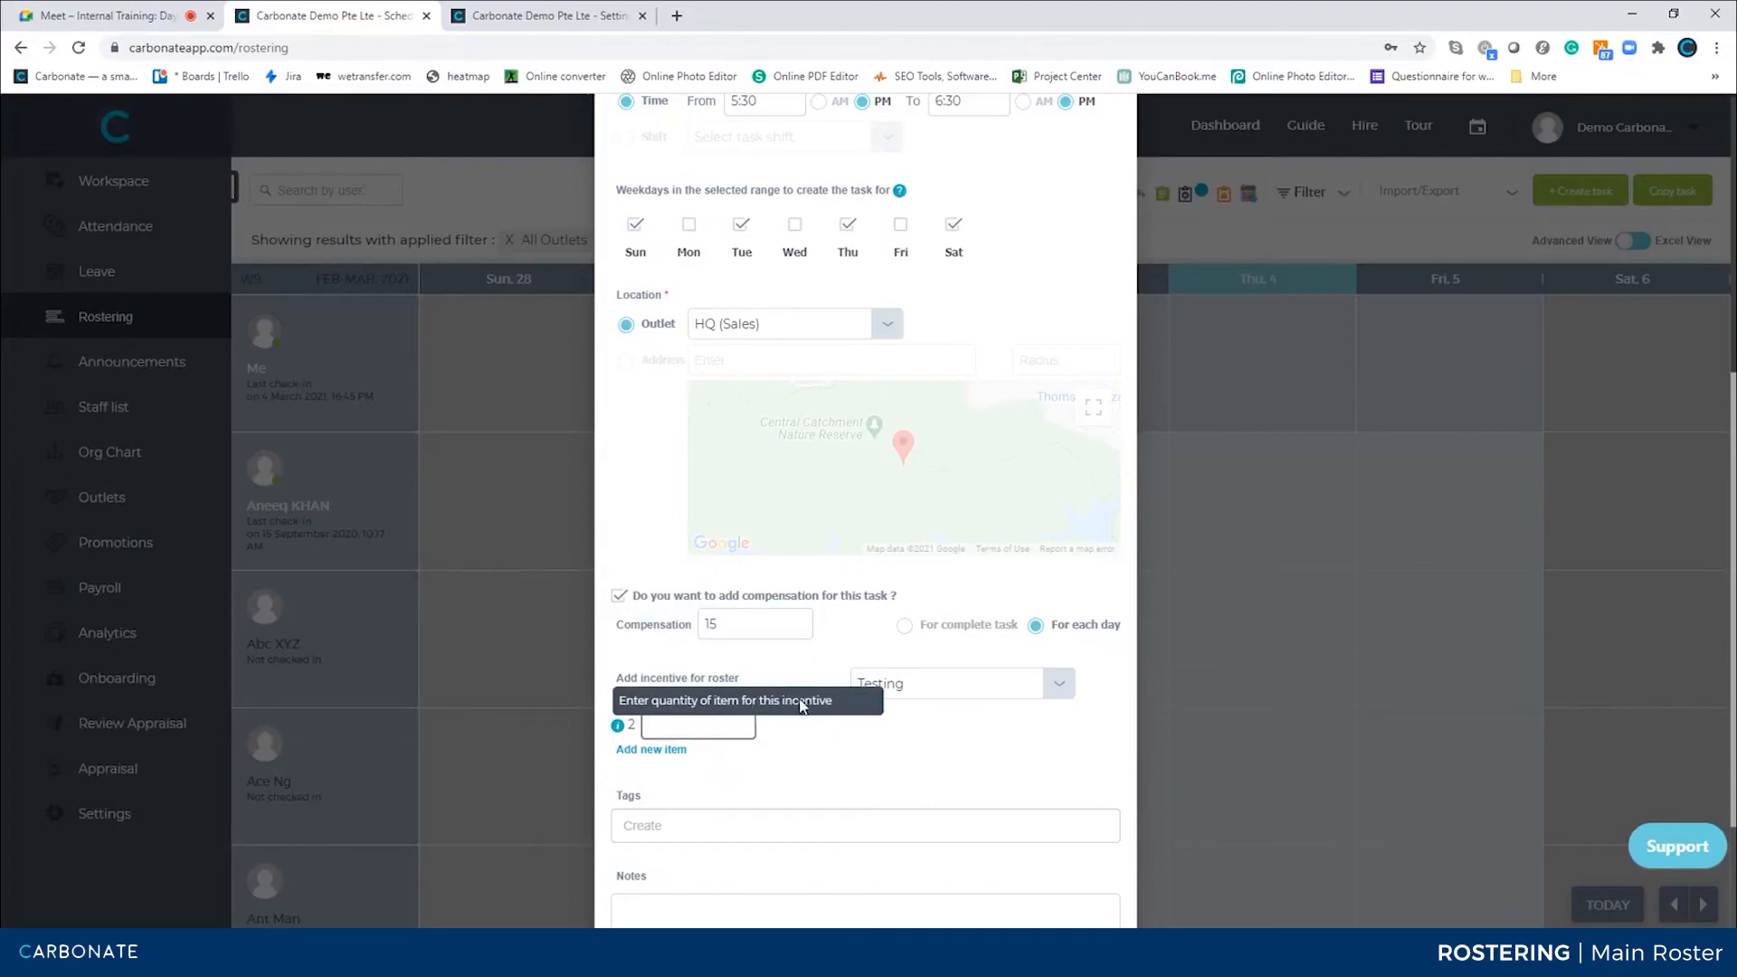
click(808, 757)
click(665, 758)
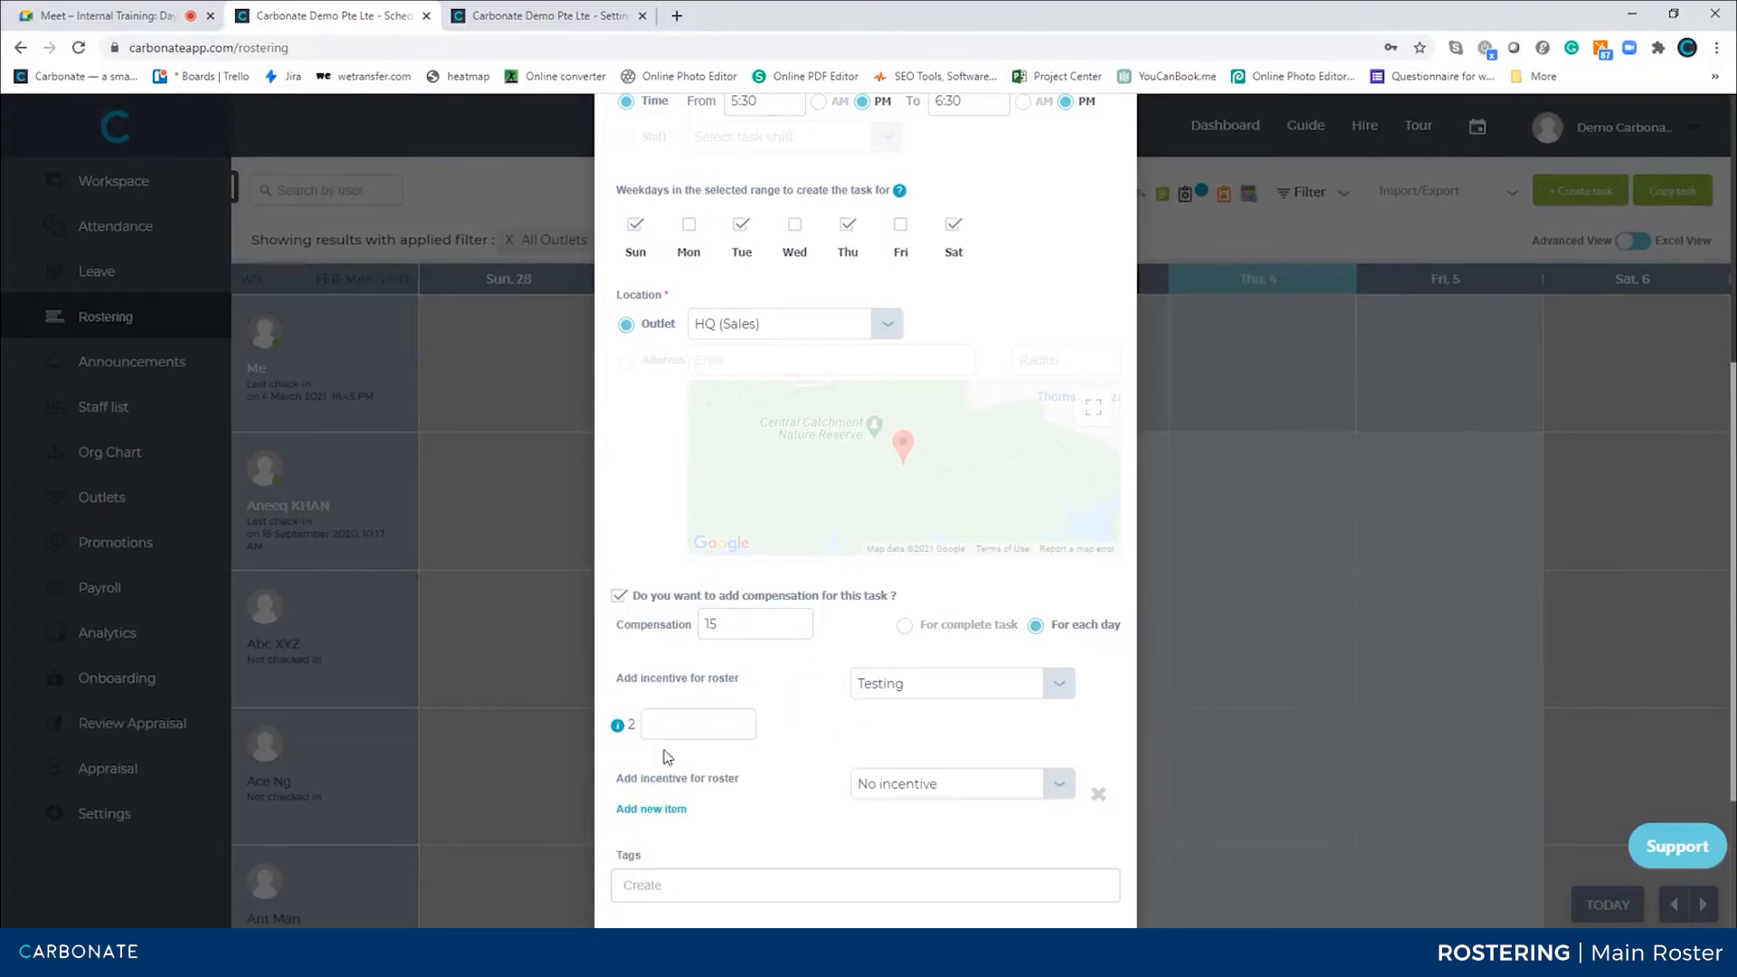
click(915, 789)
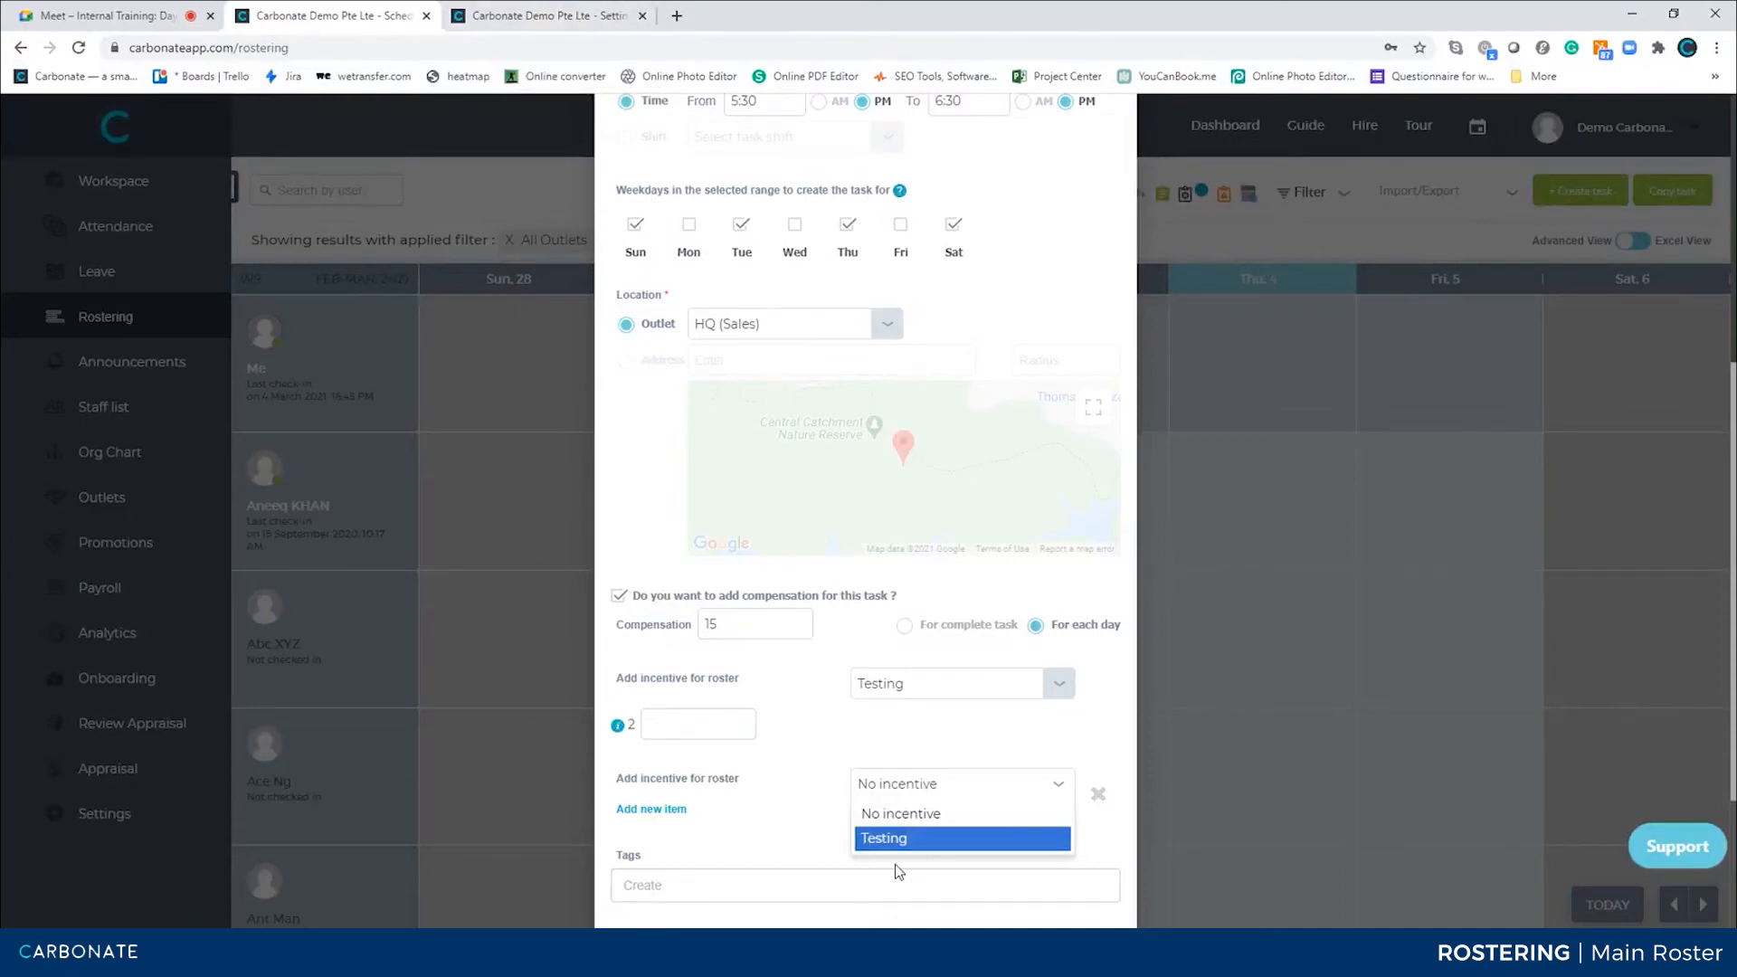
click(1098, 798)
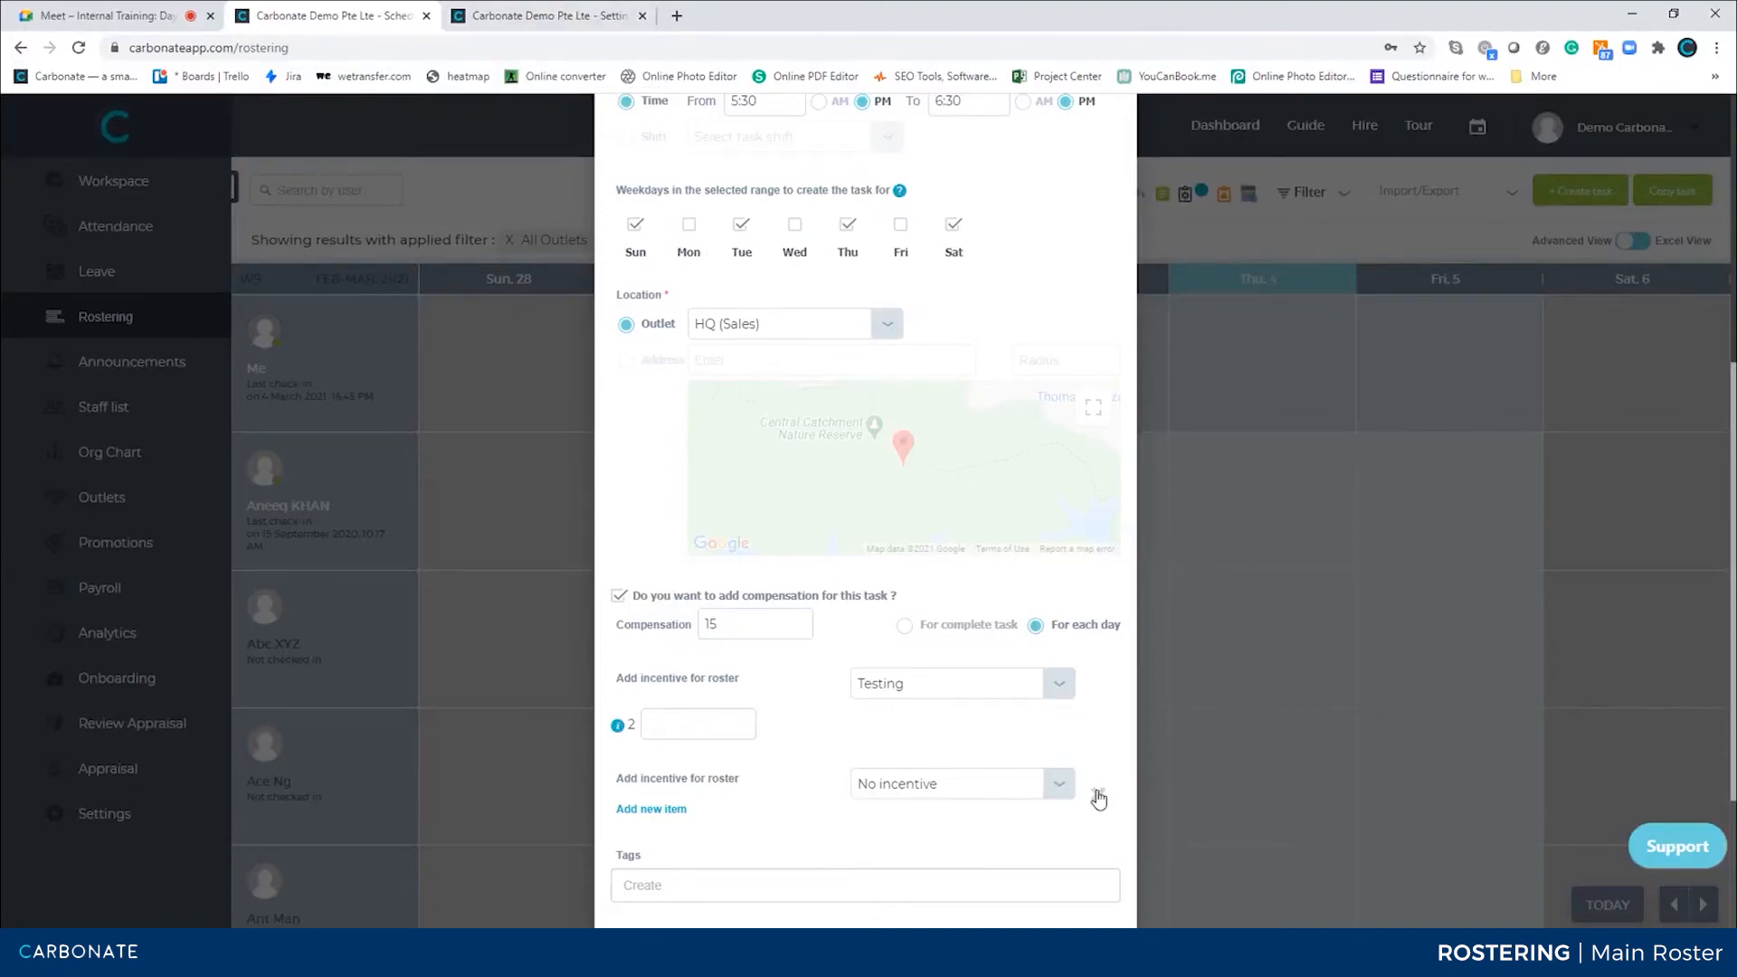
click(1098, 796)
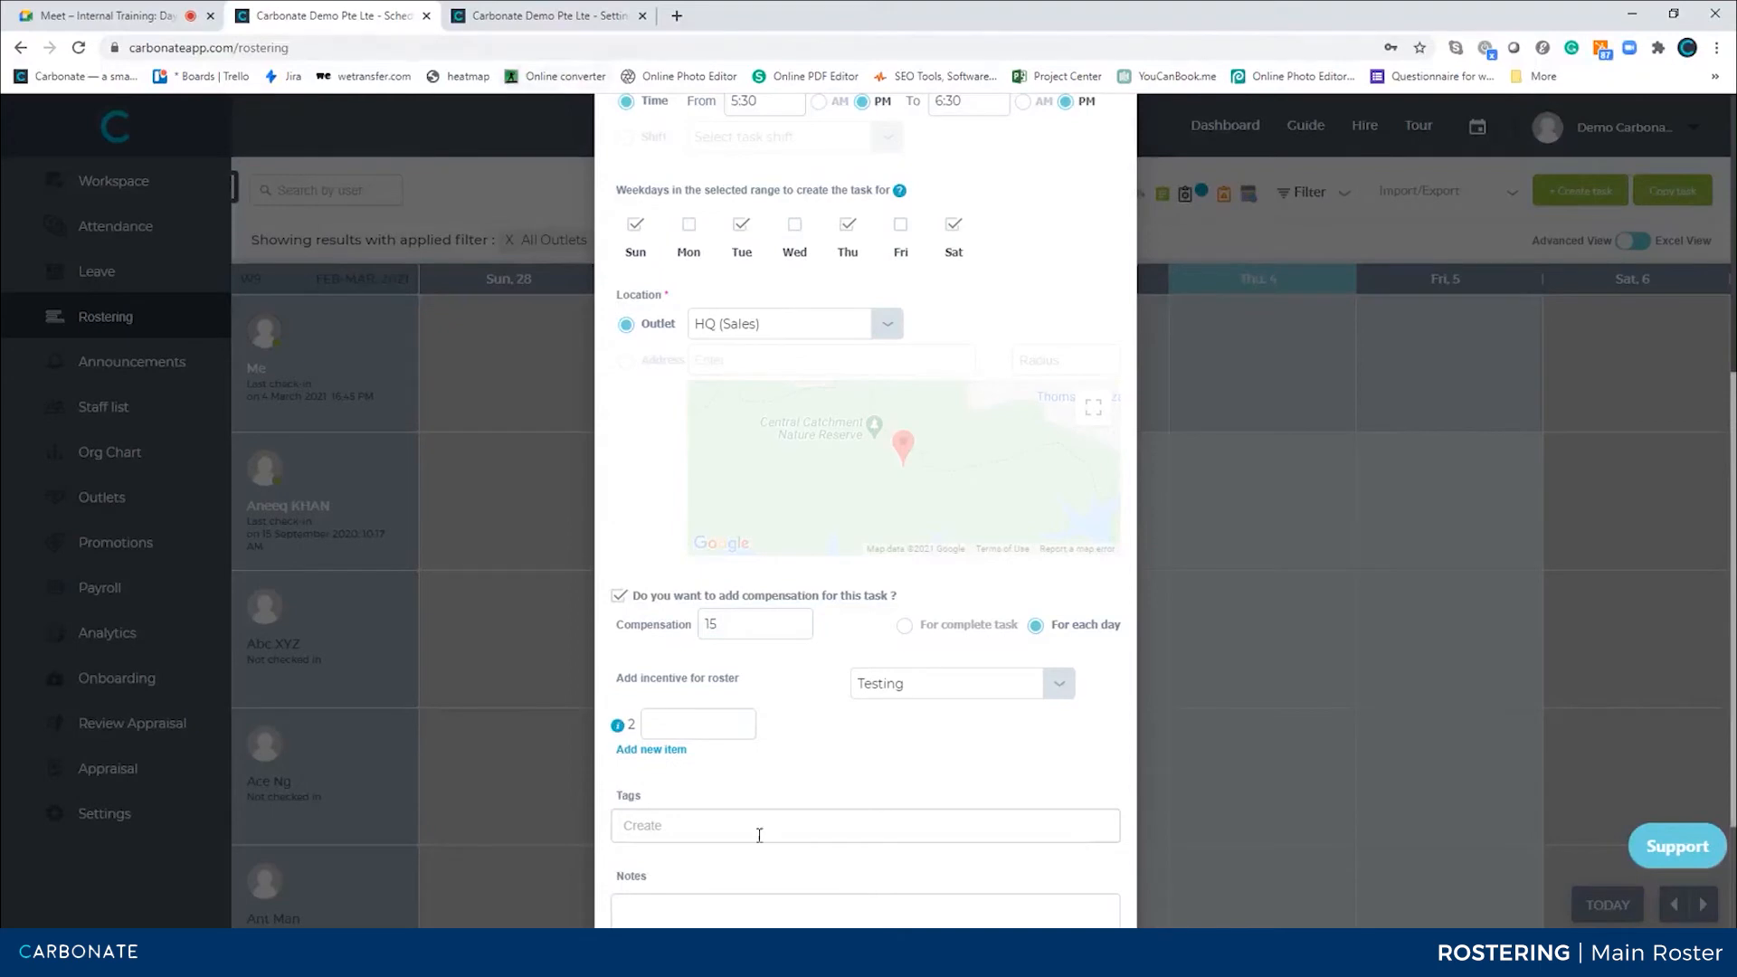
scroll(757, 836, down, 3)
click(673, 624)
text(ojn)
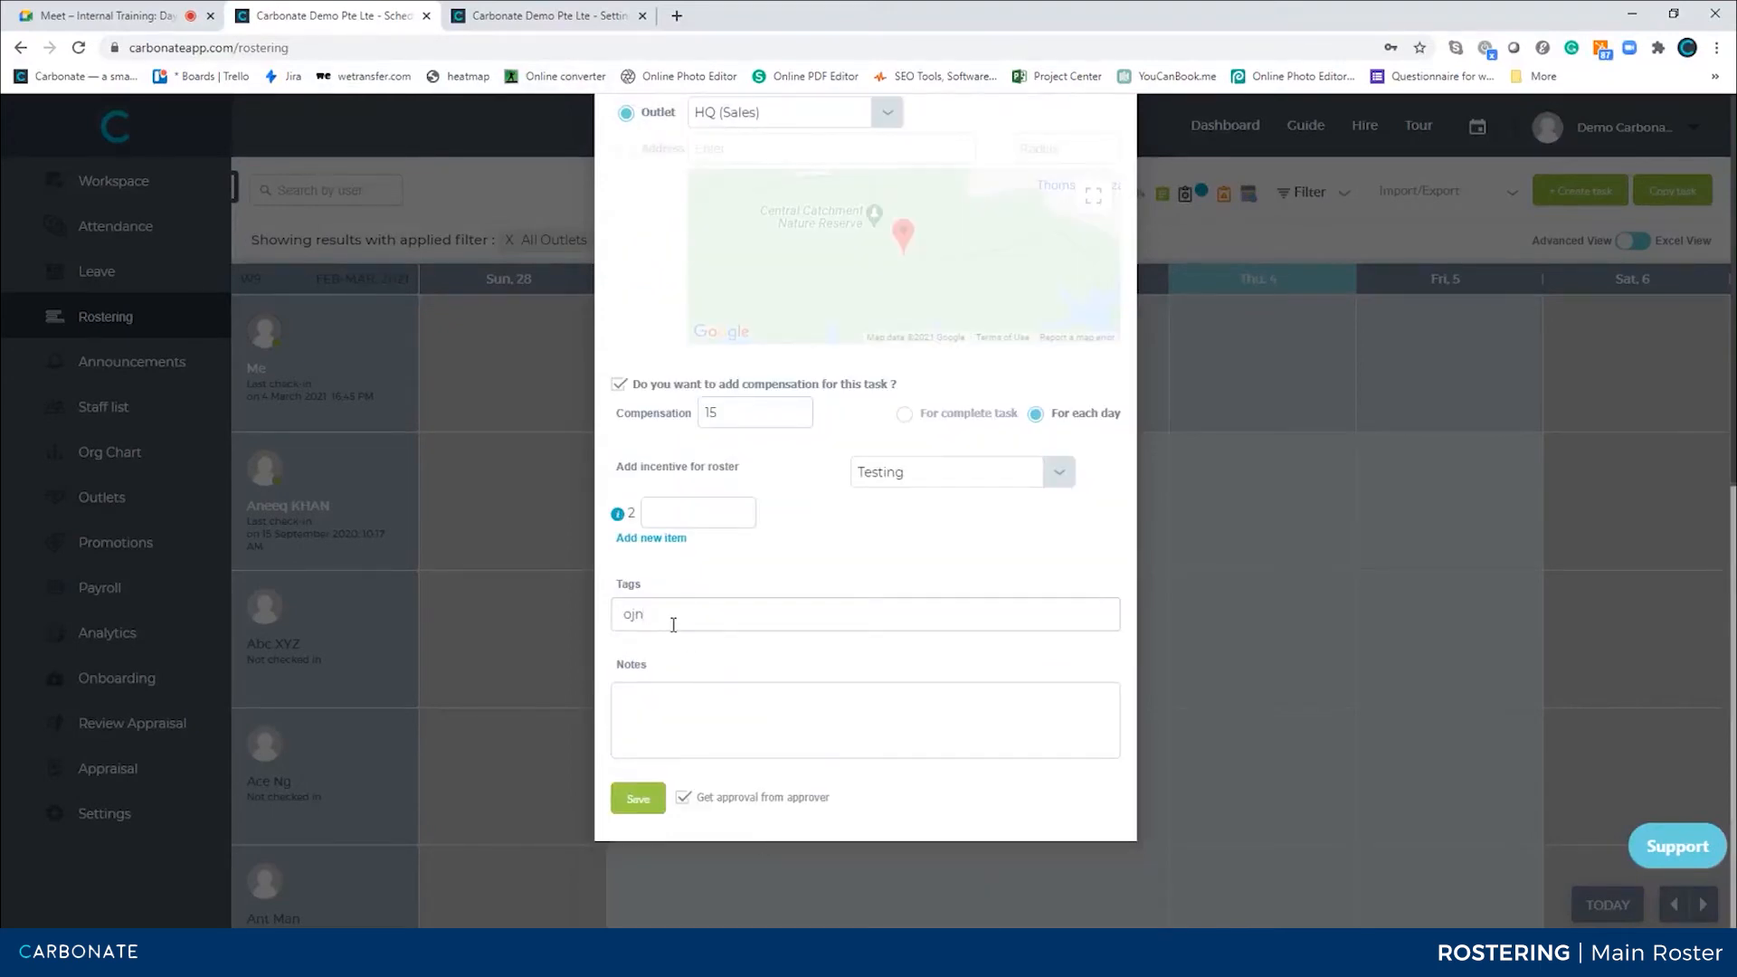
key(Return)
text(kjn)
key(Return)
text(jnio)
key(Return)
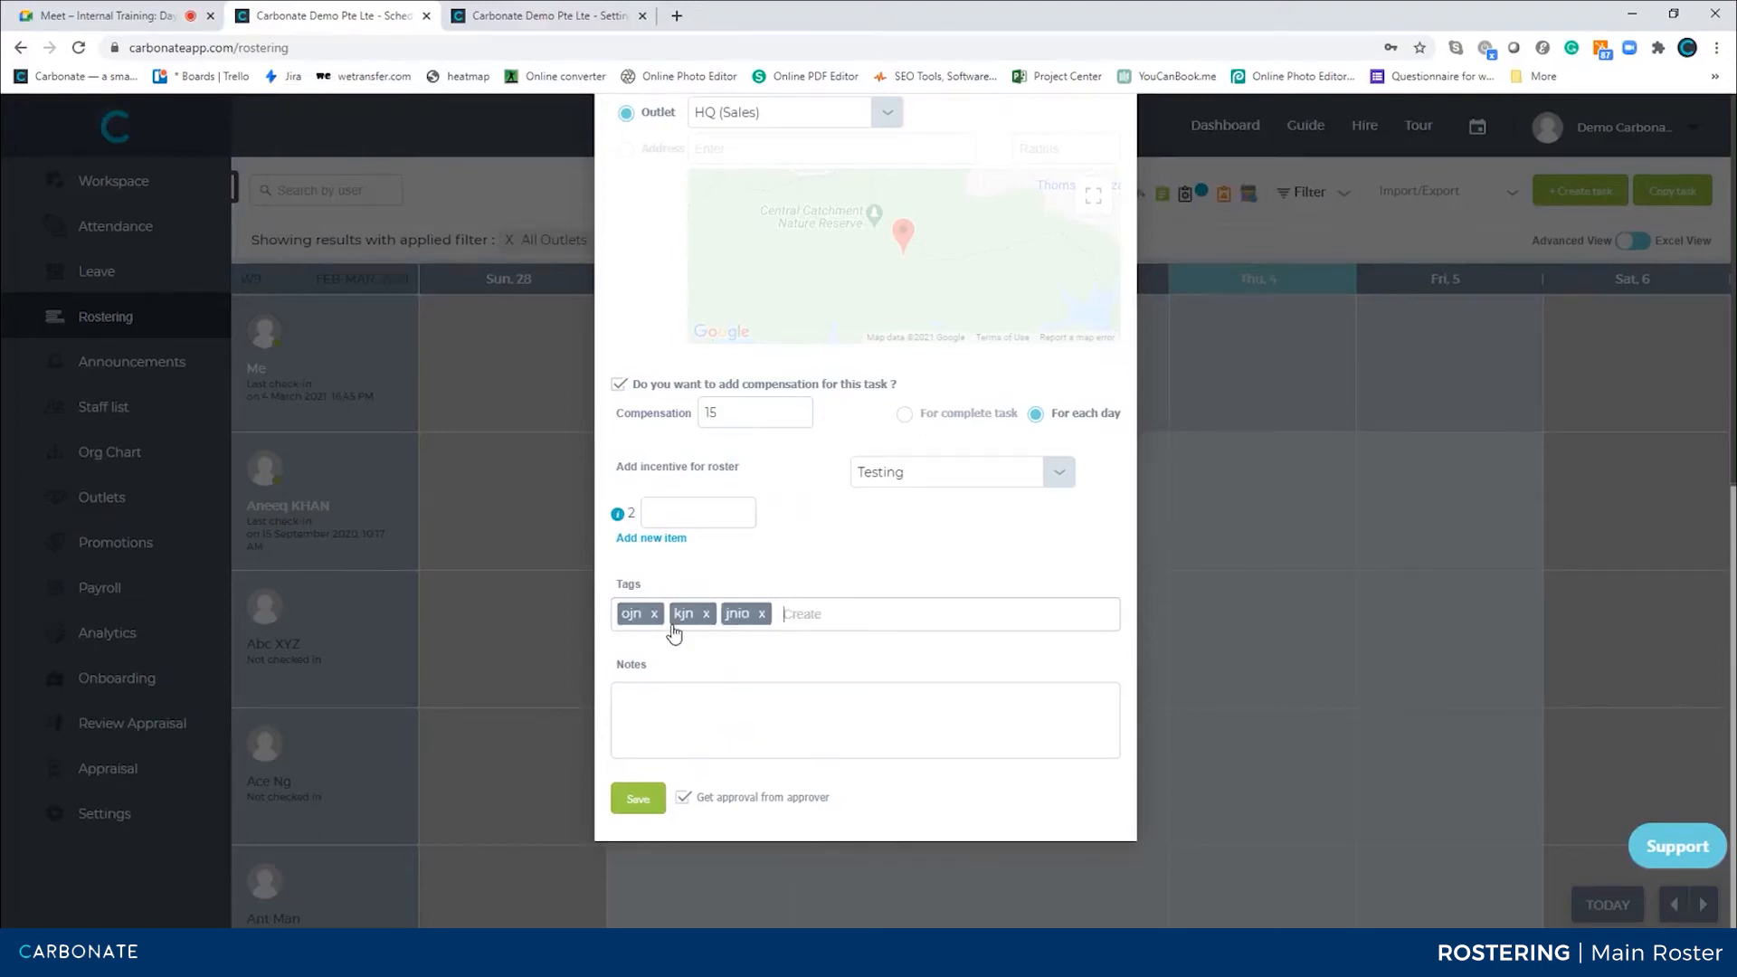
click(741, 721)
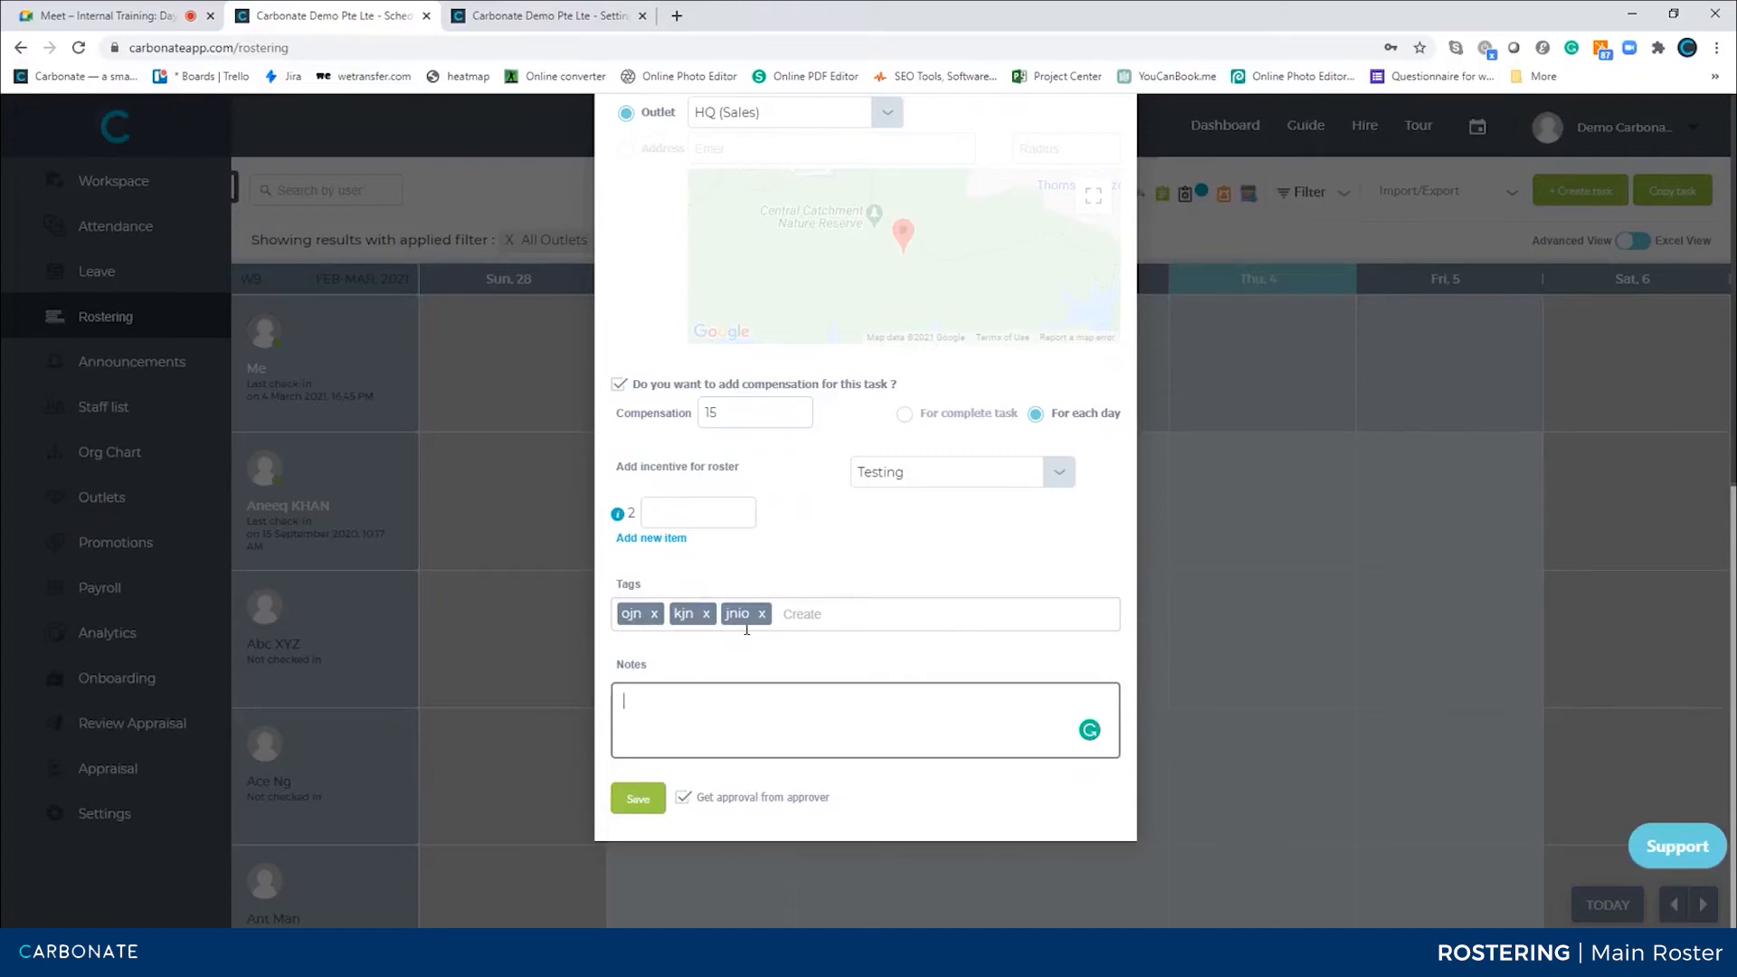
click(655, 614)
click(655, 614)
click(654, 614)
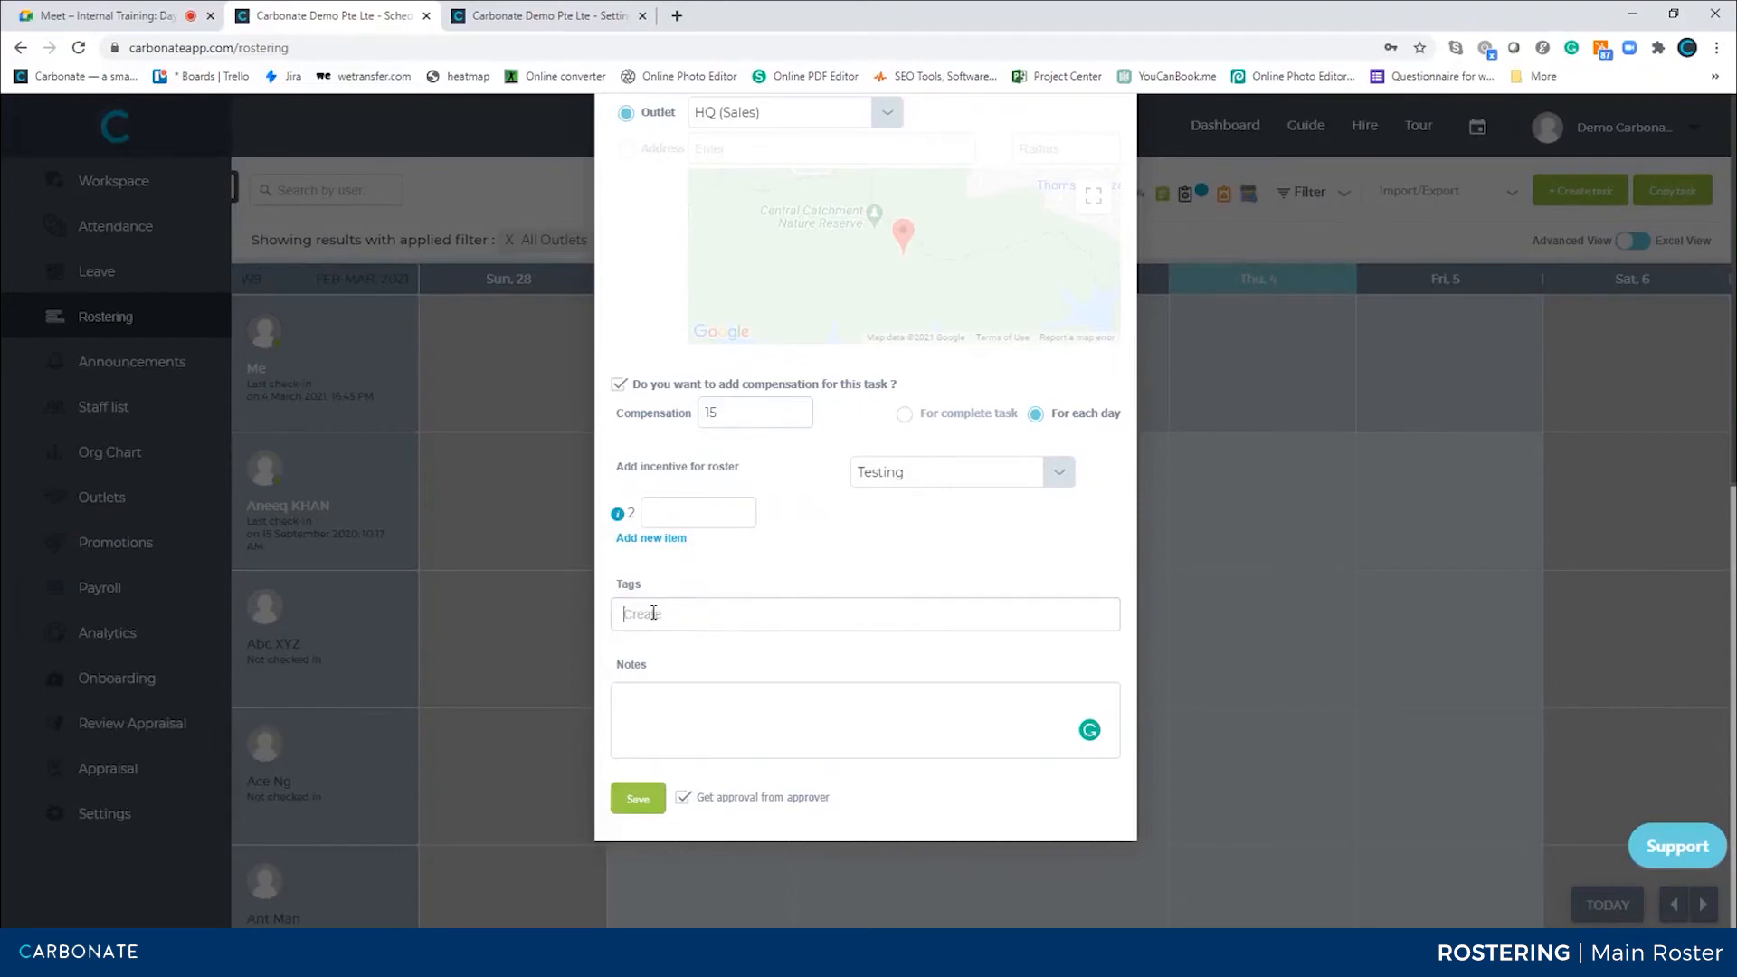
Add the tag training to the task
text(training Ch)
key(BackSpace)
key(BackSpace)
key(BackSpace)
key(Return)
Fill the task notes with several lines of sample text and try to save the task
click(741, 726)
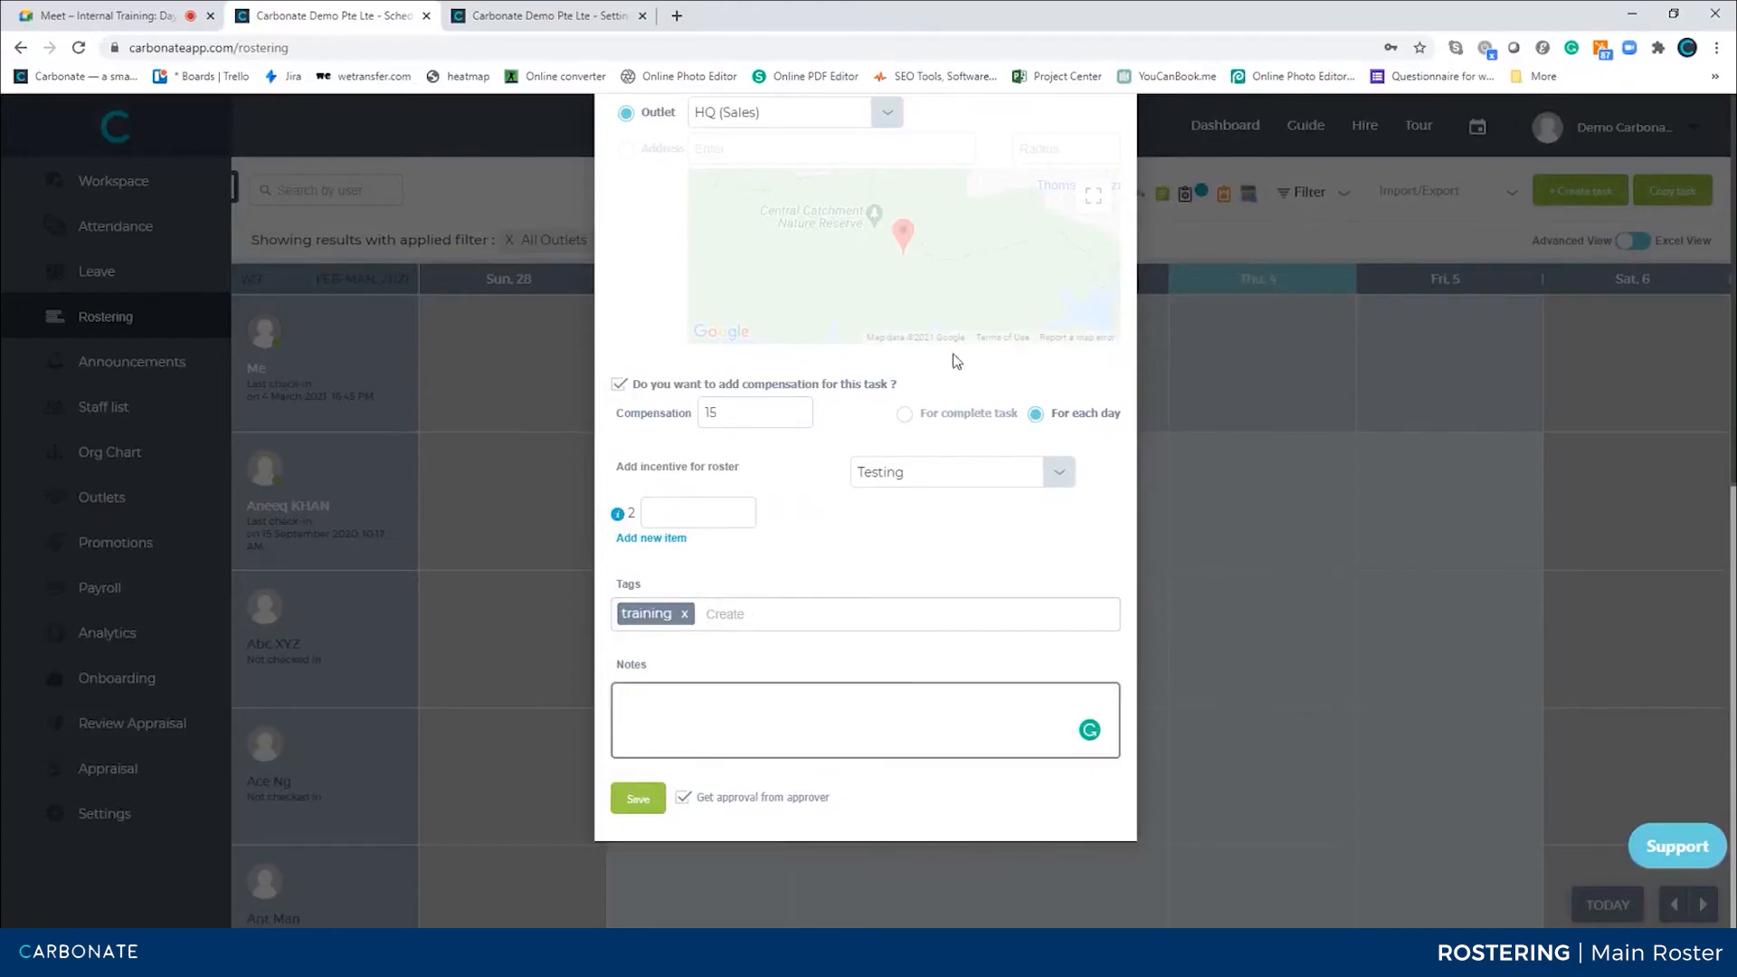
text(a;ejfa)
key(Return)
text(asdjfasdf)
key(Return)
text(asd;fjbasdf)
key(Return)
text(asddfja;sdf'asddfjasdf)
key(Return)
text(asdf;jasdf)
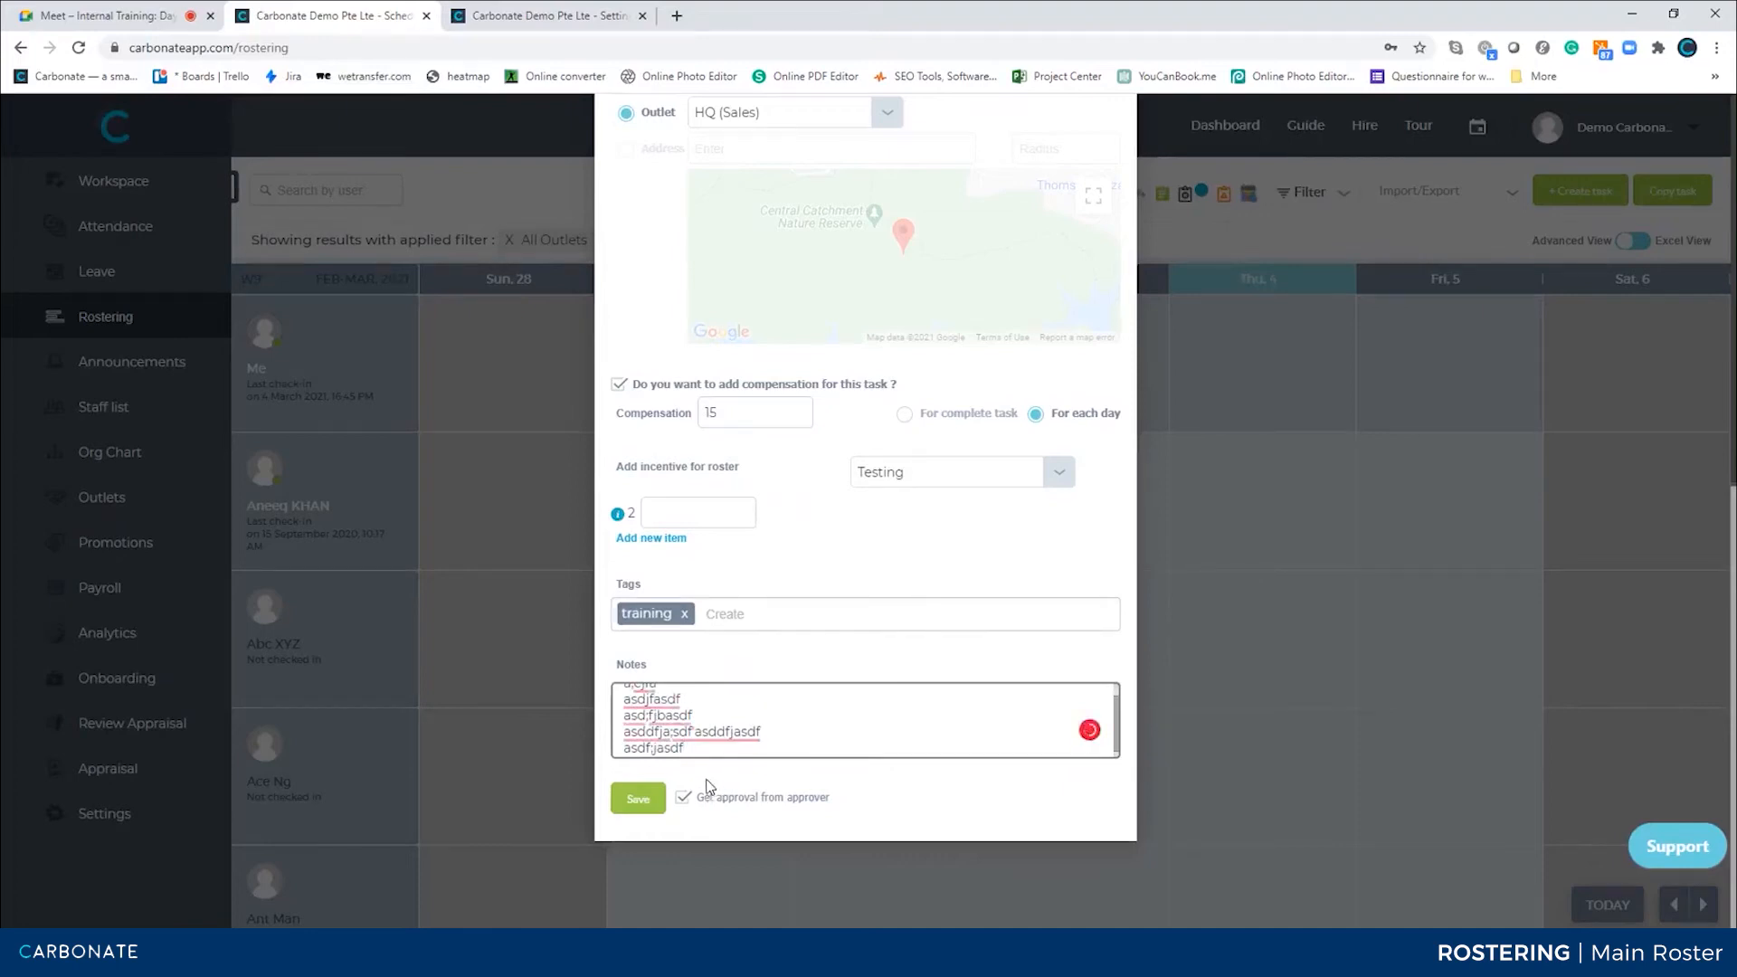
click(639, 801)
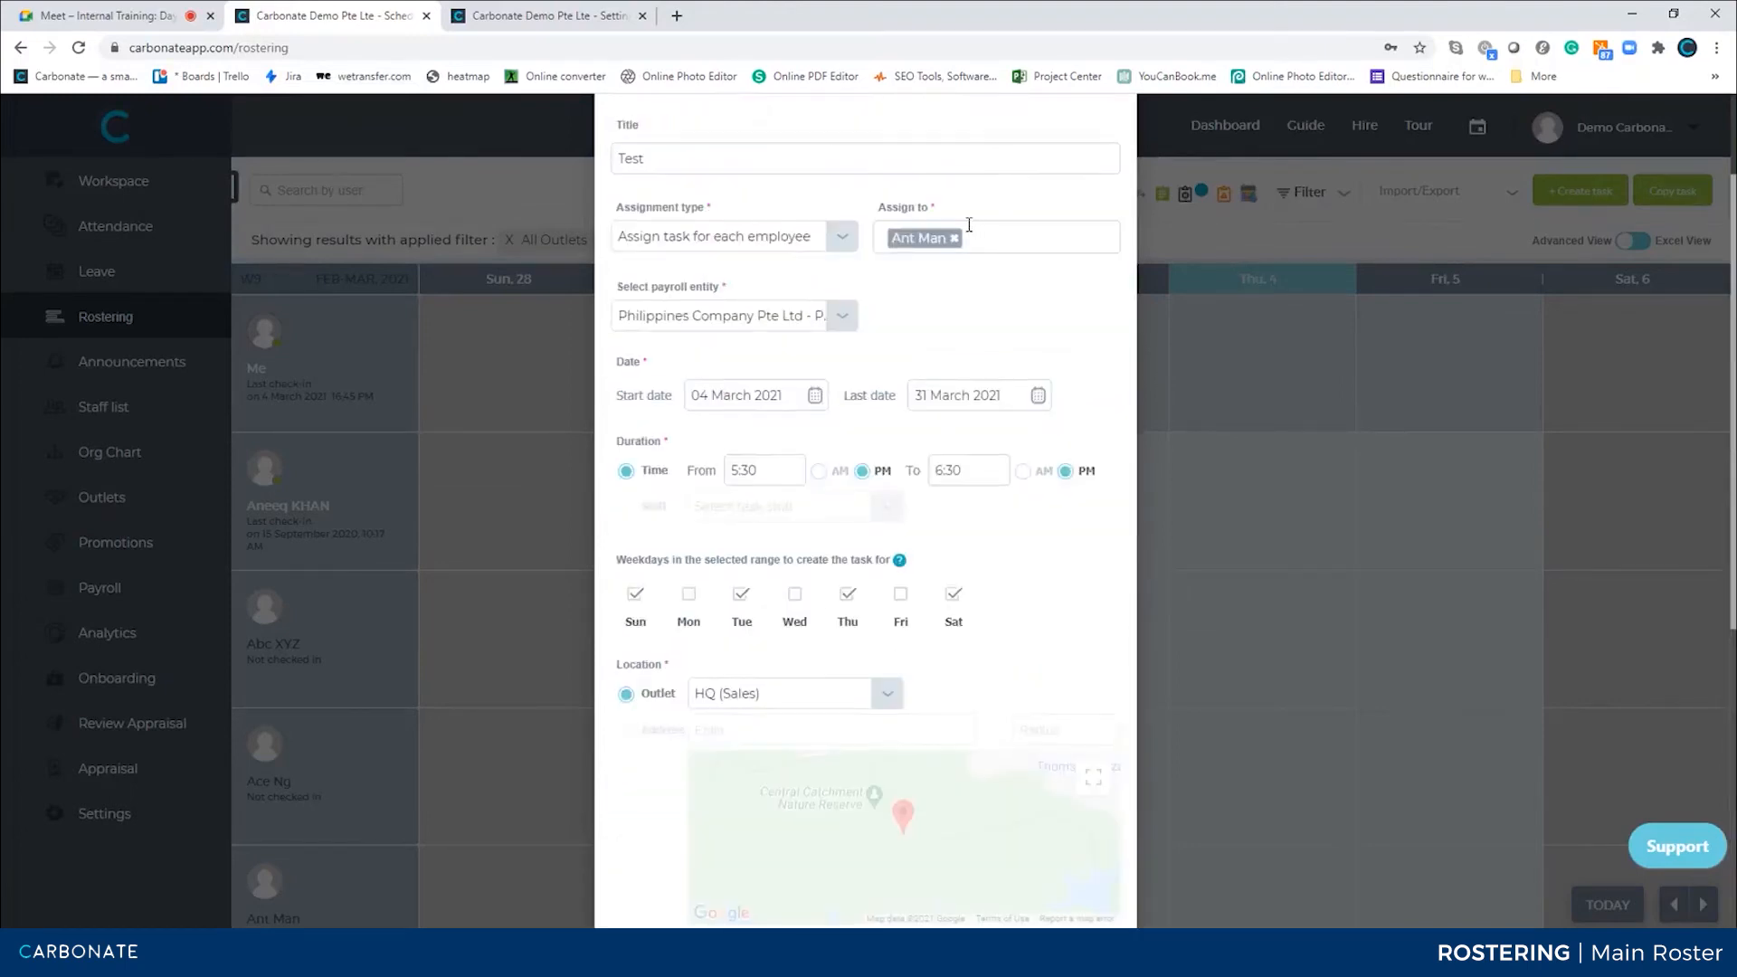
scroll(909, 479, up, 2)
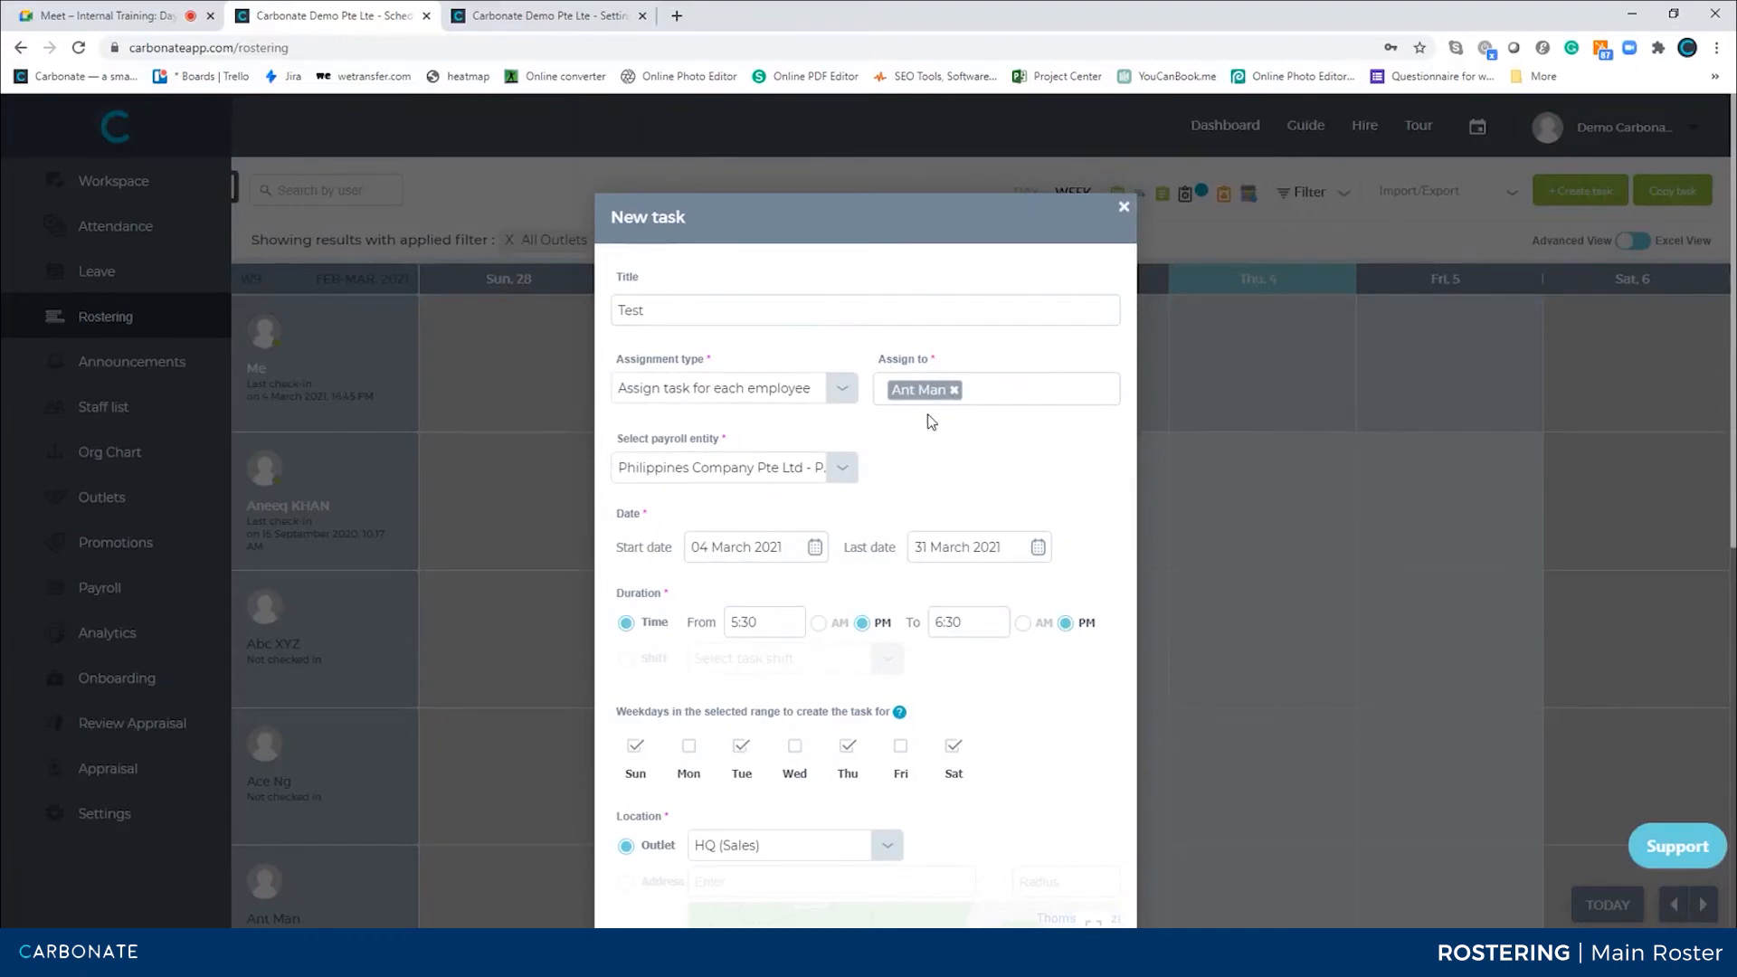
scroll(900, 543, down, 10)
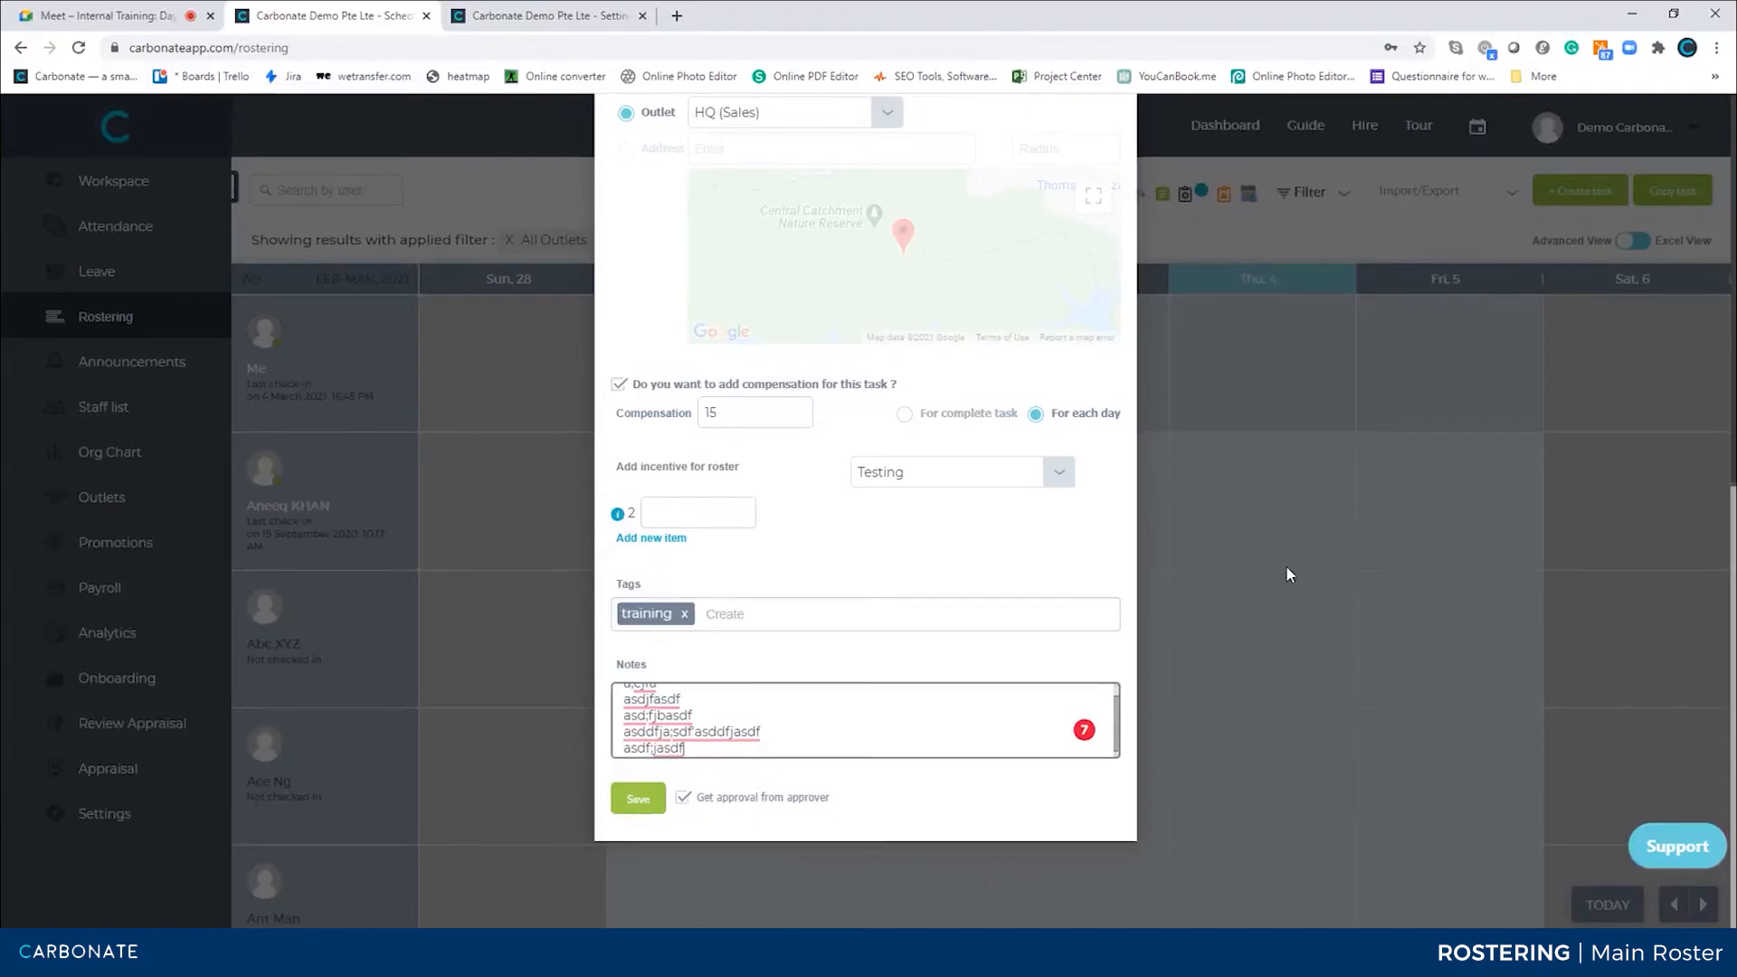
scroll(995, 385, up, 5)
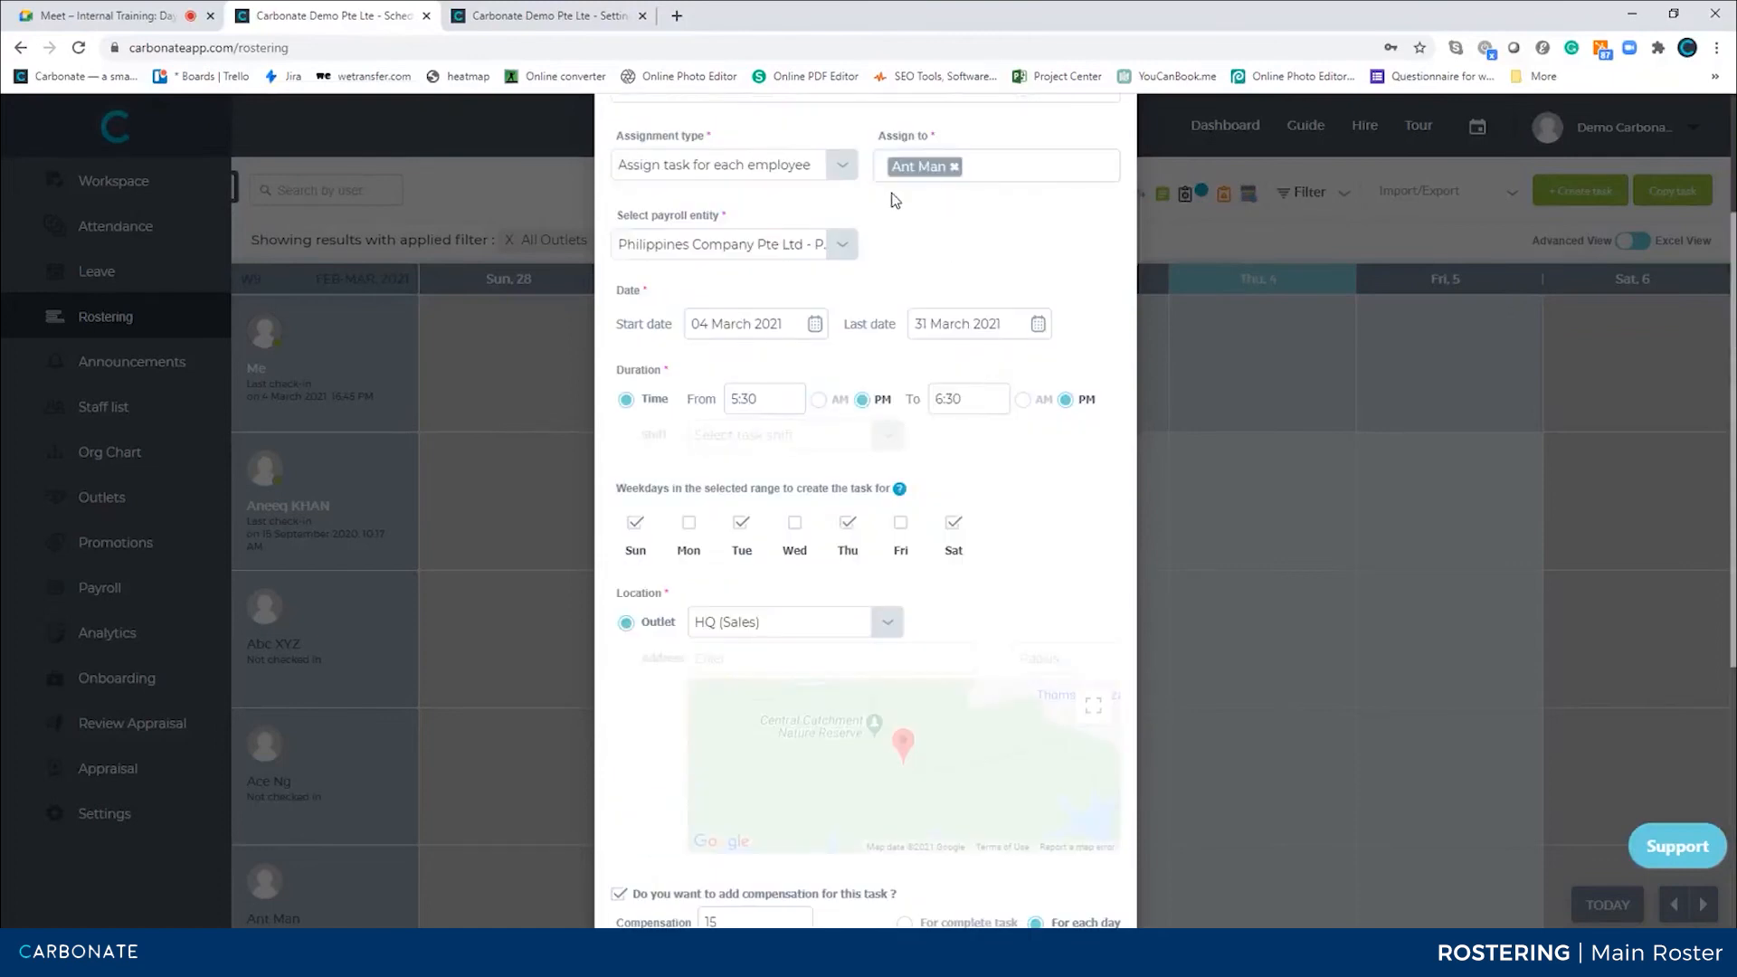
scroll(802, 629, down, 5)
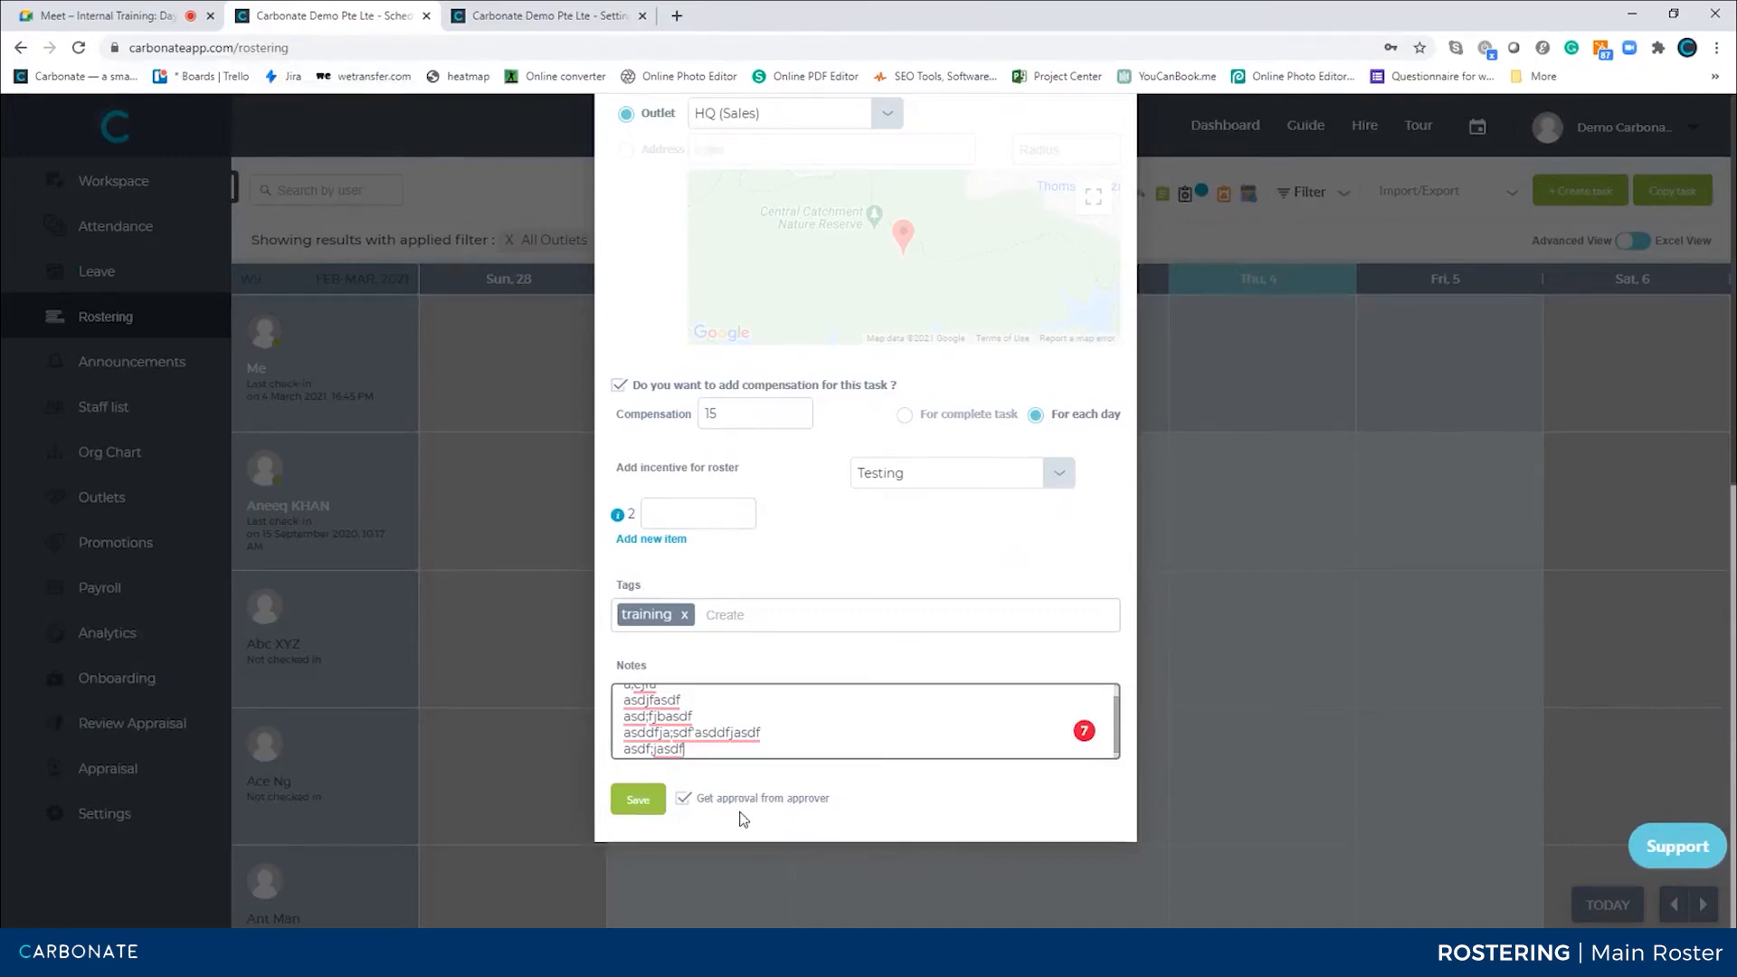
Close the task form without saving it
click(514, 684)
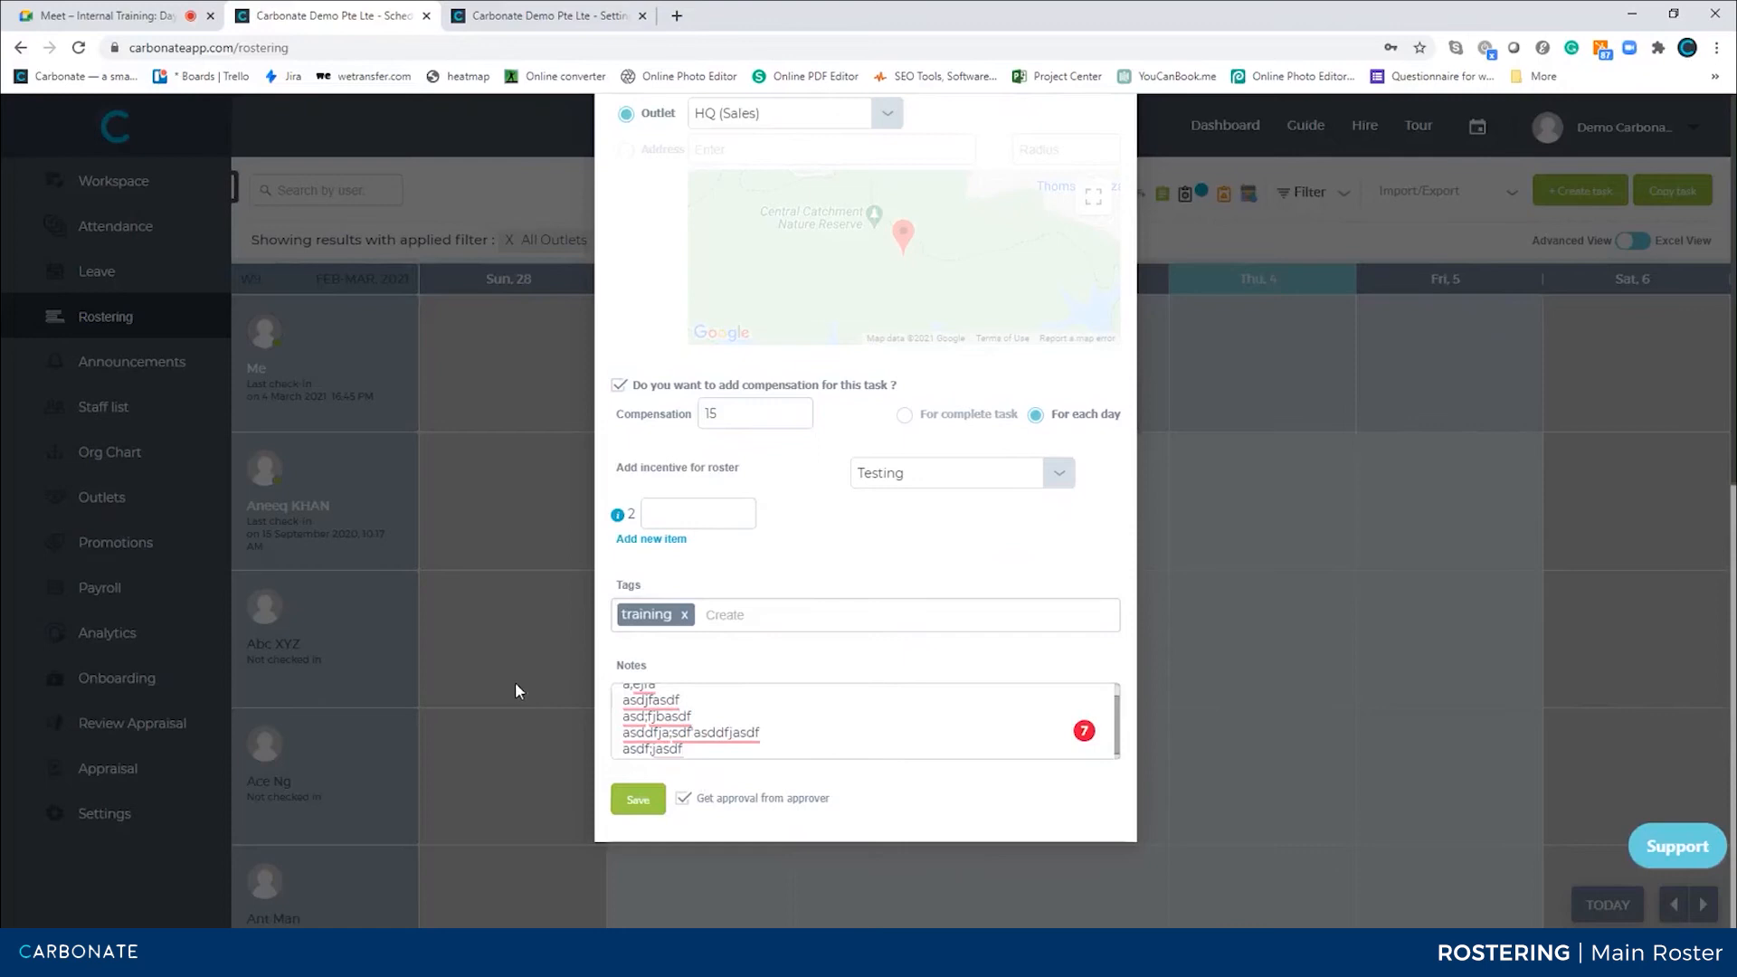
click(514, 681)
scroll(512, 690, down, 5)
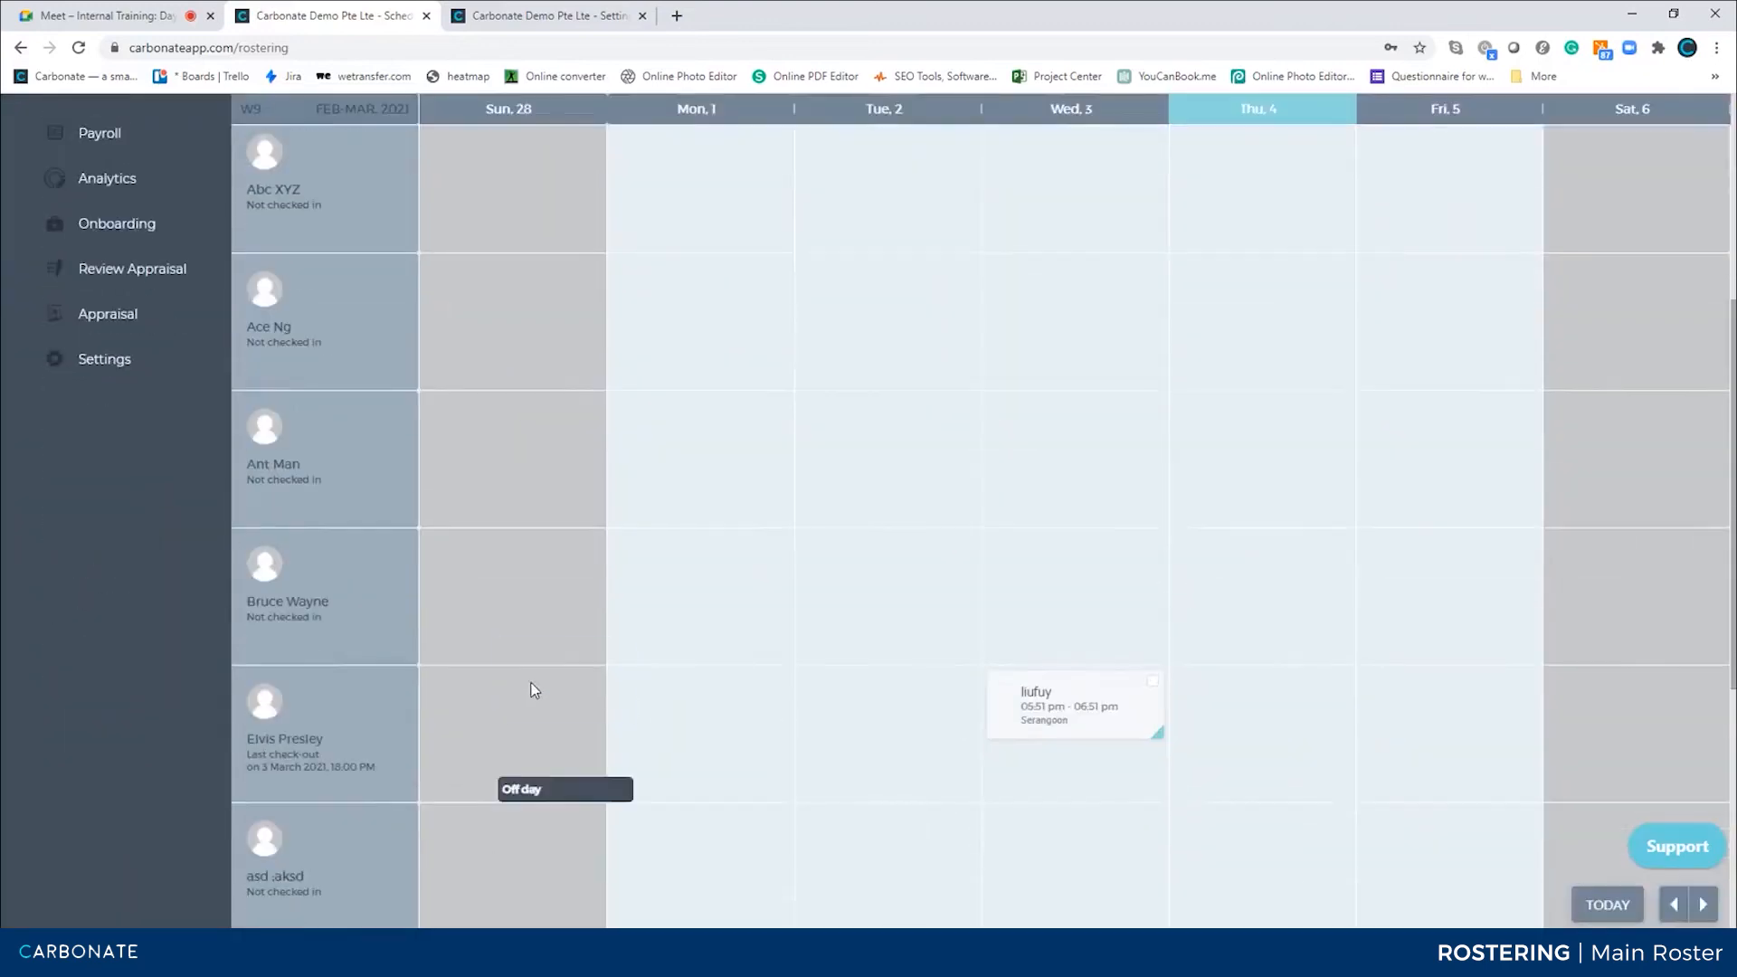
Open Elvis Presley's liufuy task on Wednesday 3 to review its details and close it
click(1073, 749)
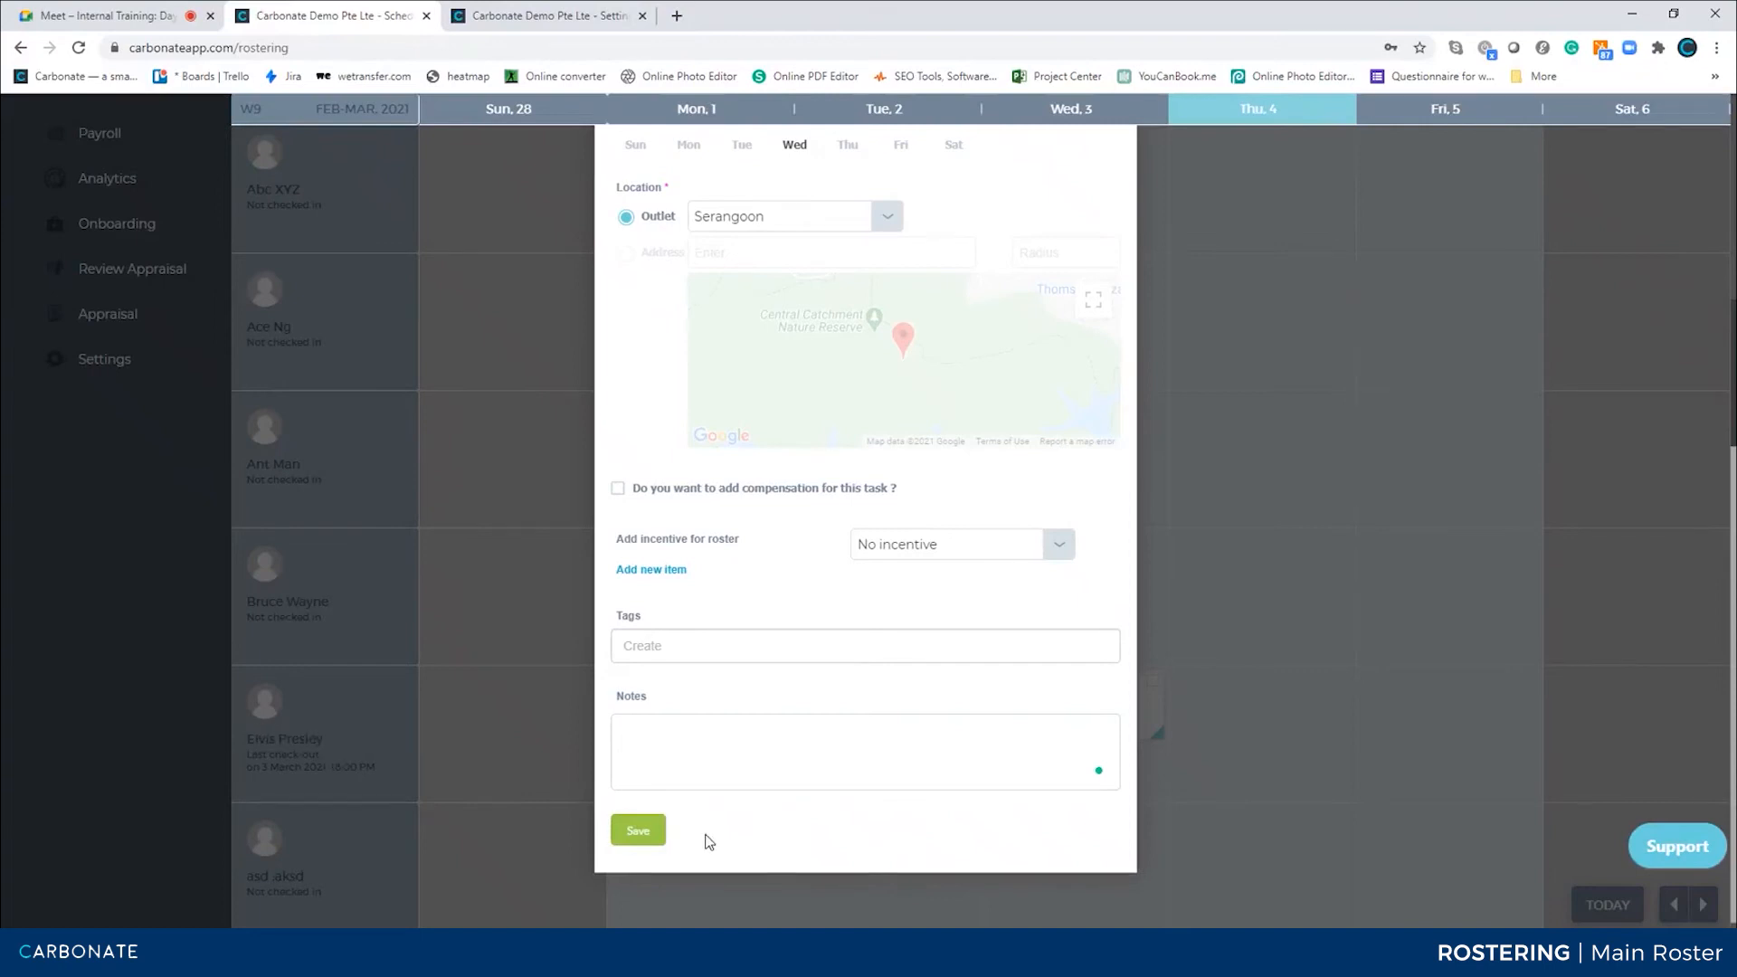
click(554, 588)
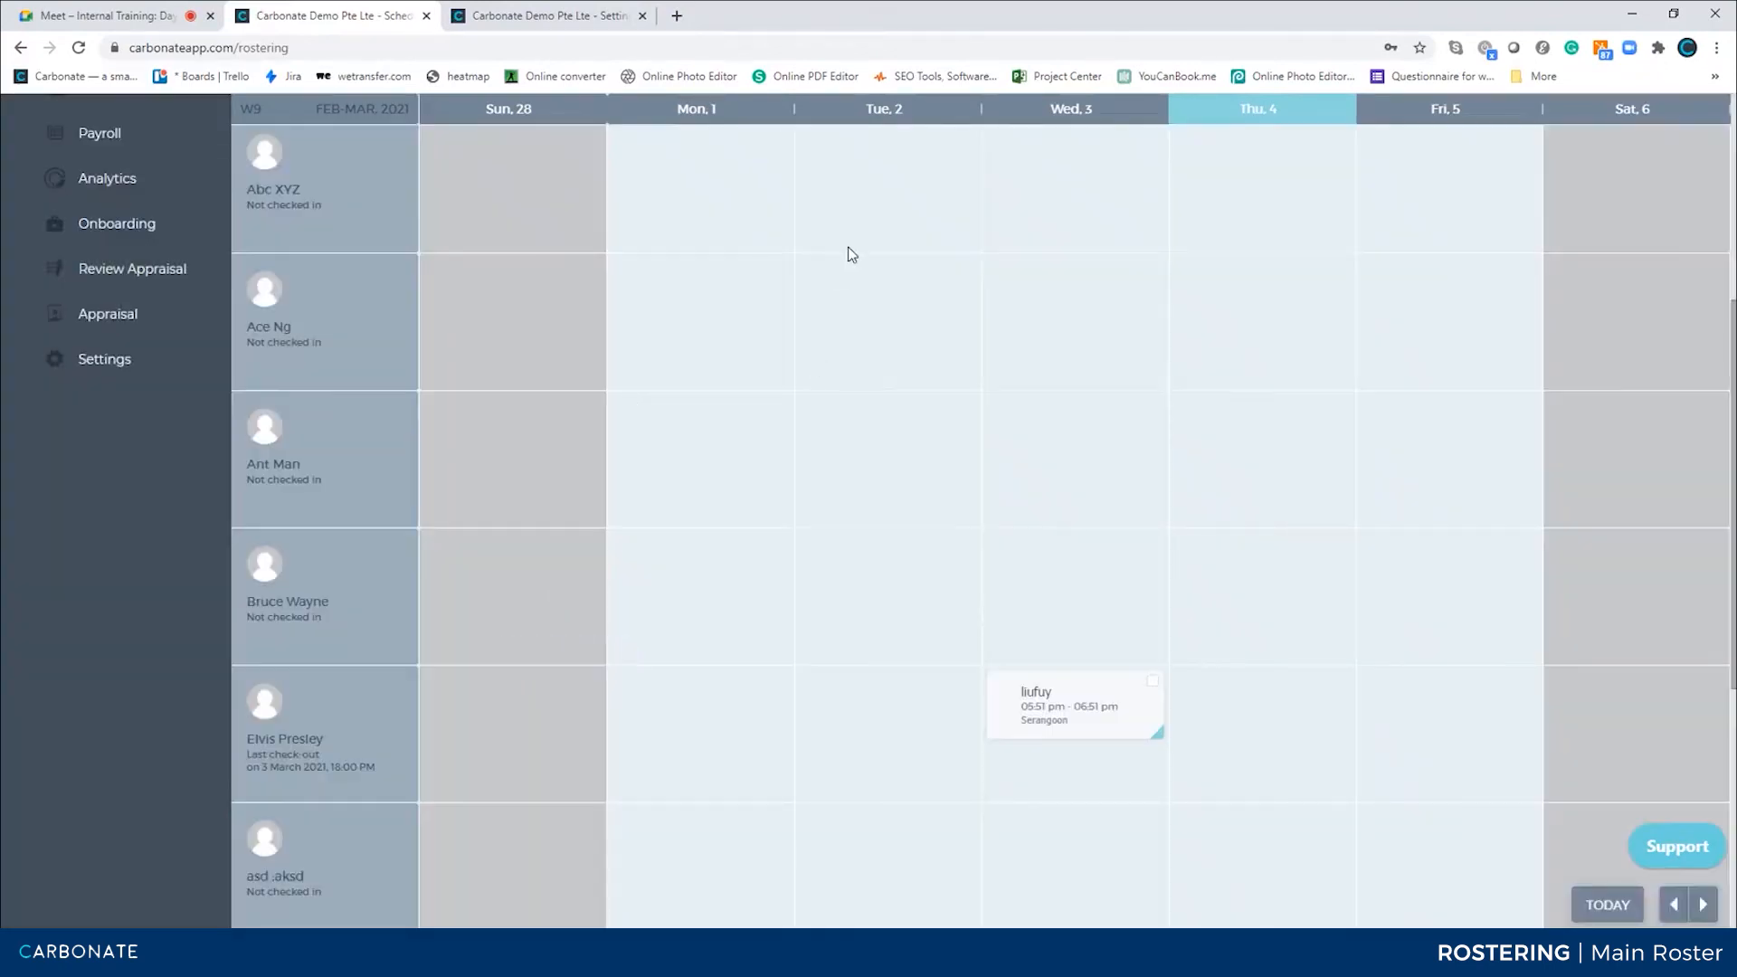
scroll(982, 289, up, 3)
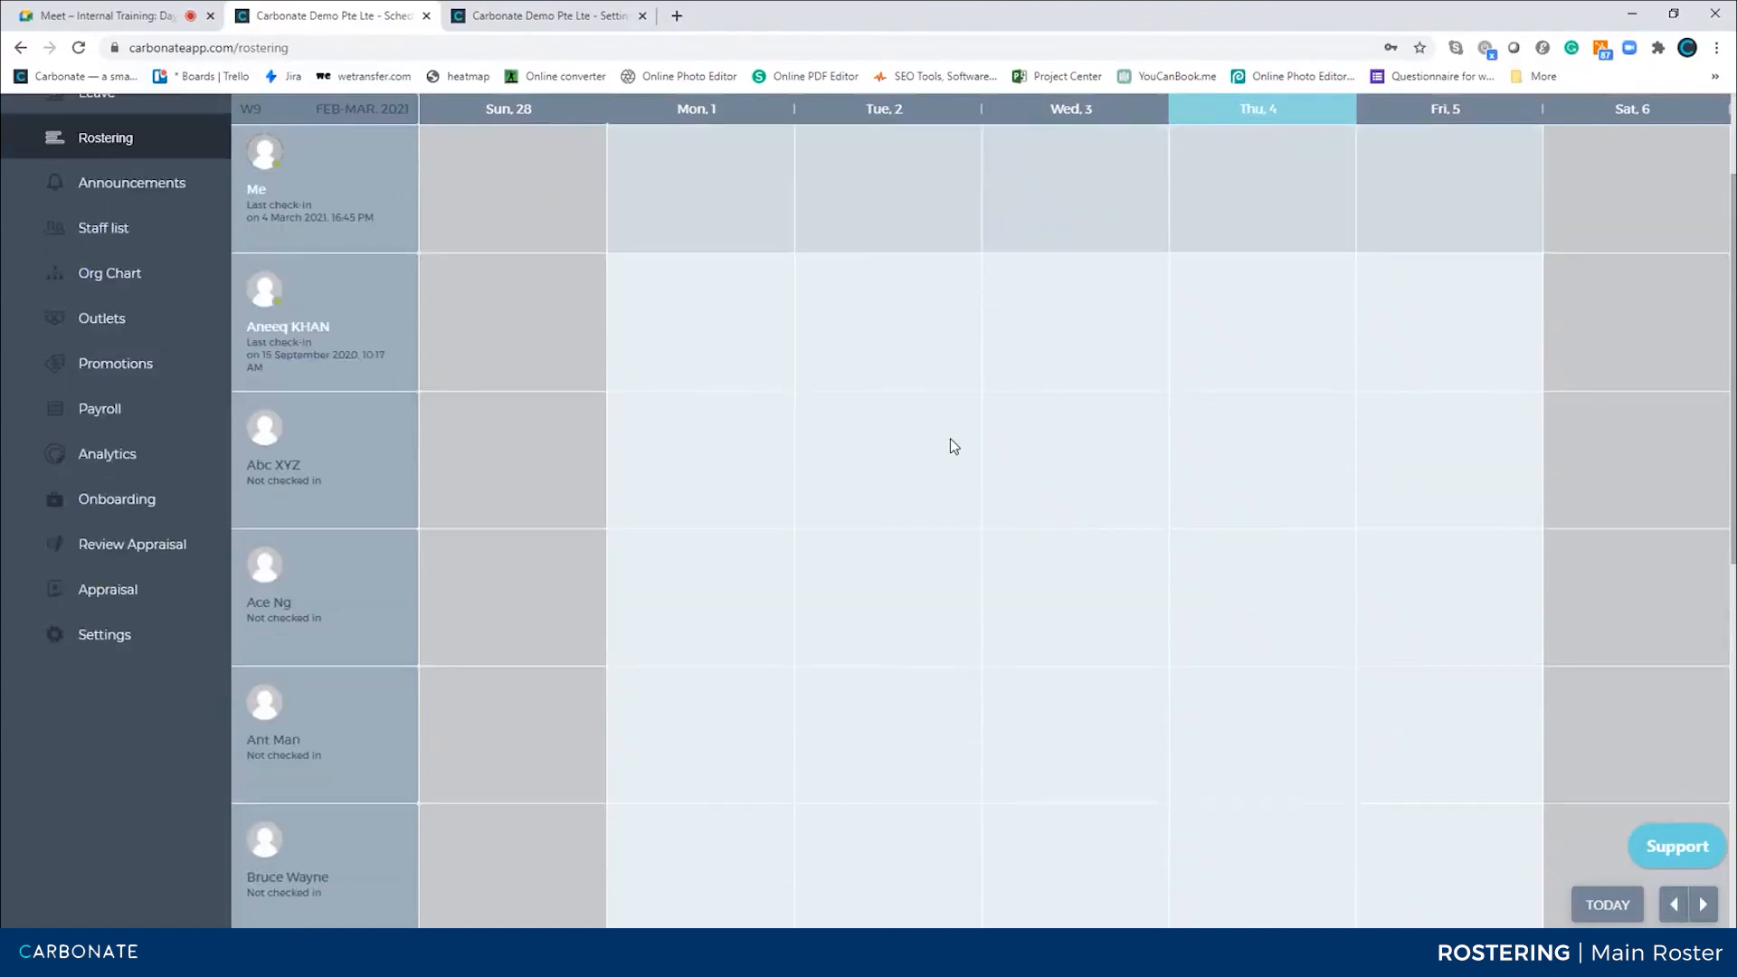
scroll(1457, 268, up, 2)
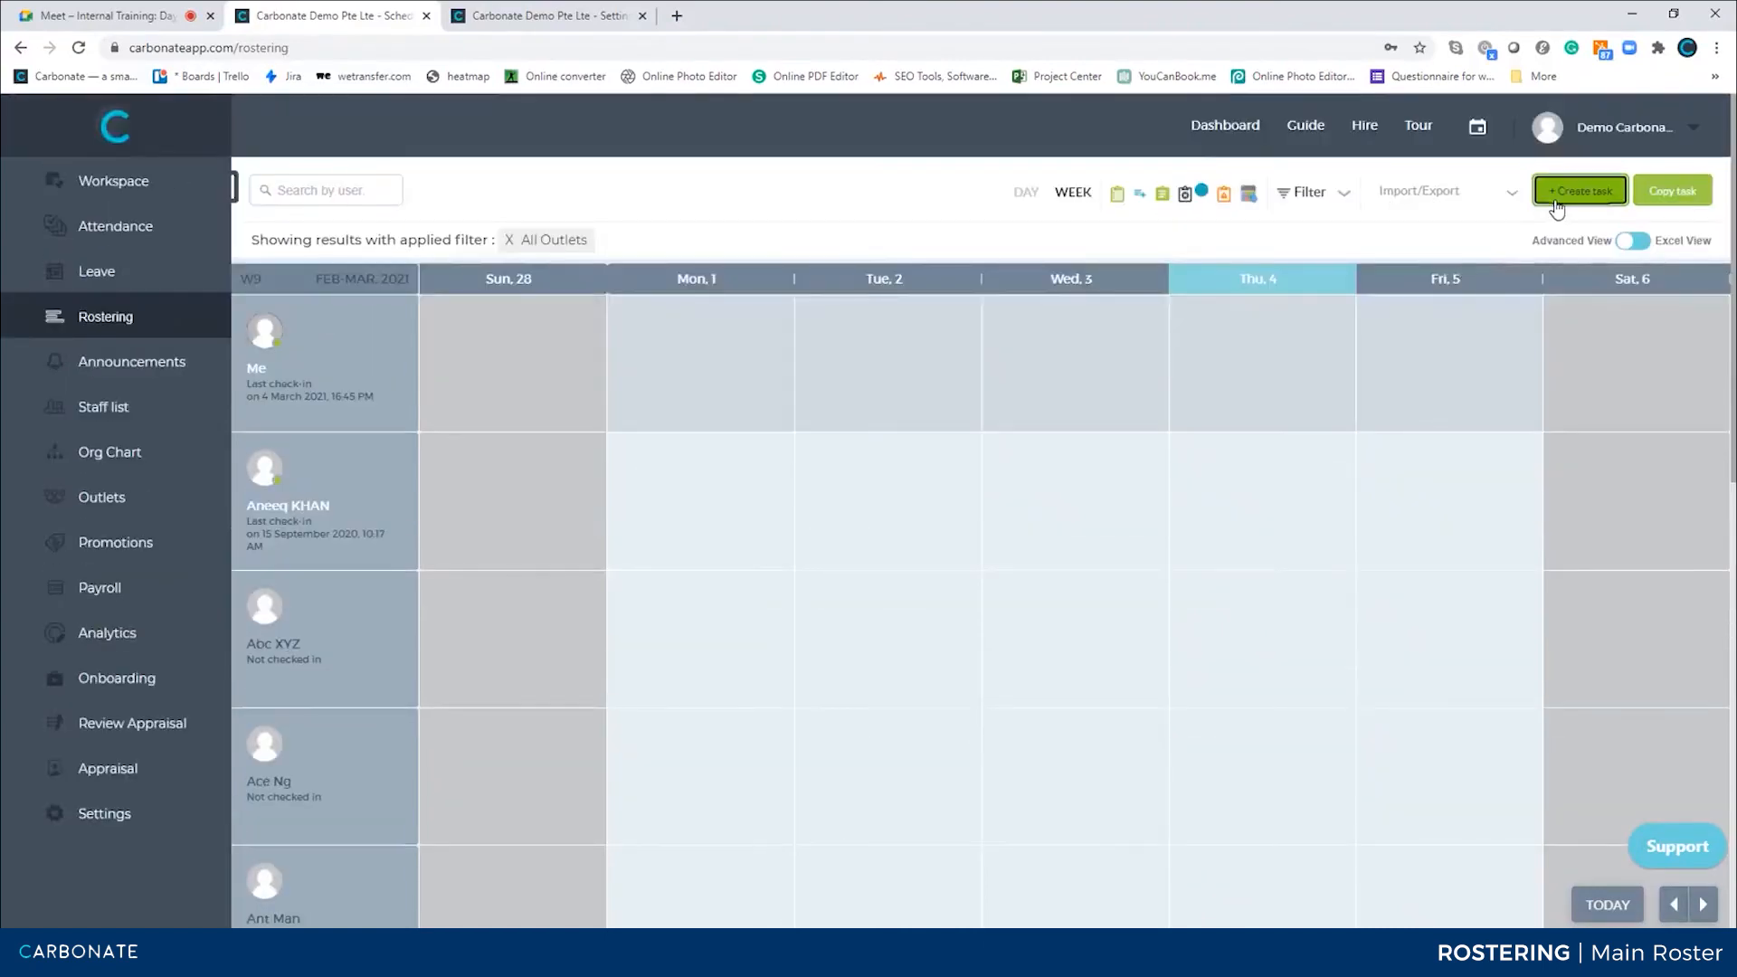
click(1574, 192)
scroll(904, 419, up, 7)
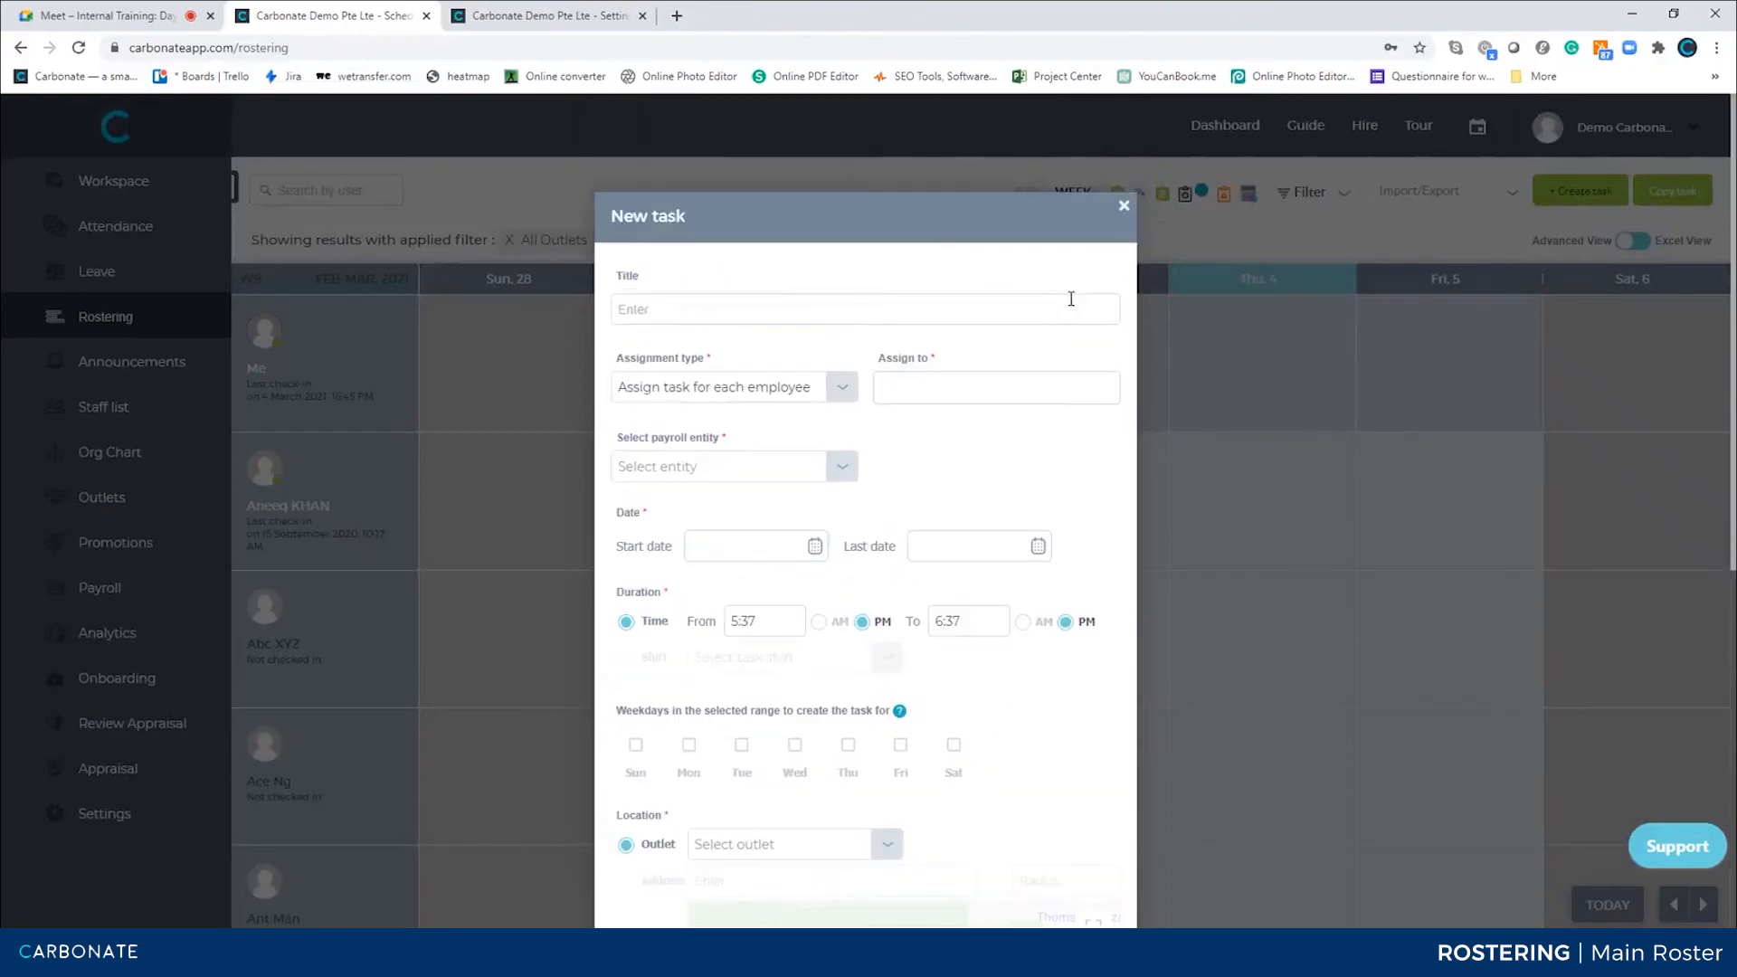
click(914, 394)
click(945, 495)
scroll(839, 555, down, 7)
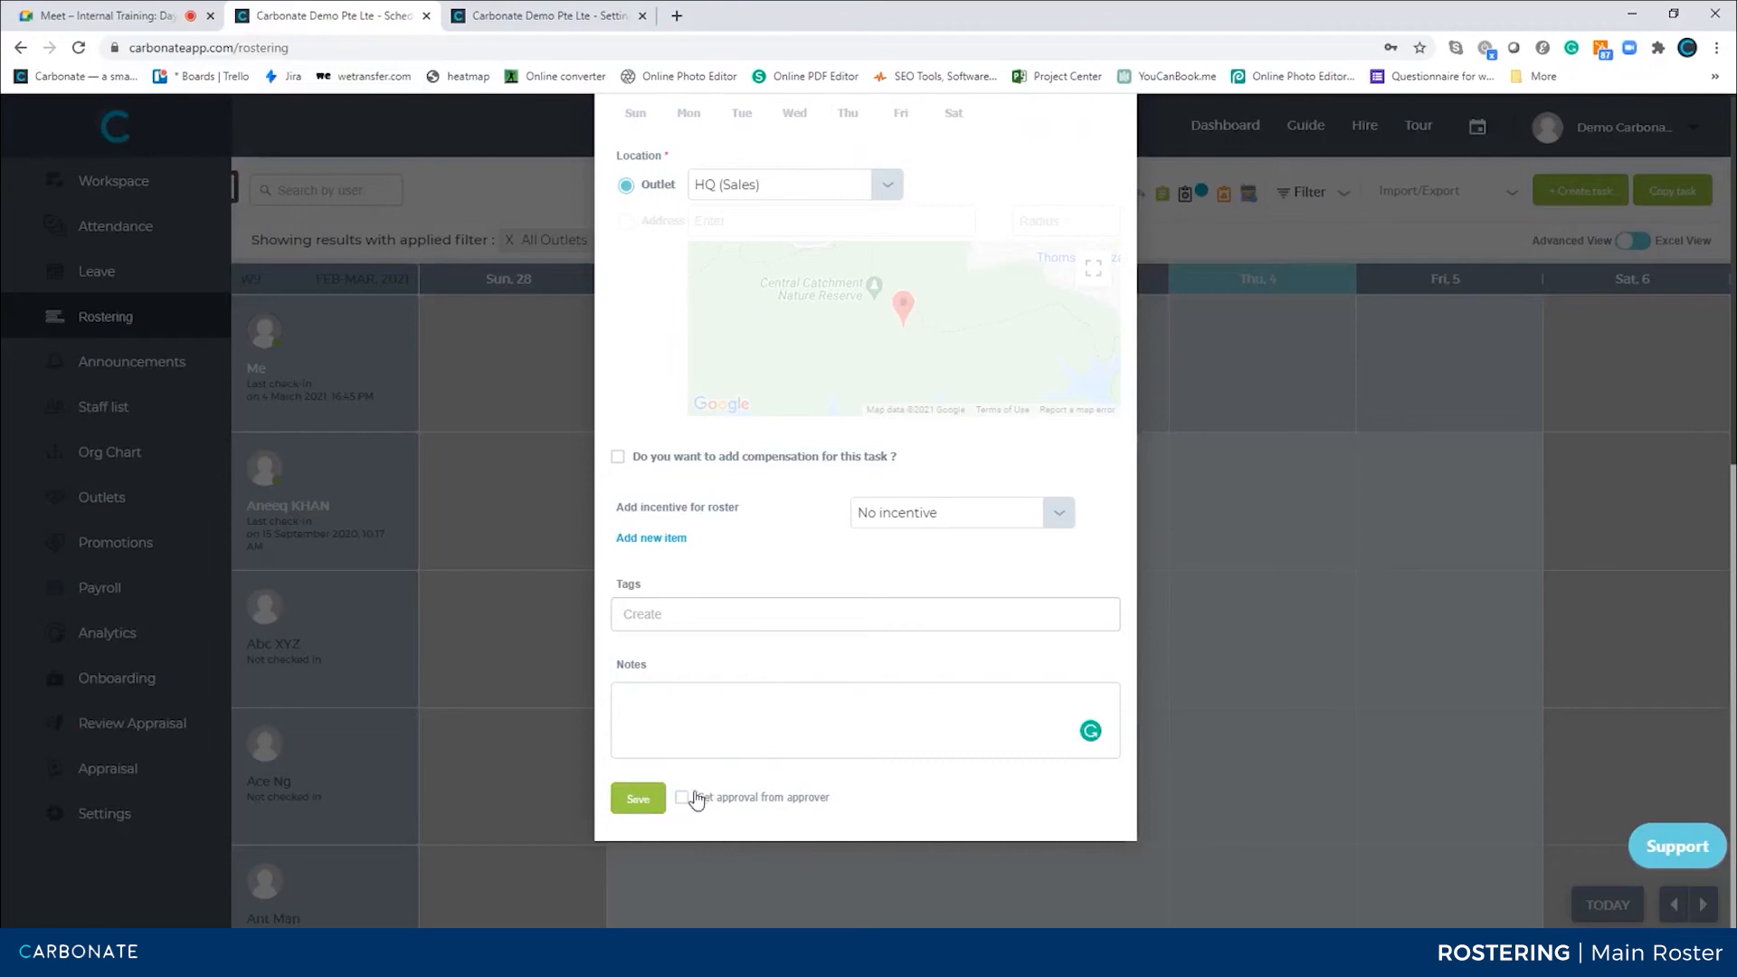
click(1152, 425)
Open Elvis Presley's liufuy task and choose to copy it
scroll(1152, 419, down, 7)
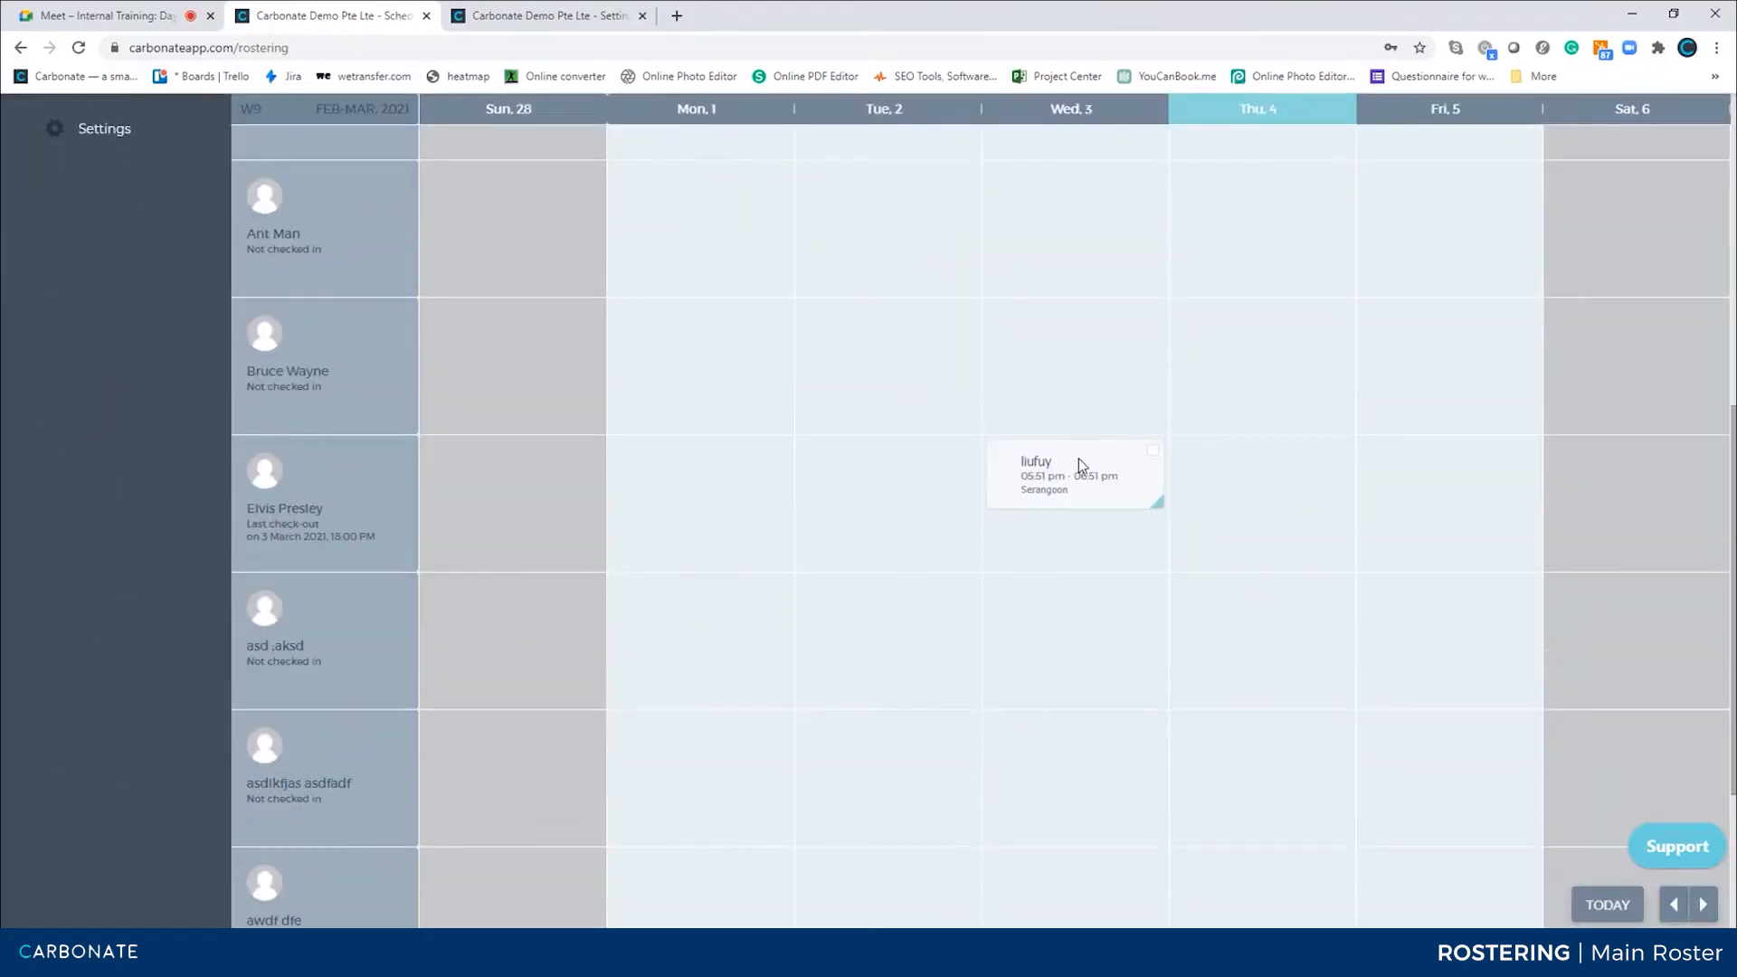
click(1079, 458)
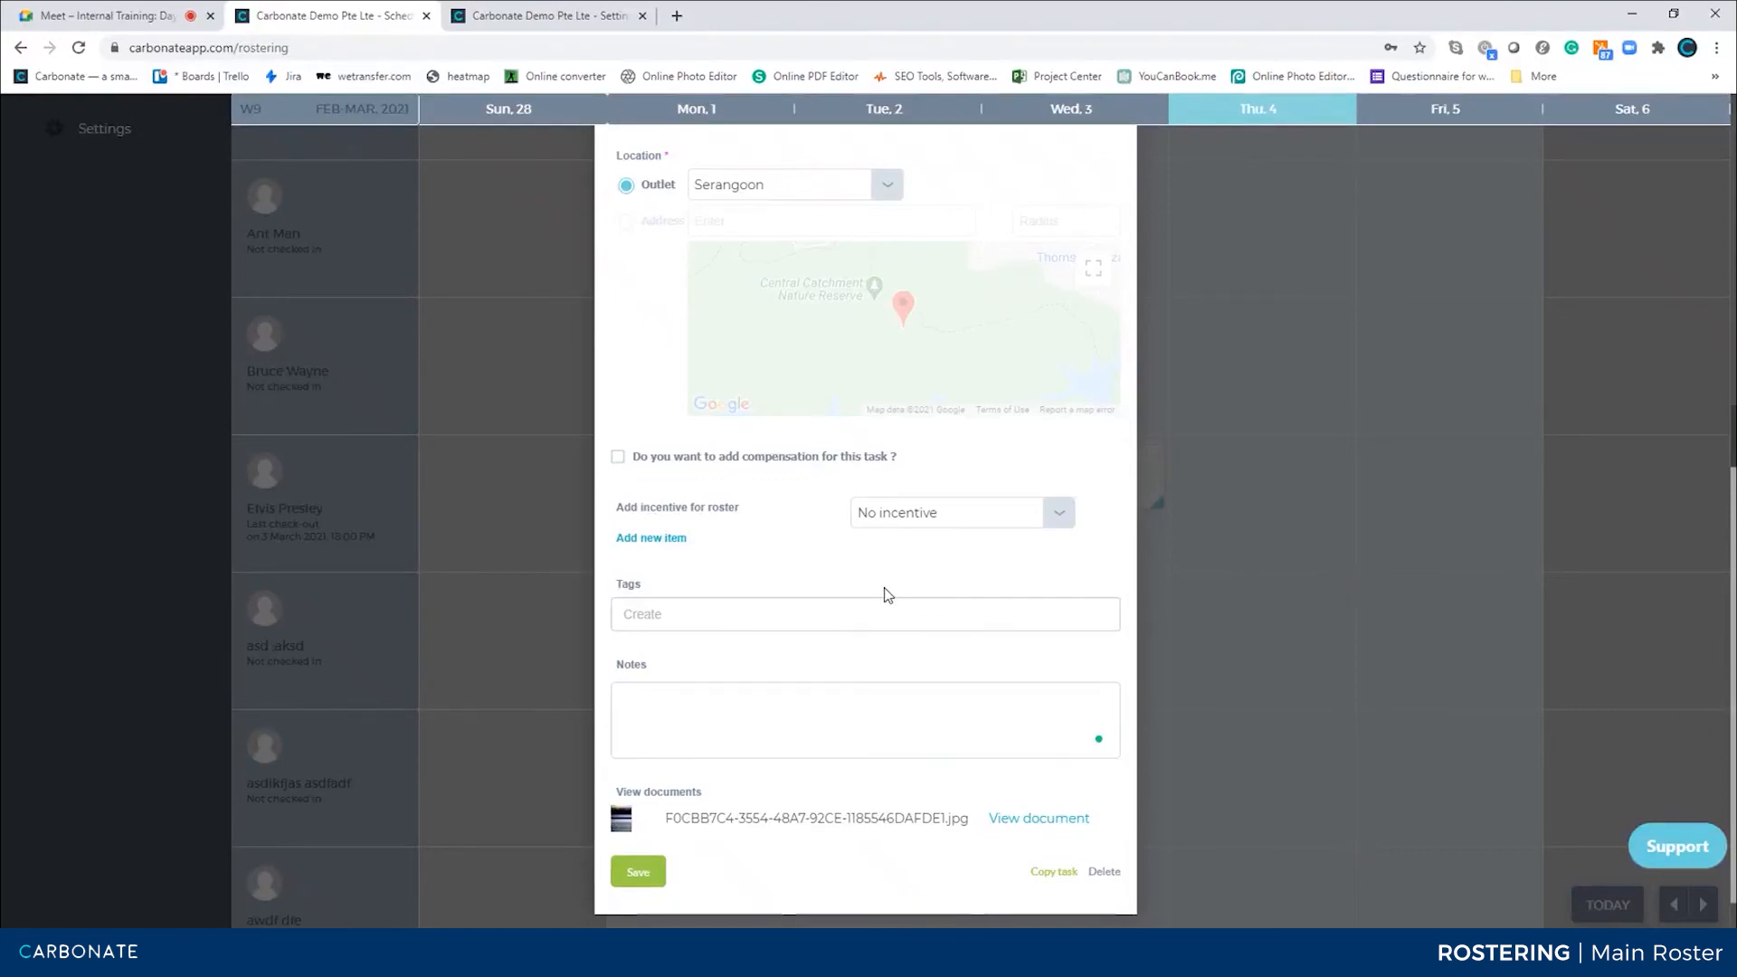
click(1038, 870)
Select several March and April 2021 dates as copy targets for the task
scroll(847, 669, down, 4)
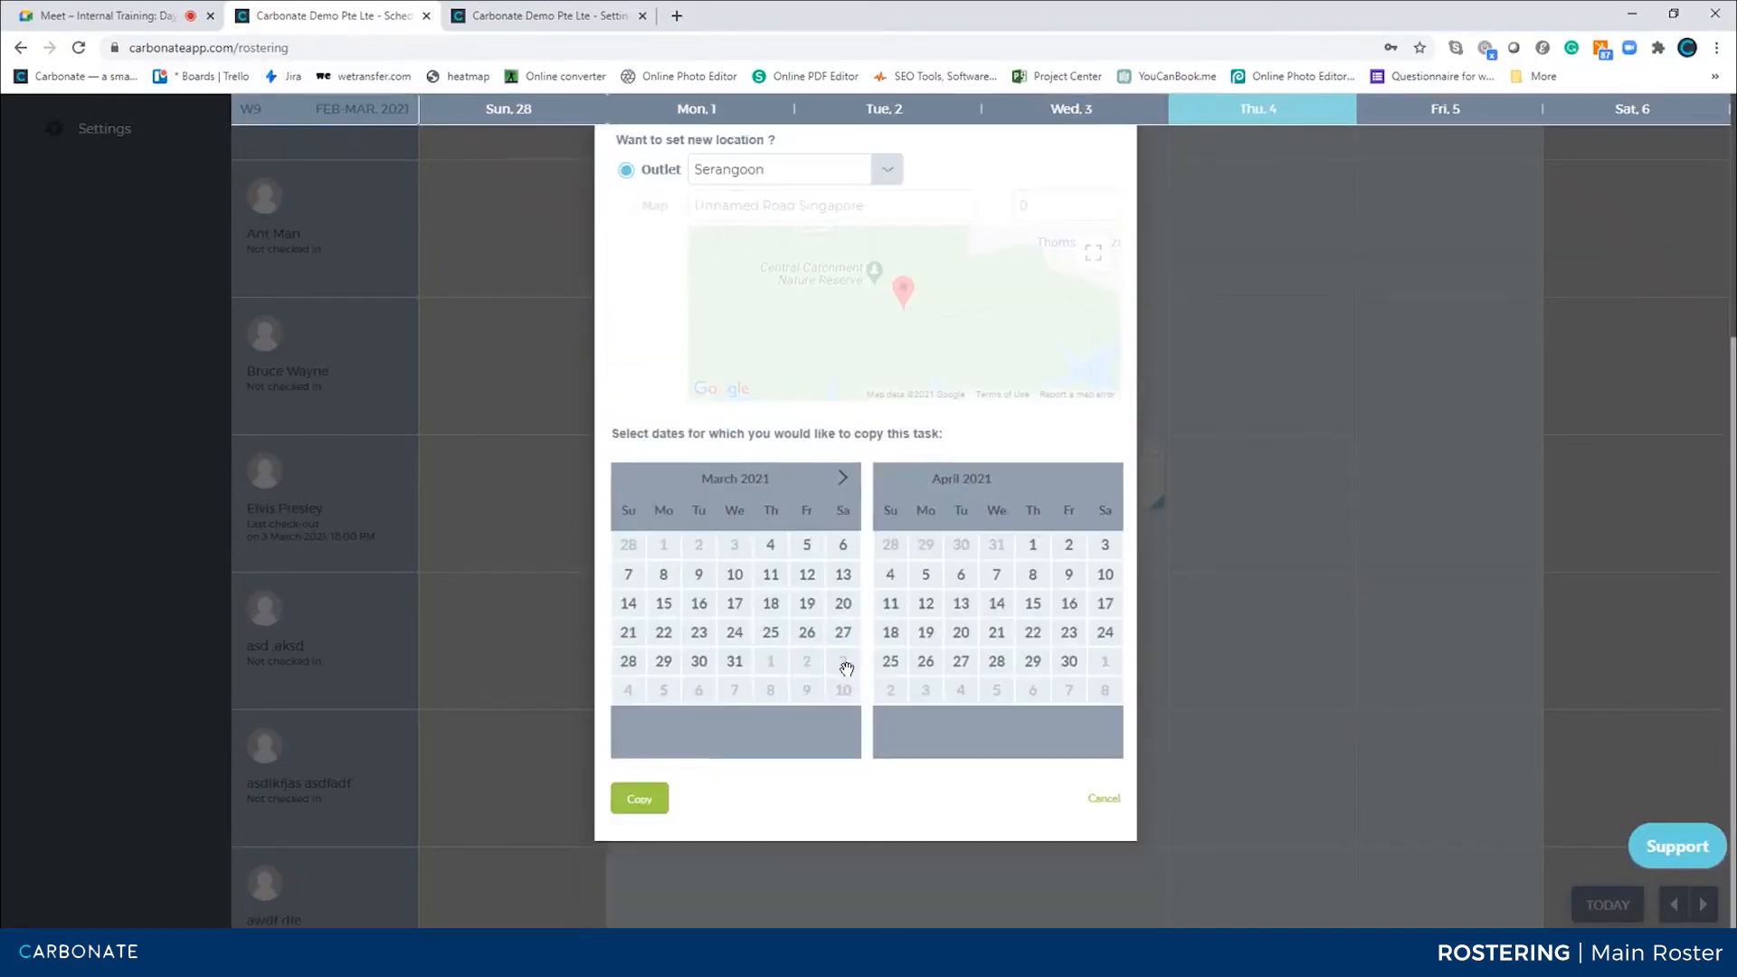
click(806, 574)
click(699, 633)
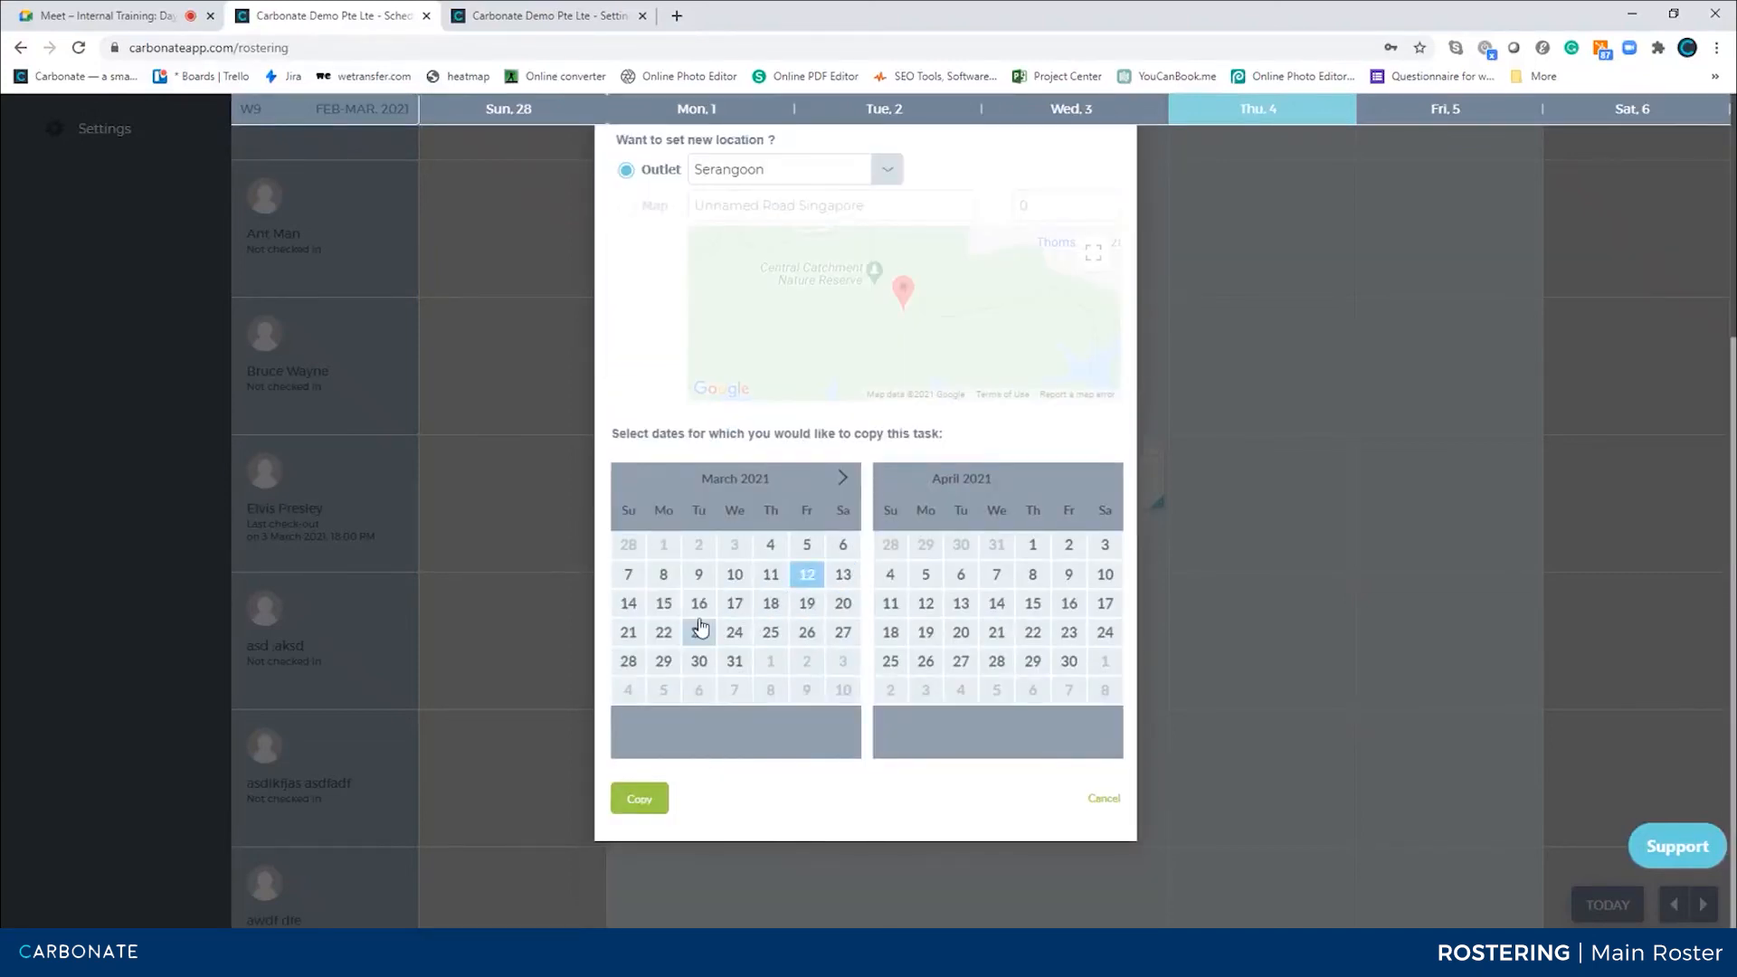
click(767, 590)
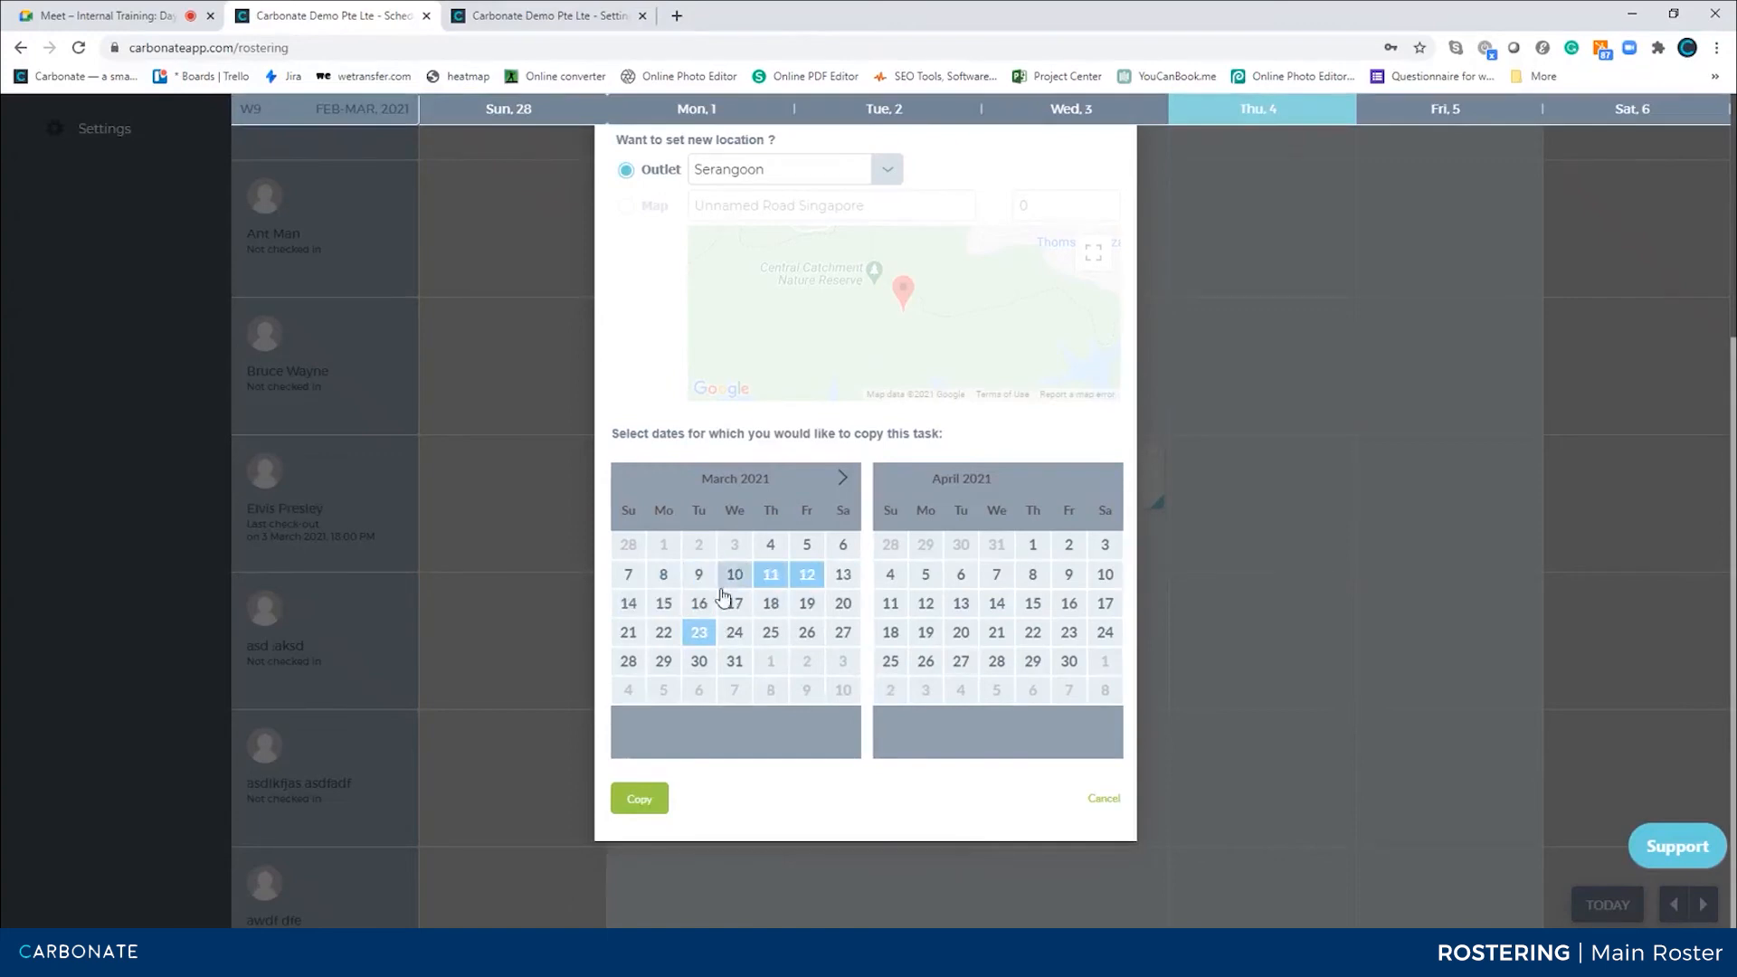
click(699, 583)
click(734, 603)
click(957, 632)
click(996, 575)
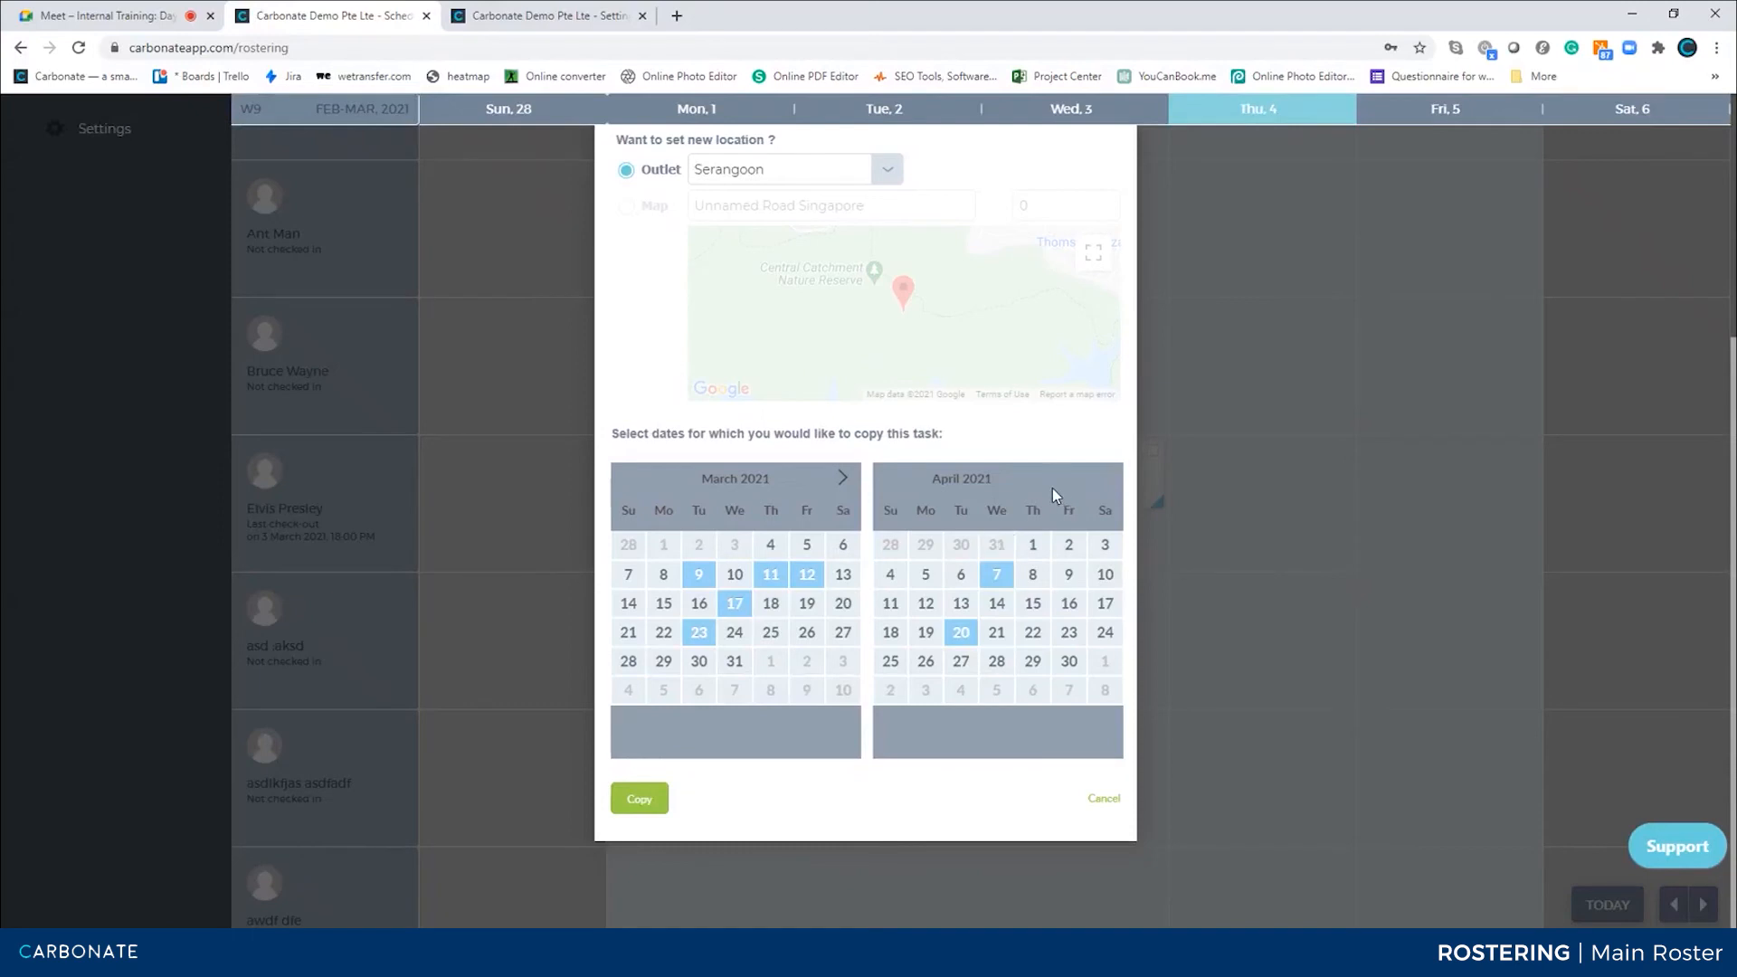
scroll(959, 386, up, 4)
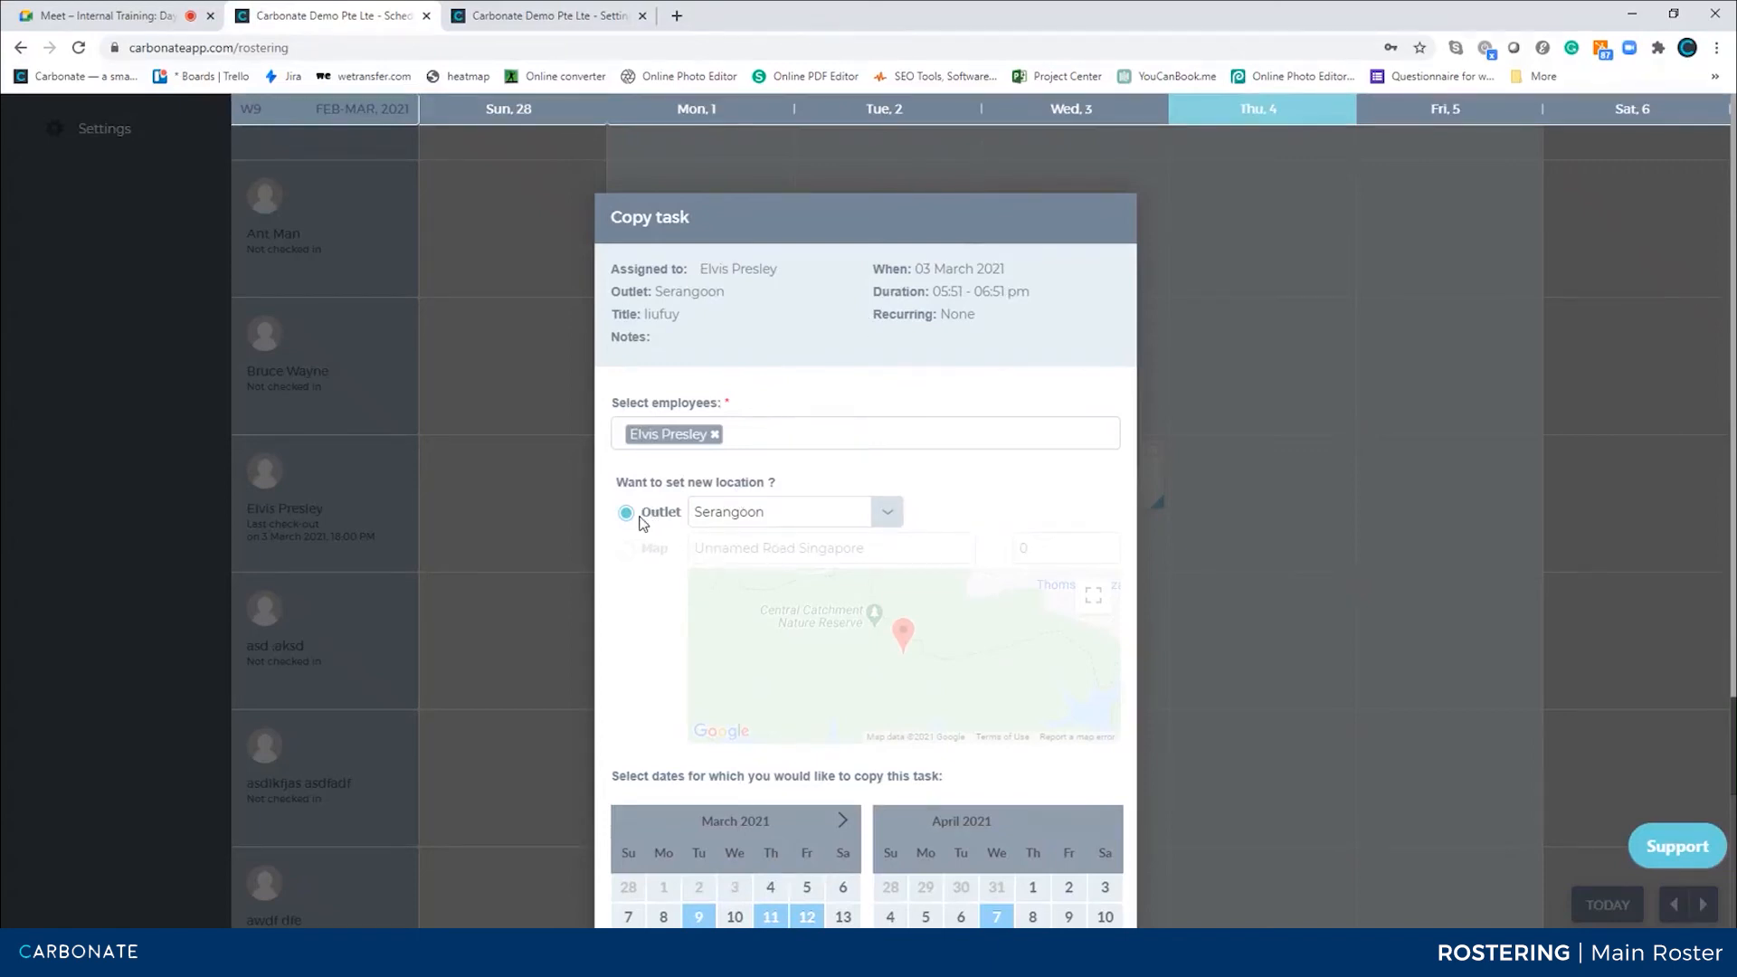
click(865, 509)
click(866, 509)
scroll(794, 539, down, 3)
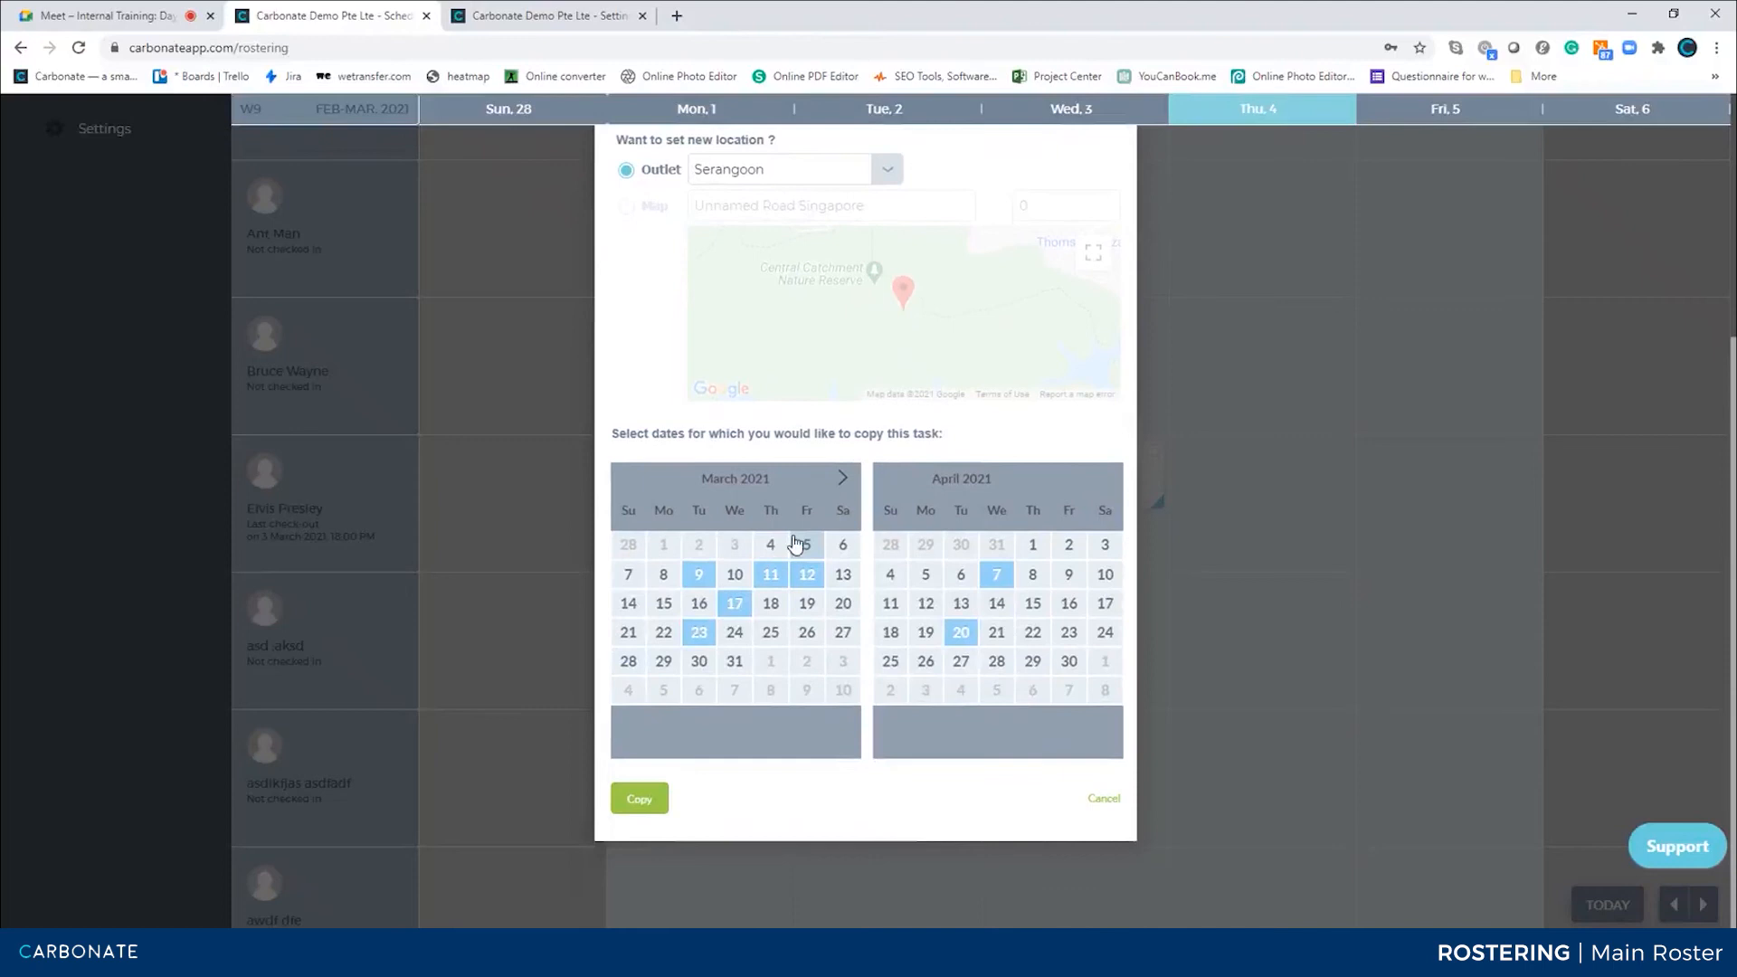
Deselect all the chosen copy dates in the calendar
click(966, 628)
click(960, 631)
click(801, 586)
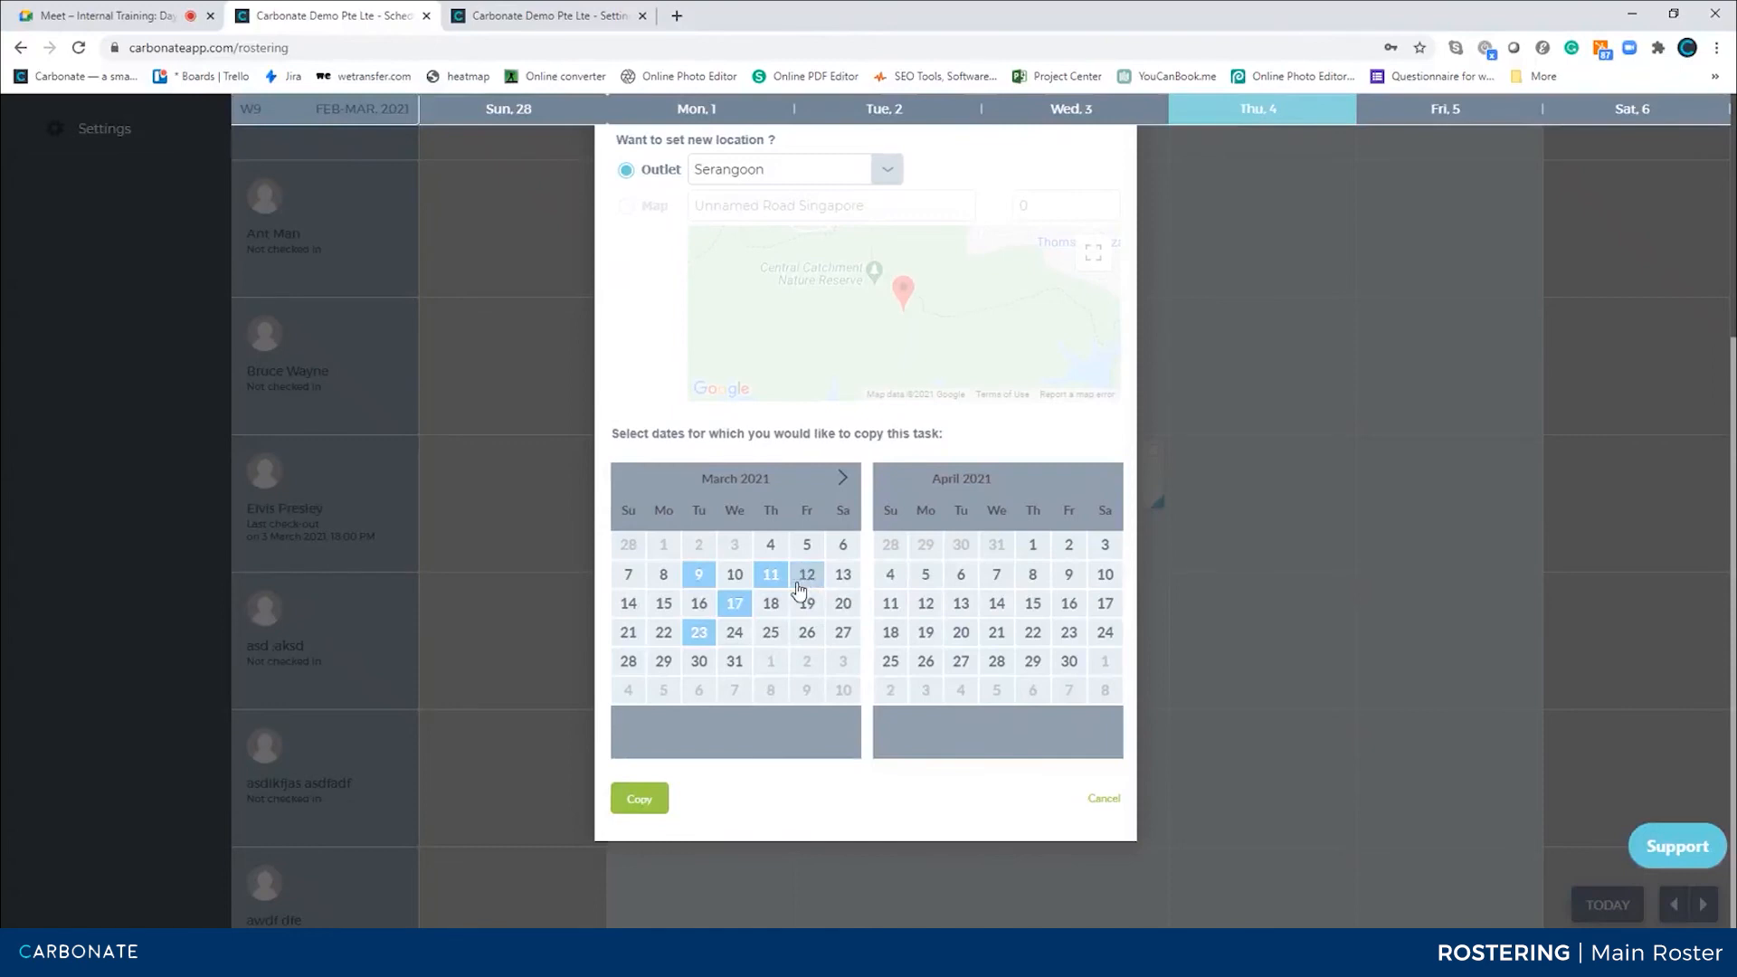
click(770, 579)
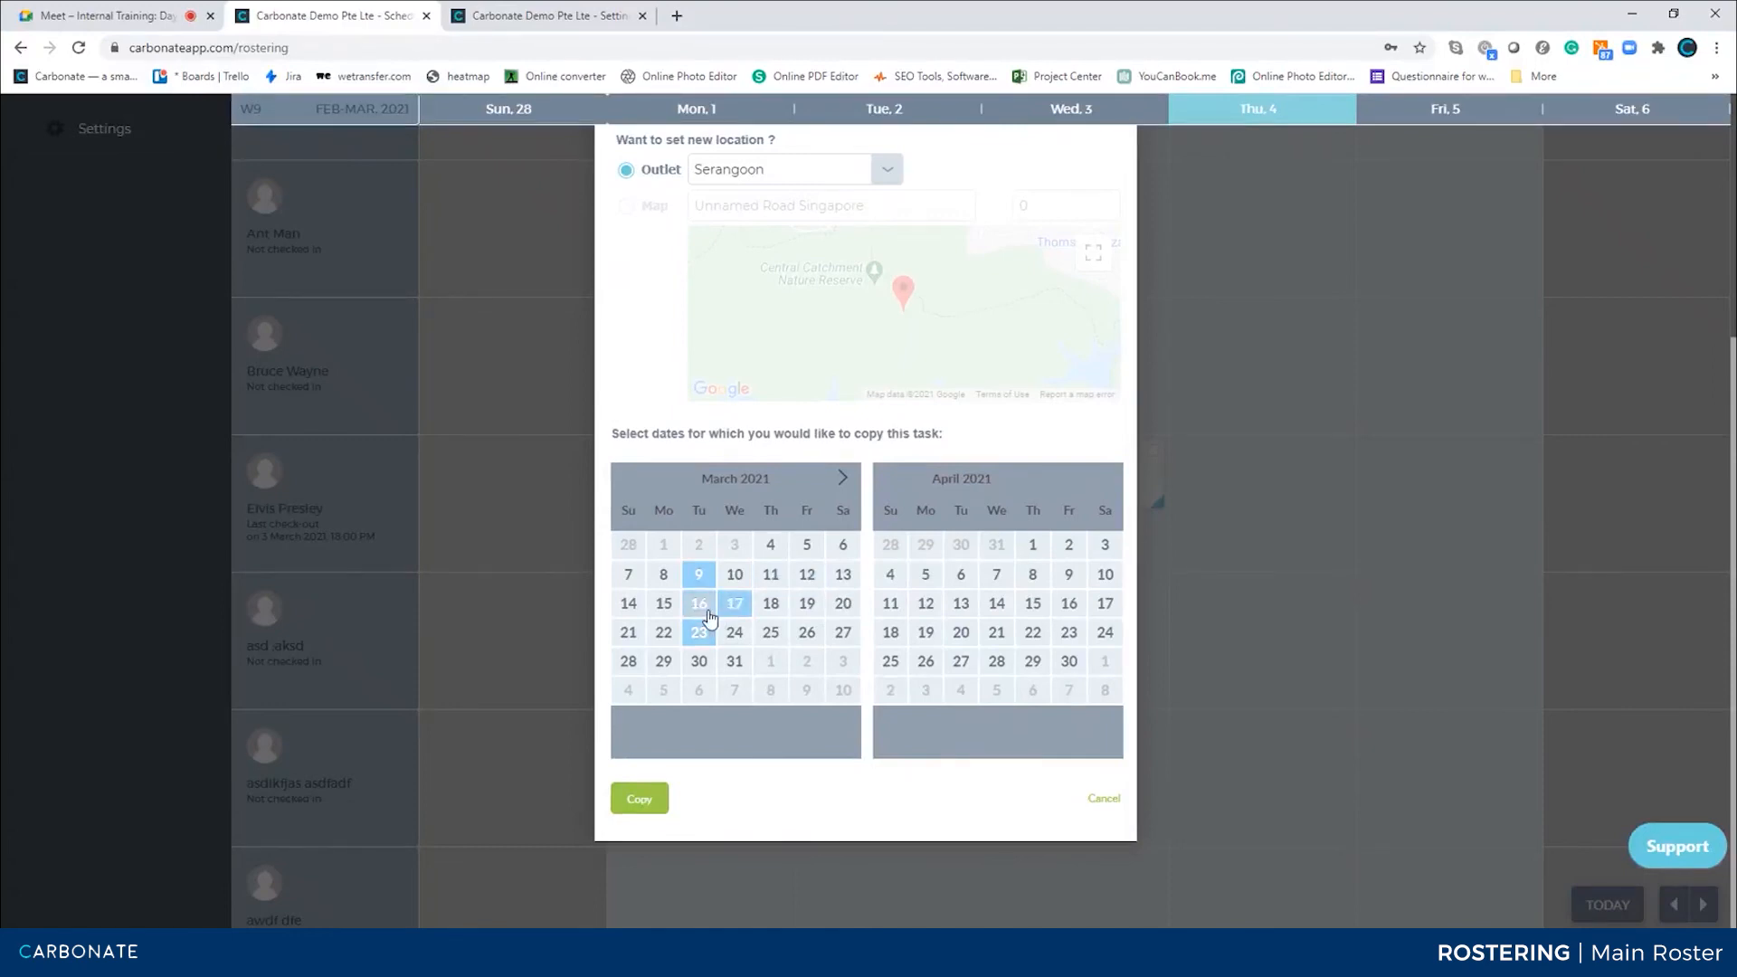
click(702, 606)
click(736, 602)
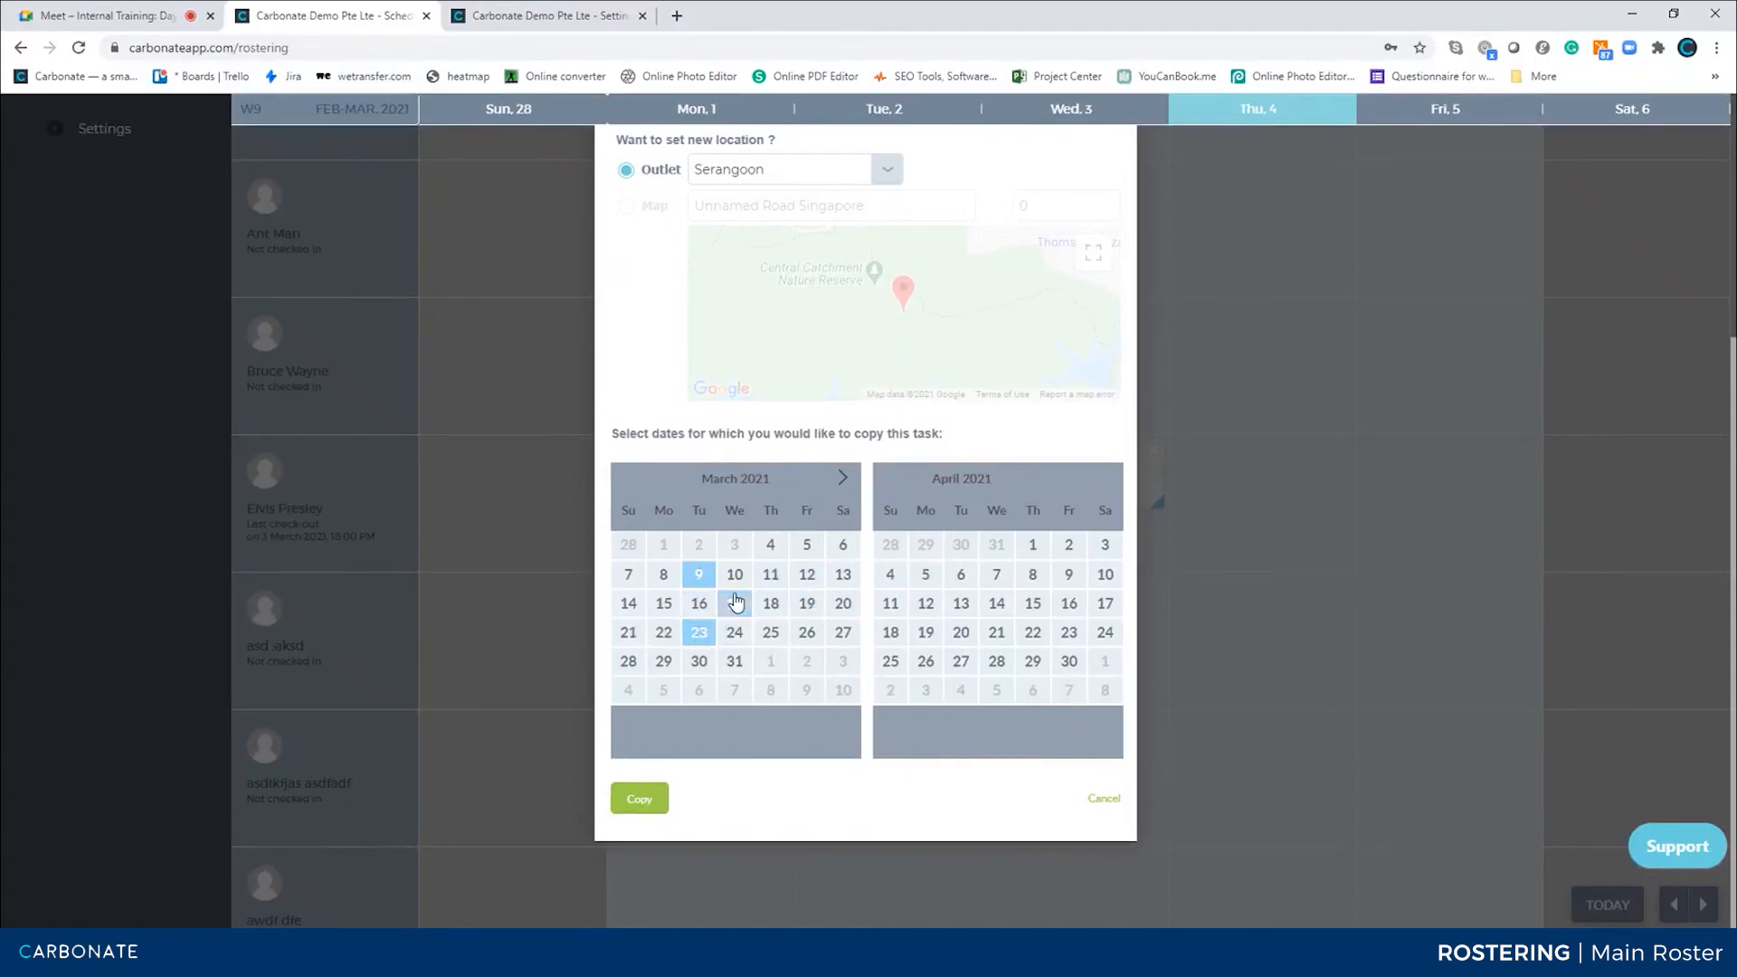
click(698, 632)
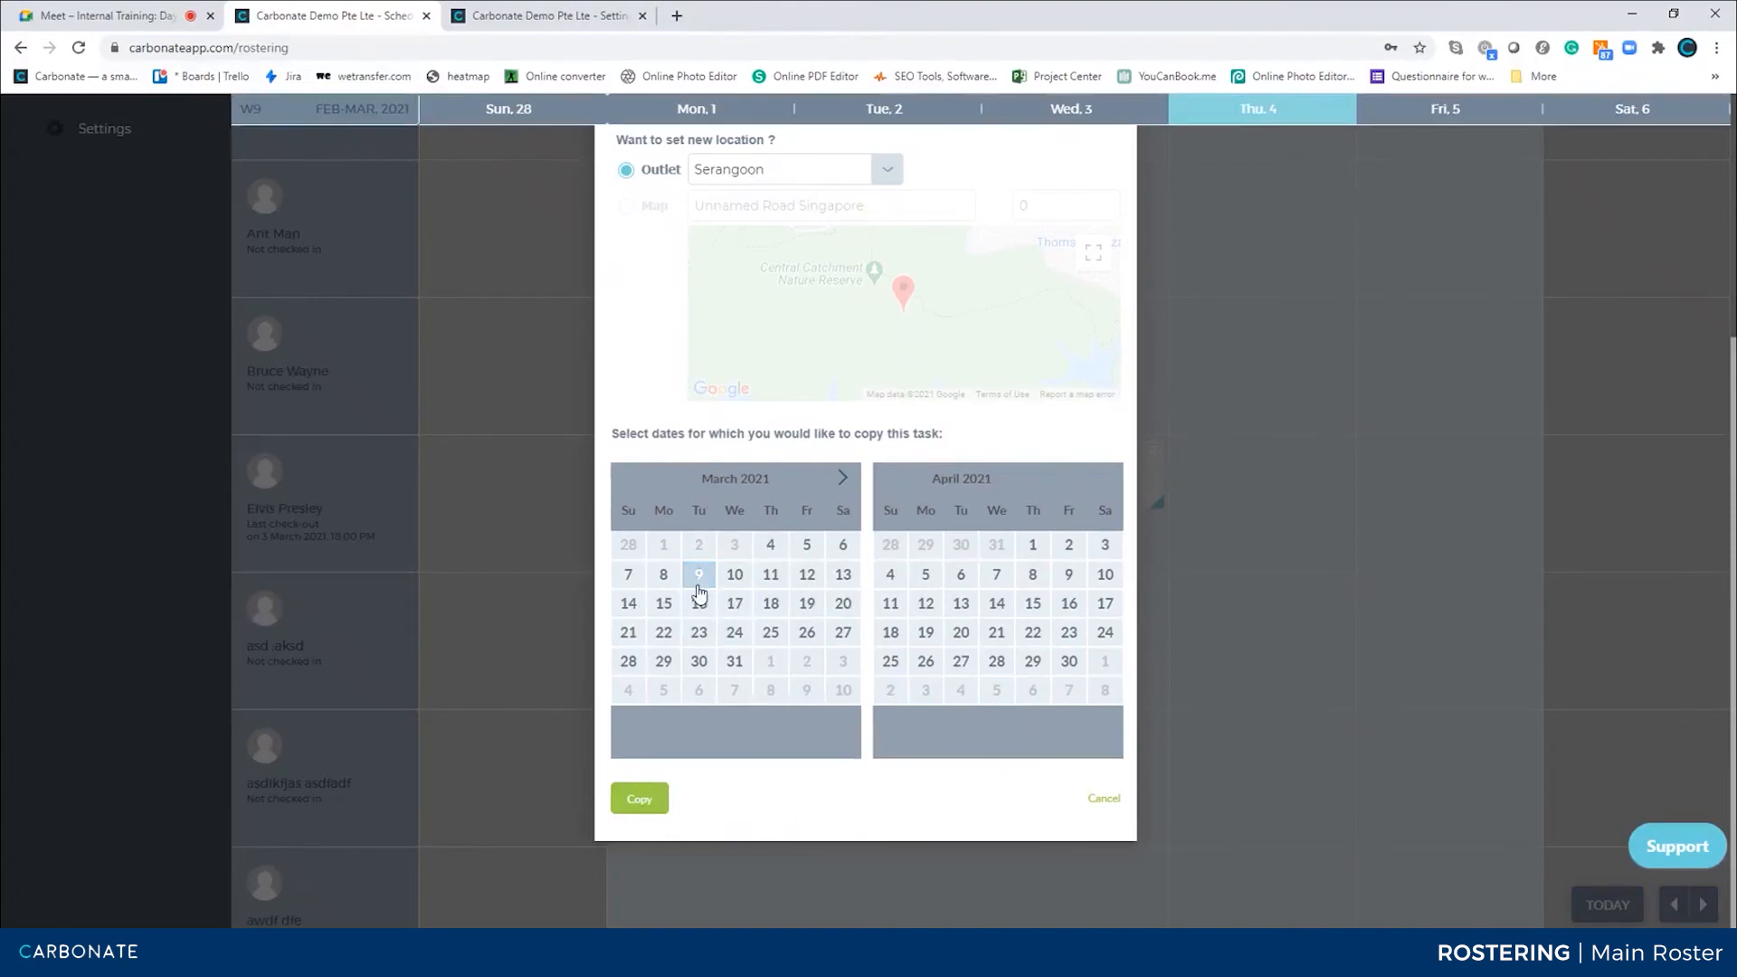
click(699, 580)
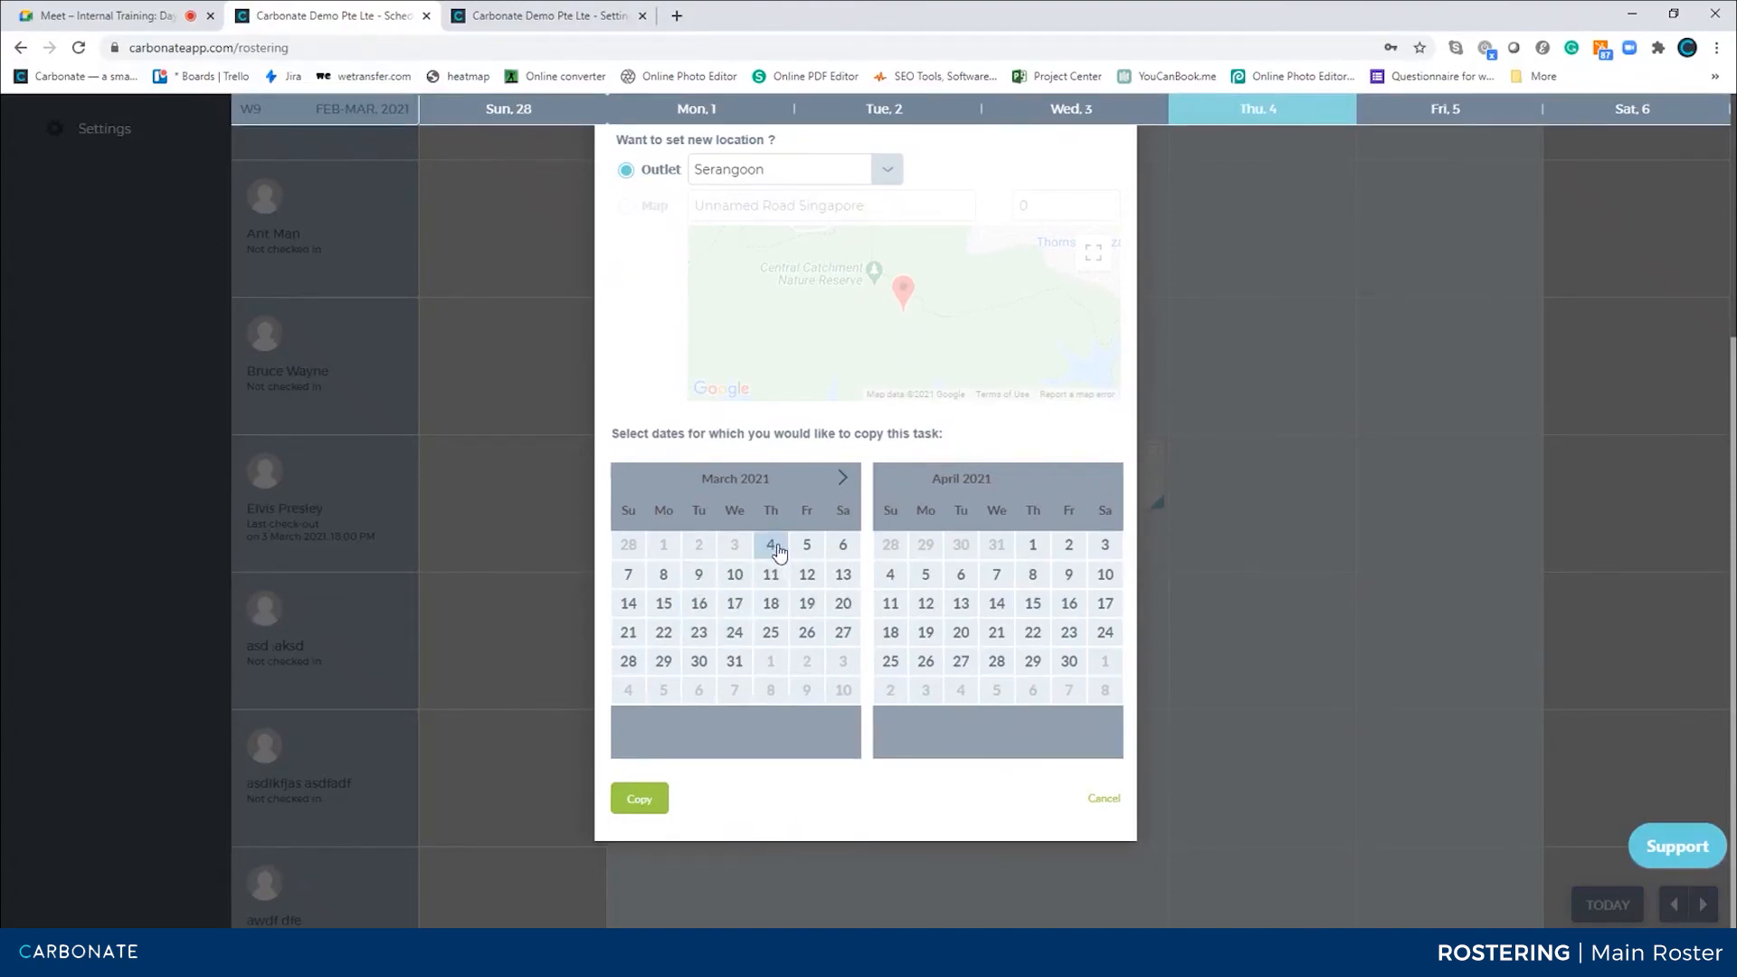
Copy the liufuy task to Friday 5 March 2021
click(771, 546)
click(811, 548)
click(771, 547)
click(648, 798)
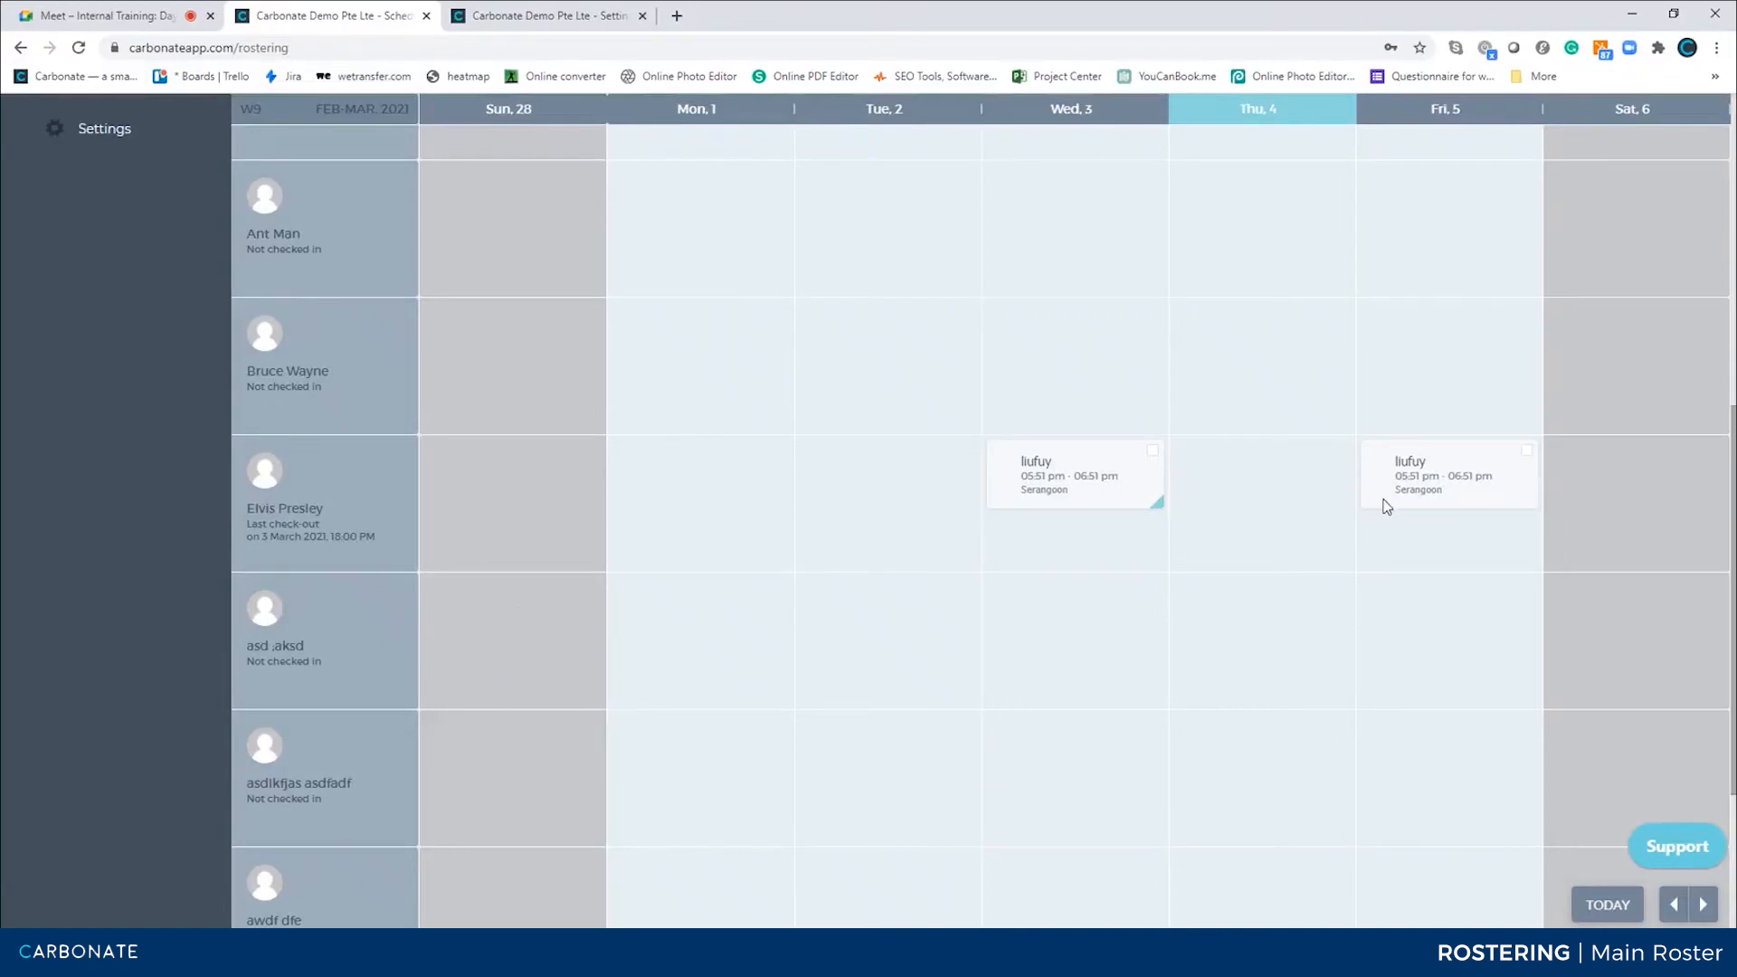
Switch to the day view to check Friday 5's tasks and return to the week view
scroll(1300, 345, up, 8)
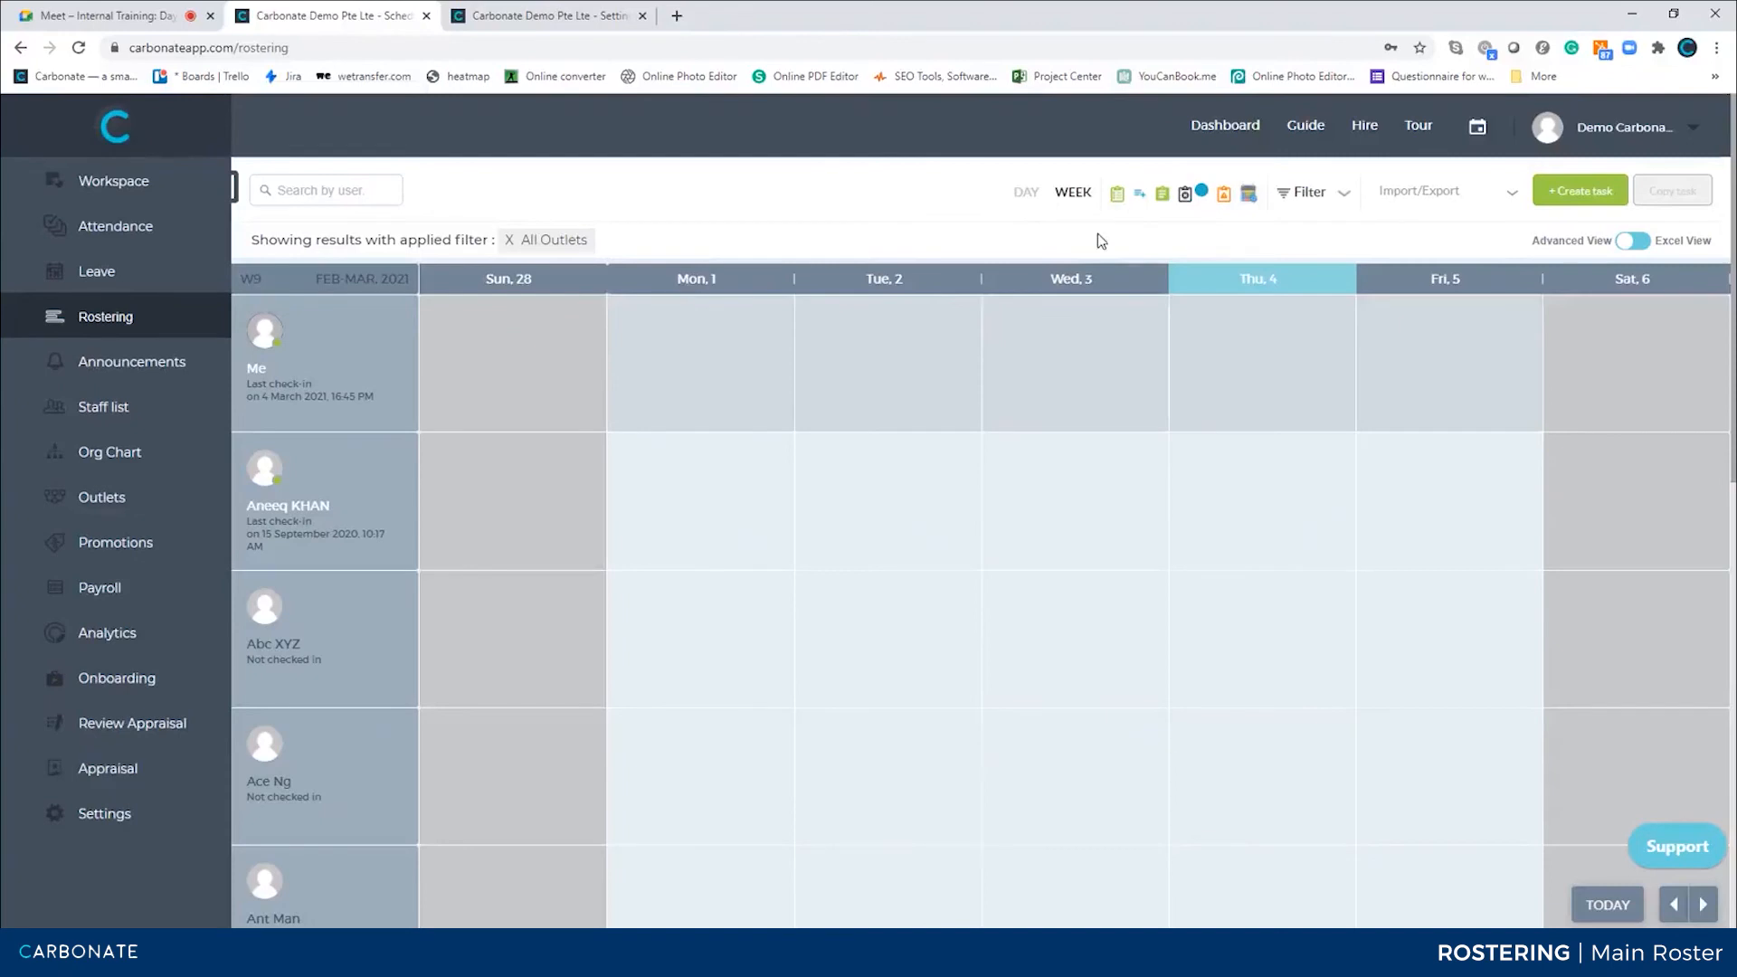
click(1026, 193)
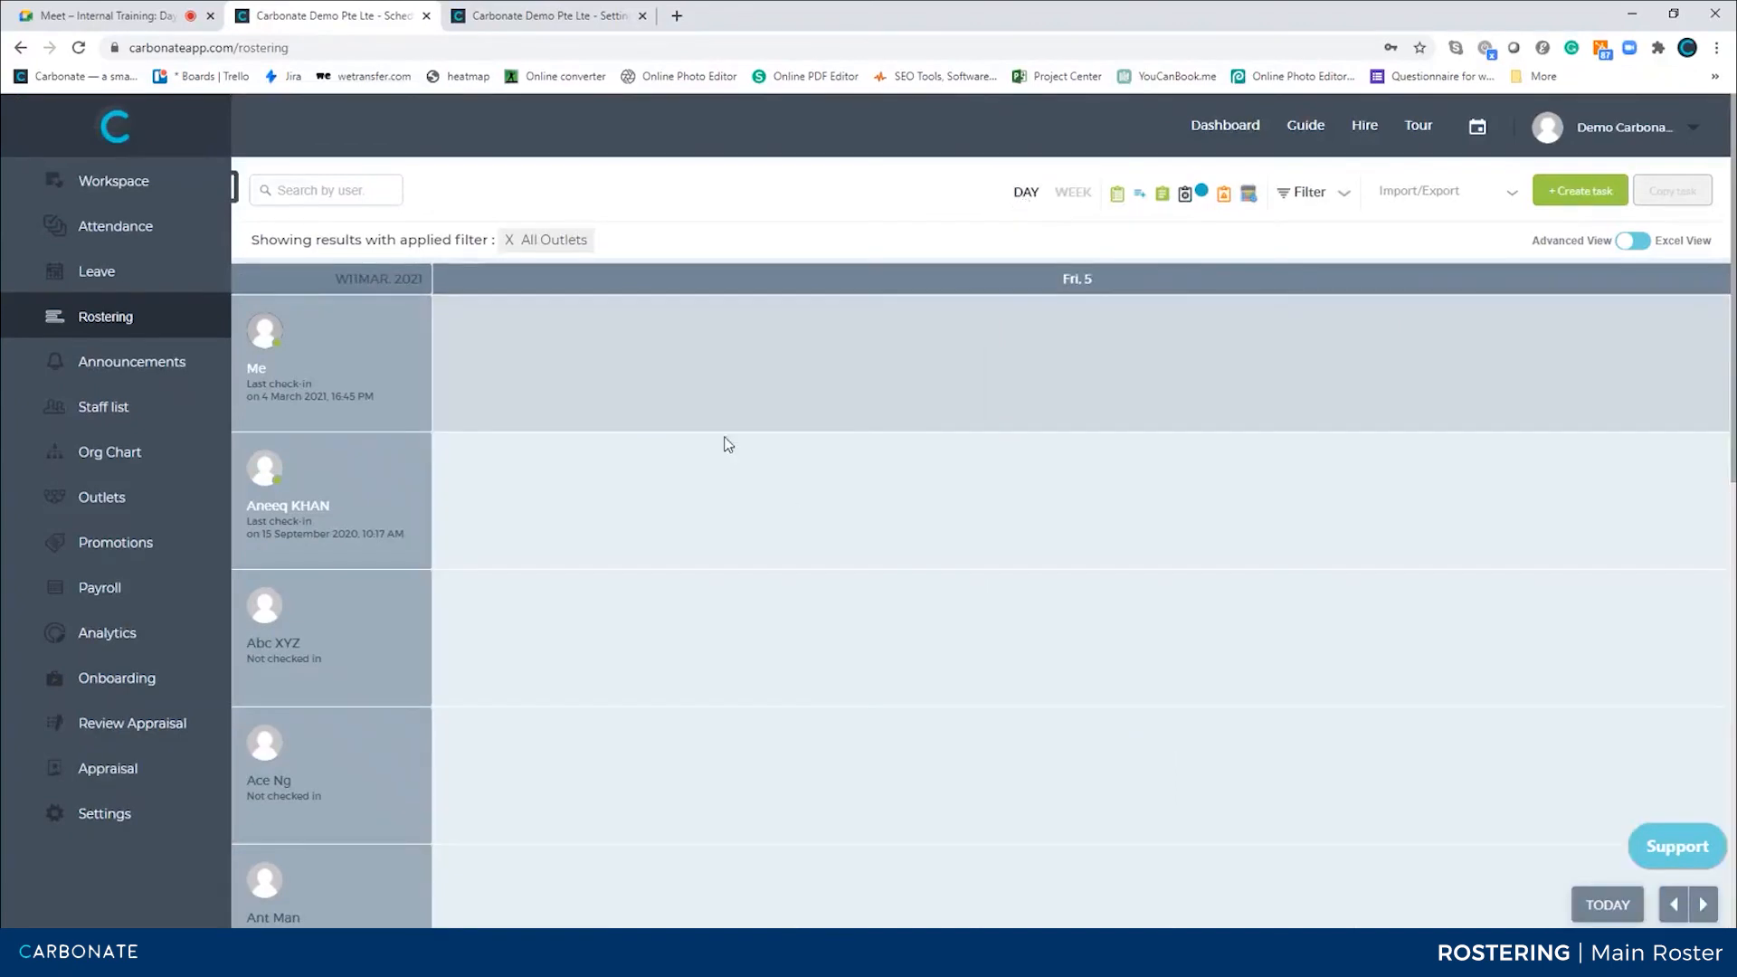
scroll(738, 658, down, 5)
scroll(740, 657, down, 1)
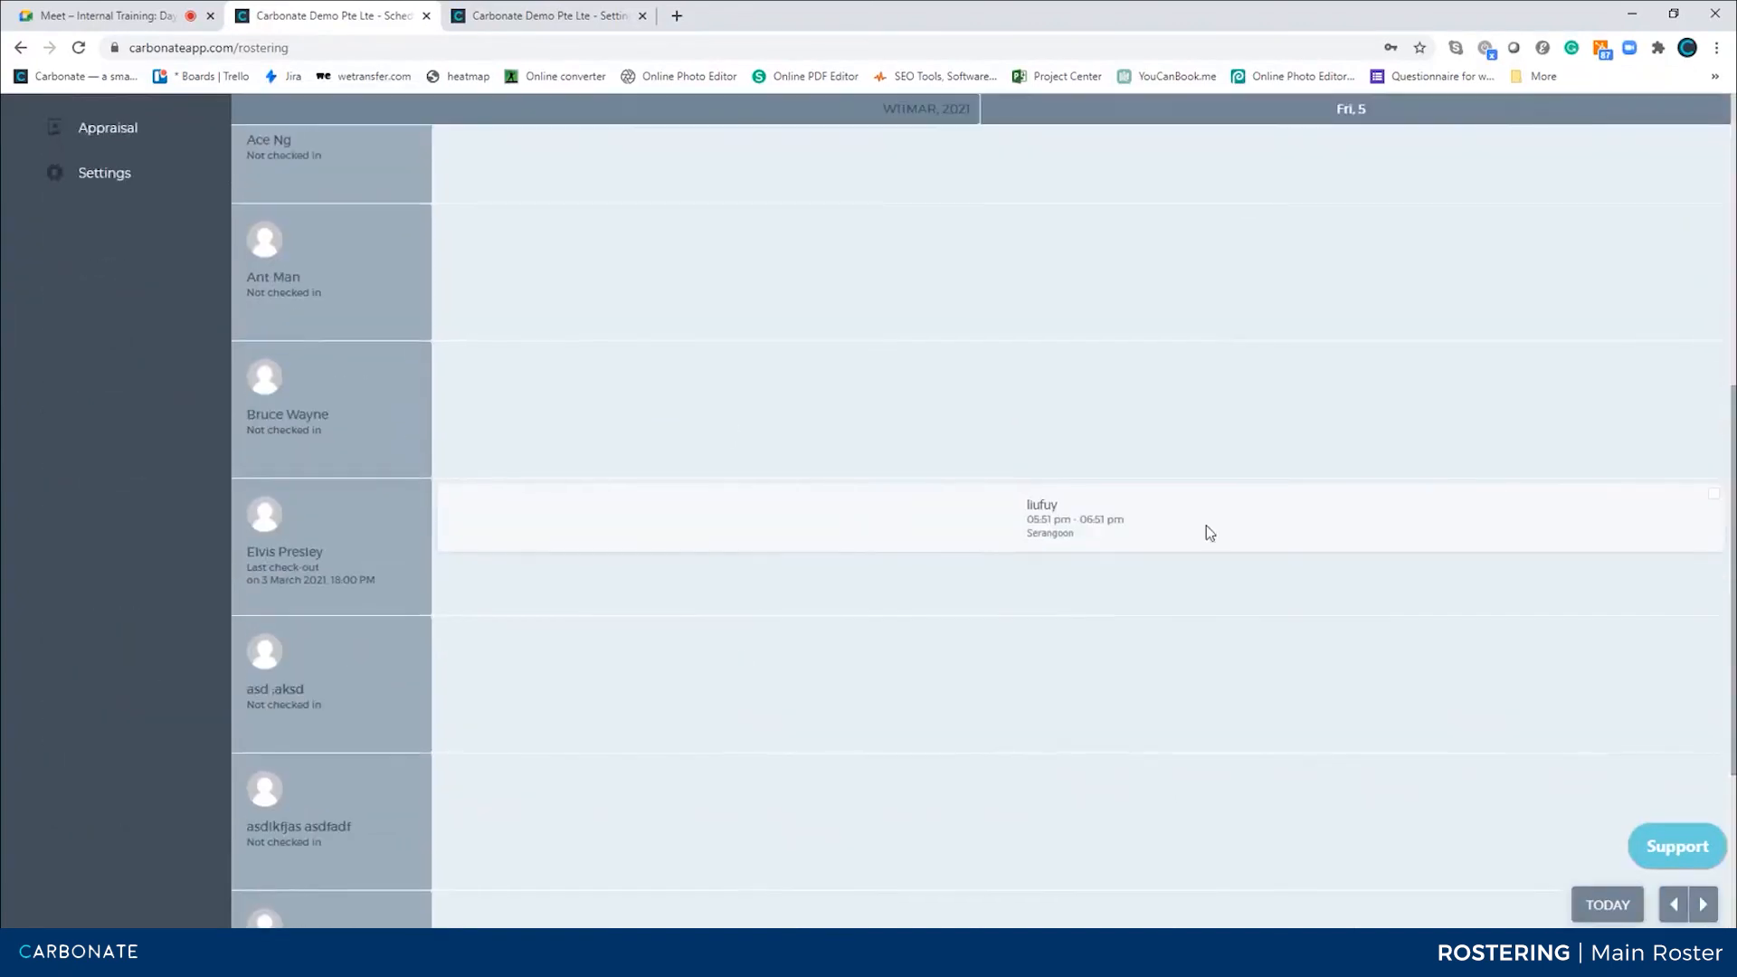
scroll(993, 394, up, 7)
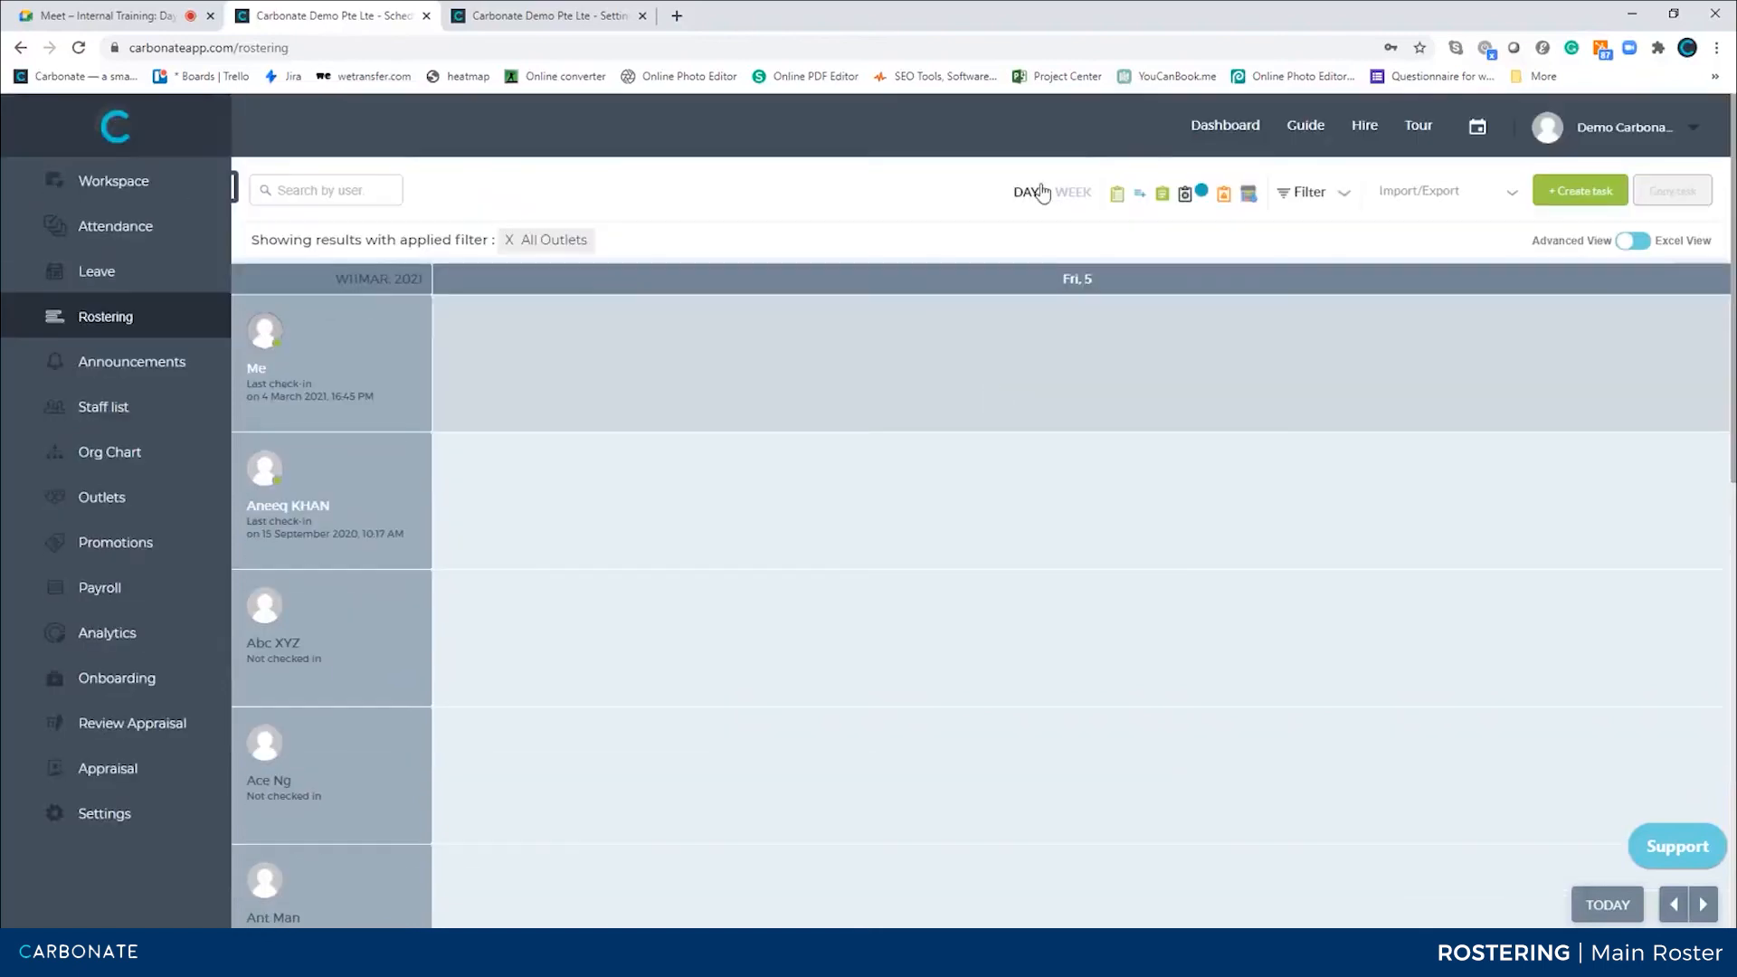
click(1074, 194)
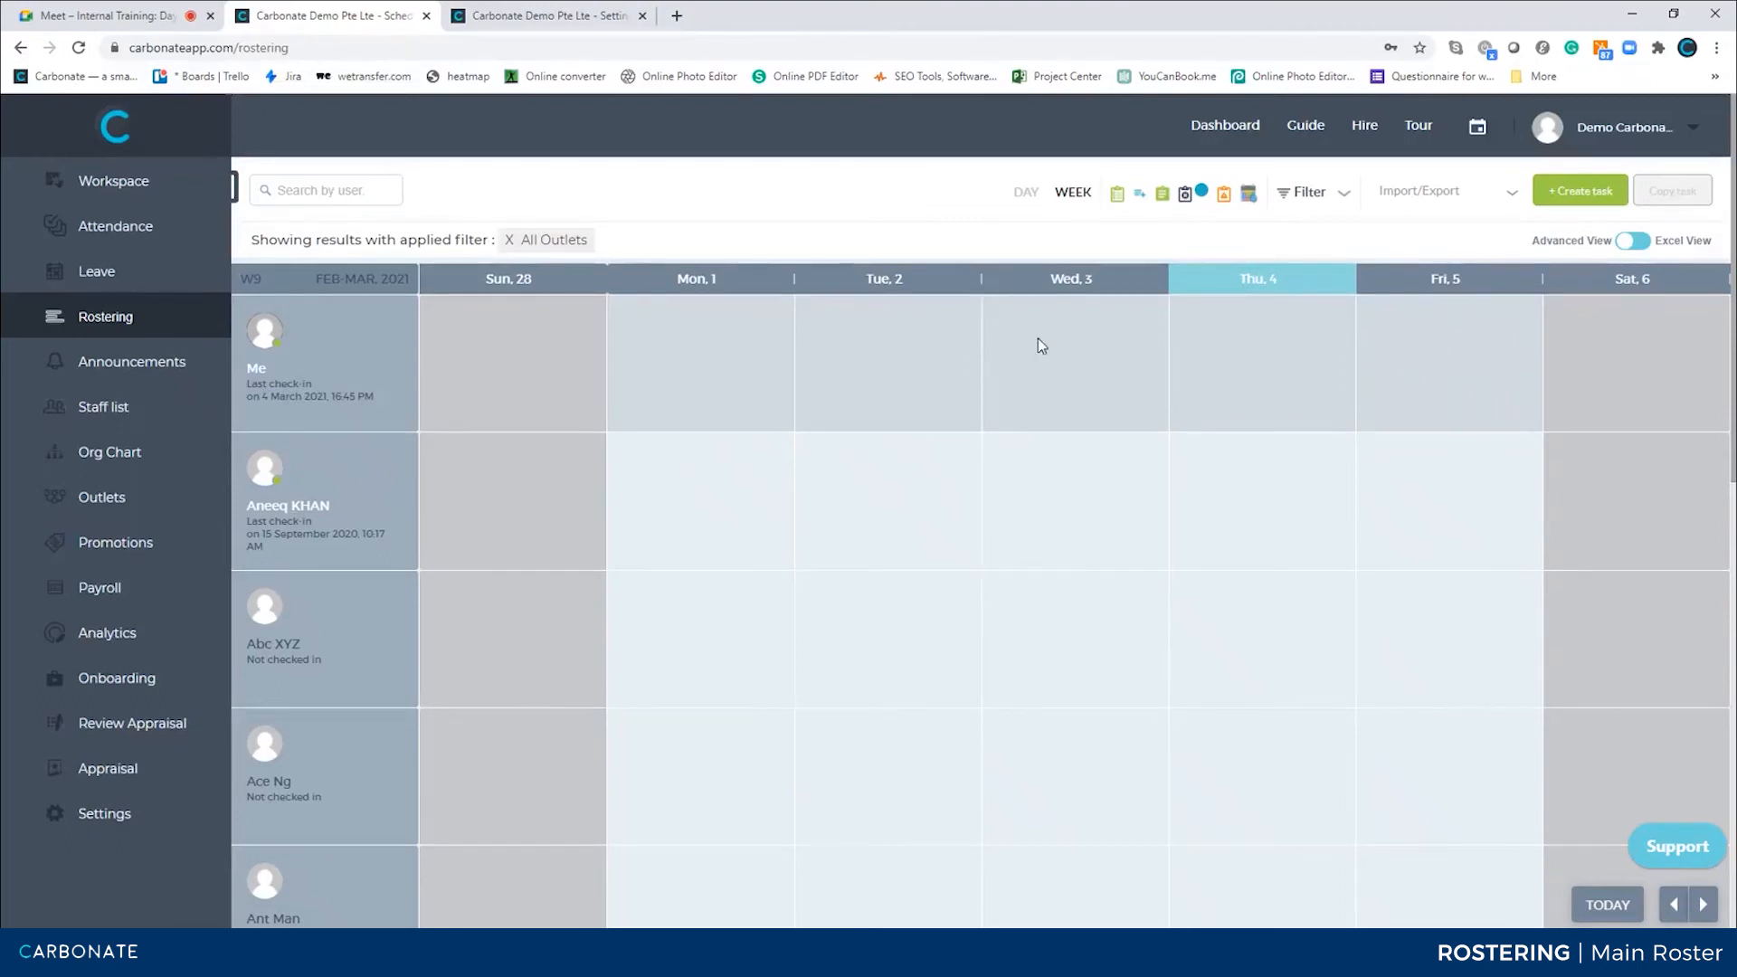
Search the task list for tasks scheduled on 03 March 2021 at 5:39 PM
click(1116, 195)
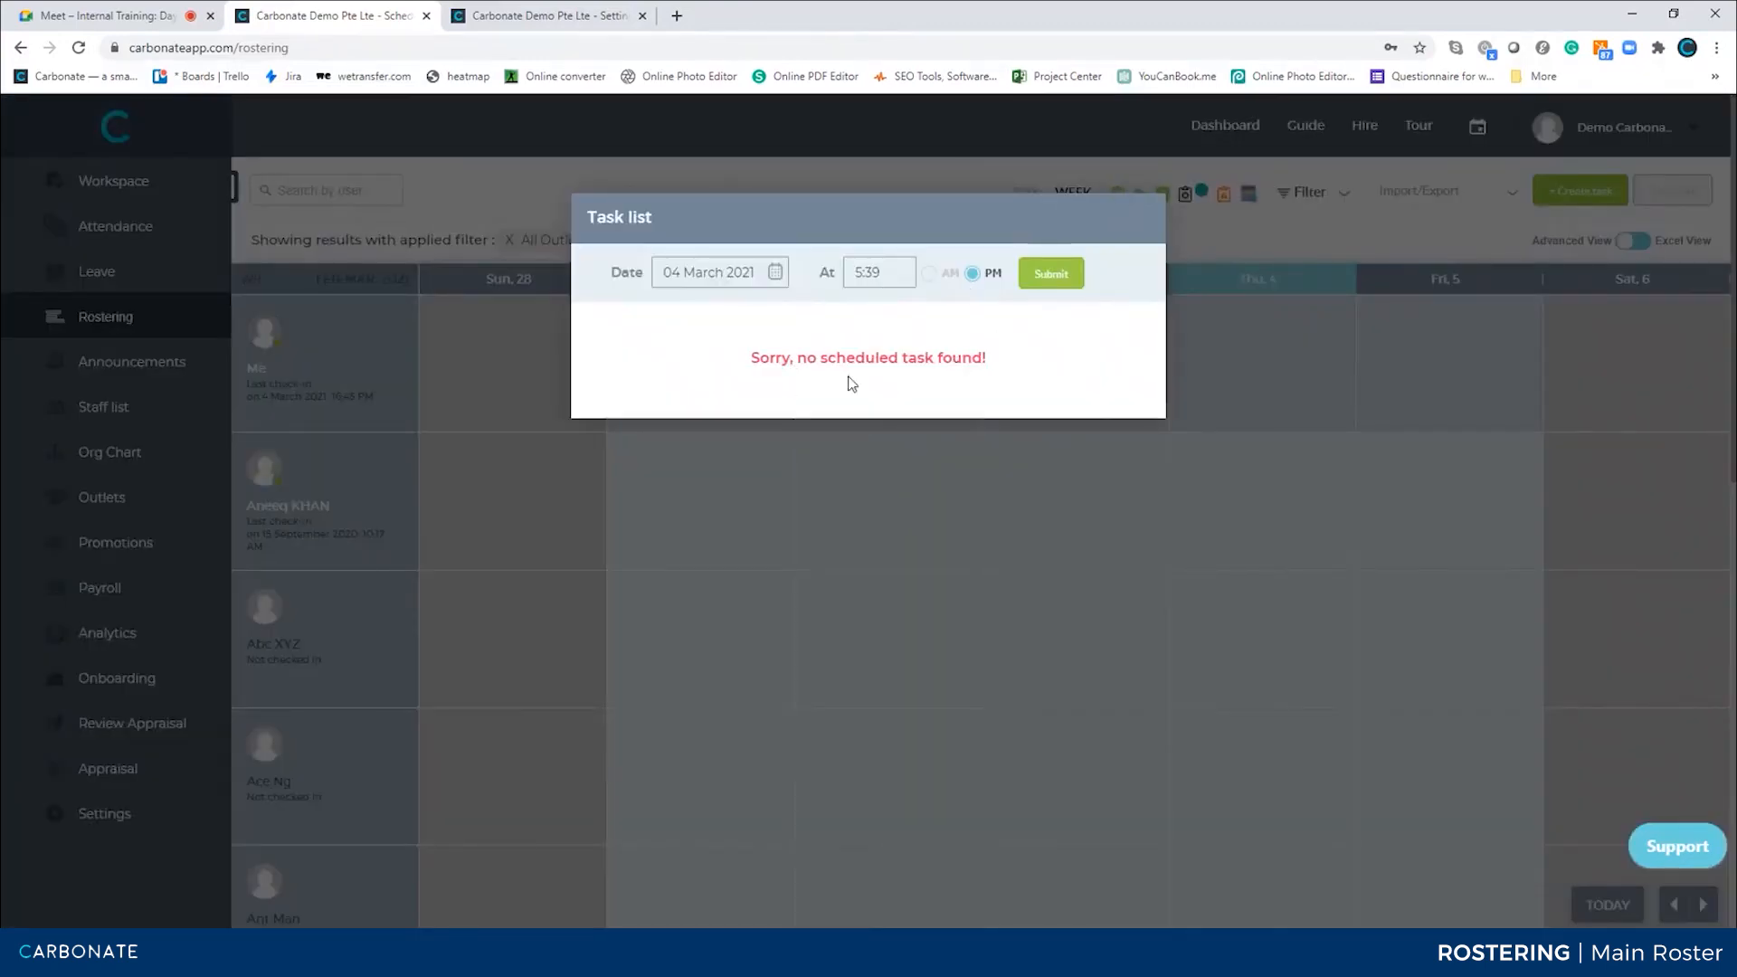
click(727, 271)
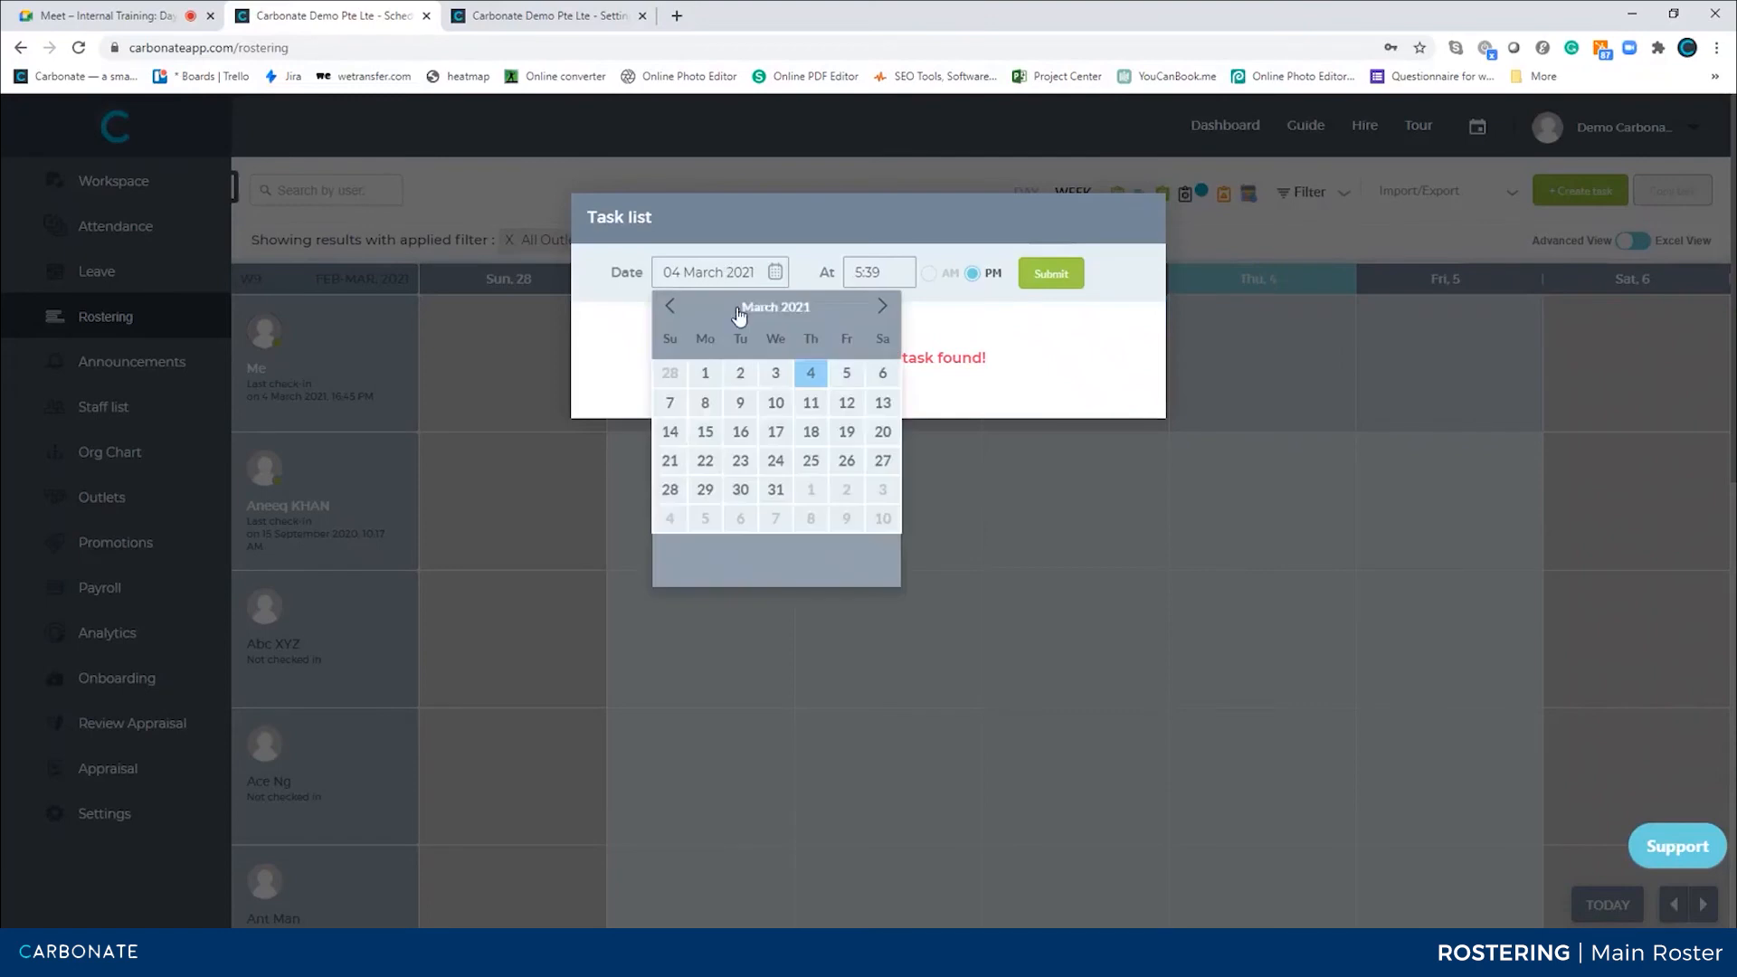
click(775, 374)
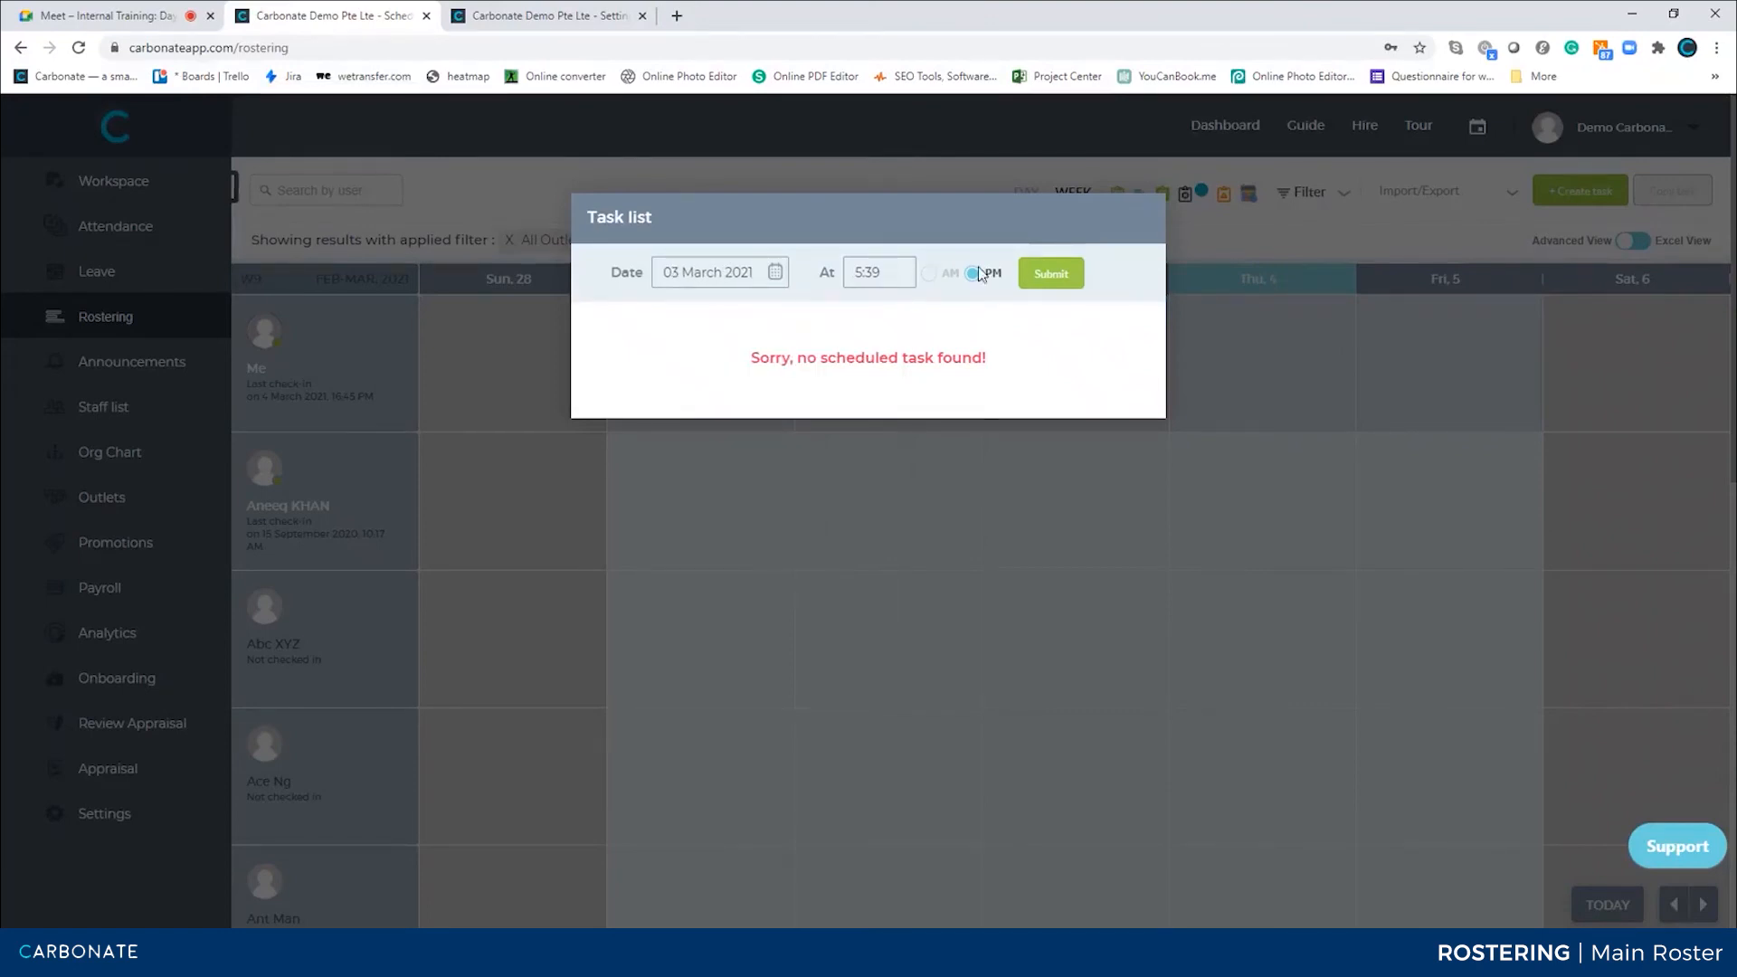
click(1049, 273)
click(1209, 249)
Open the broadcasted tasks list and the neighbouring task list to review them
scroll(1033, 785, down, 8)
scroll(1131, 416, up, 10)
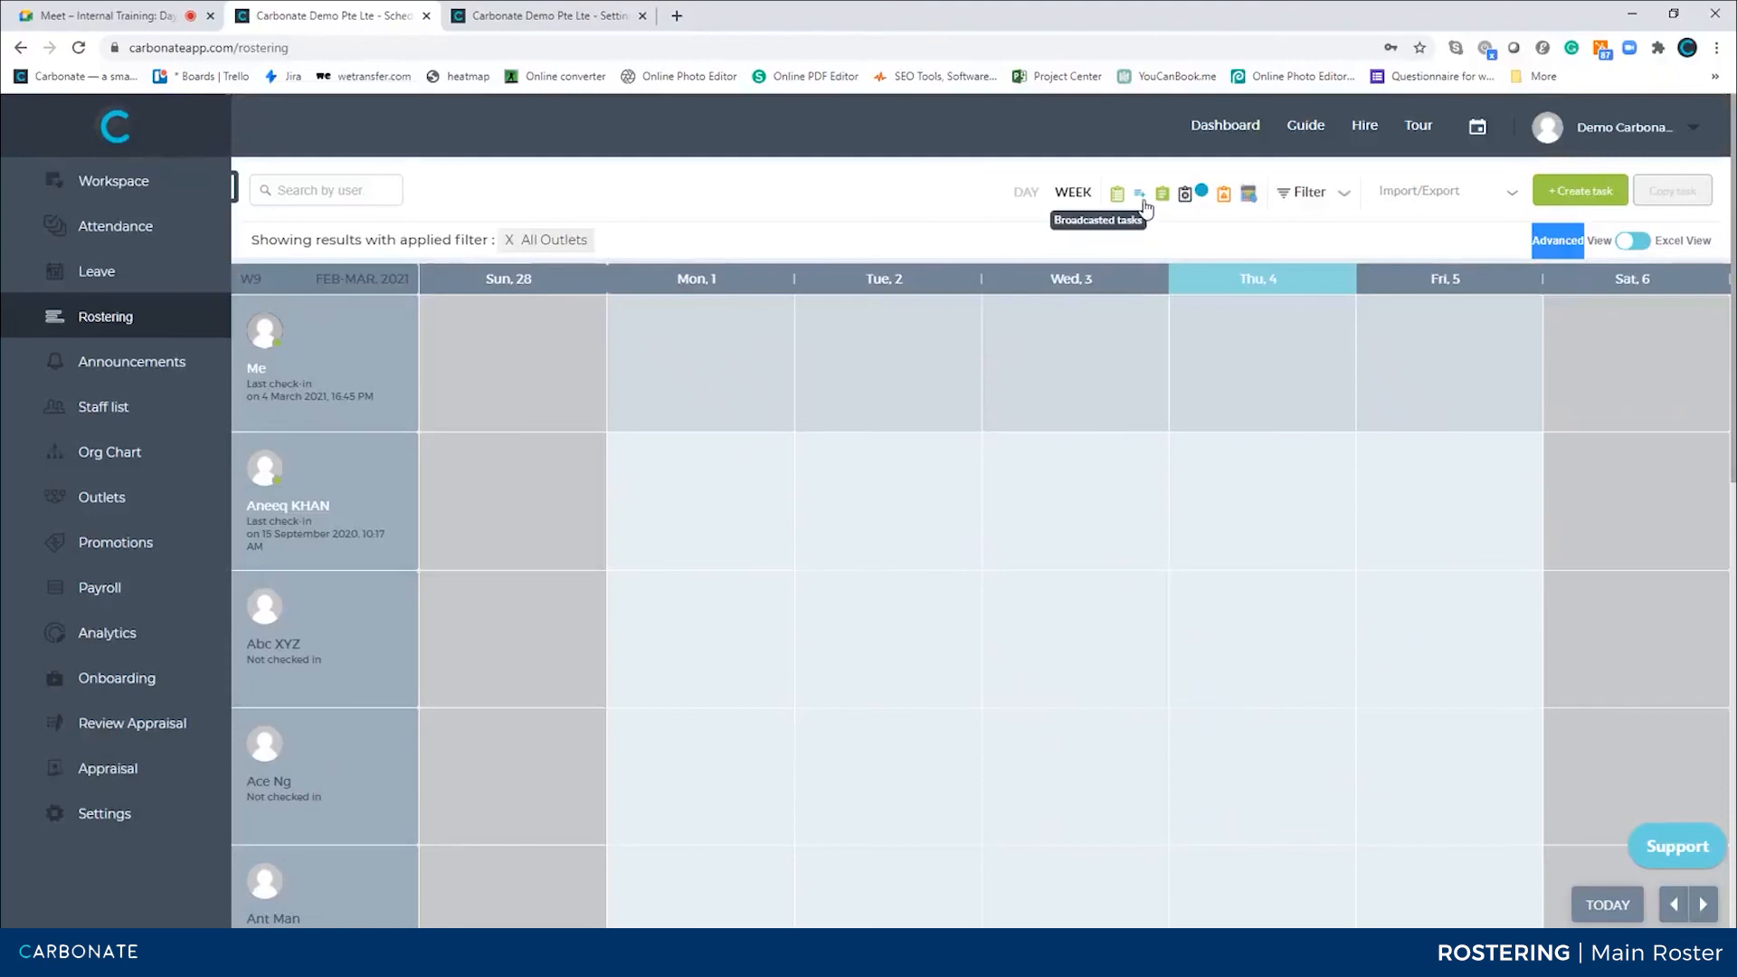
click(1140, 195)
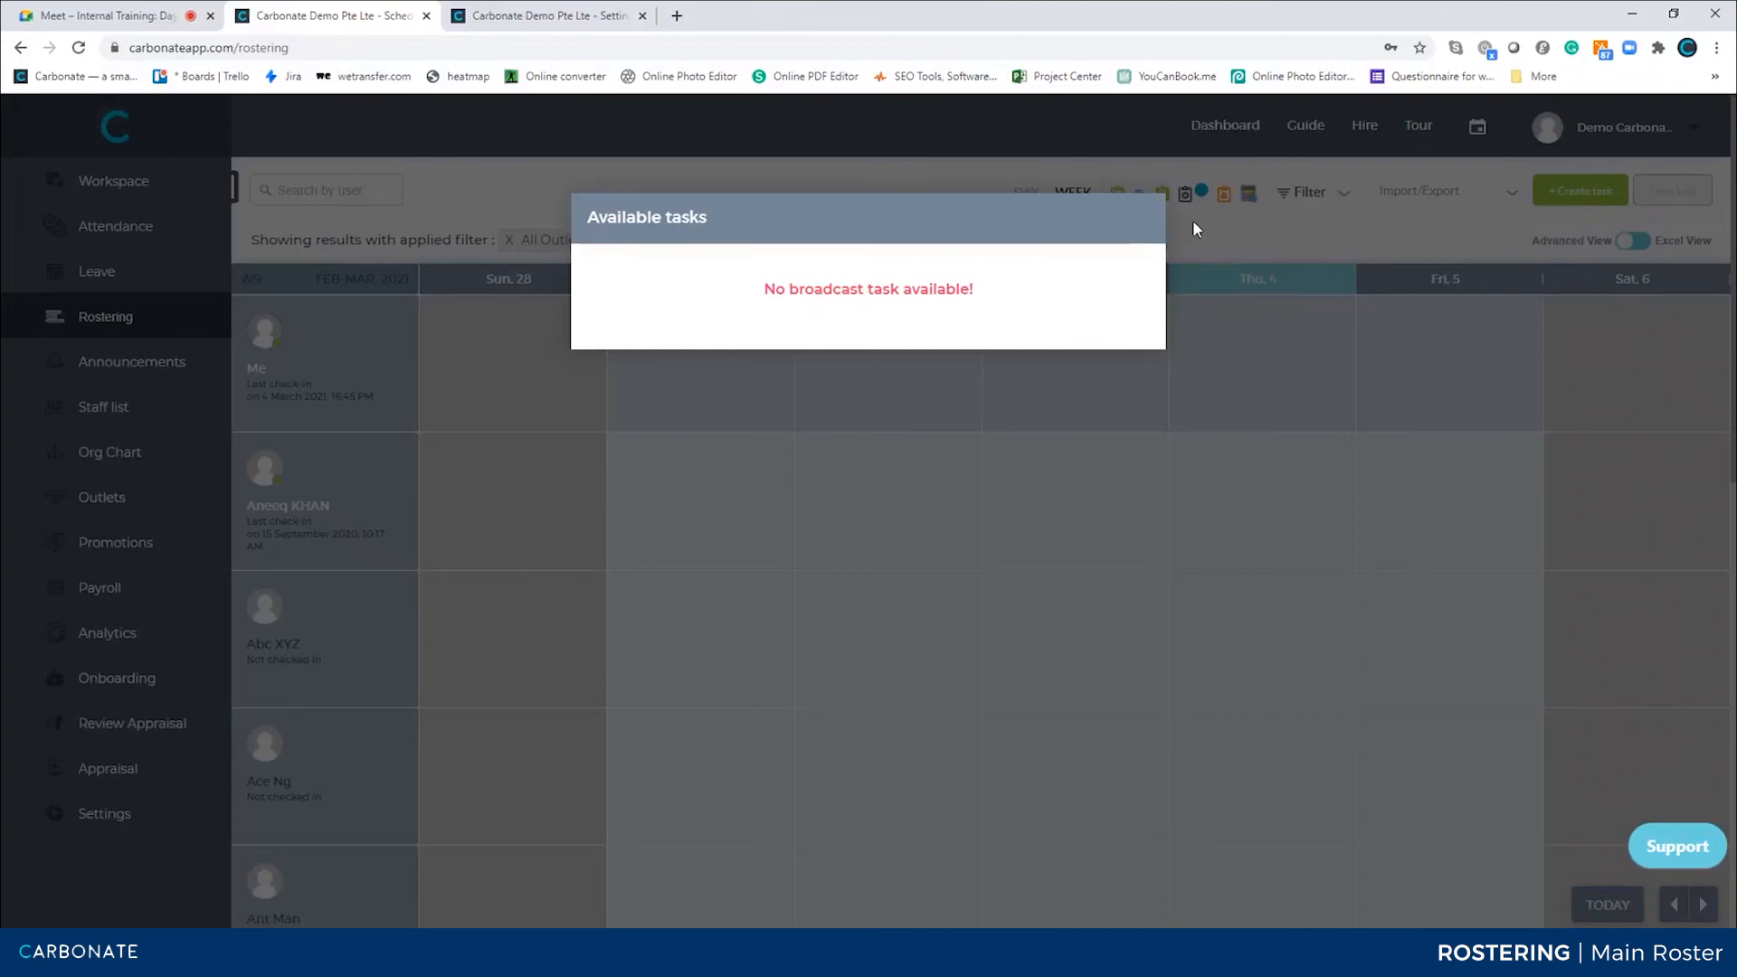
click(1193, 221)
click(1163, 196)
click(1225, 244)
Try setting up a broadcast task limited to 3 with admin approval, assigned to employees from entity Carbonate Demo Pte Ltd
click(1587, 188)
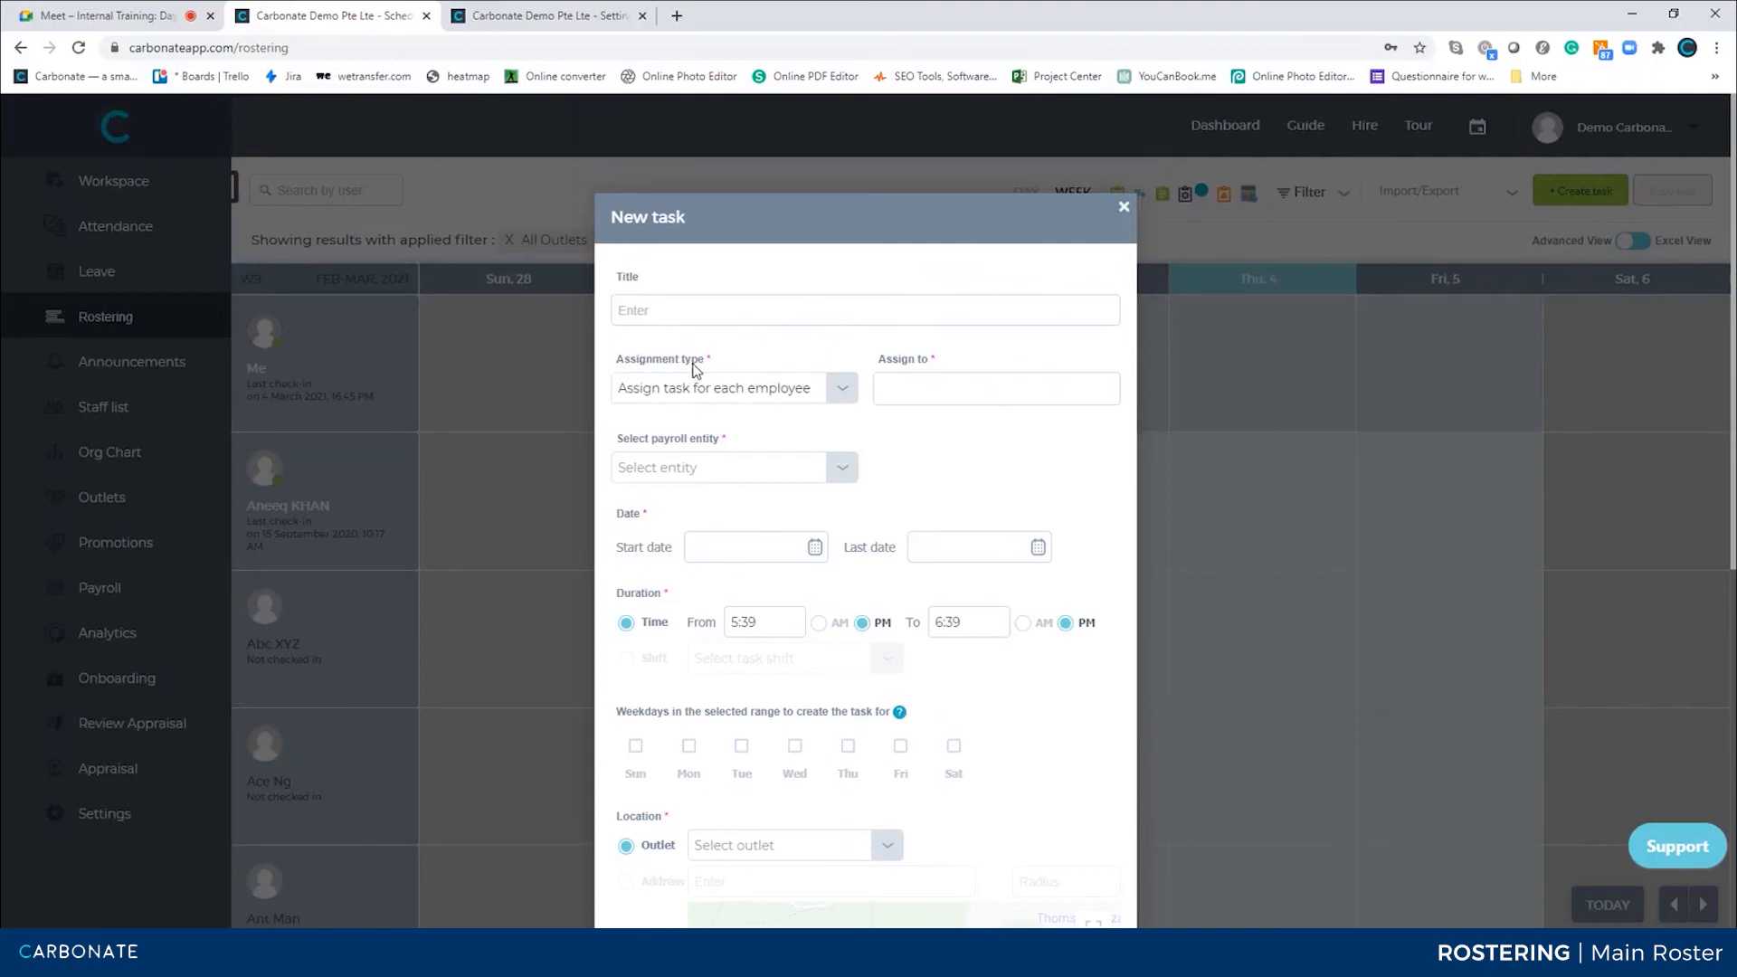
click(840, 389)
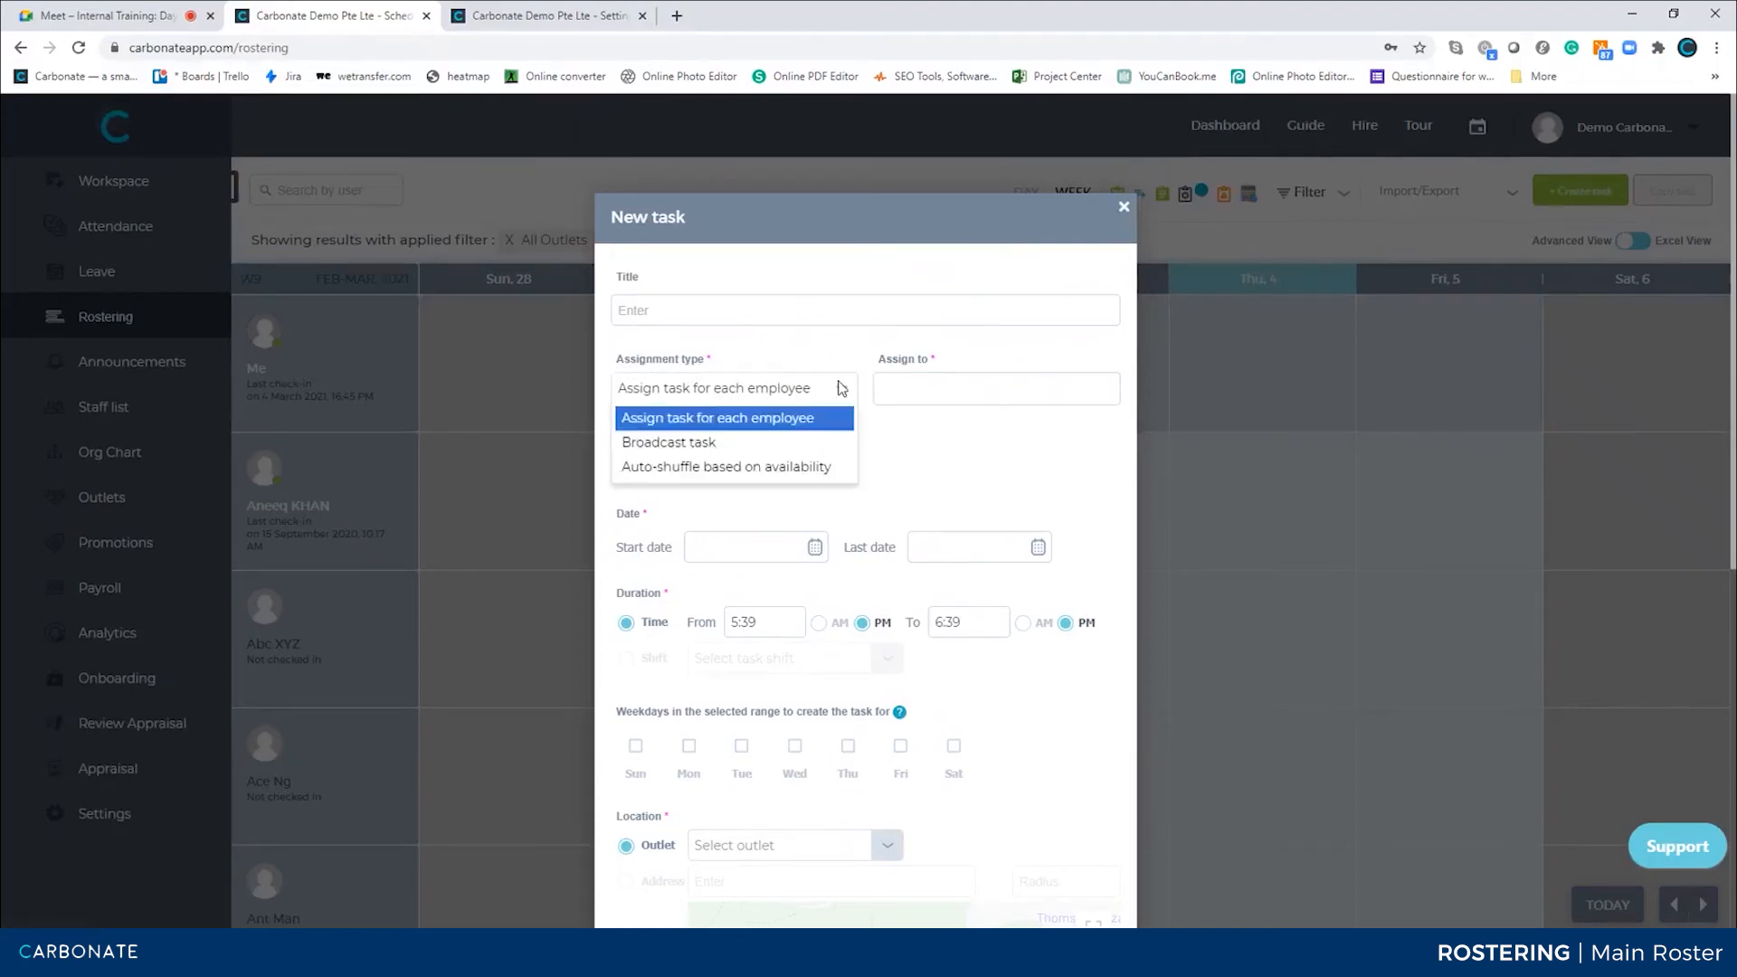
click(656, 443)
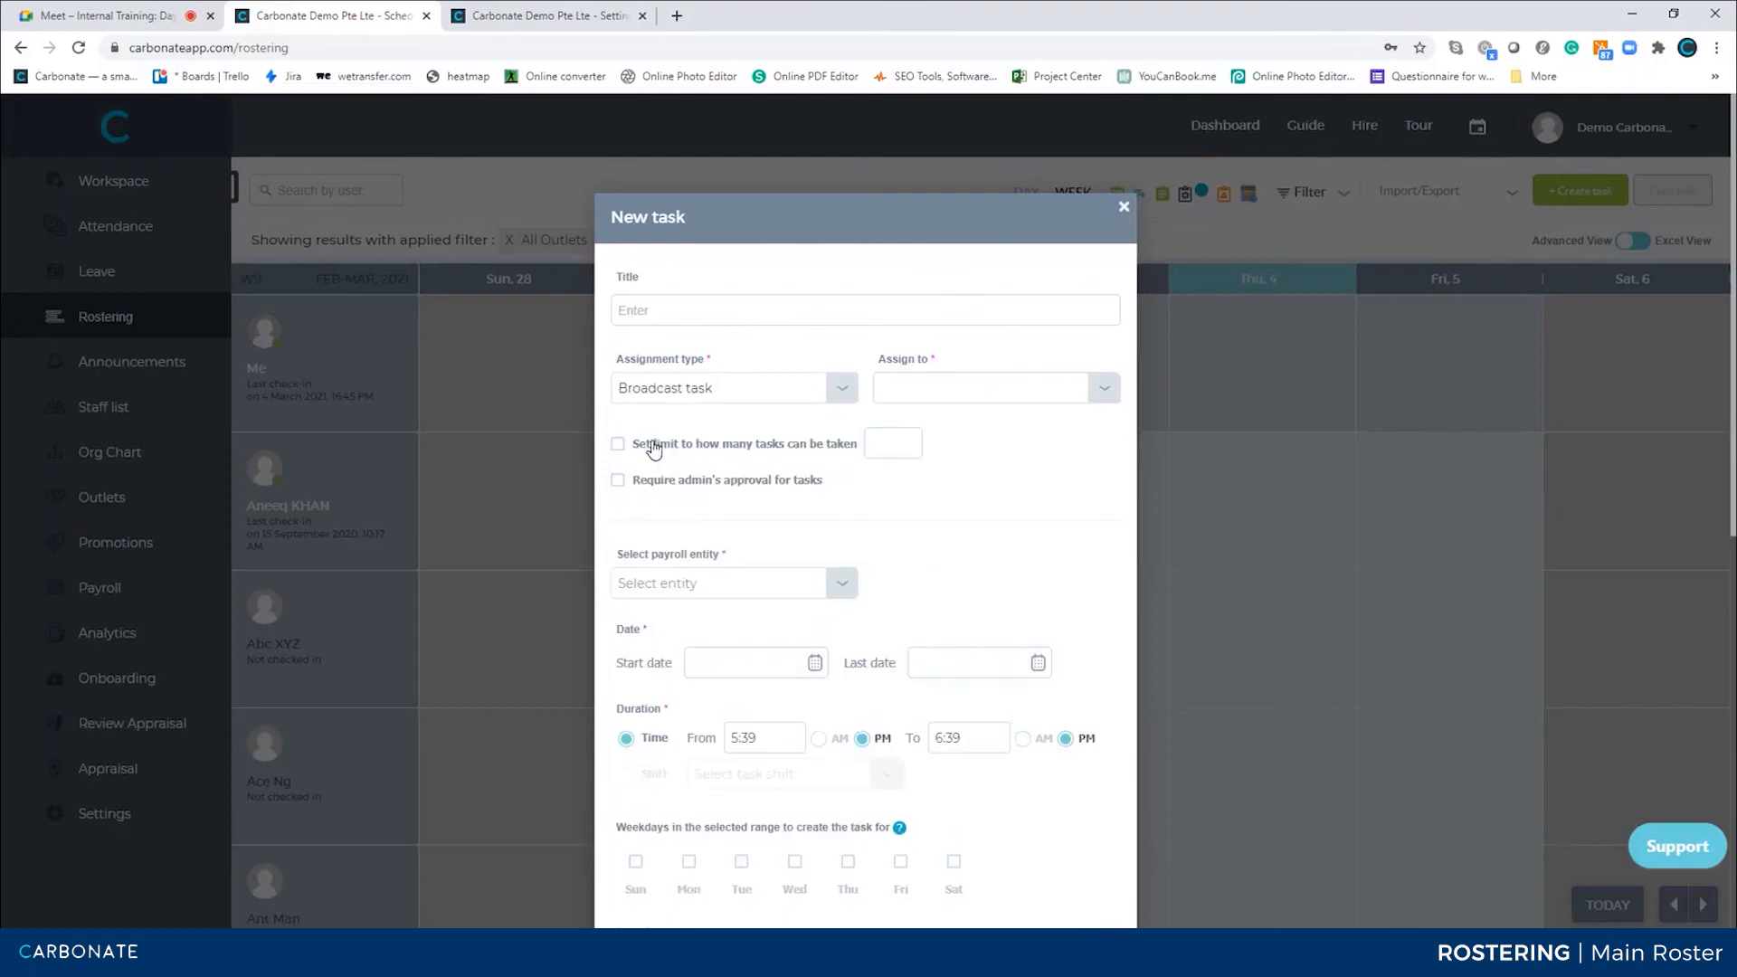
click(618, 444)
click(876, 444)
click(623, 478)
click(974, 393)
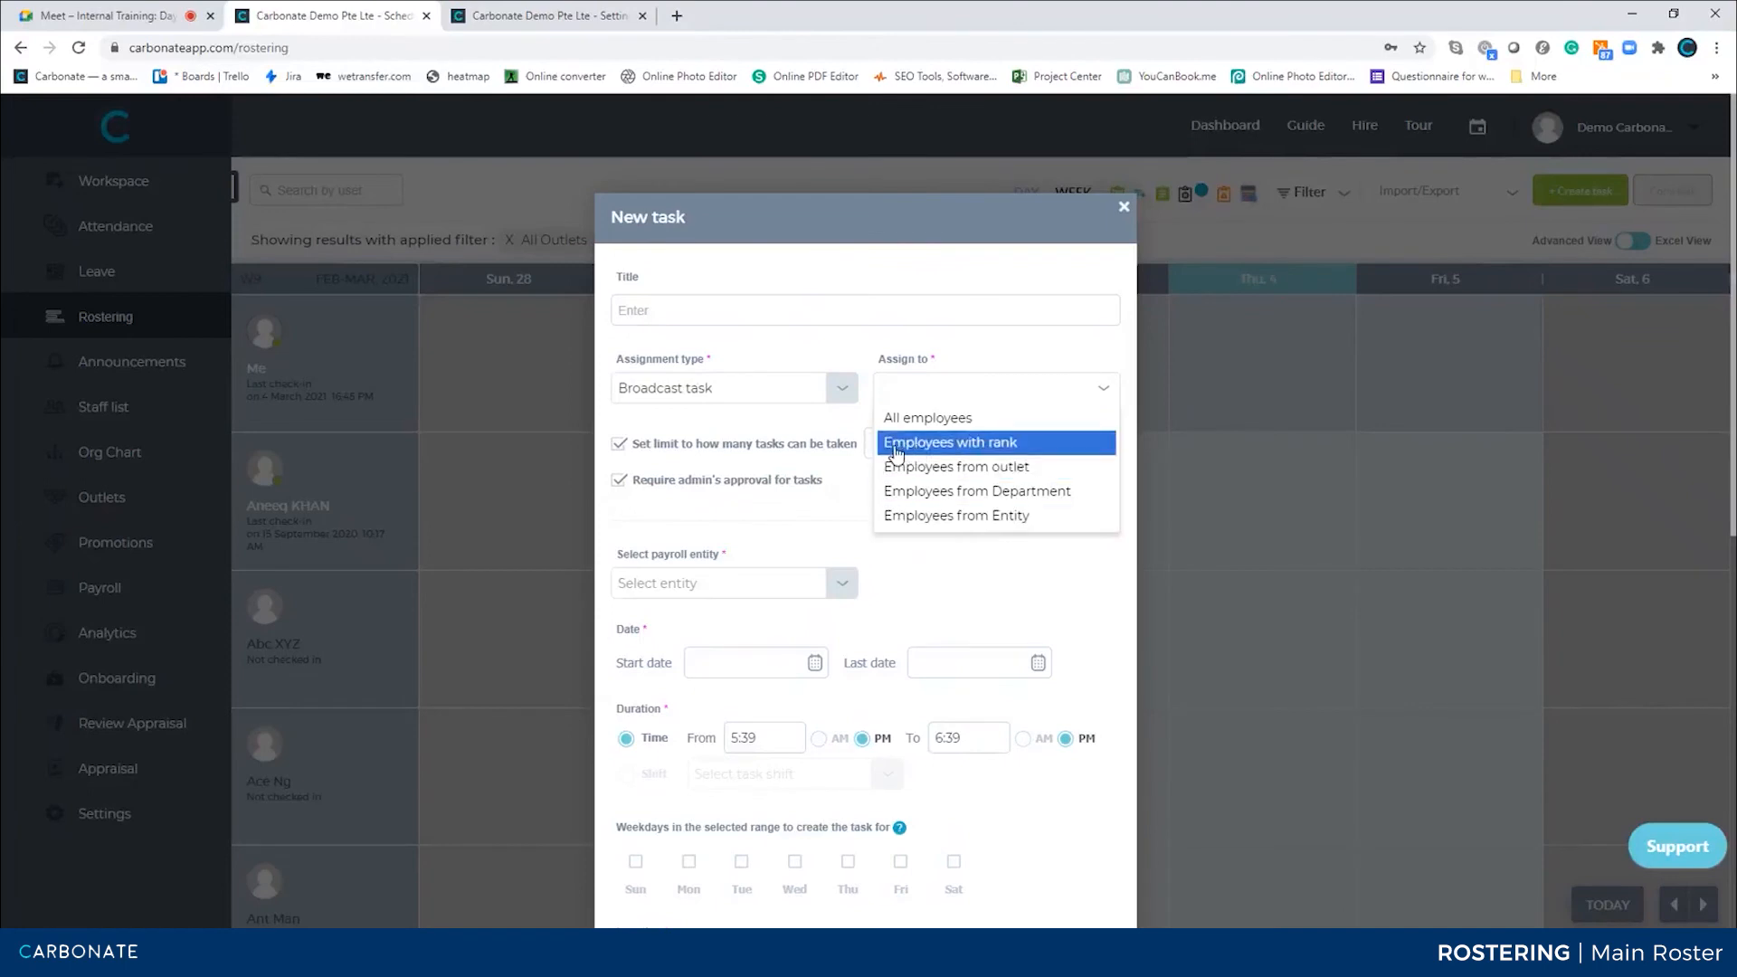
click(1029, 521)
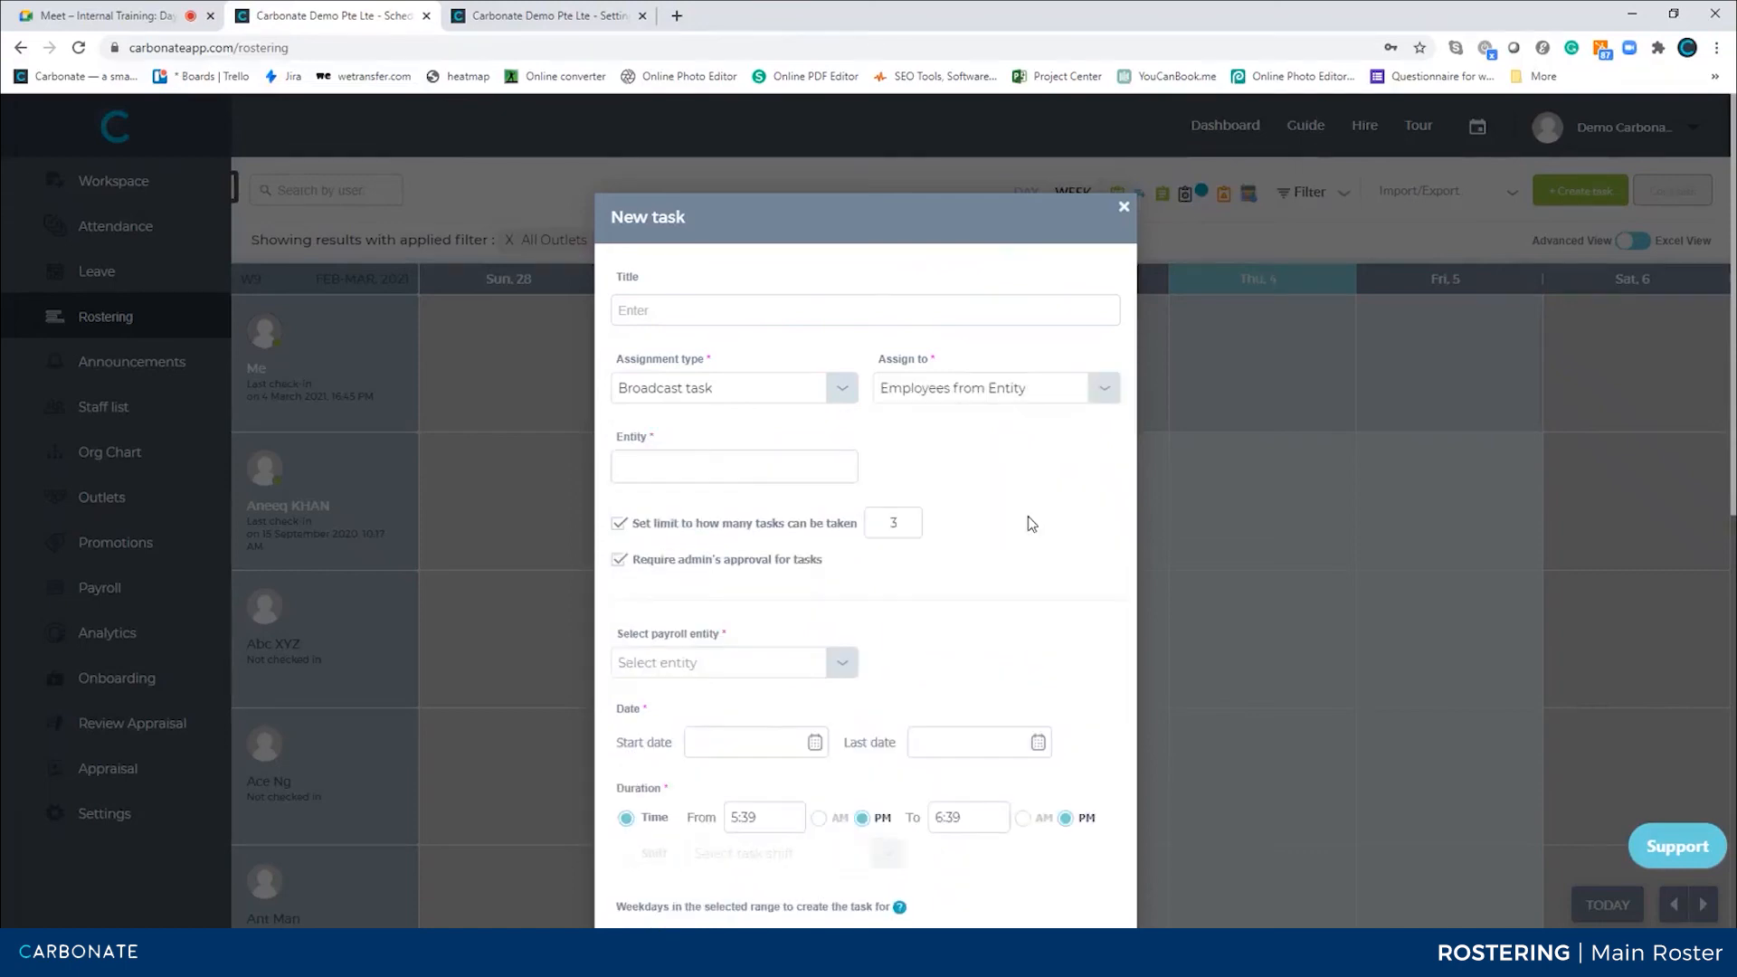
click(736, 467)
click(701, 507)
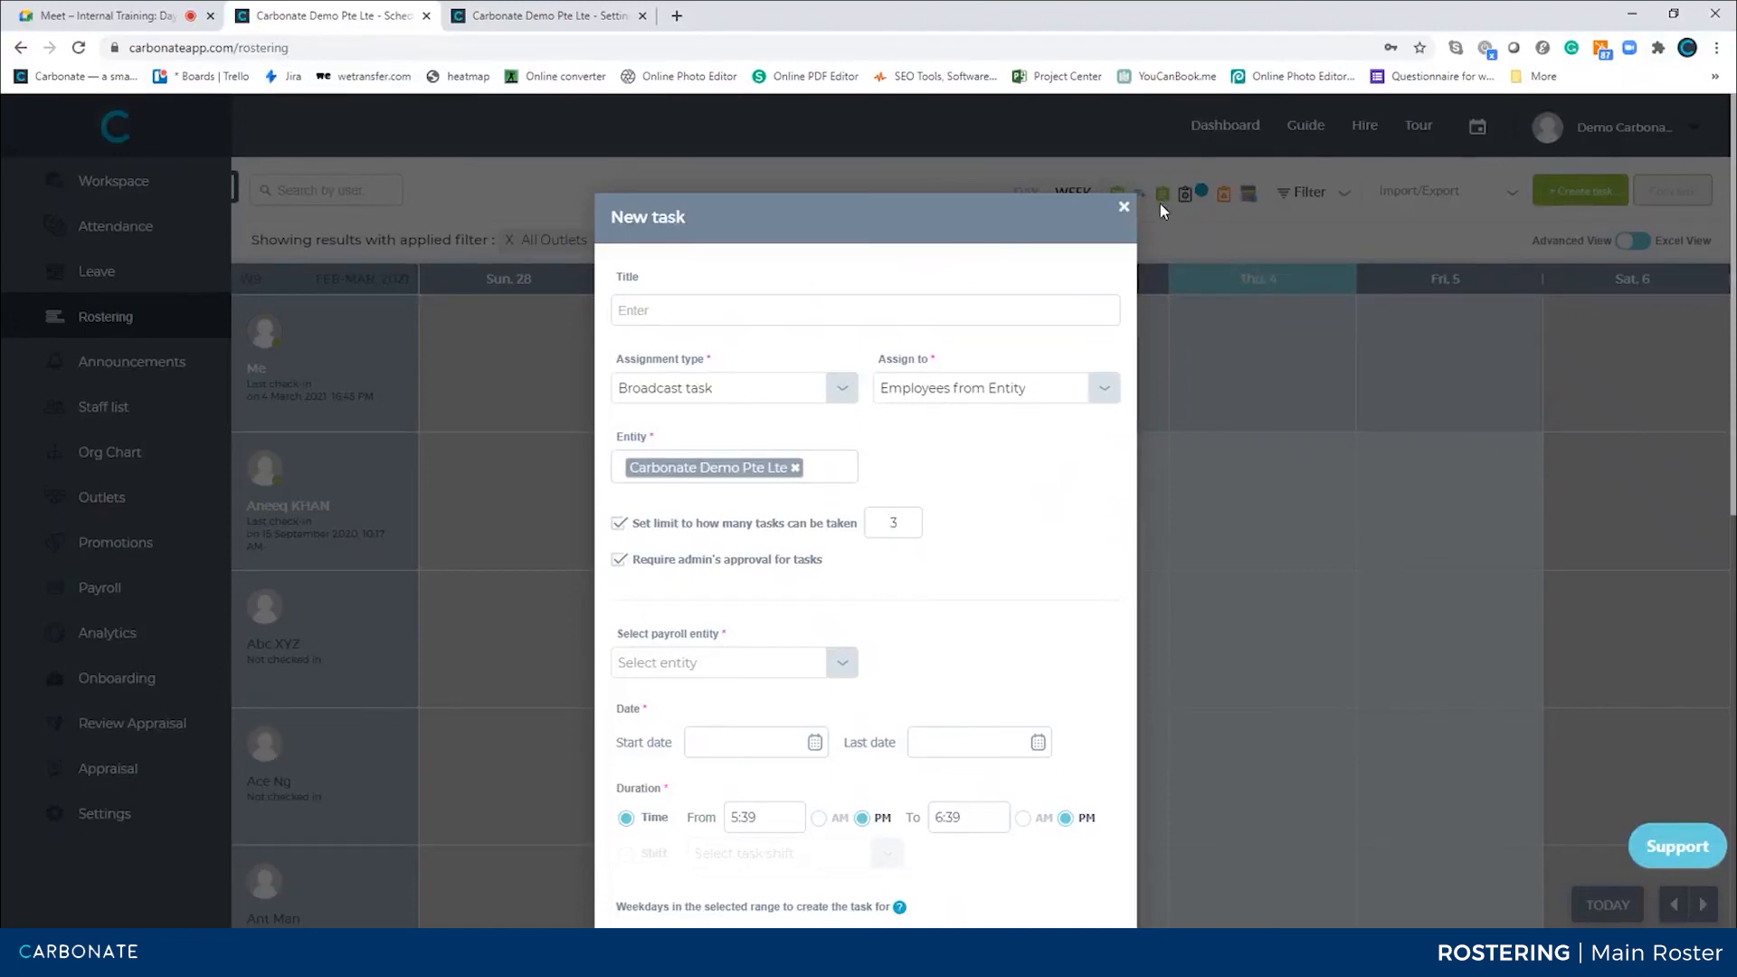
click(1122, 207)
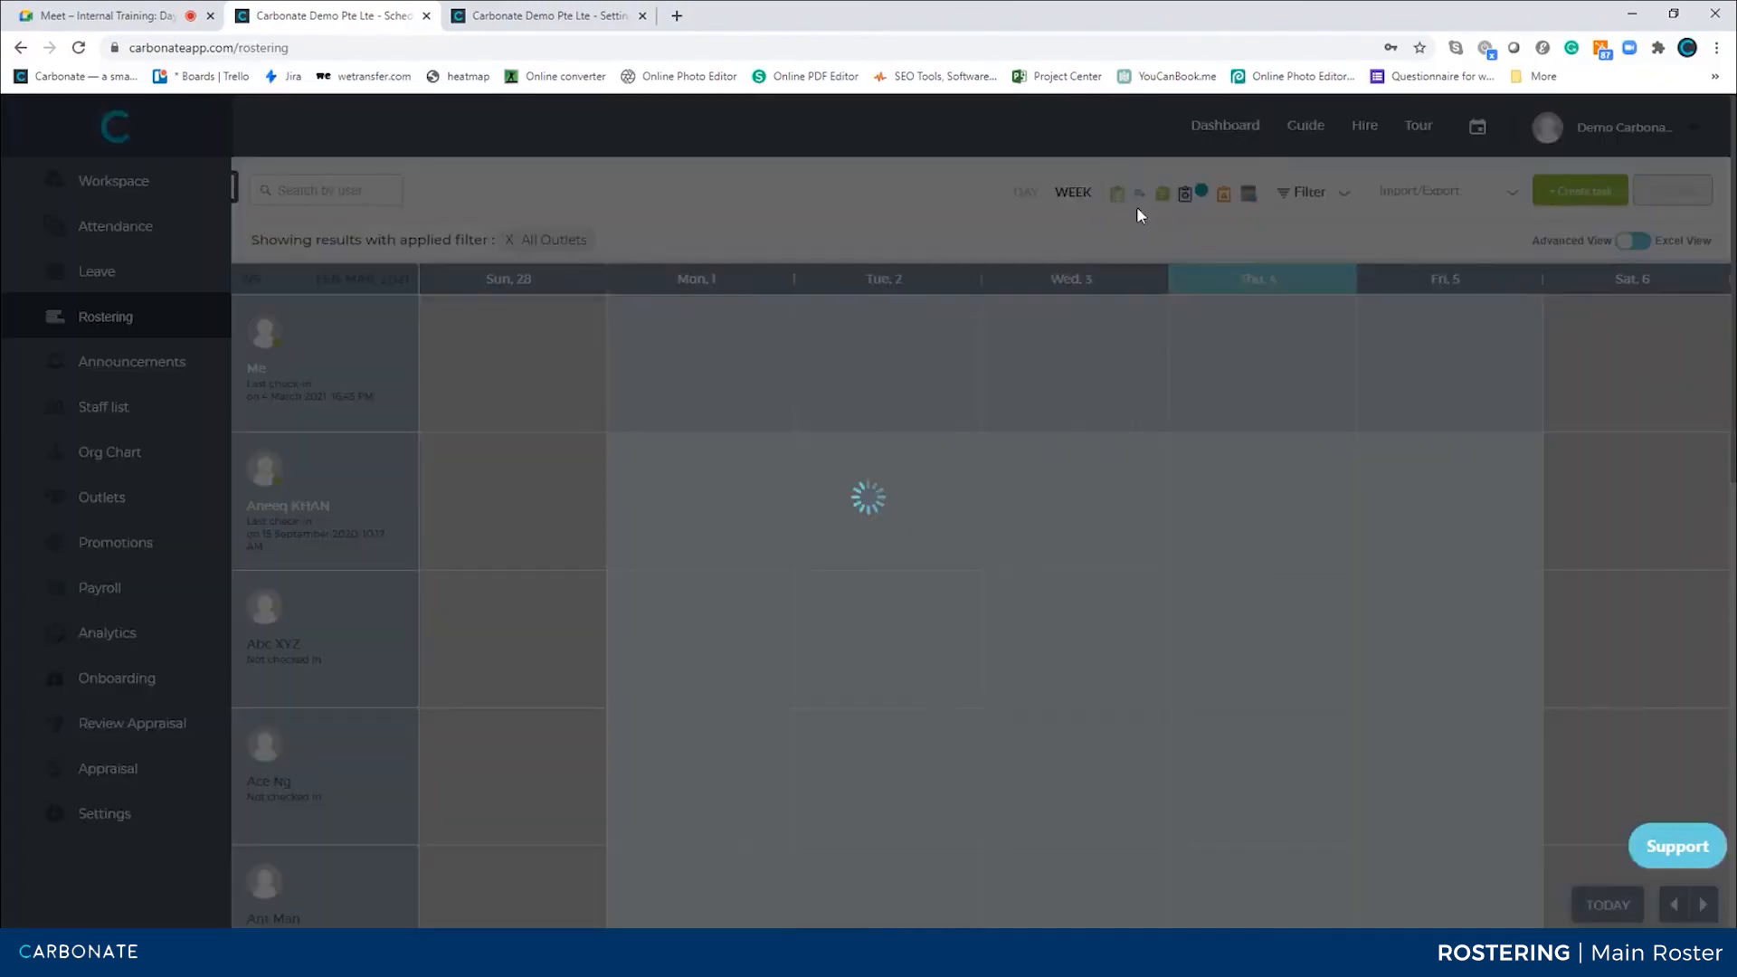
Open the available broadcast tasks list and the applicants task board to review them
click(1196, 222)
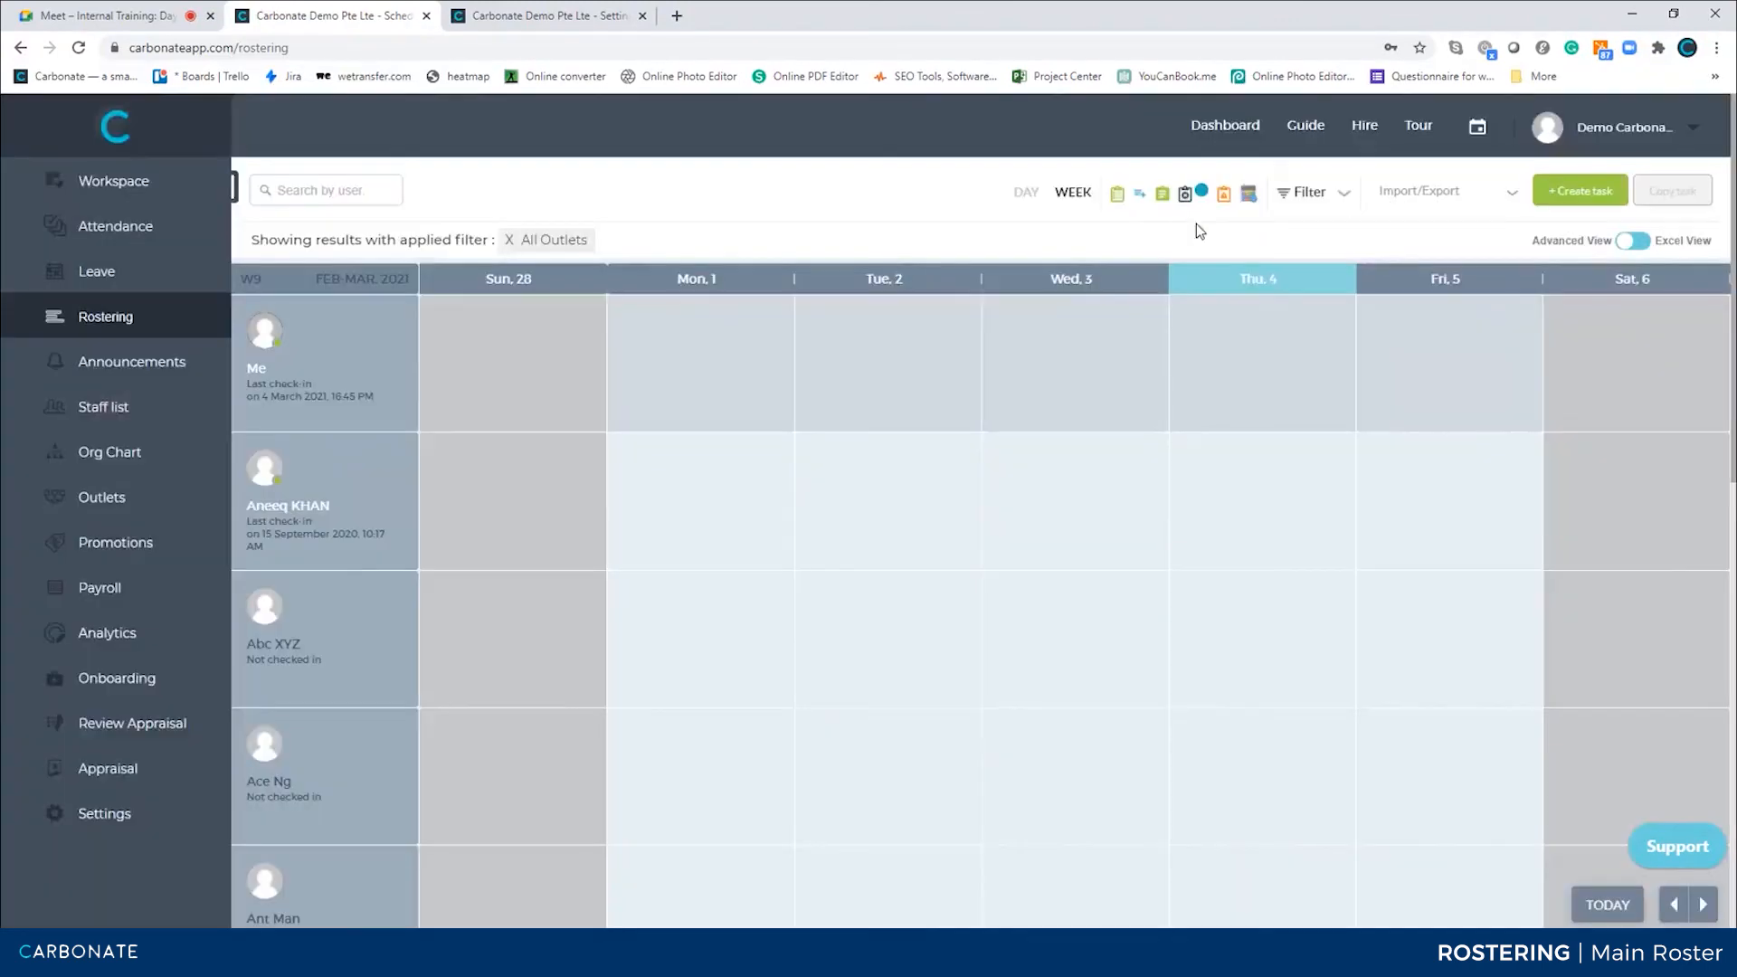
click(1143, 199)
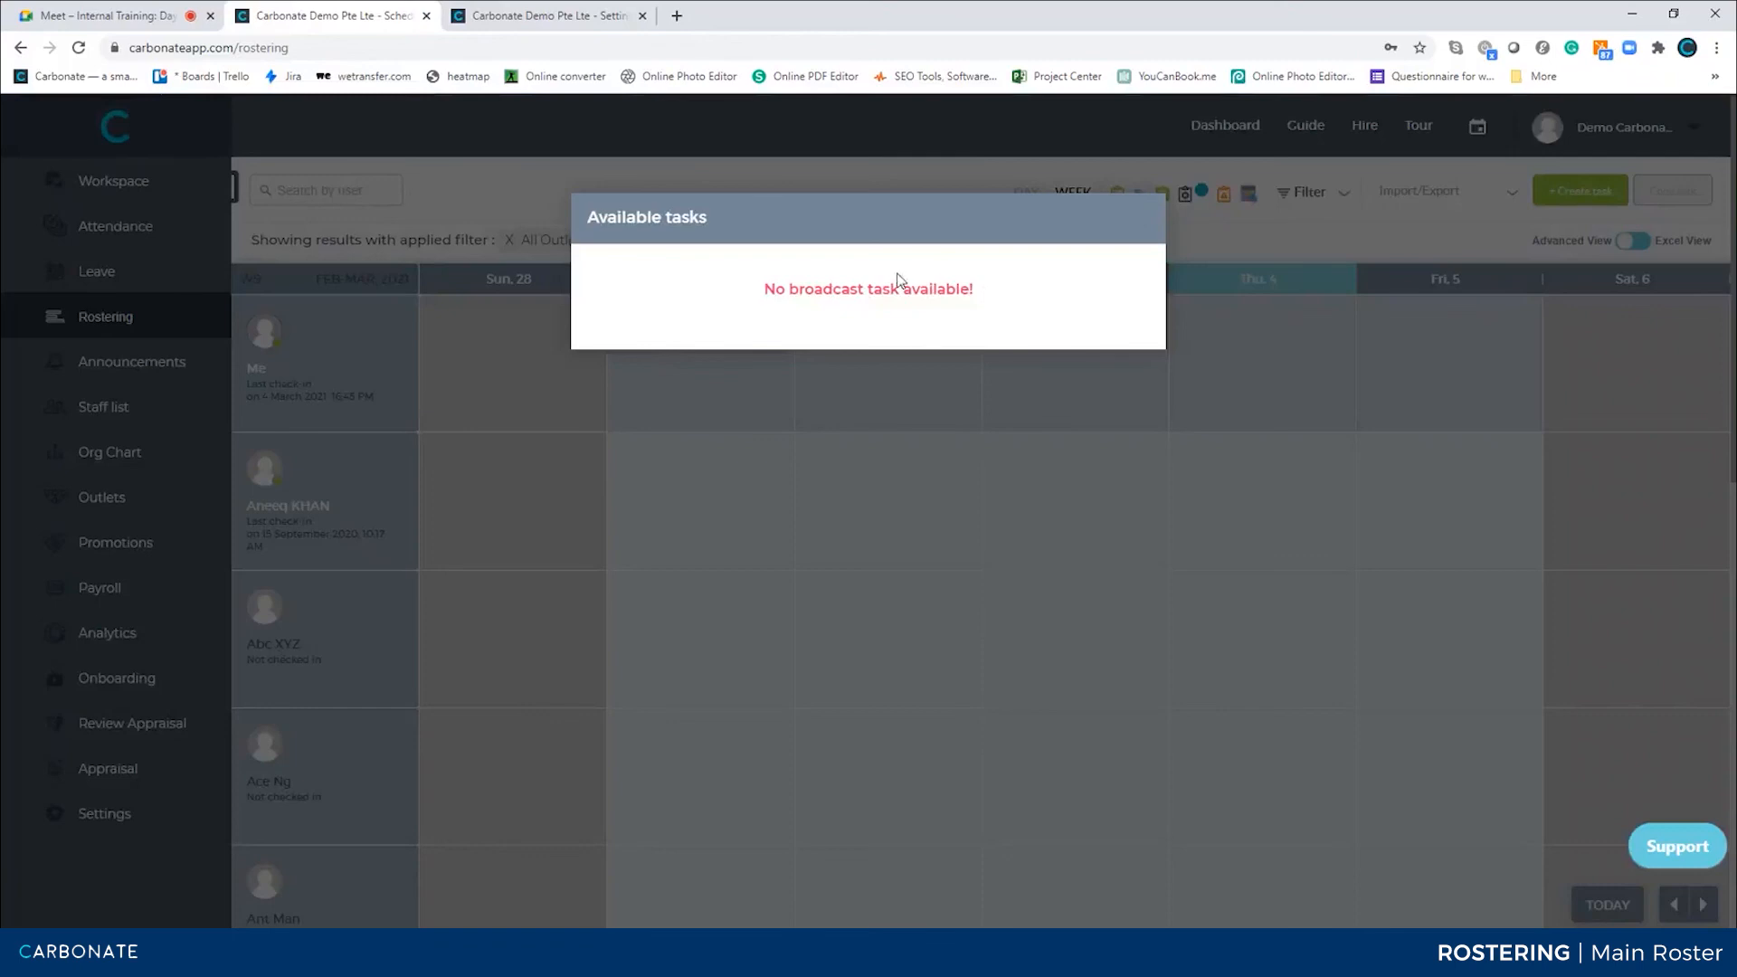
click(1197, 246)
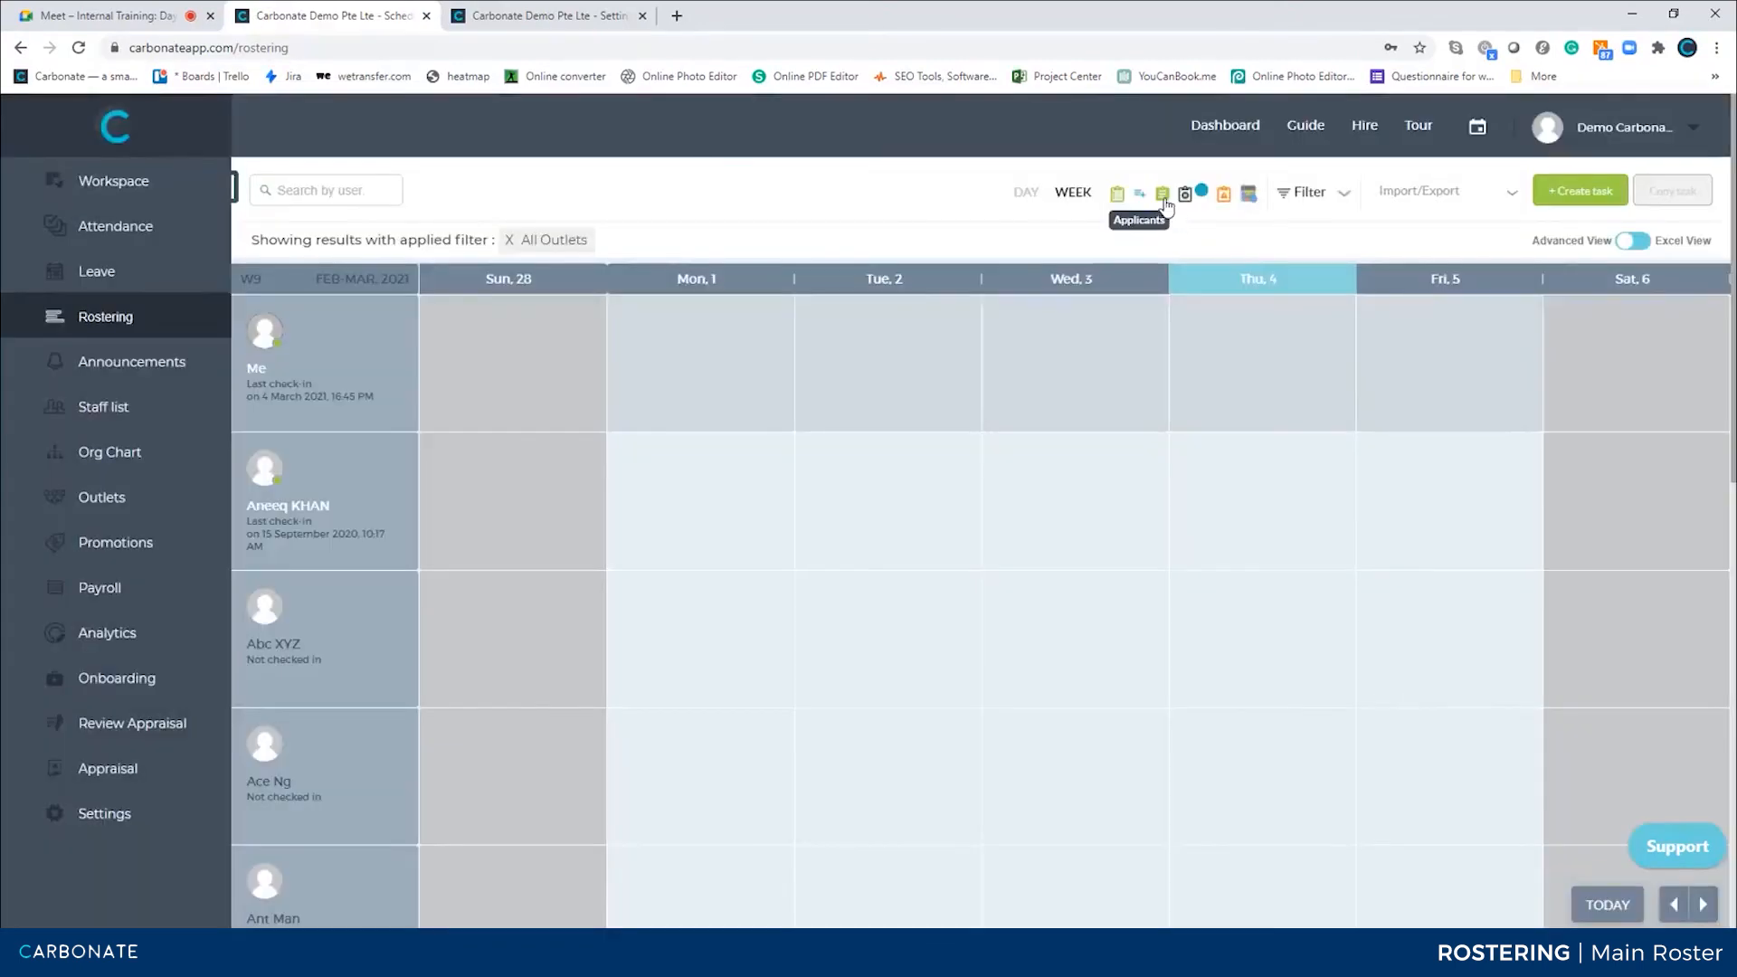
click(1161, 194)
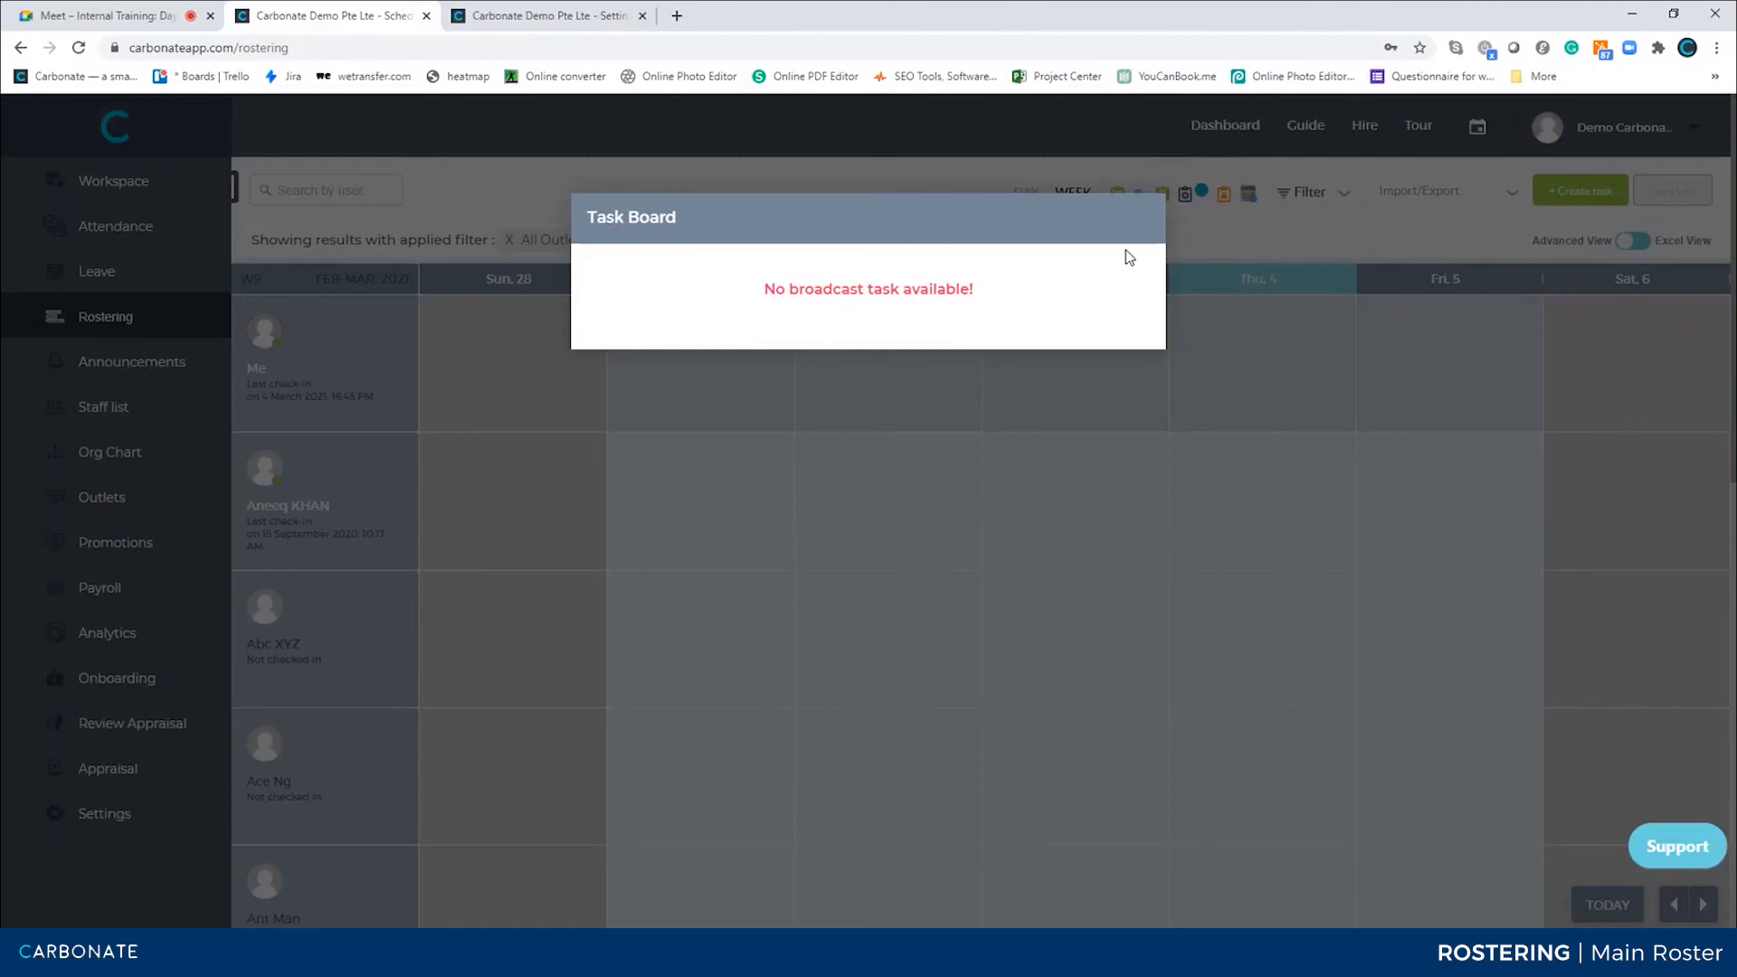
click(1201, 251)
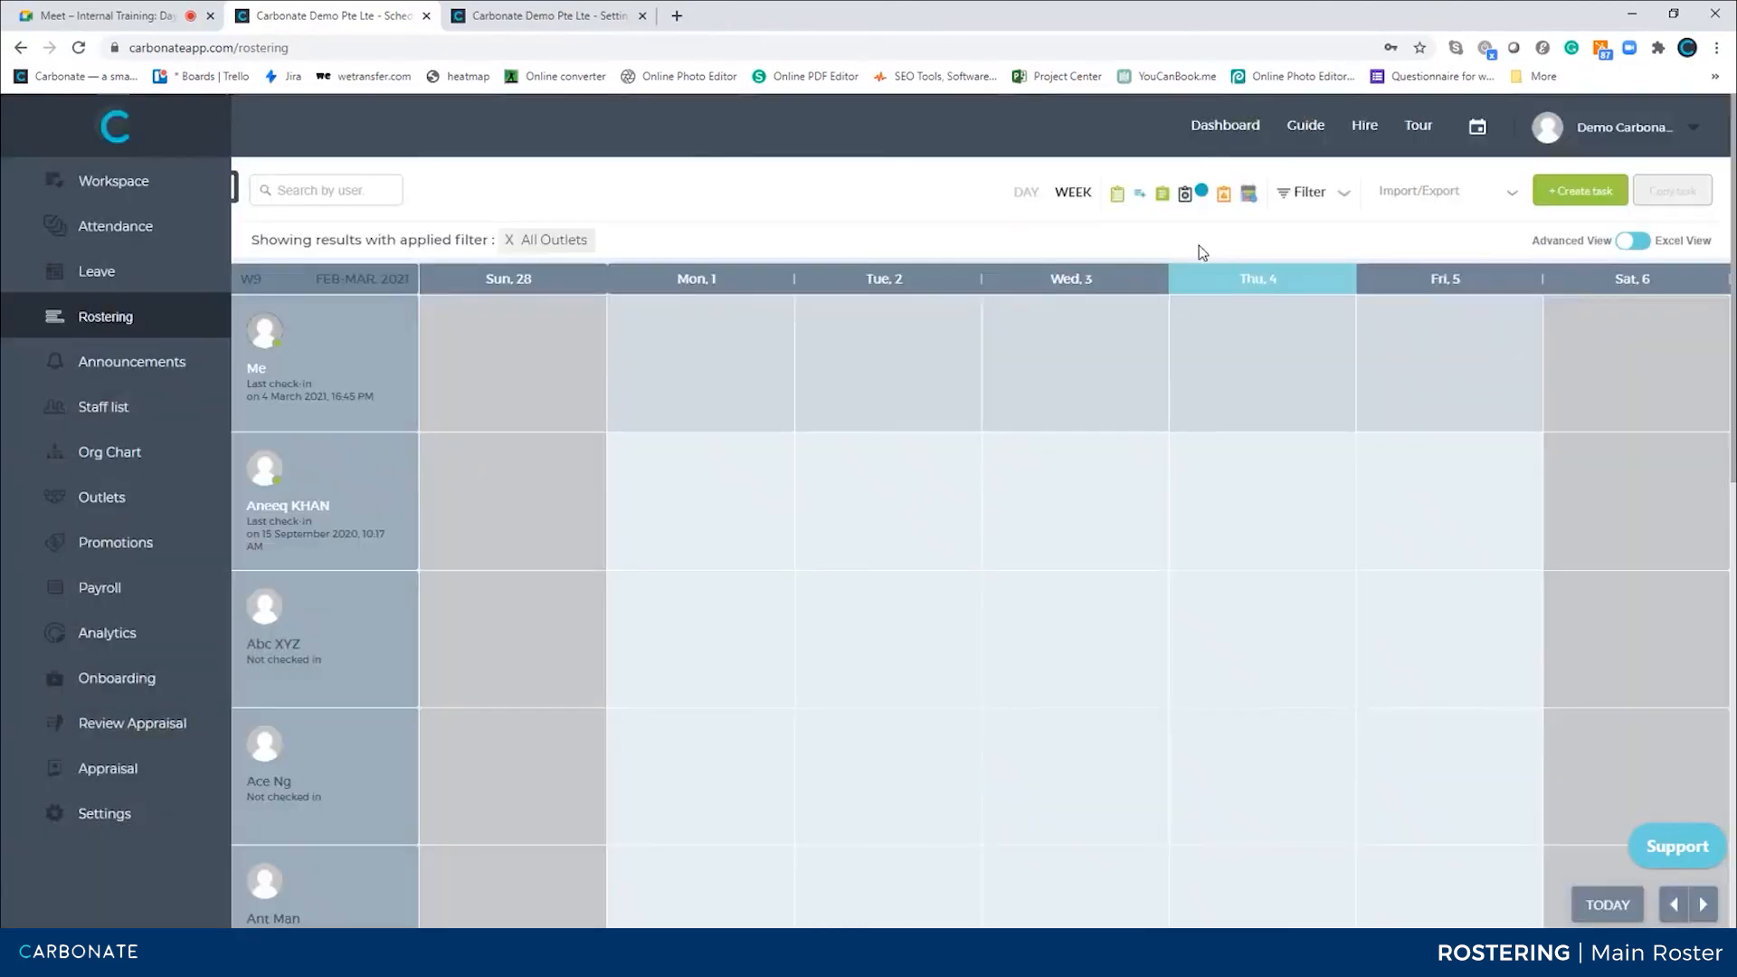
Open the denied approvals and pending approvals task lists to review them
click(1185, 194)
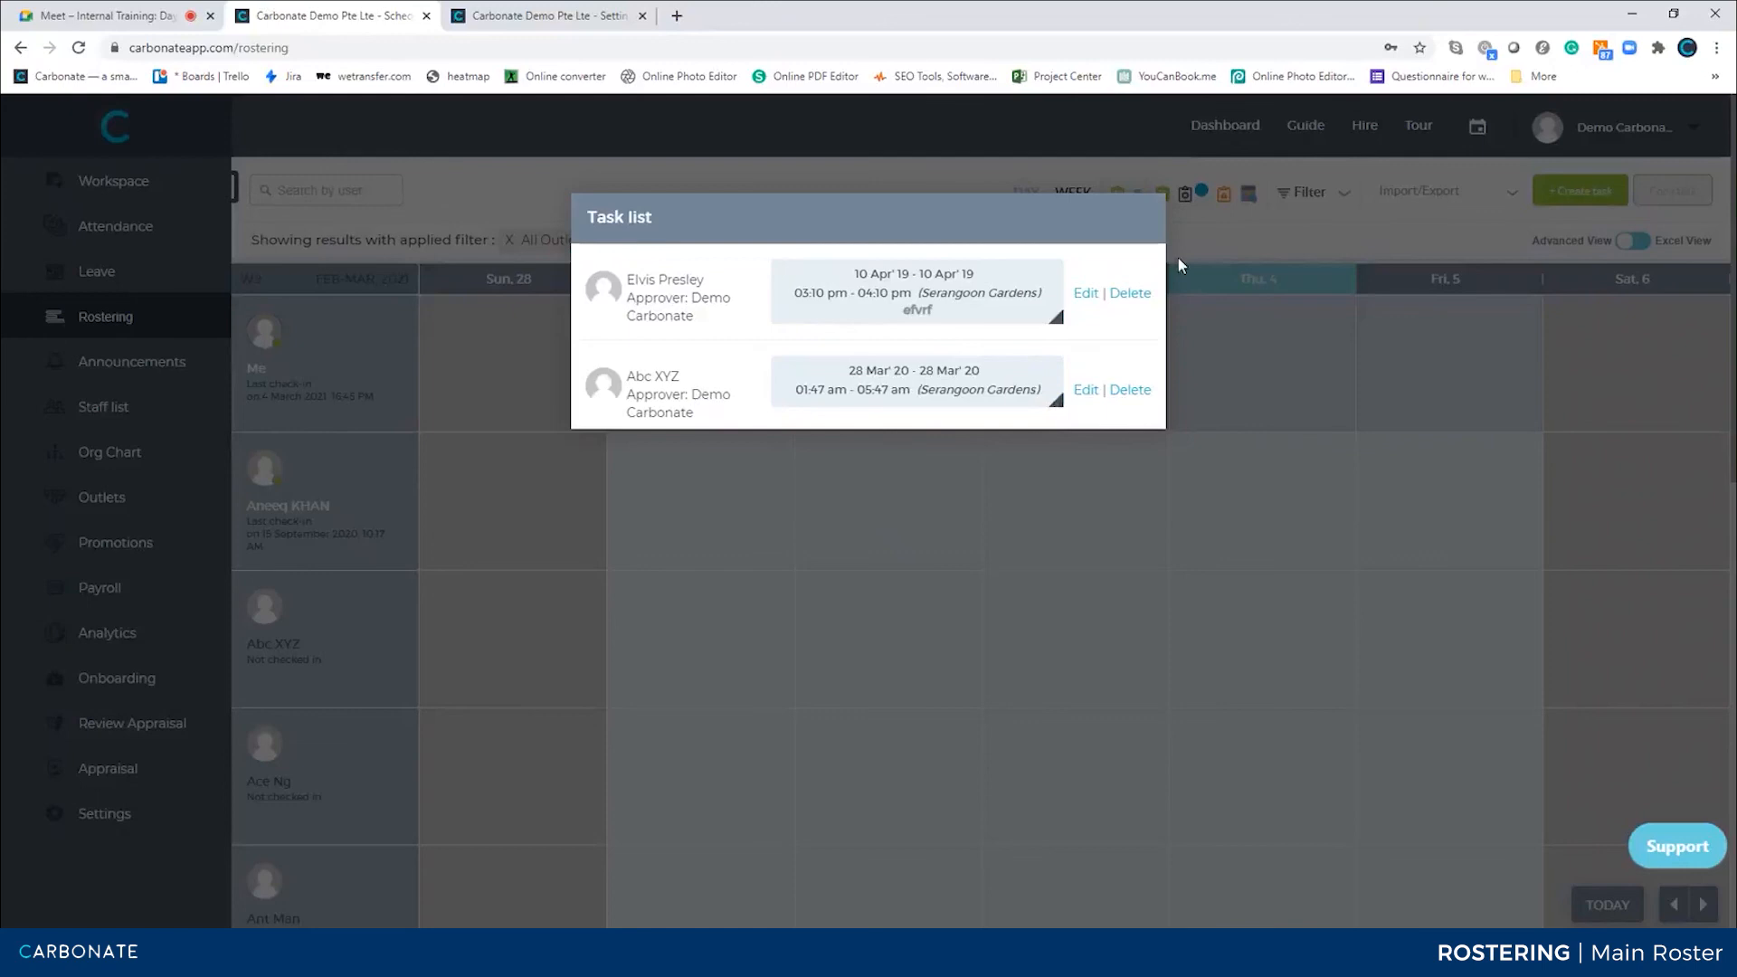
click(1216, 226)
click(1219, 201)
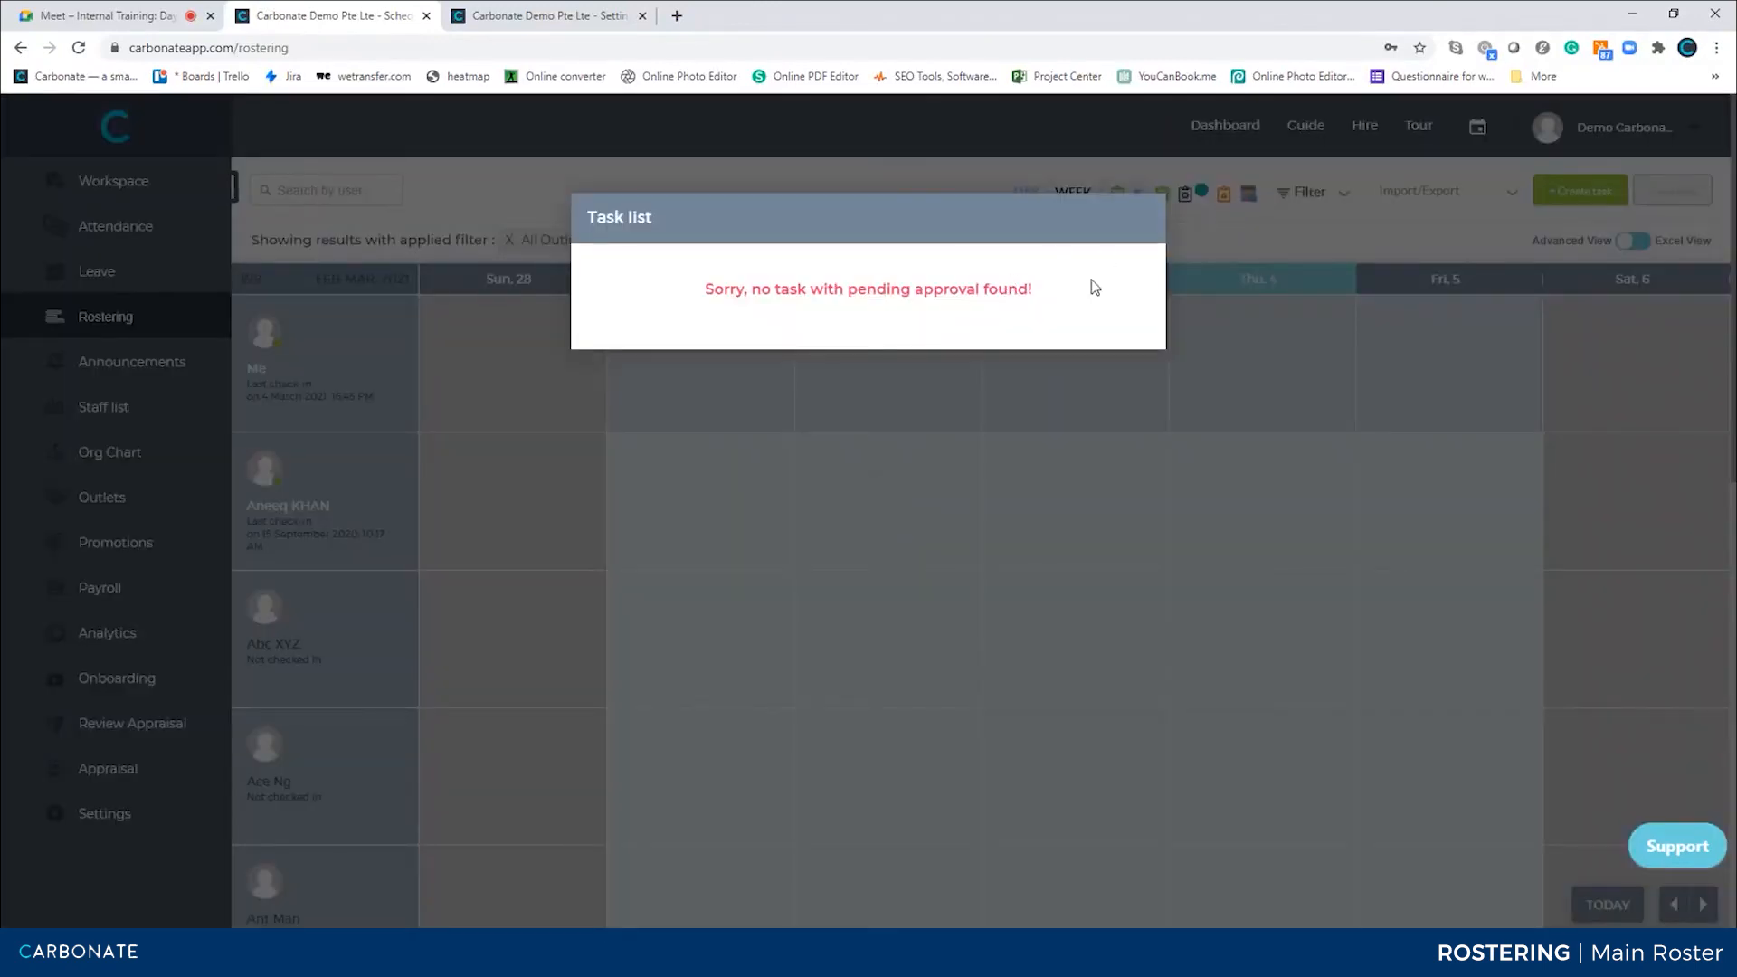
click(1262, 228)
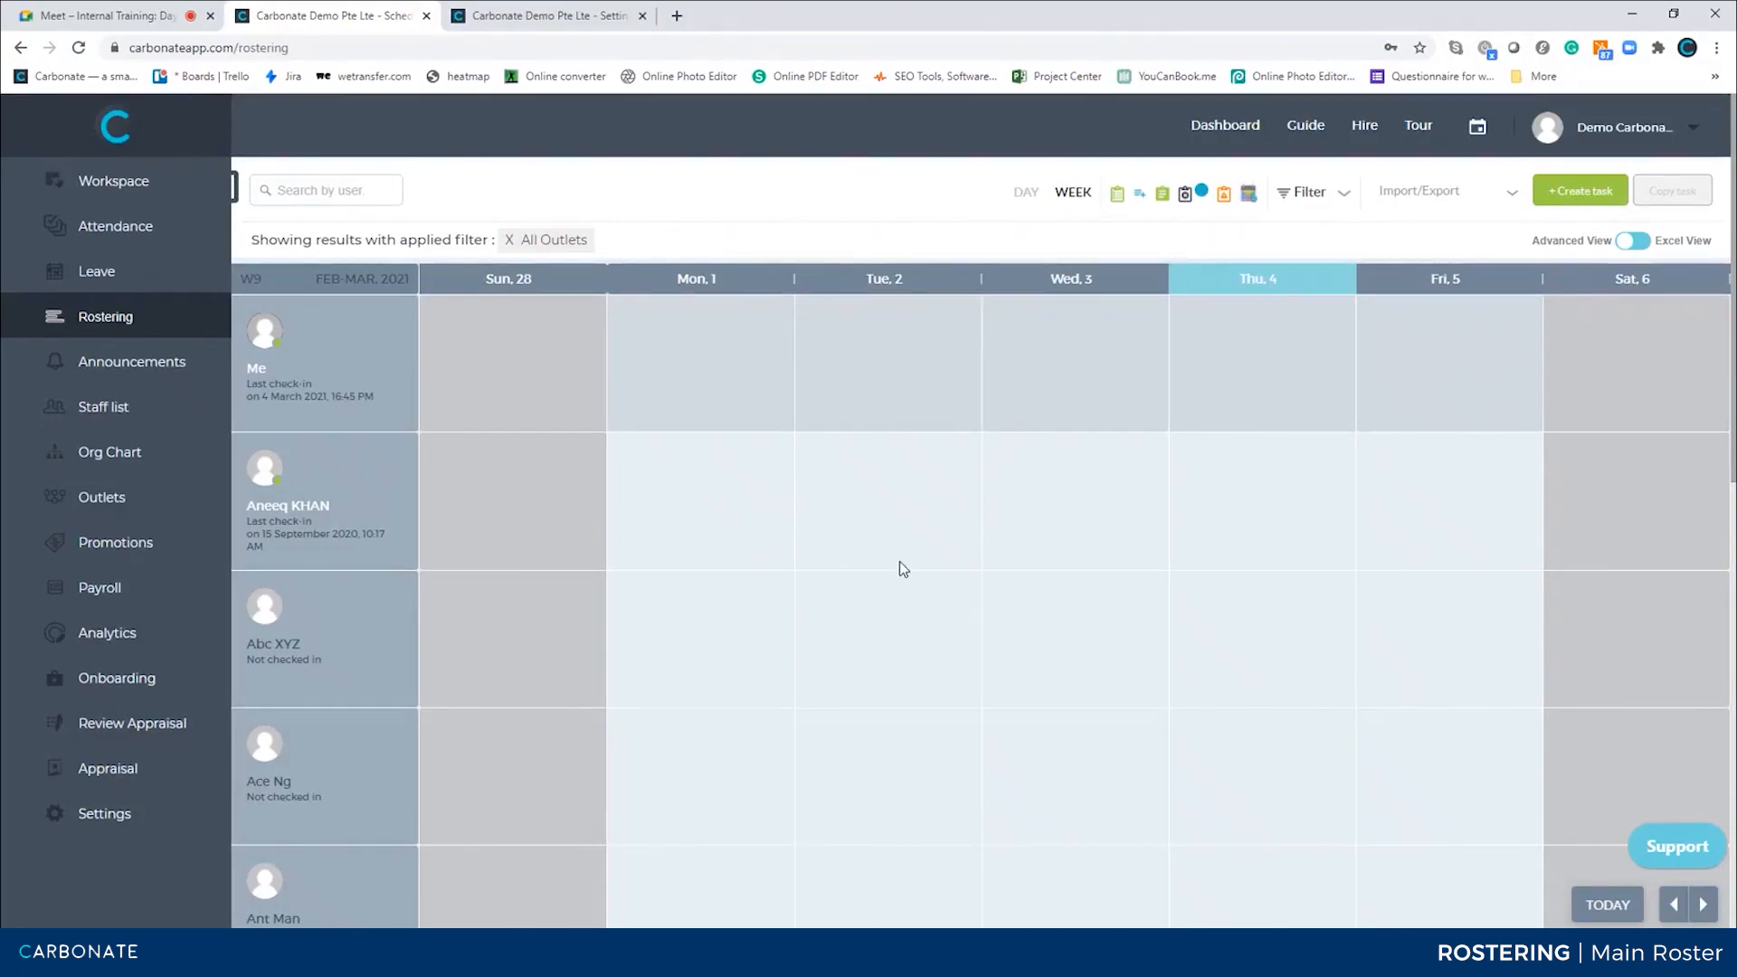
click(1248, 192)
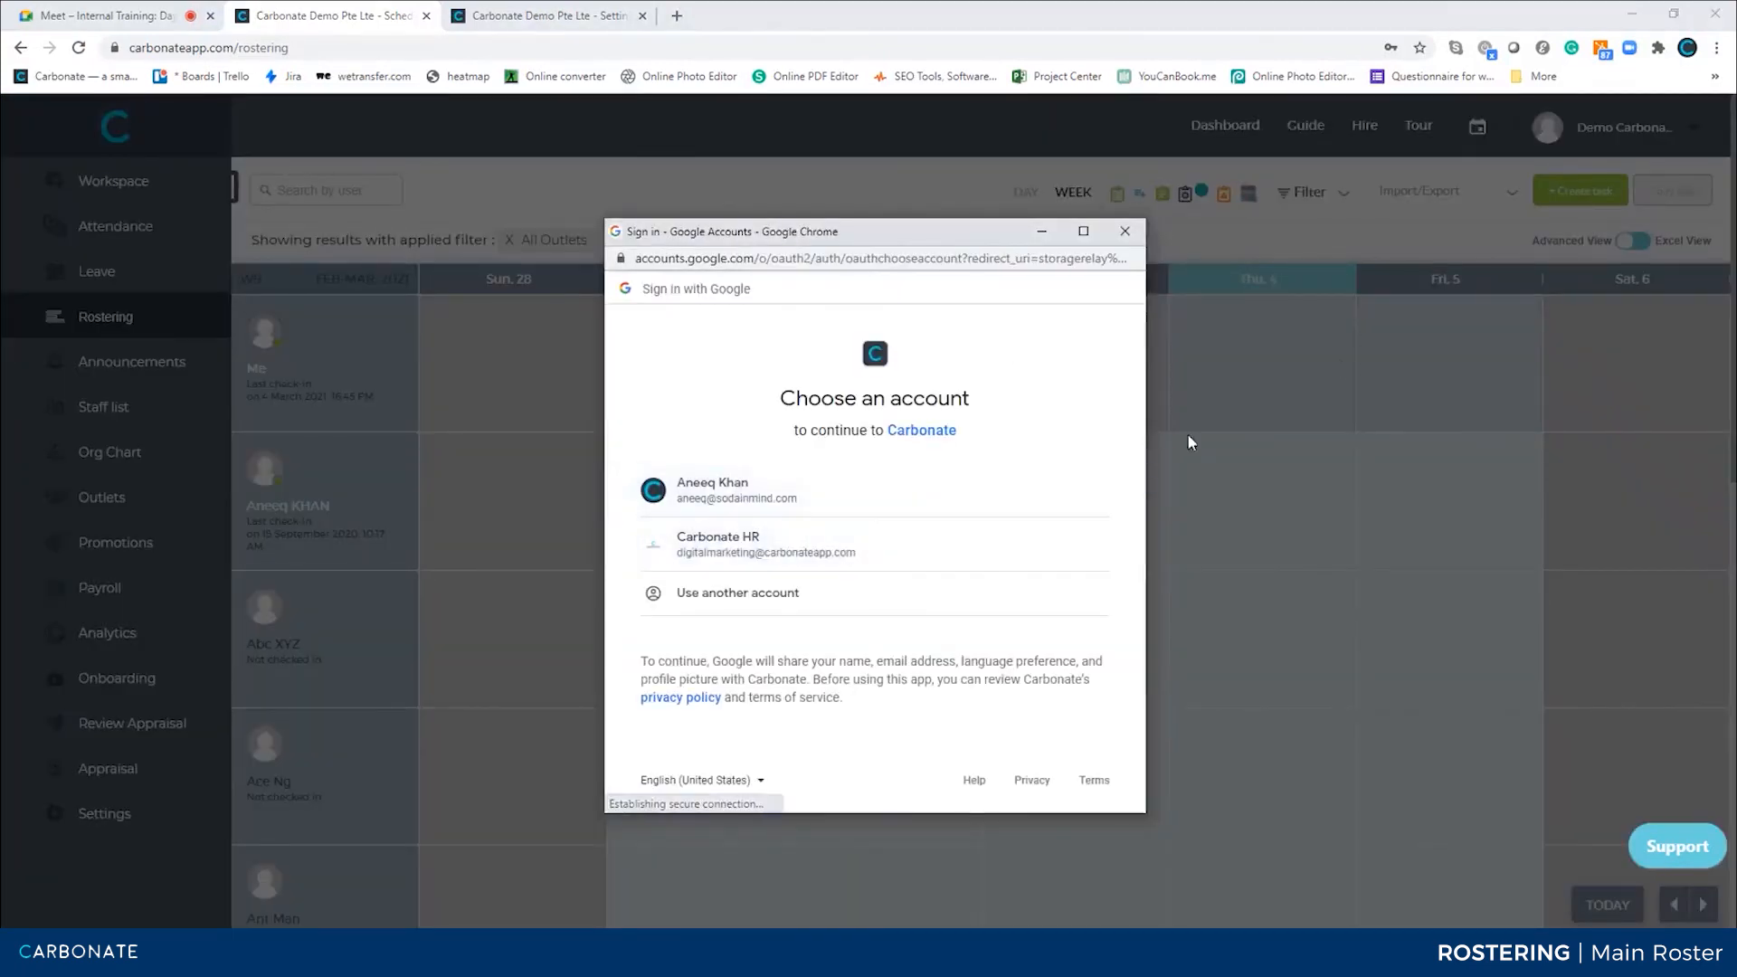
click(1125, 233)
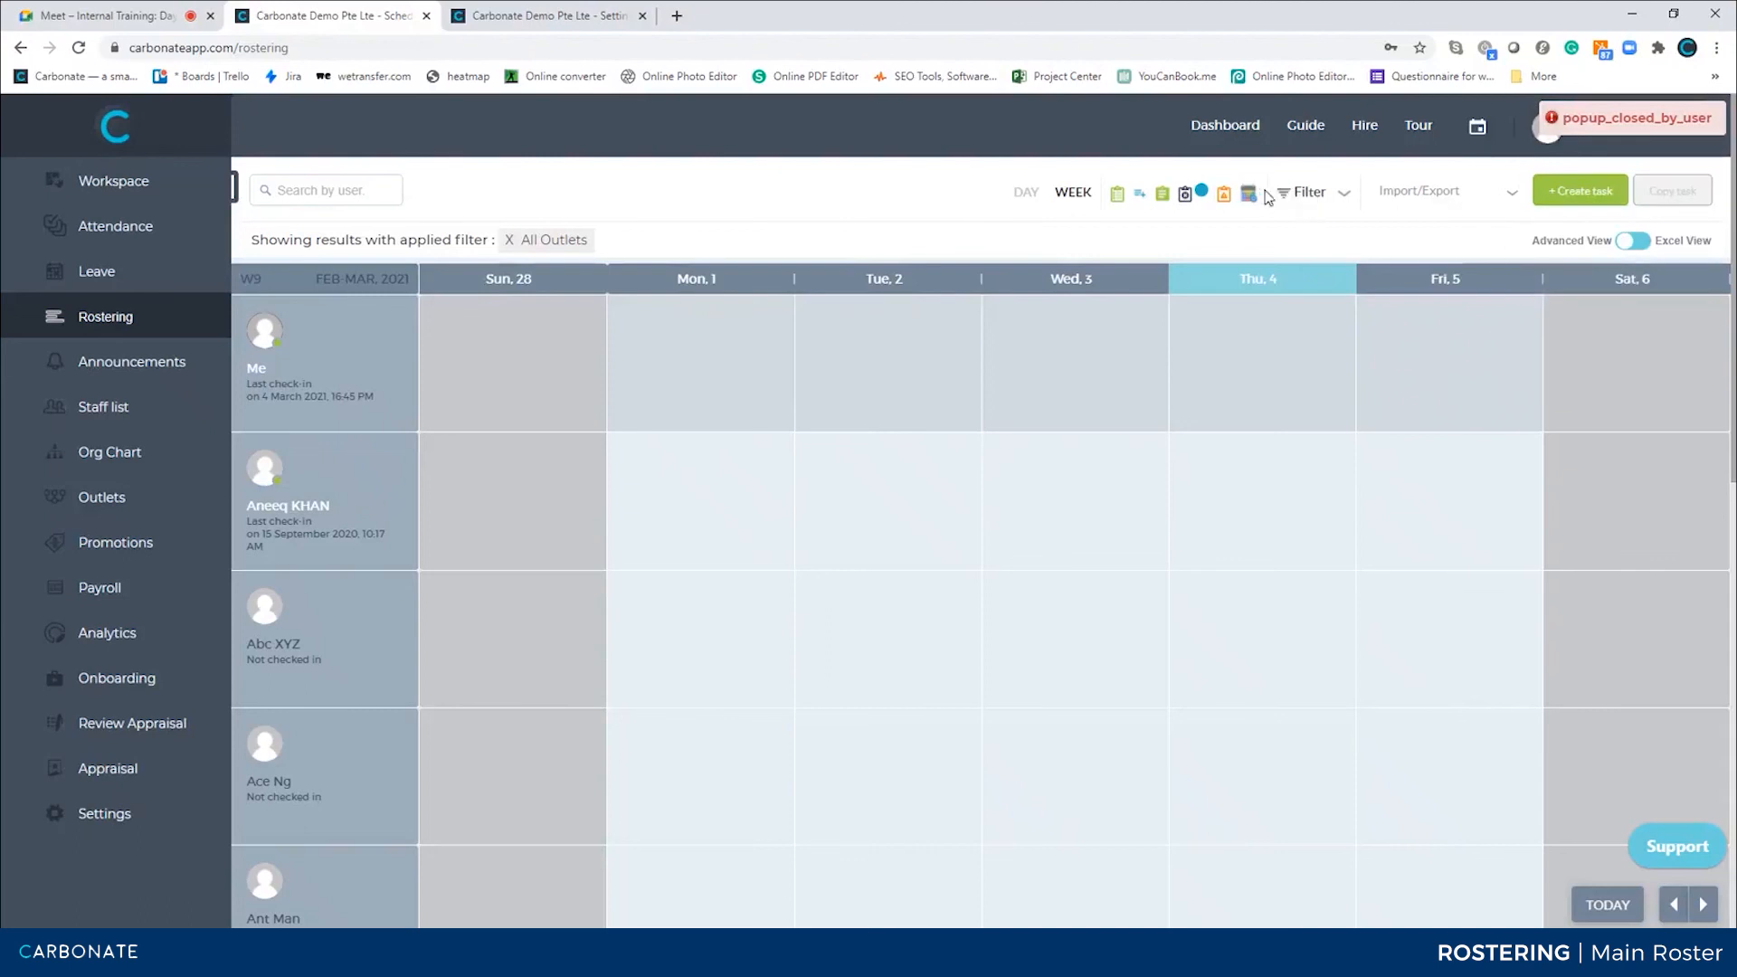
click(1249, 195)
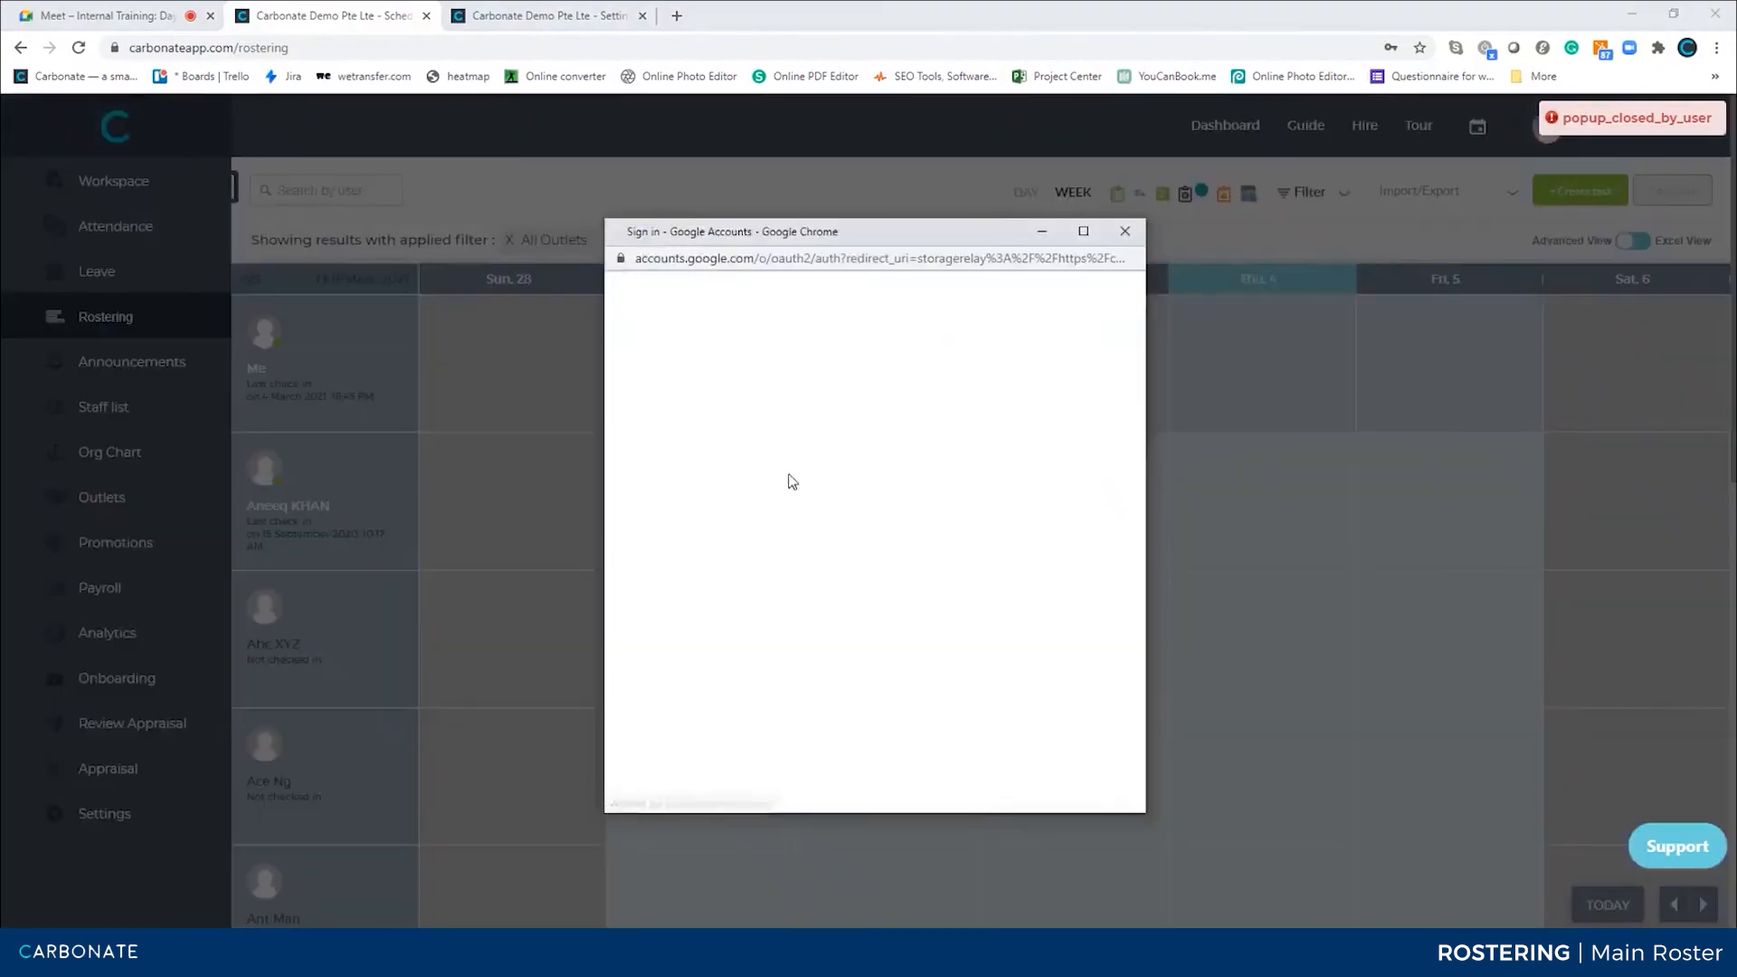
click(1230, 355)
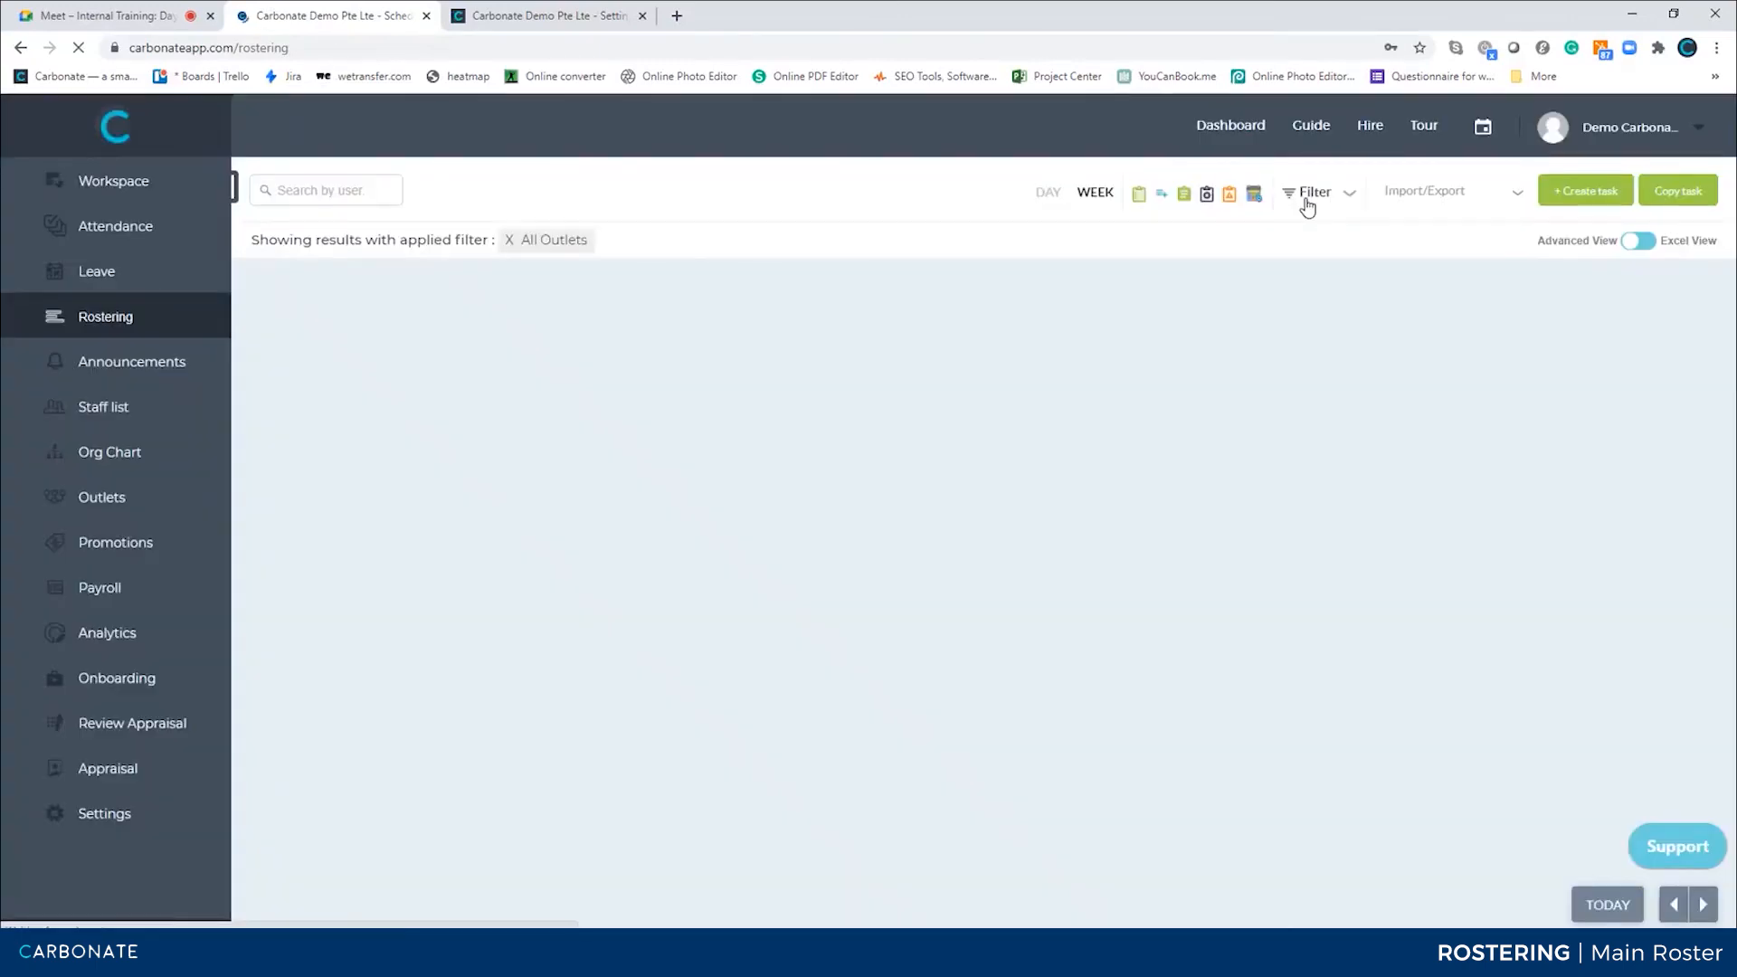
Change the roster filter's outlet from All Outlets to HQ (Sales)
click(1309, 194)
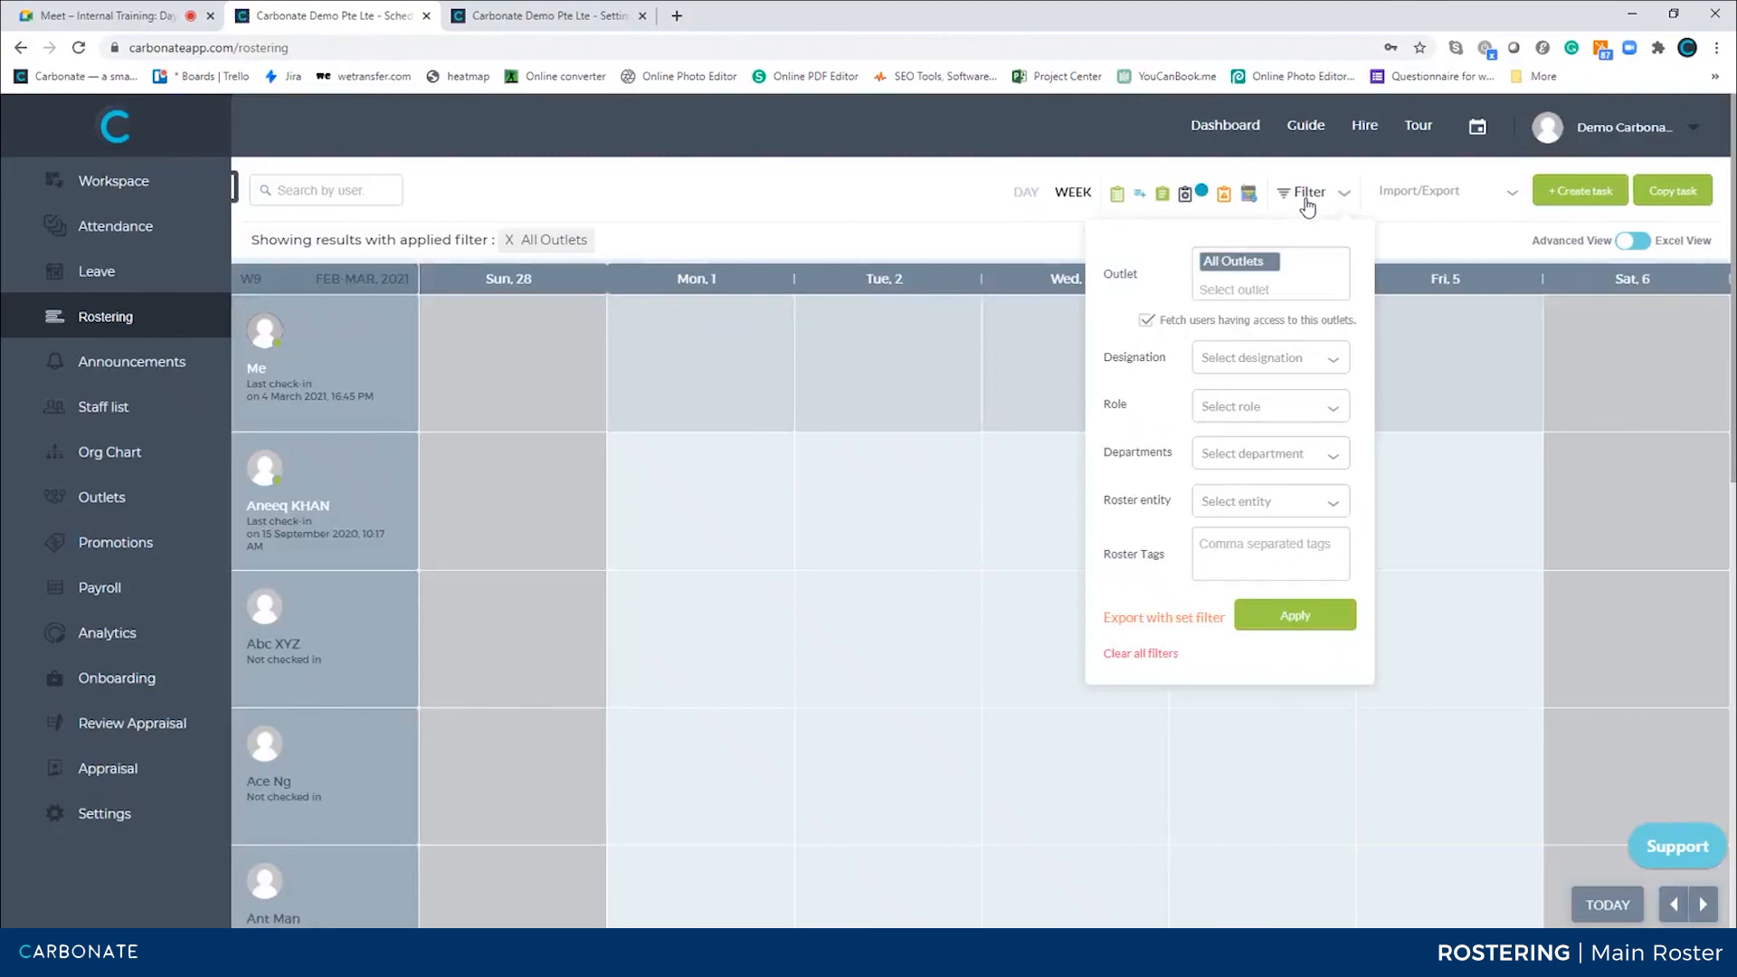
click(1273, 264)
click(1230, 466)
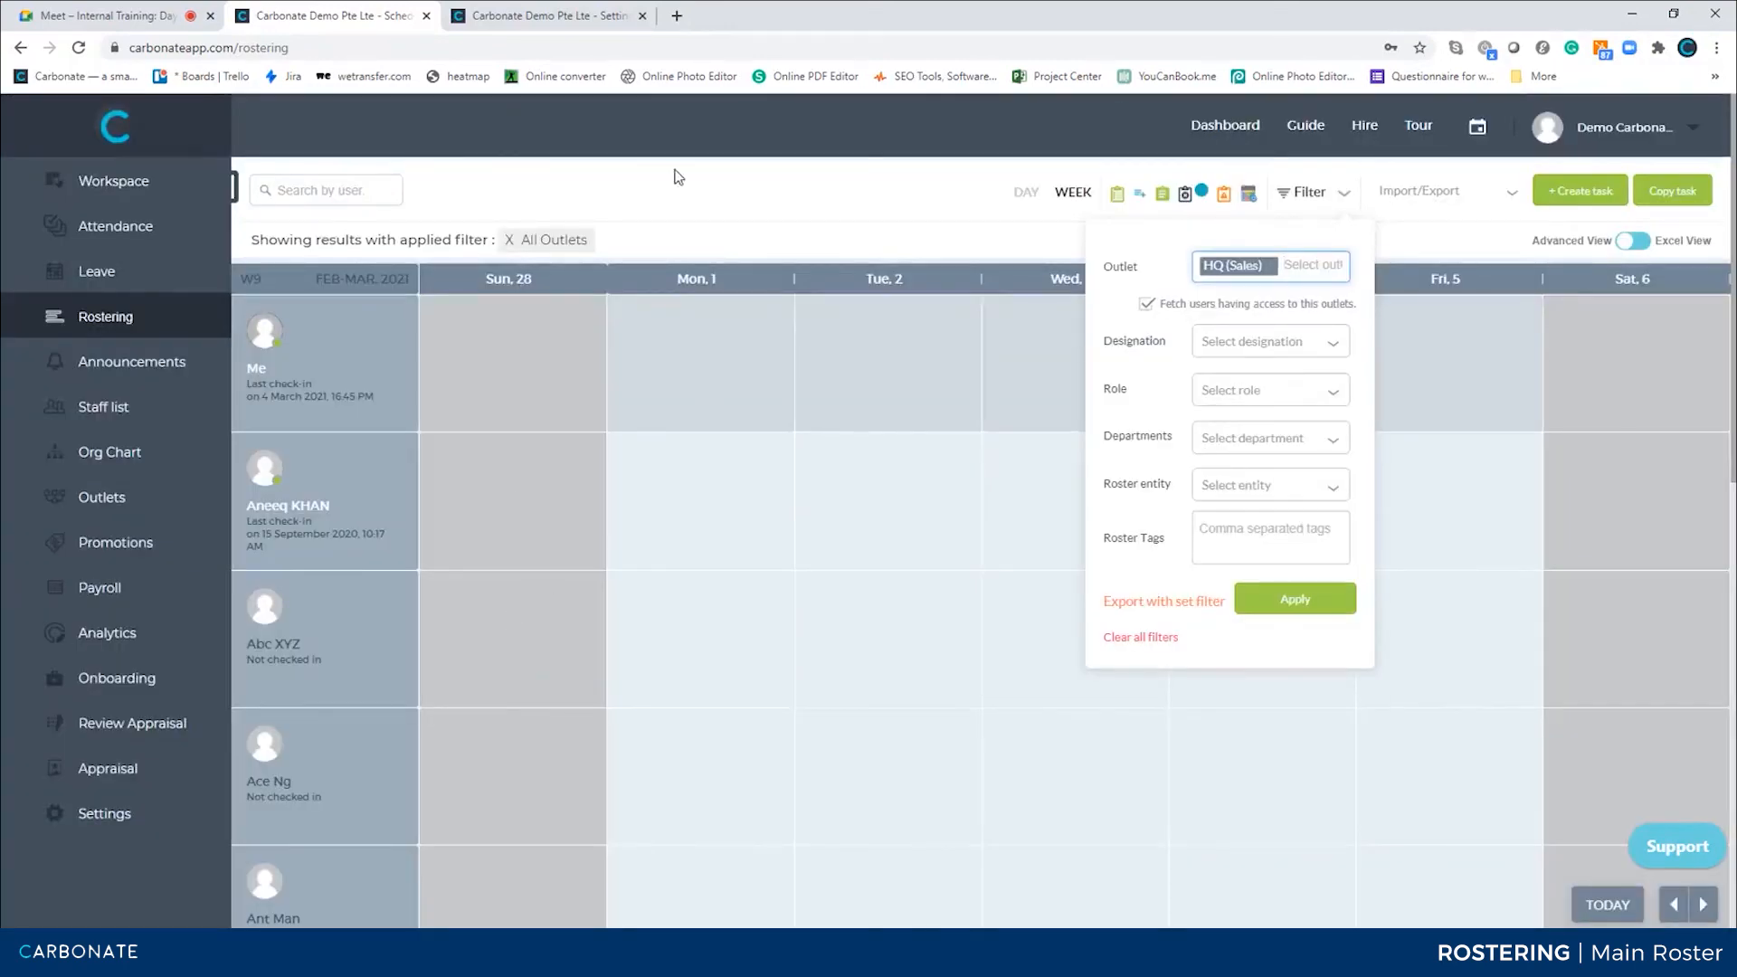
In the roster settings tab, turn on viewing the user list filtered with the default outlet
click(579, 16)
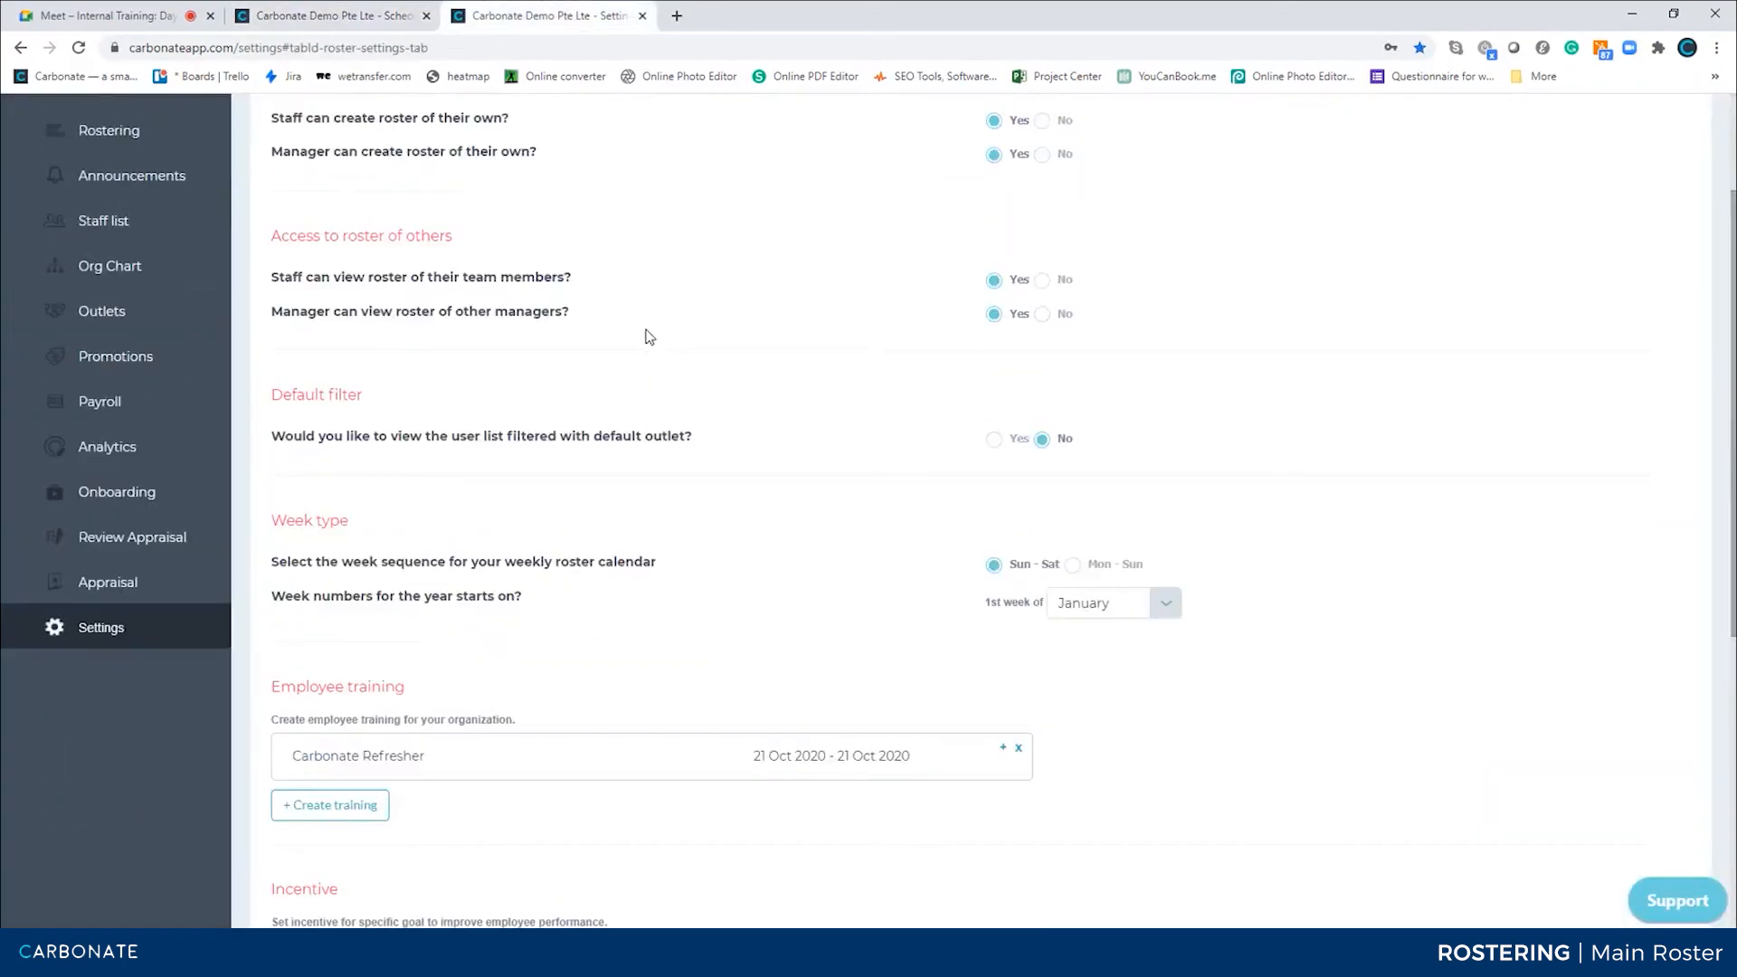
scroll(647, 336, up, 3)
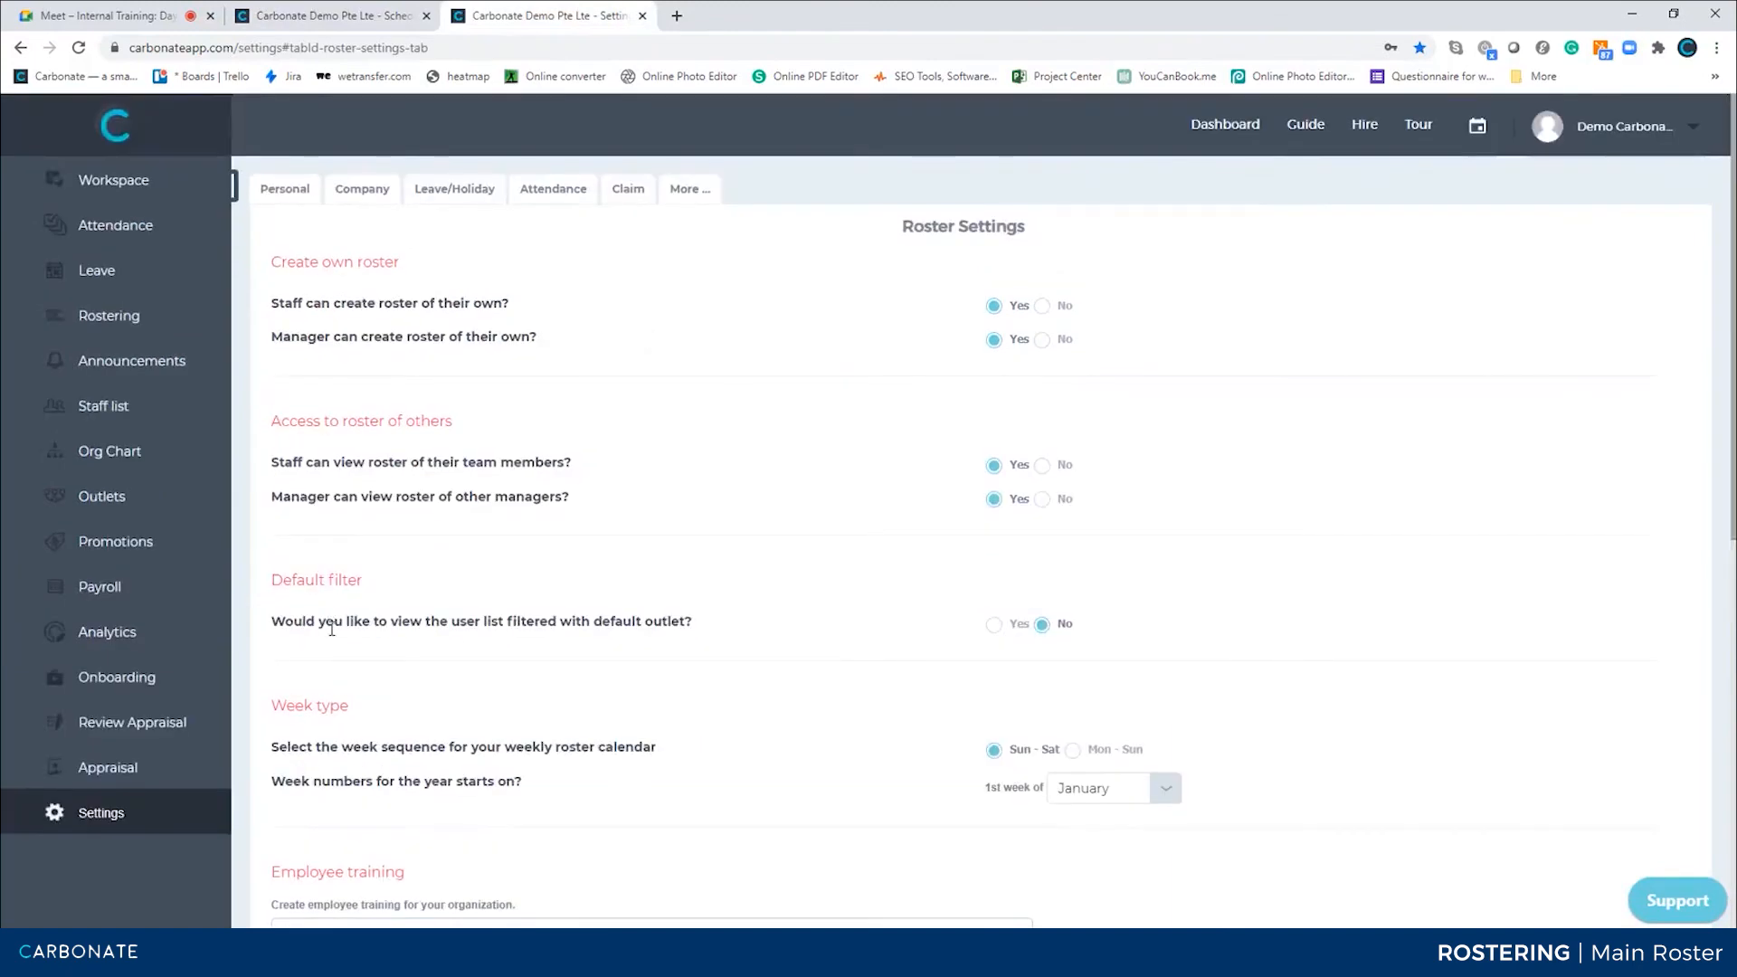
click(995, 625)
Back on the roster, add the Orchard outlet to the filter
click(325, 16)
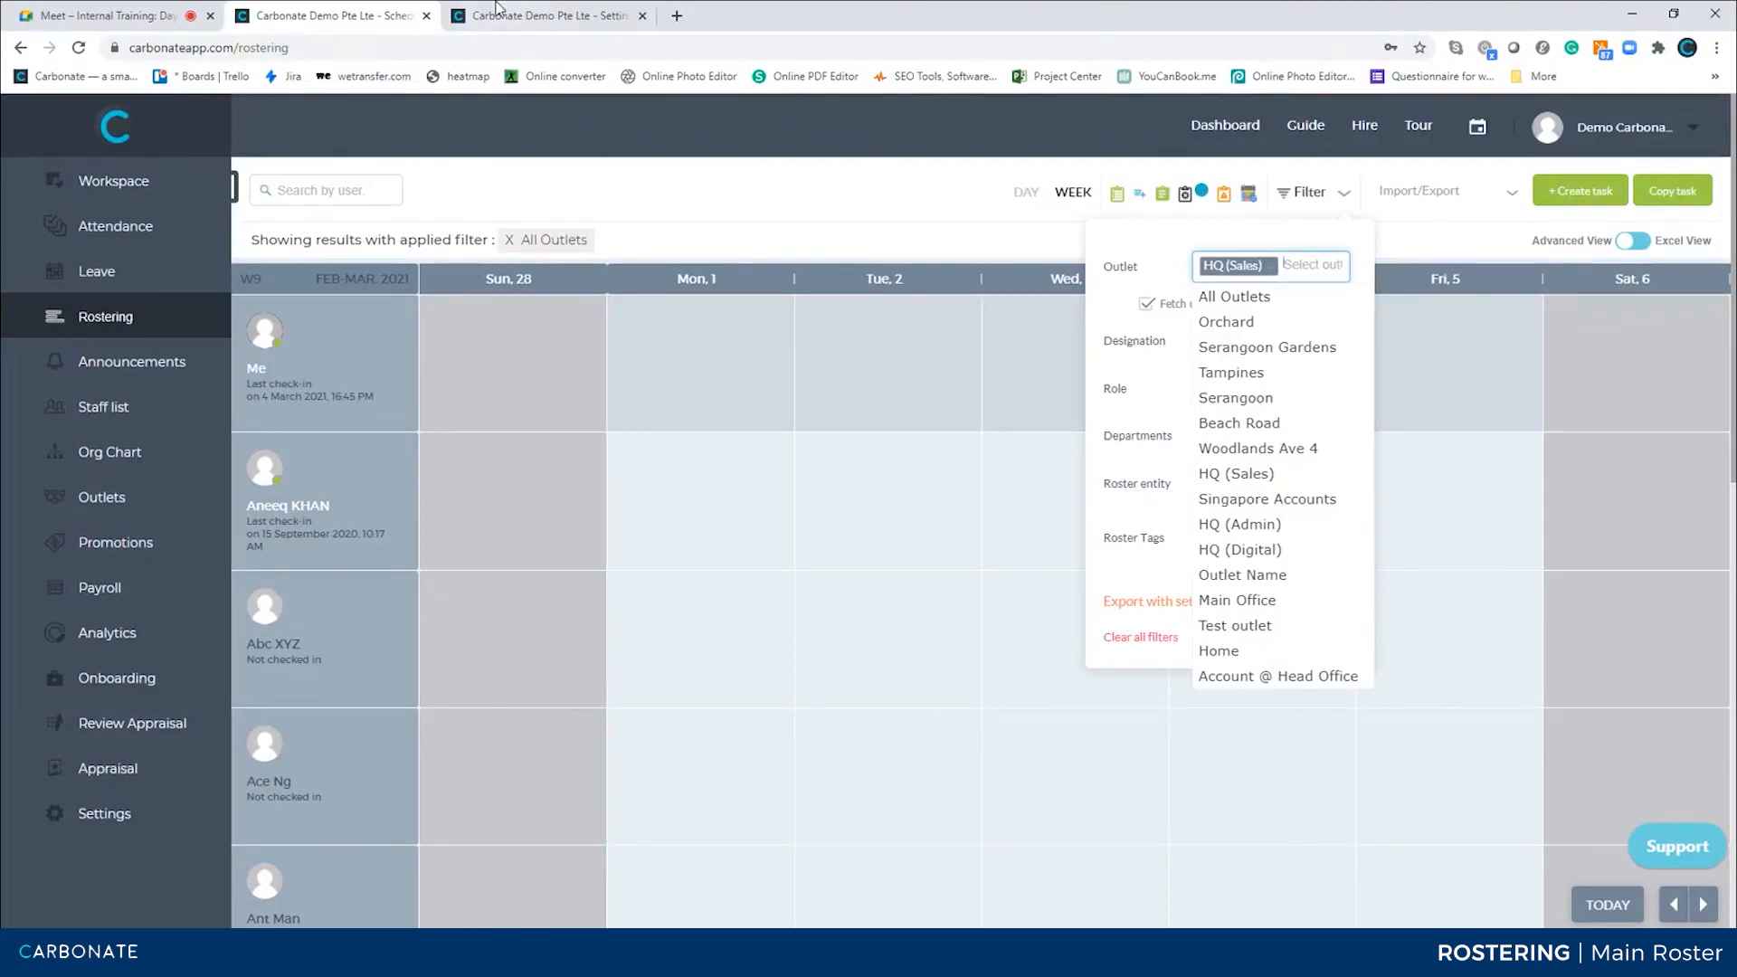
click(1225, 321)
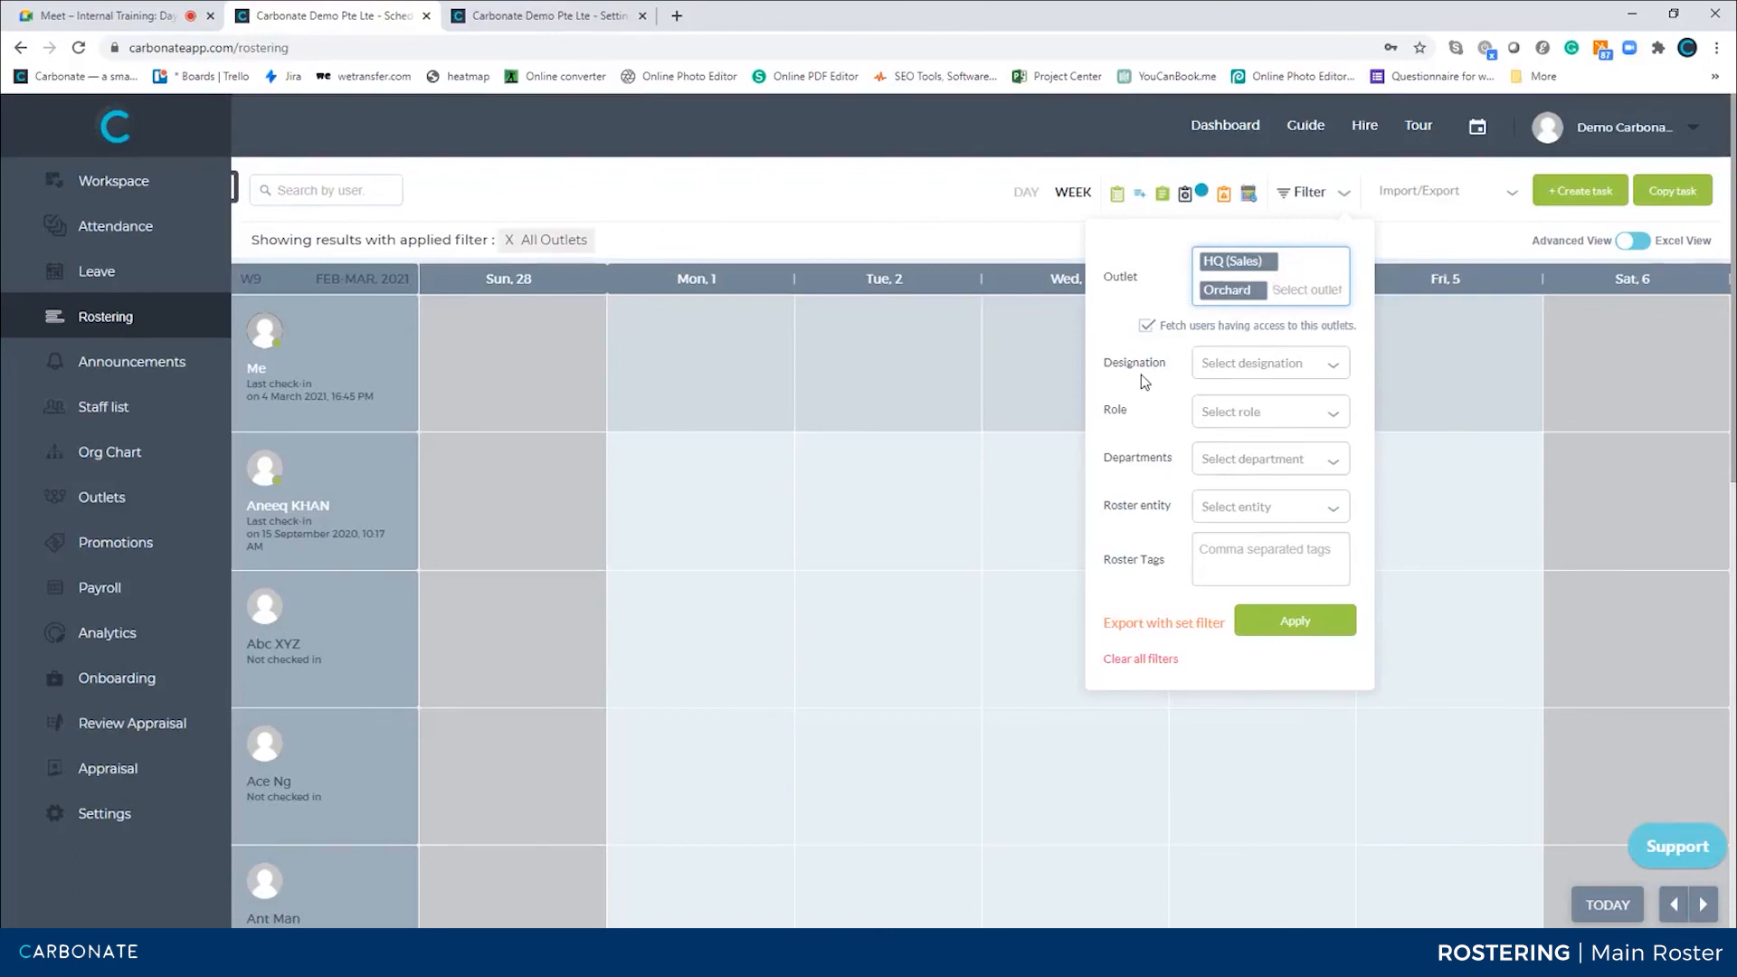
Review the designation, role, department and roster entity options available in the roster filter
click(1279, 365)
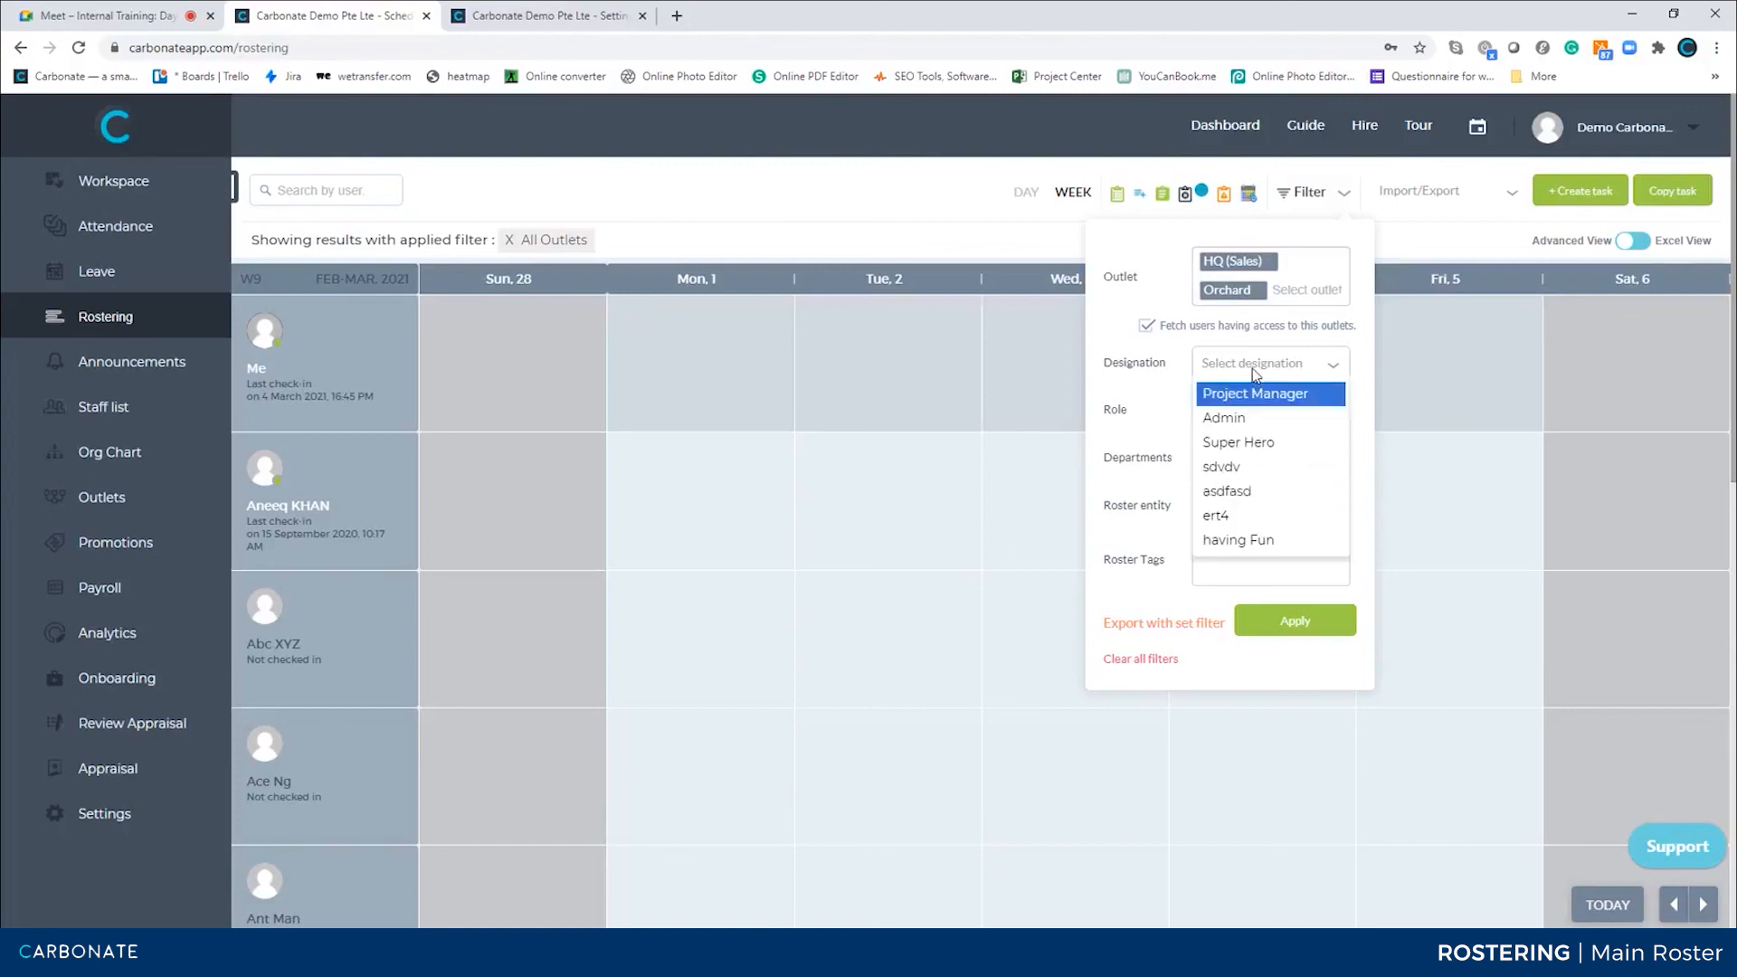
click(1156, 399)
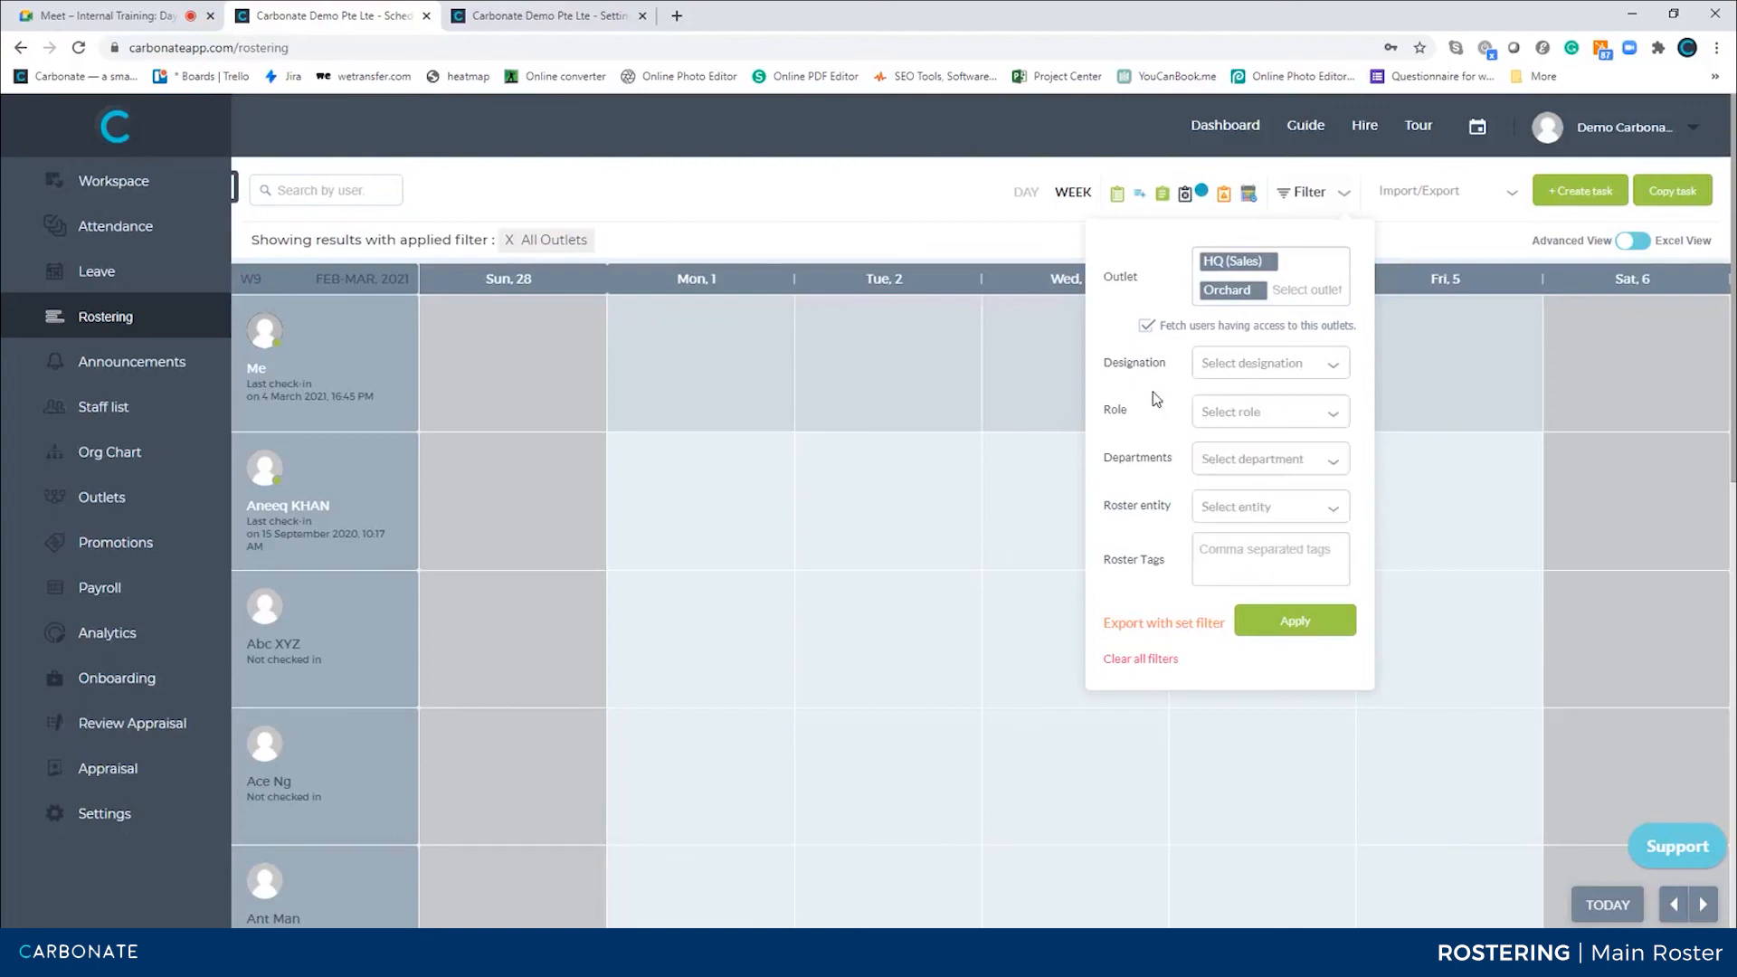
click(1262, 413)
click(1144, 441)
click(1216, 466)
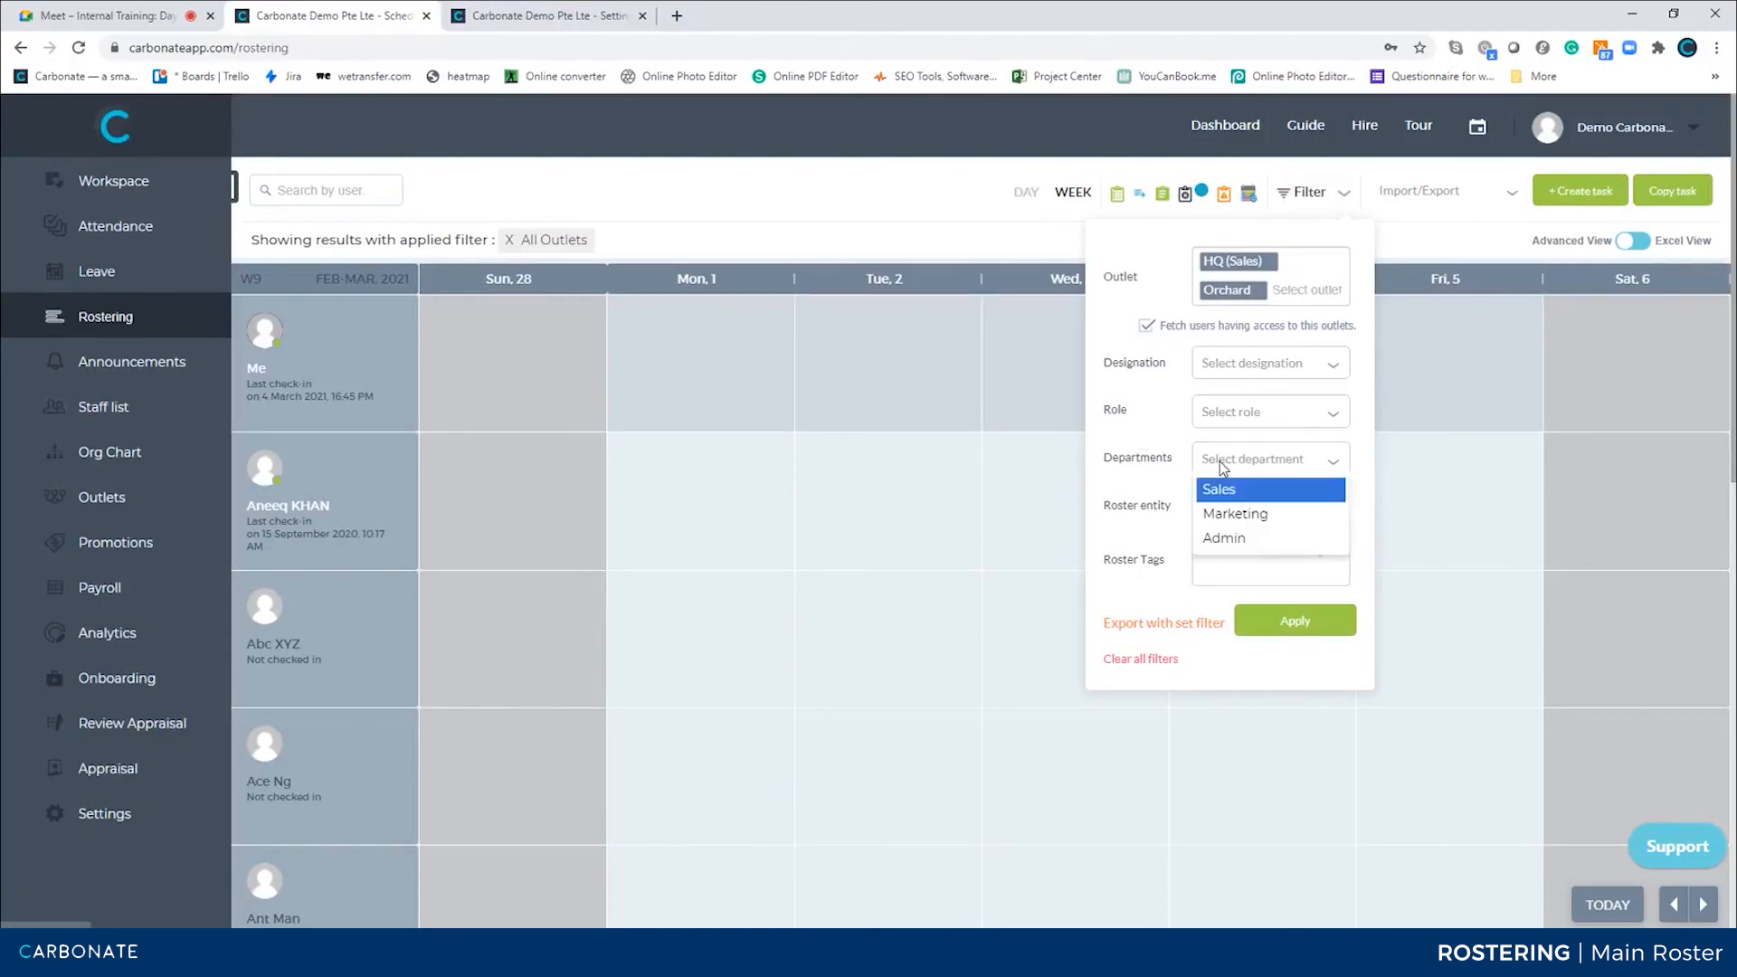
click(1128, 495)
click(1228, 518)
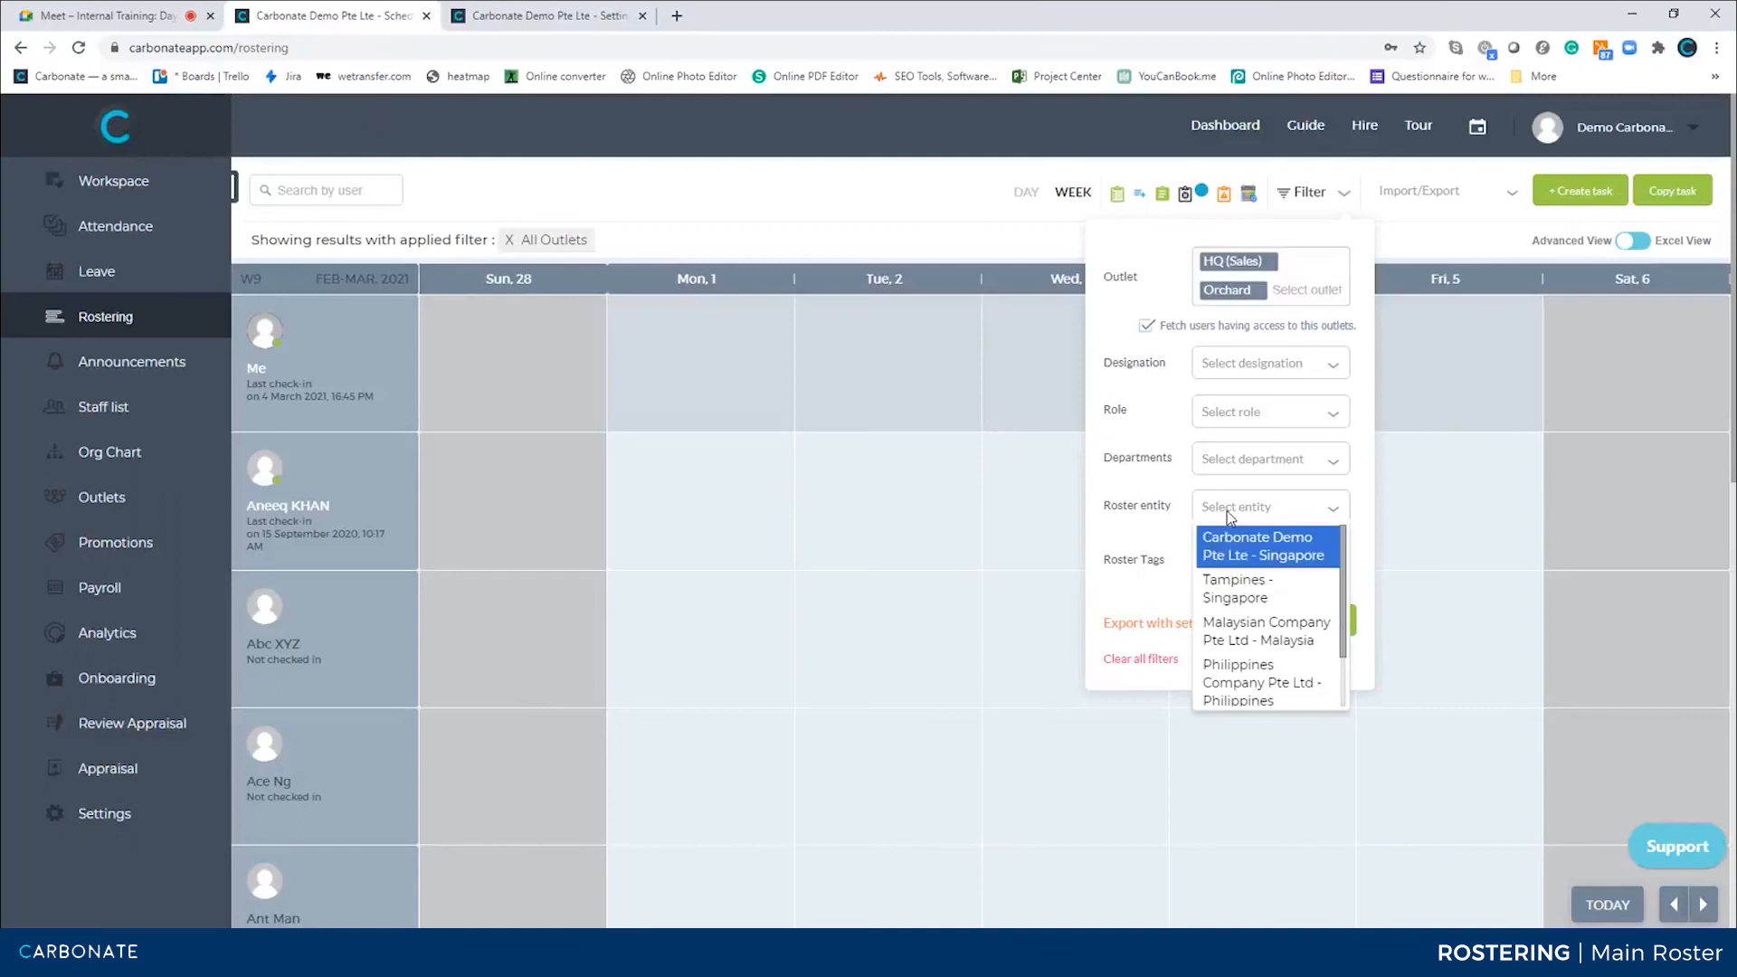
click(1147, 555)
click(1234, 565)
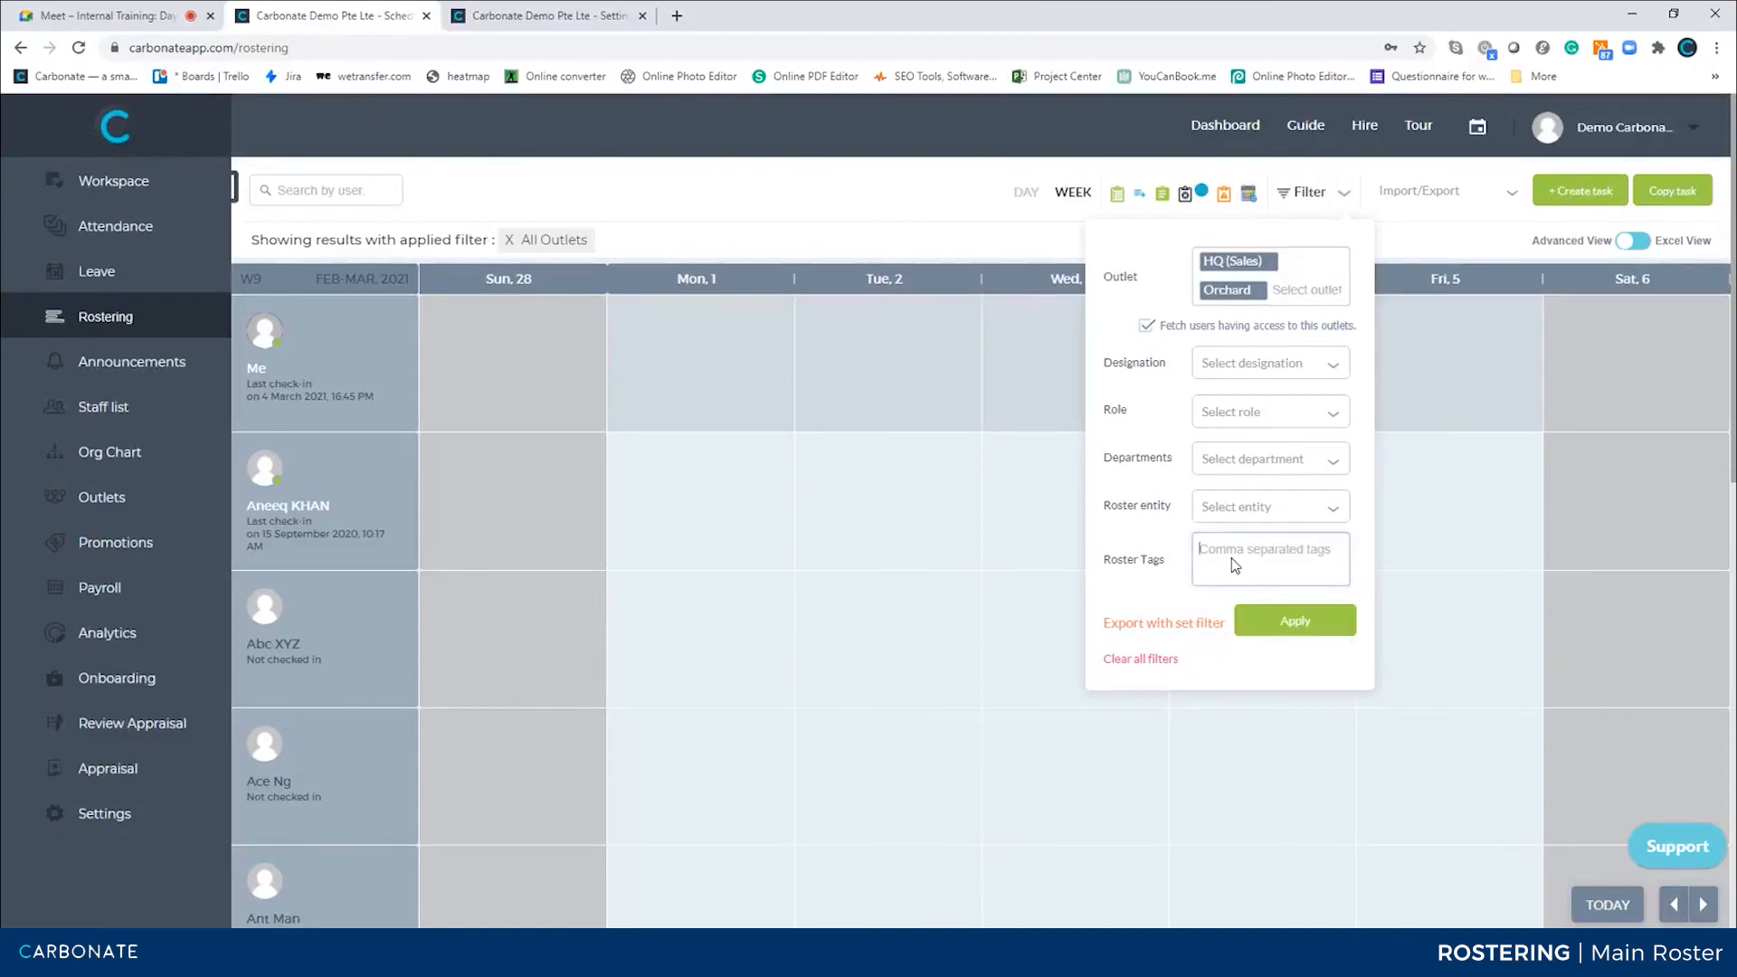